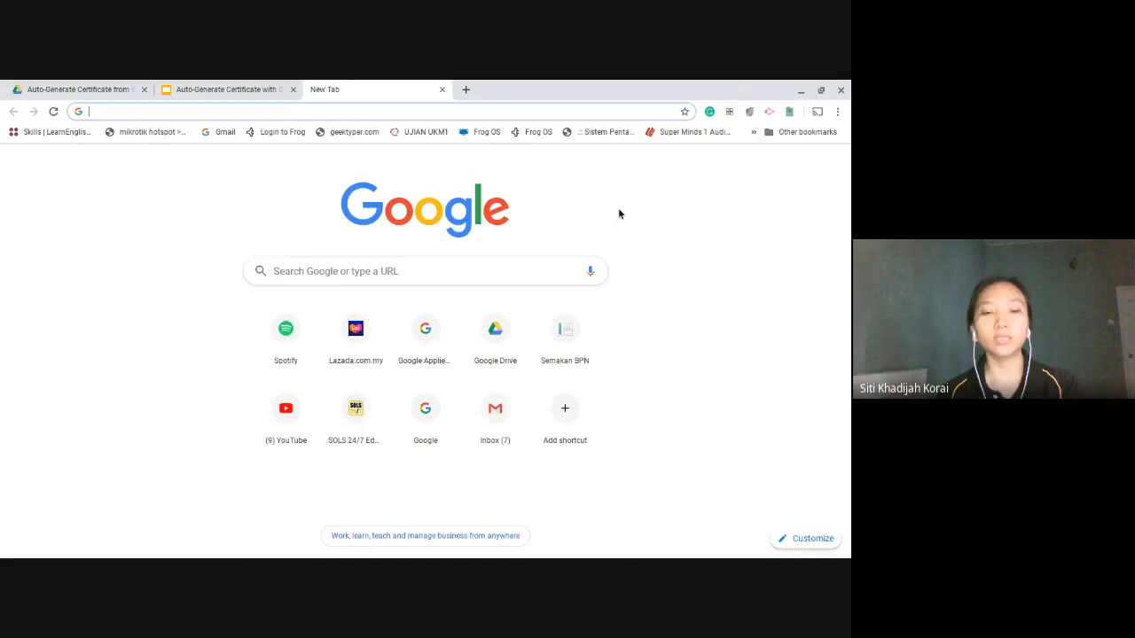
# Step: Make the browser full screen and open Google Drive from the Google apps grid
pyautogui.press('F11')
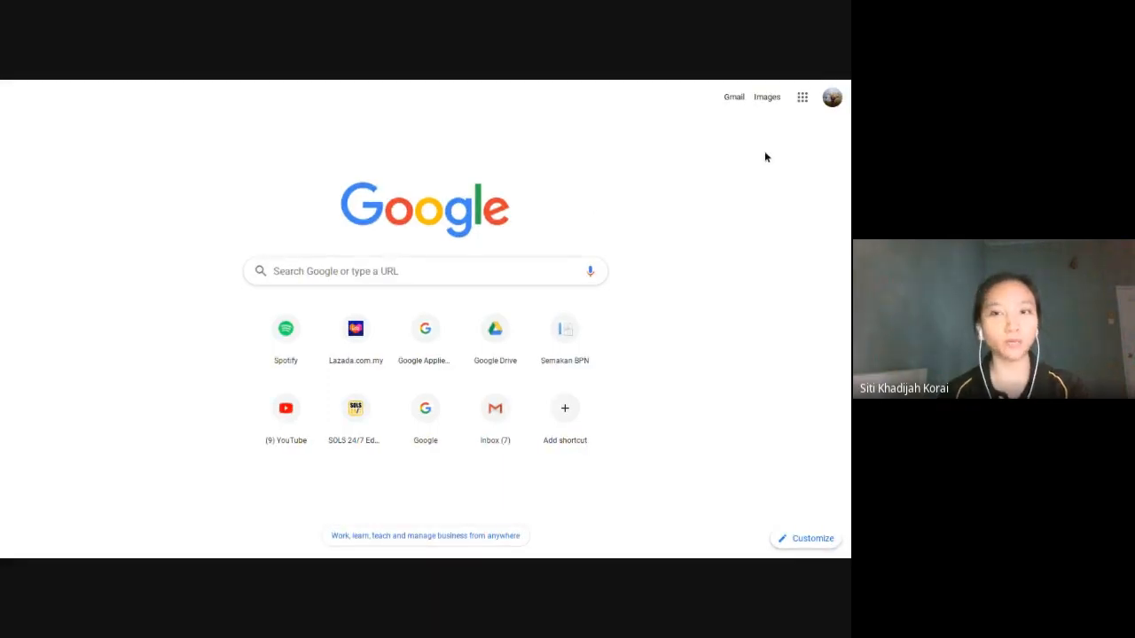
pyautogui.click(802, 99)
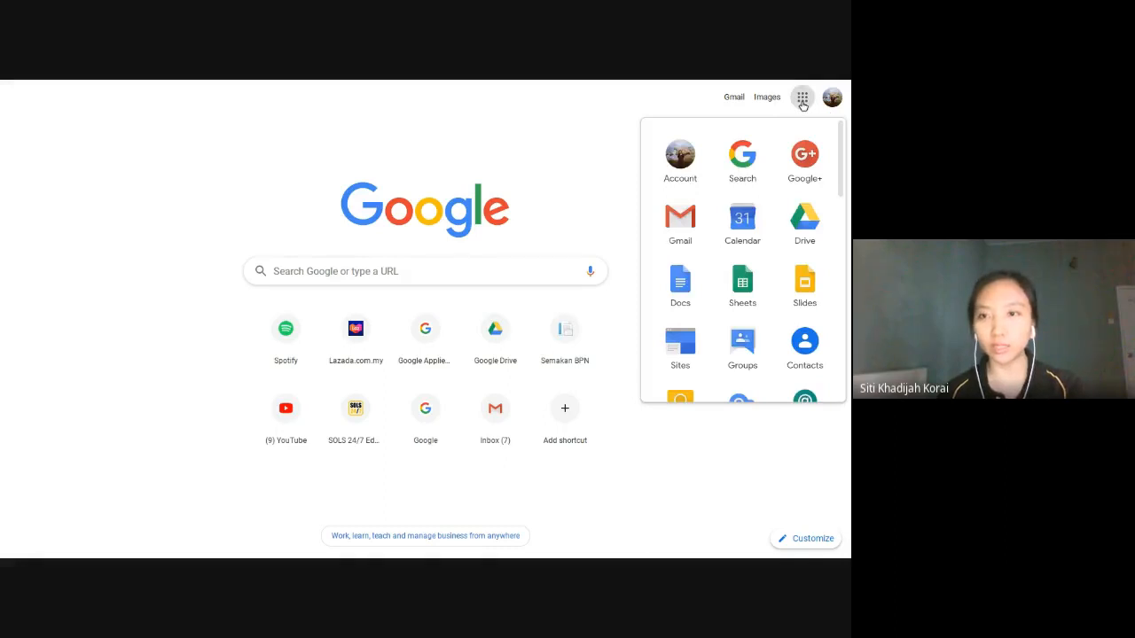
pyautogui.click(493, 135)
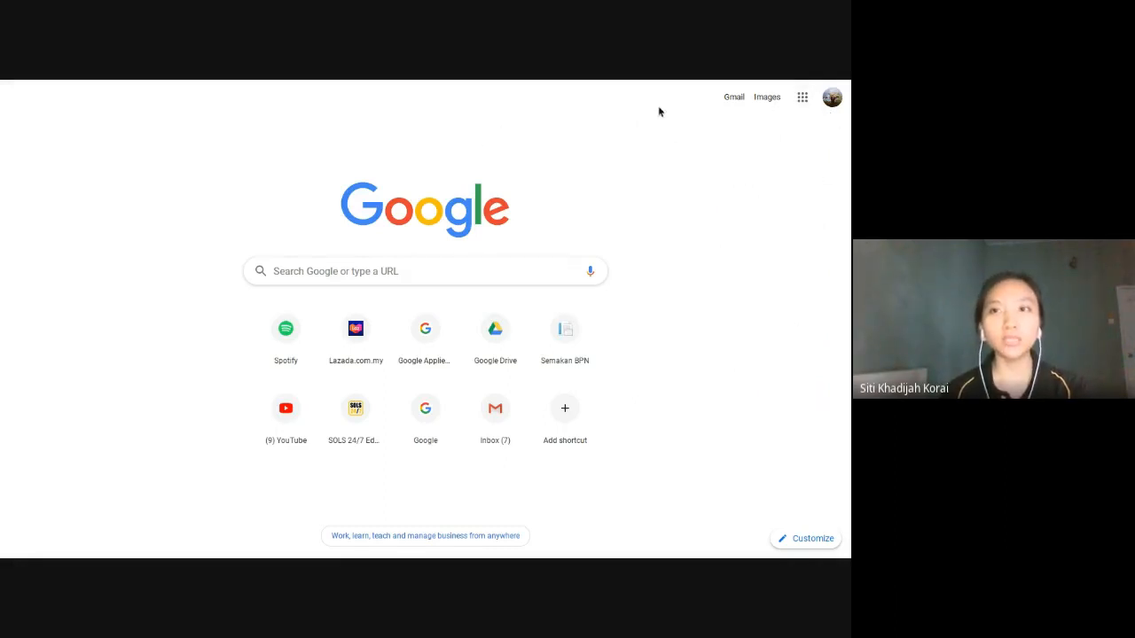
pyautogui.click(801, 104)
pyautogui.click(801, 103)
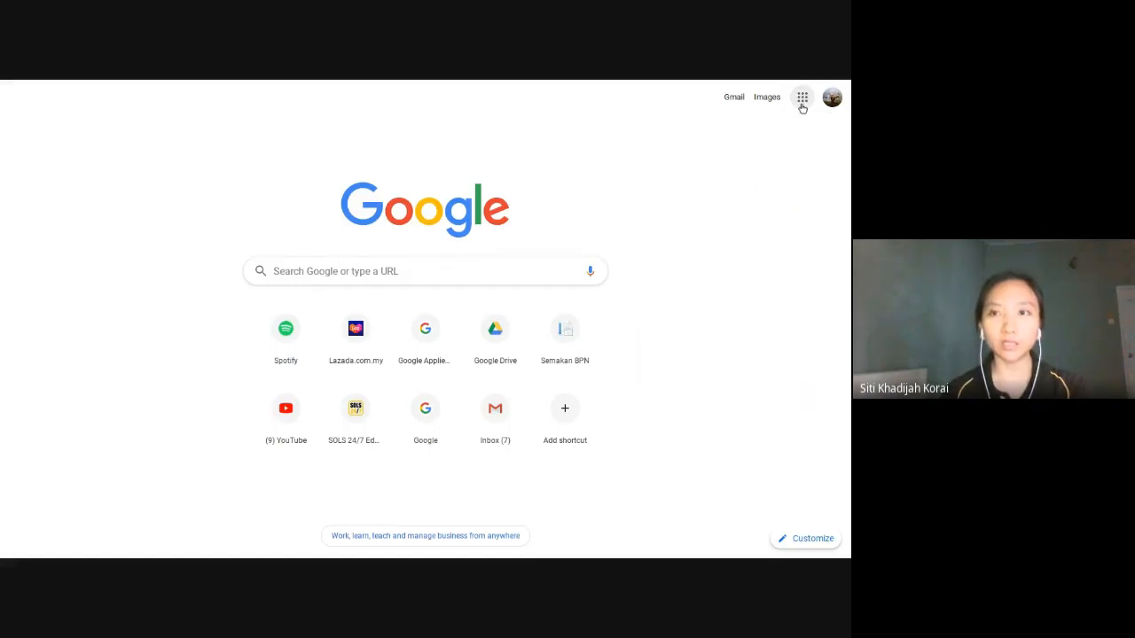
pyautogui.click(801, 104)
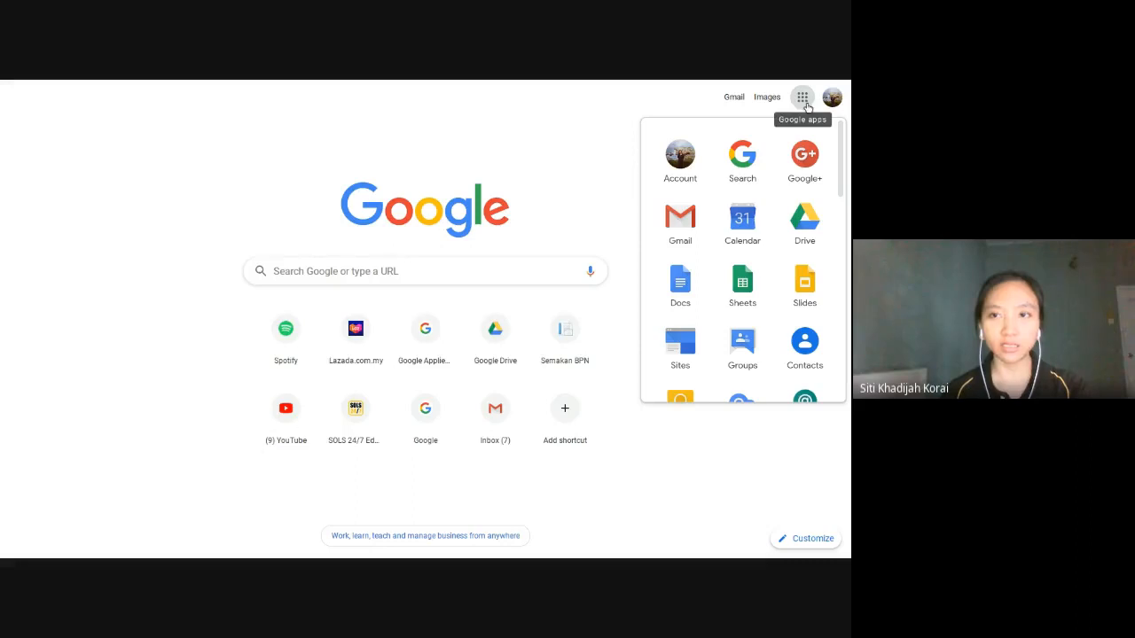
pyautogui.click(804, 228)
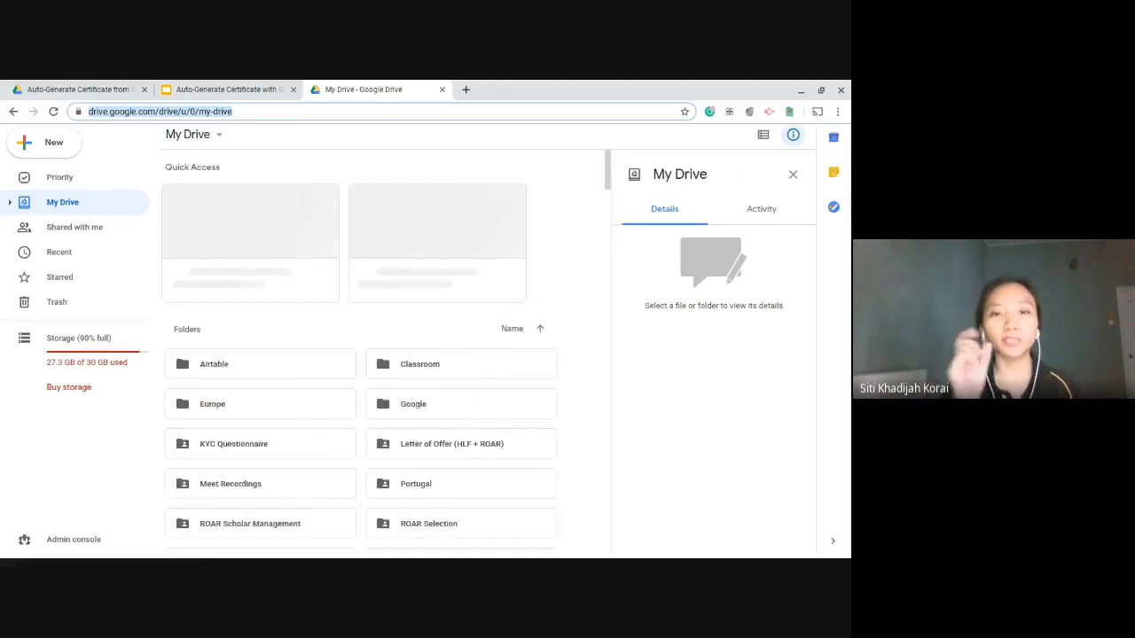
# Step: Navigate into Google > Webinar Google for Education > Auto-Generate Certificate from Google Forms
pyautogui.click(502, 423)
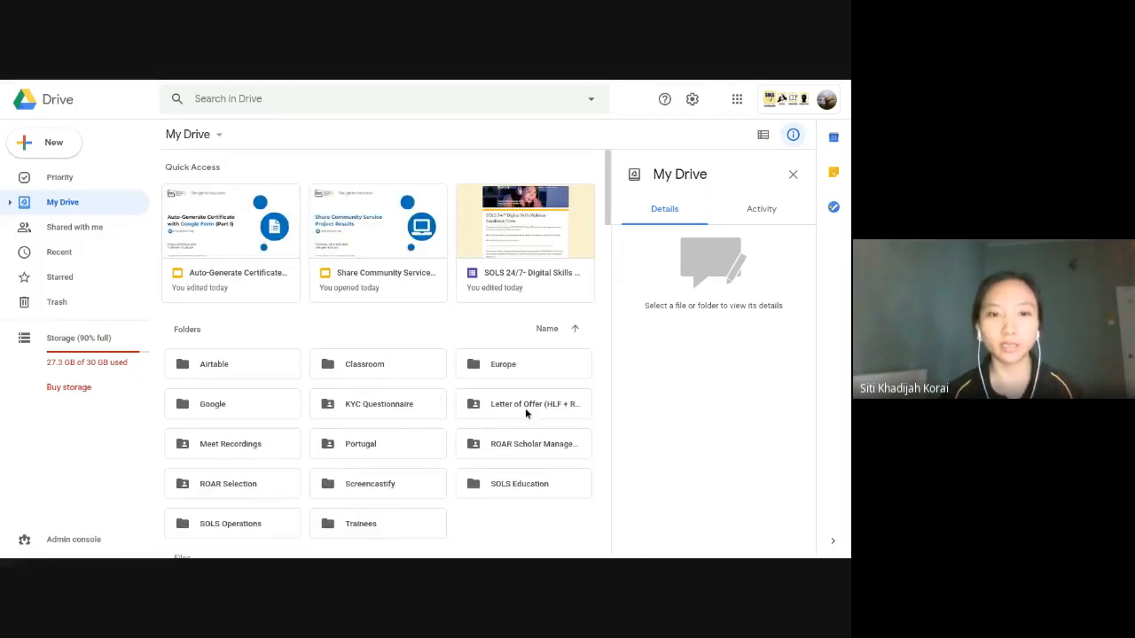
pyautogui.doubleClick(238, 407)
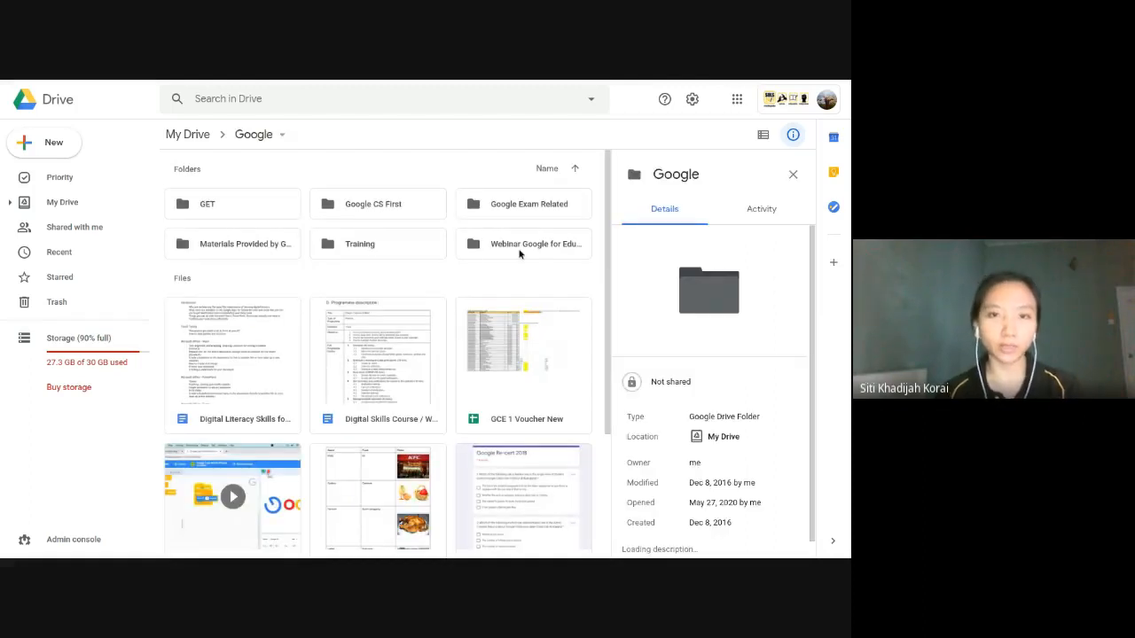
pyautogui.click(519, 253)
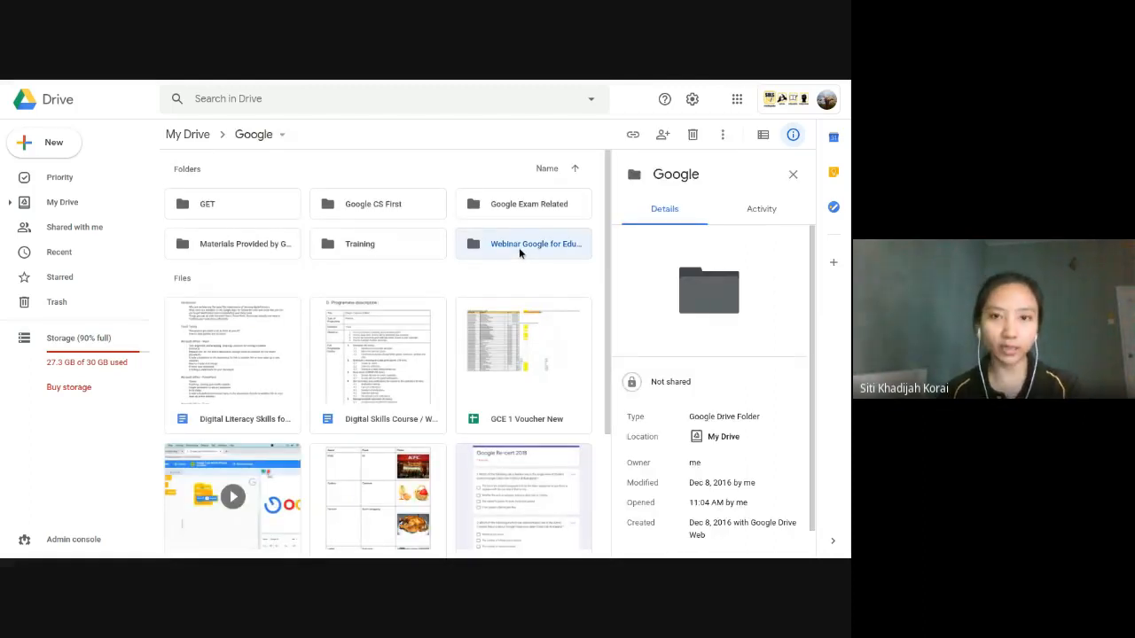
pyautogui.doubleClick(520, 252)
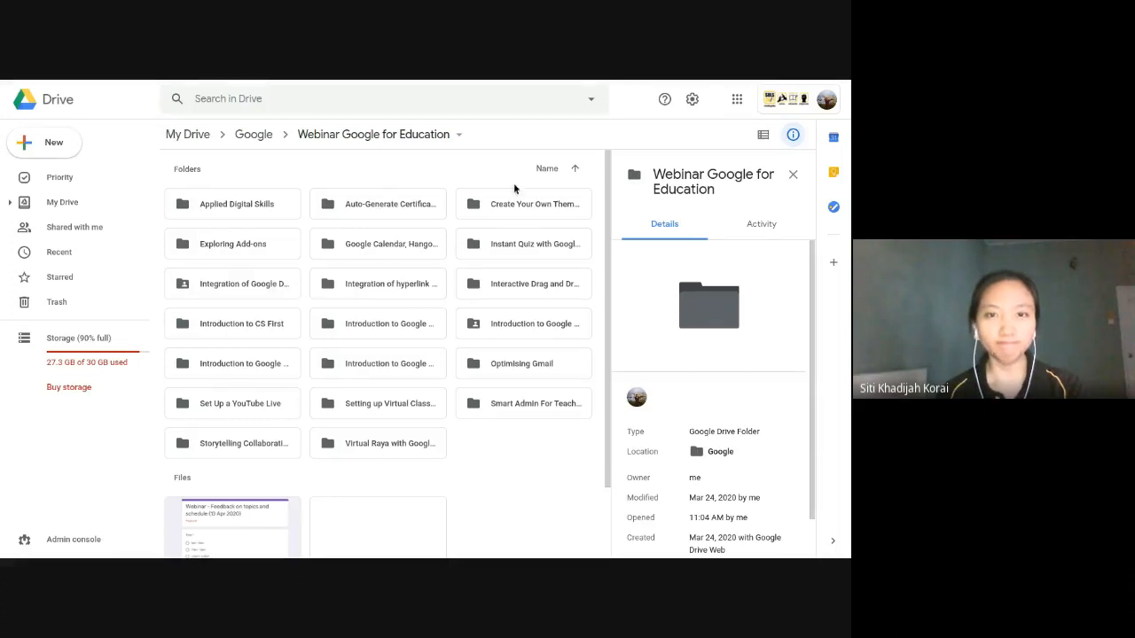
pyautogui.doubleClick(392, 213)
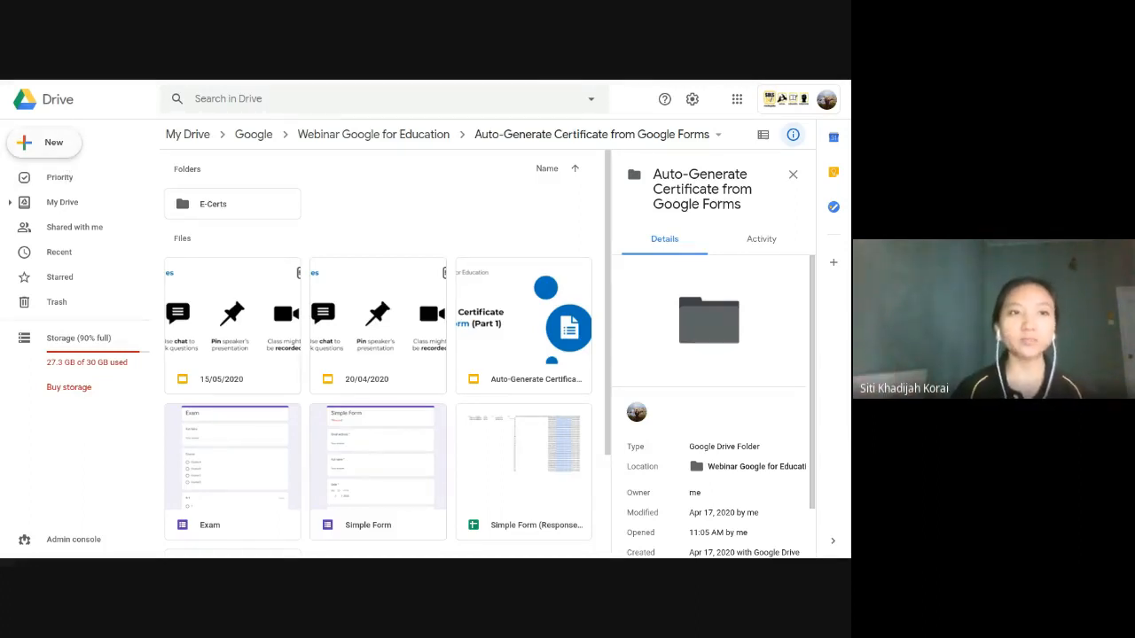
pyautogui.click(69, 145)
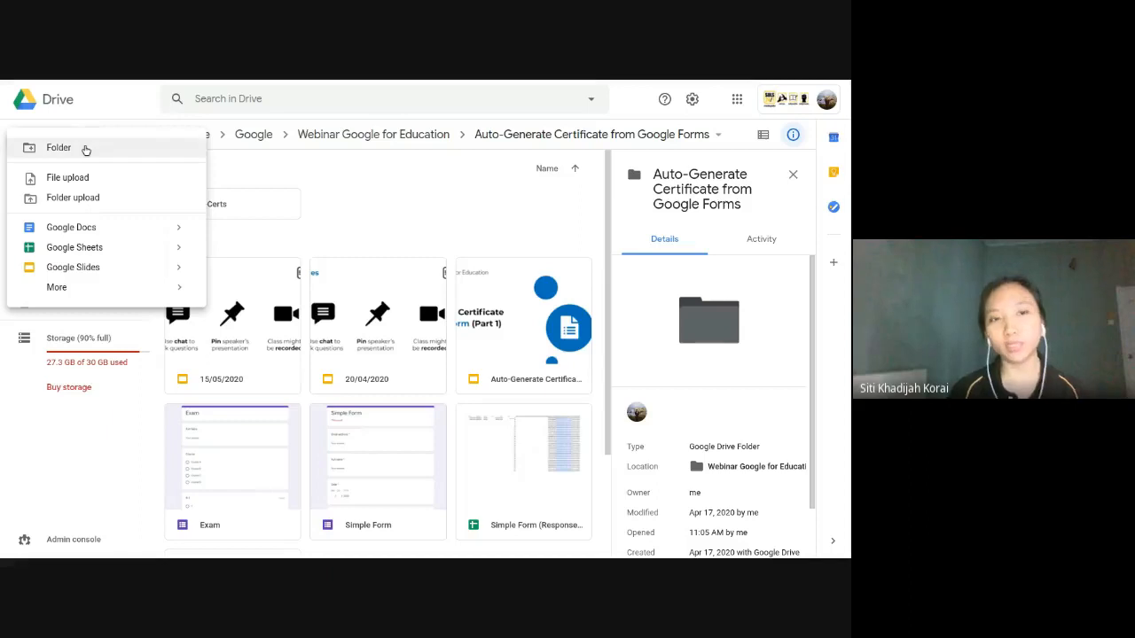
# Step: Create a new folder named 'Demo' and open it
pyautogui.click(84, 148)
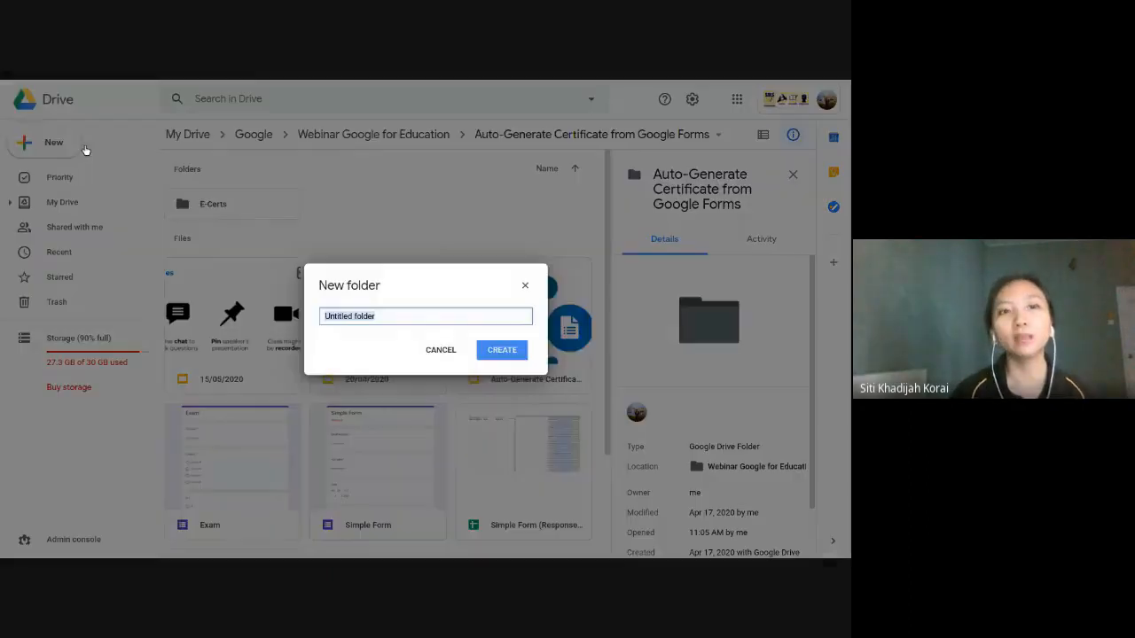
pyautogui.write('Demo')
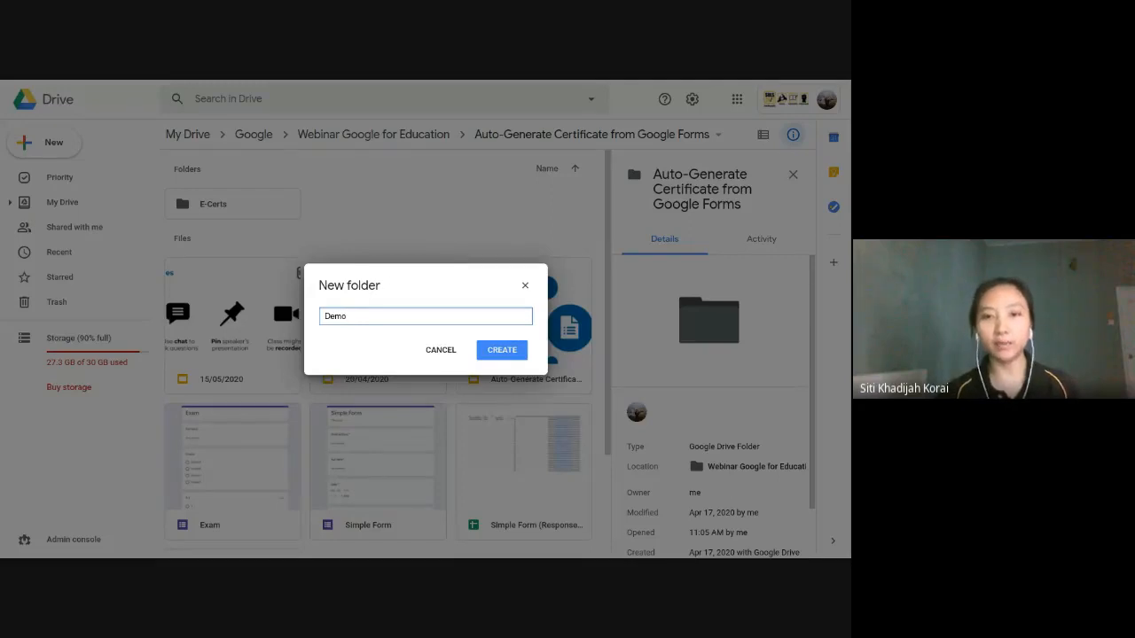
pyautogui.press('Return')
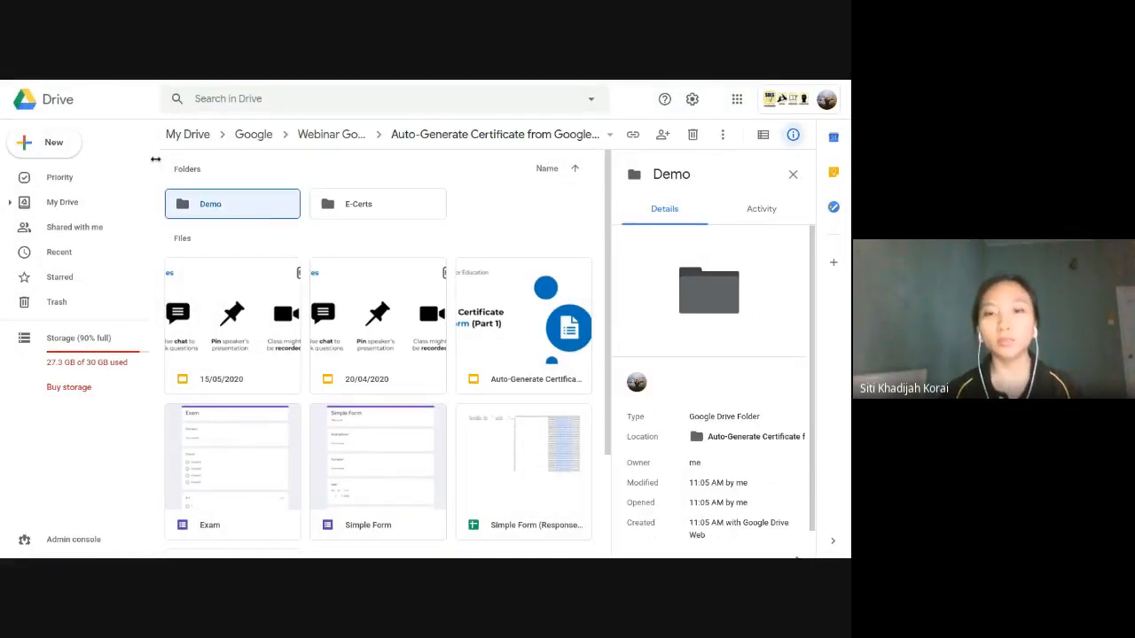
pyautogui.doubleClick(230, 208)
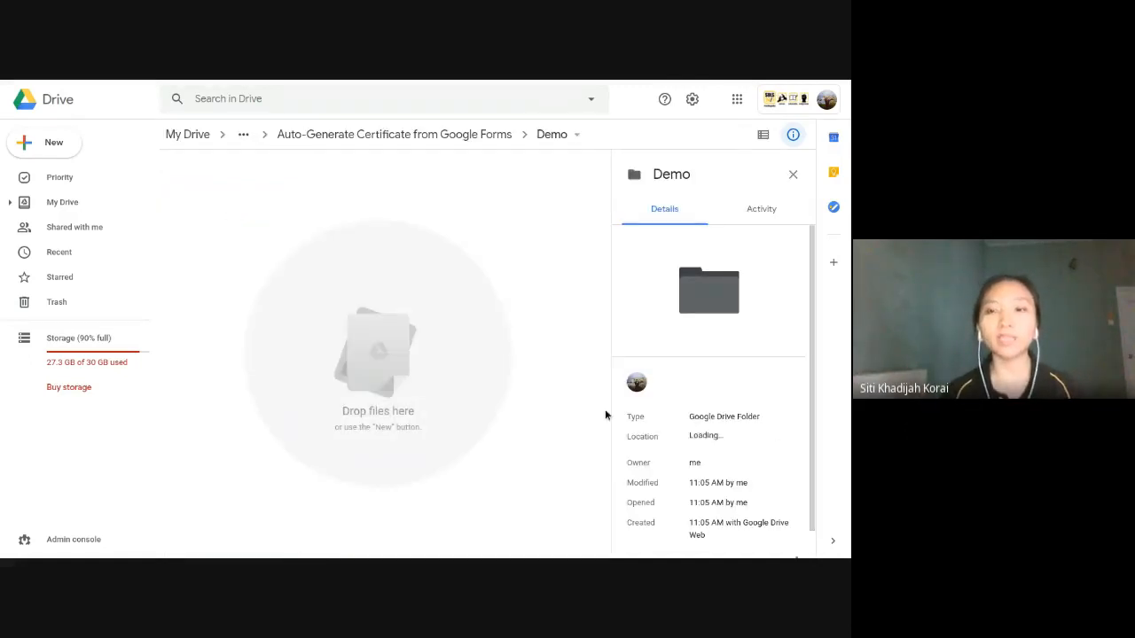
# Step: Look through the New > More item types, then return to the presentation
pyautogui.click(53, 143)
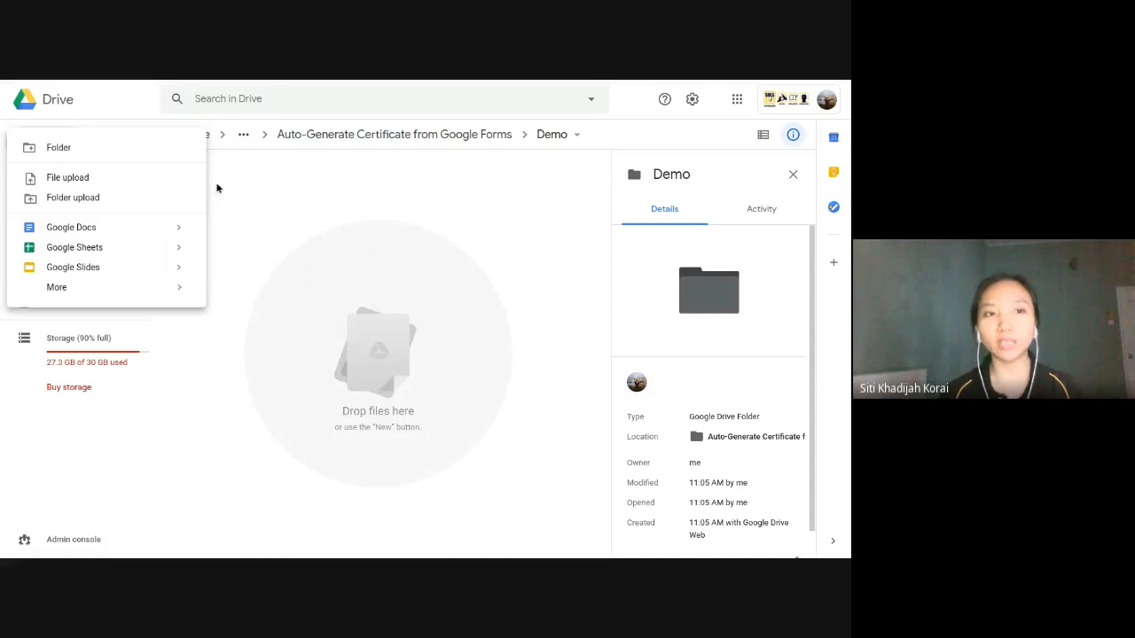
pyautogui.click(287, 219)
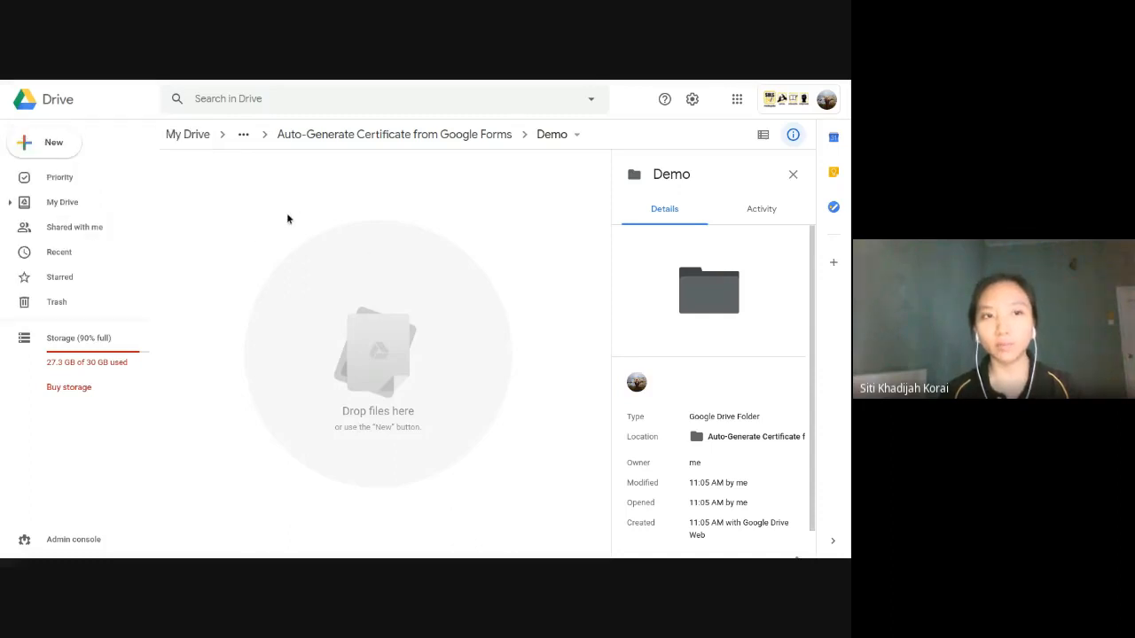
pyautogui.click(55, 143)
pyautogui.moveTo(108, 295)
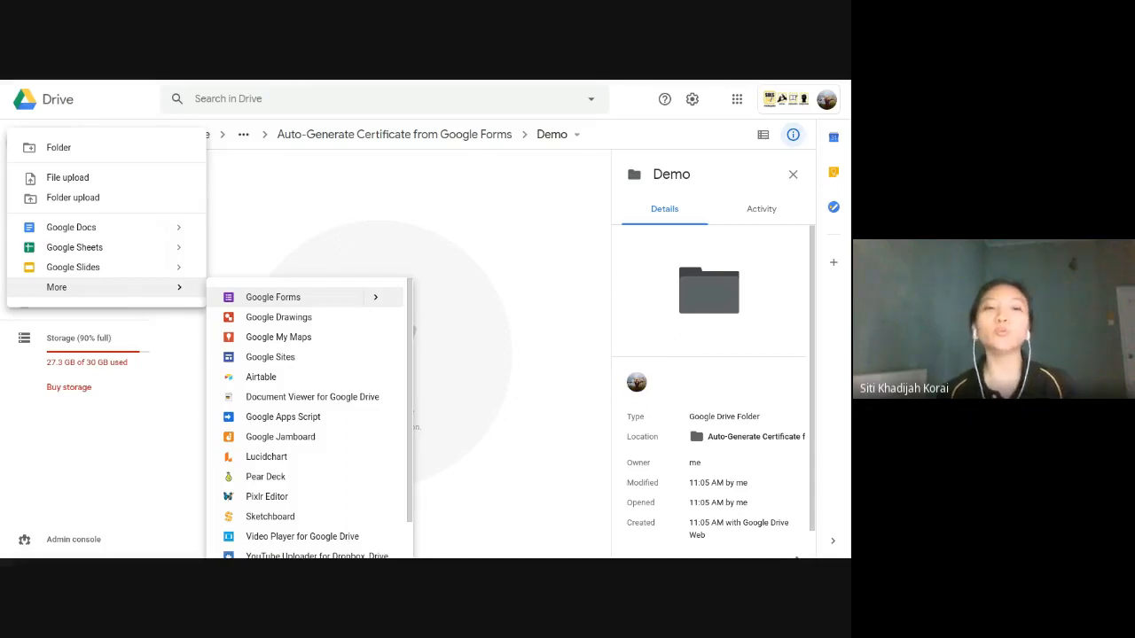
pyautogui.click(396, 216)
pyautogui.moveTo(299, 81)
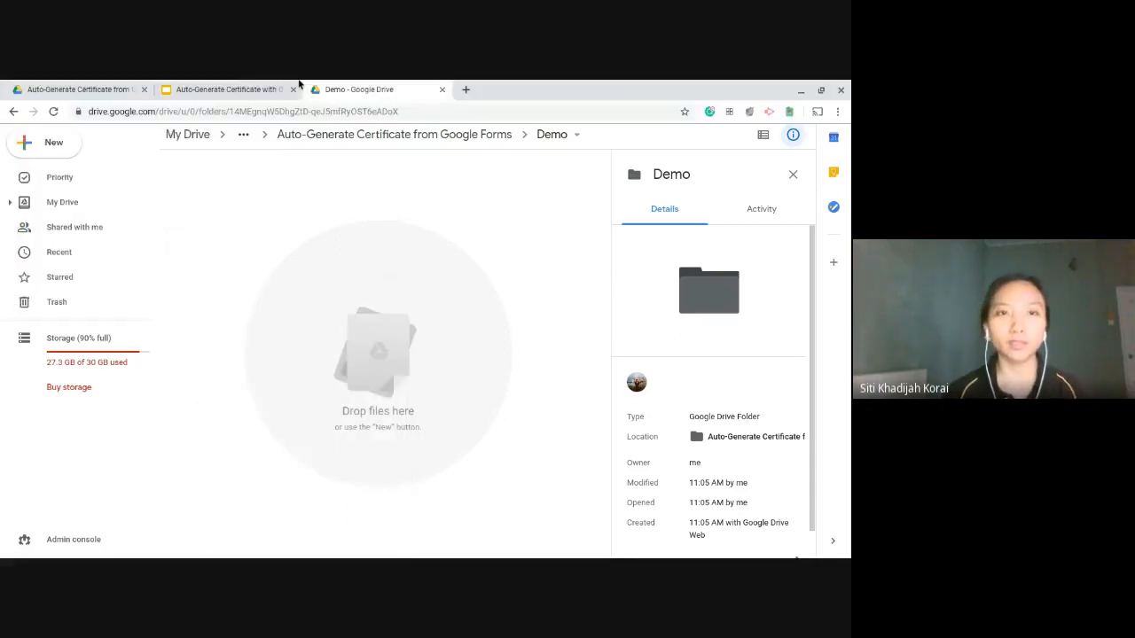
pyautogui.click(237, 84)
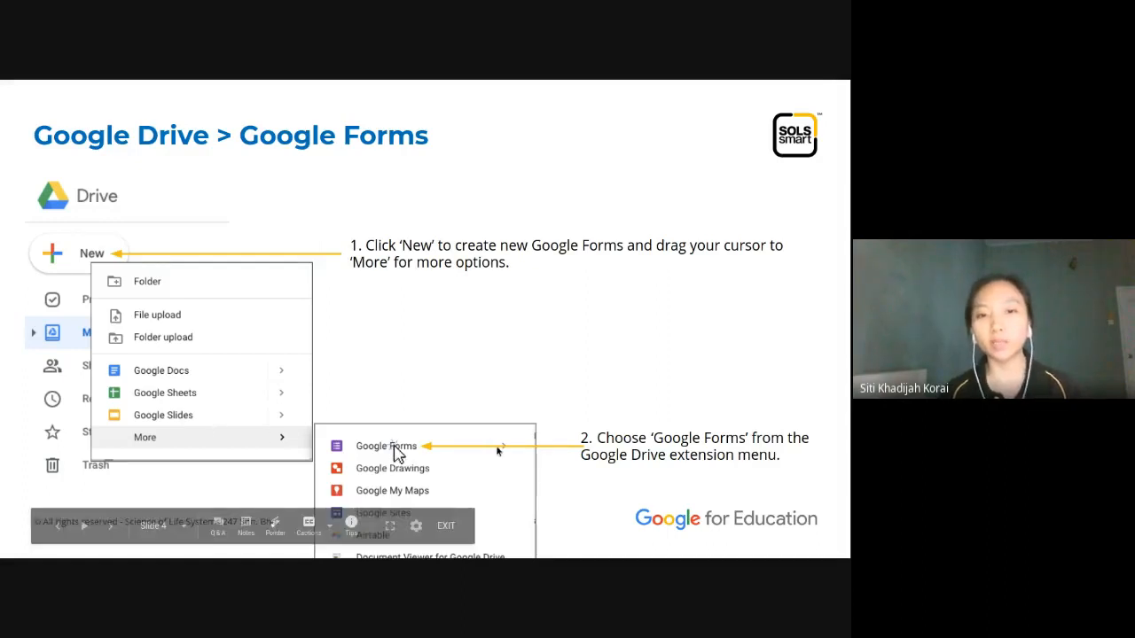
# Step: Advance to the 'Create A New Google Form' slide and go back to the empty Demo folder
pyautogui.click(568, 358)
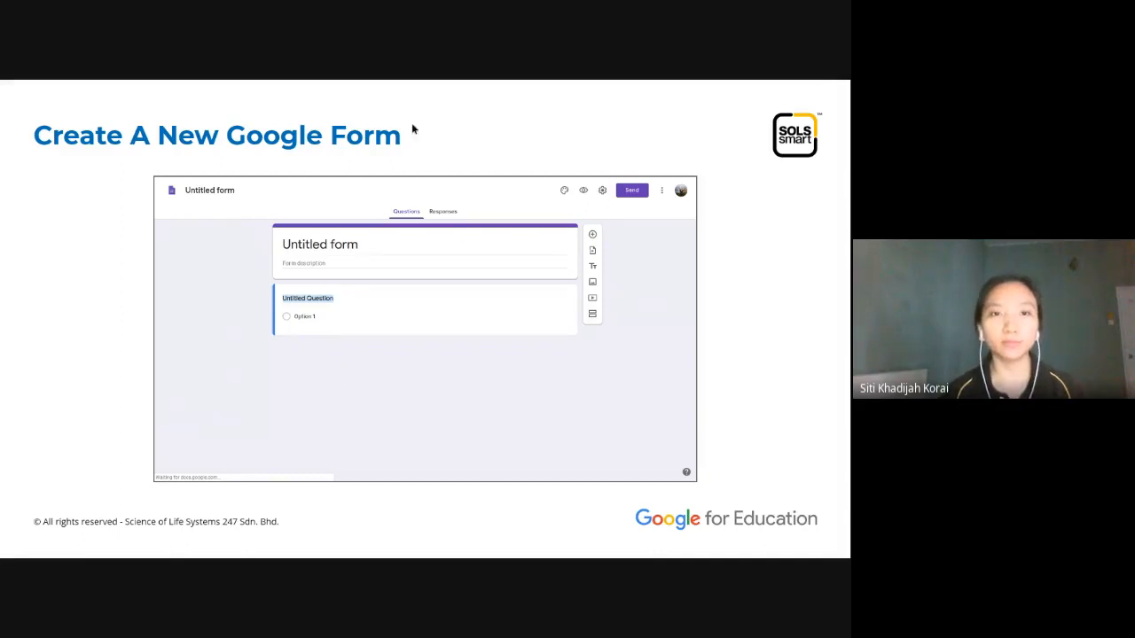
pyautogui.click(393, 89)
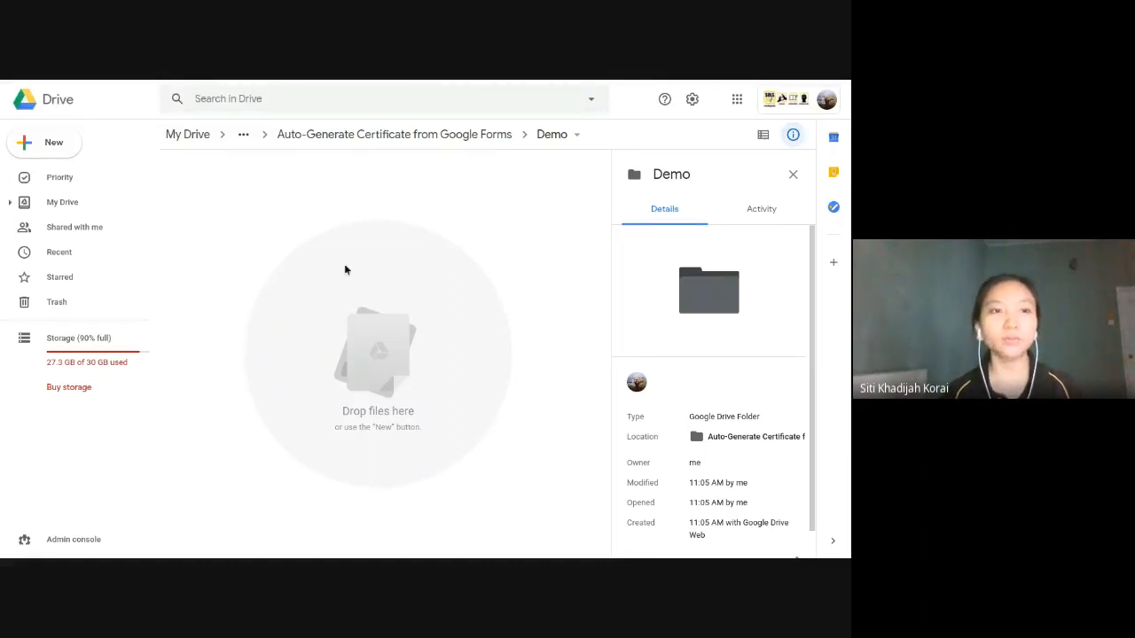
# Step: Create a new Untitled Google Form in Demo, then return to the certificate presentation
pyautogui.click(63, 147)
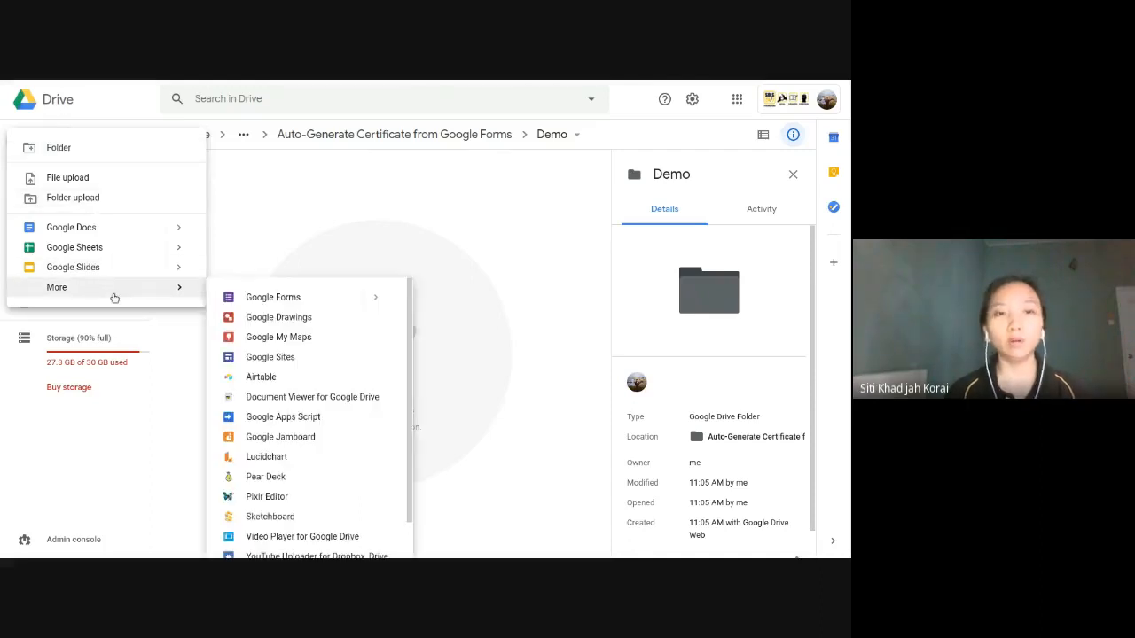
pyautogui.click(266, 299)
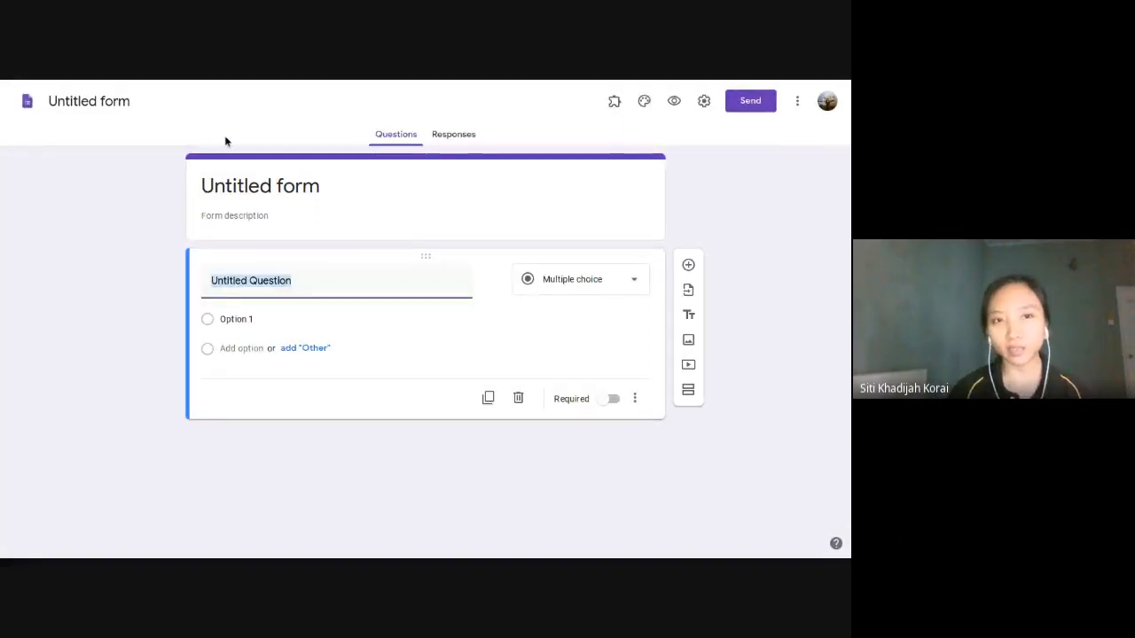
pyautogui.moveTo(366, 83)
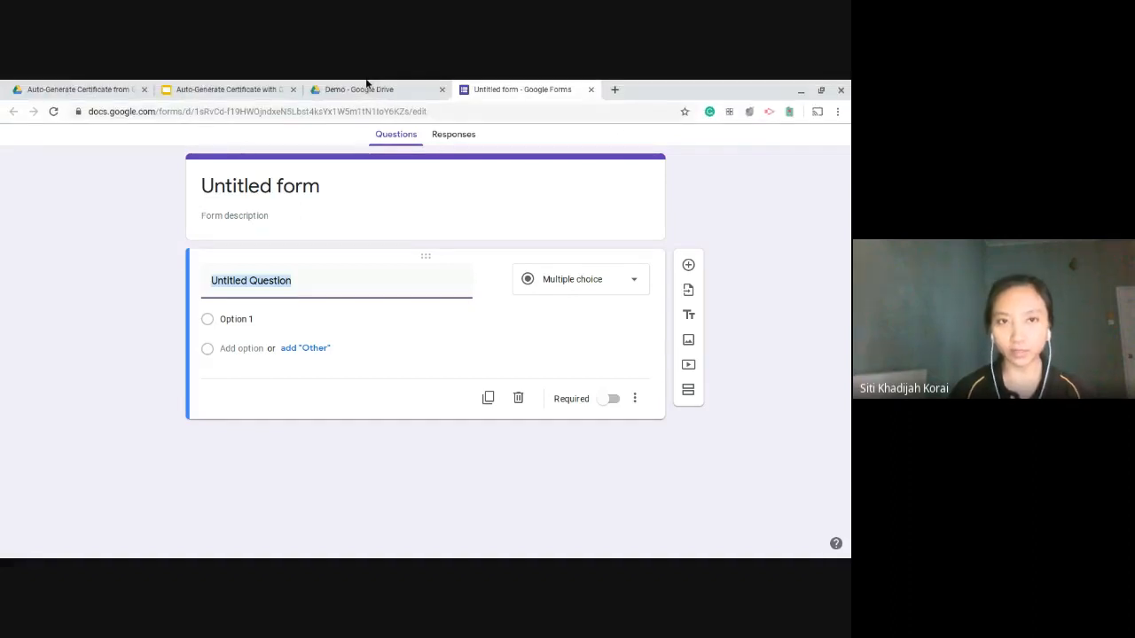
pyautogui.click(222, 88)
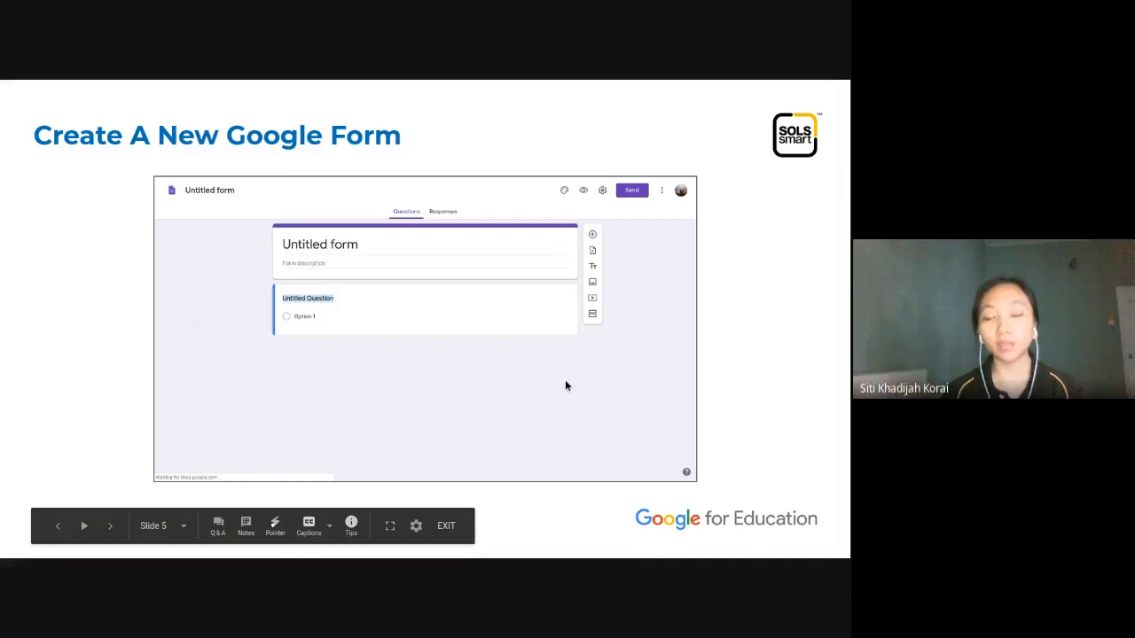
# Step: Advance two slides to the 'Create A New Google Doc' slide
pyautogui.press('Right')
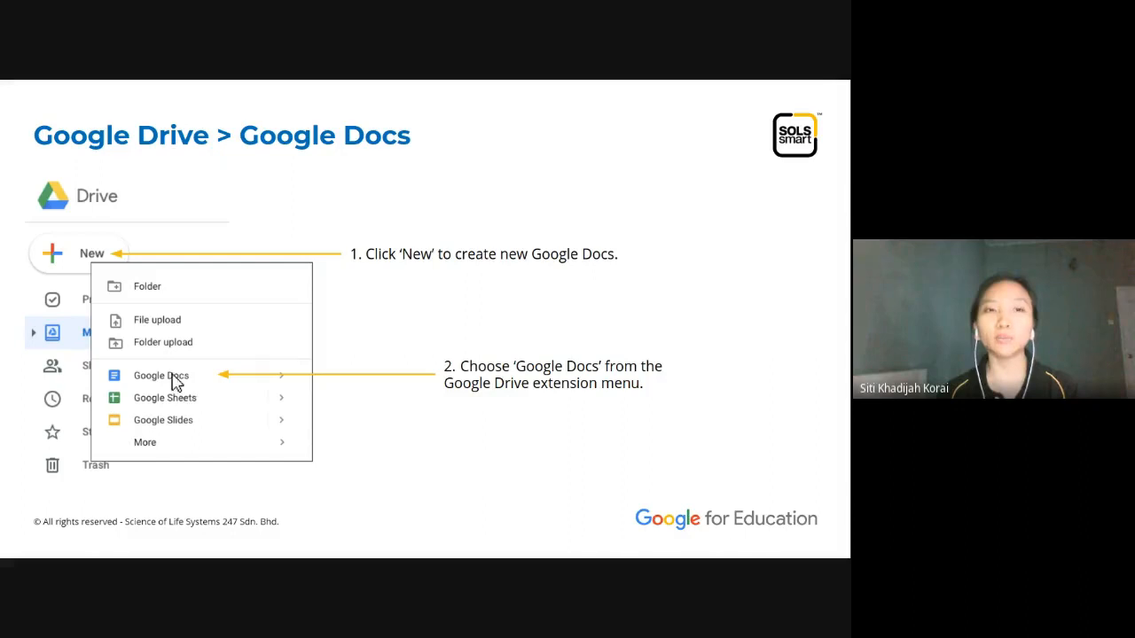
pyautogui.press('Right')
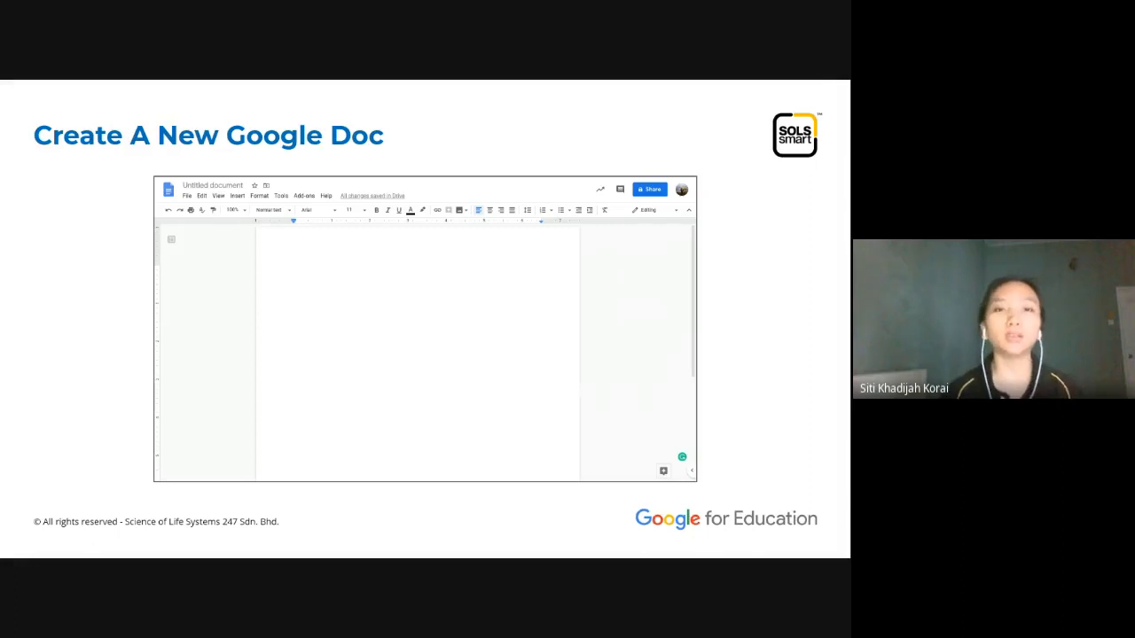
# Step: Create a blank Google Doc from the Demo folder, then return to the Drive view
pyautogui.click(357, 87)
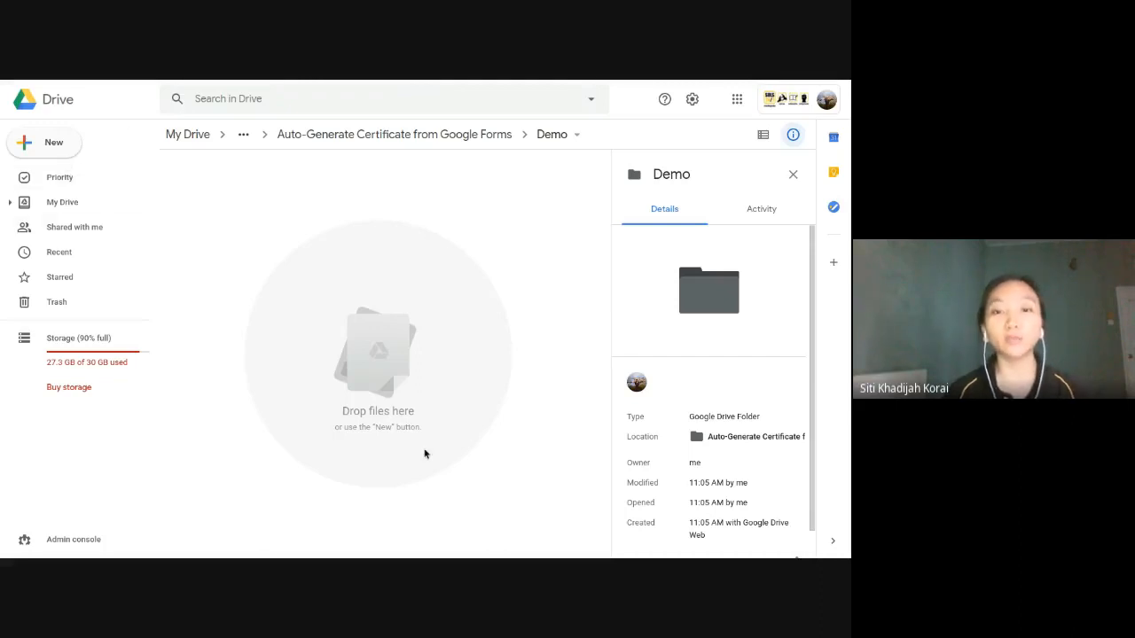
pyautogui.click(68, 144)
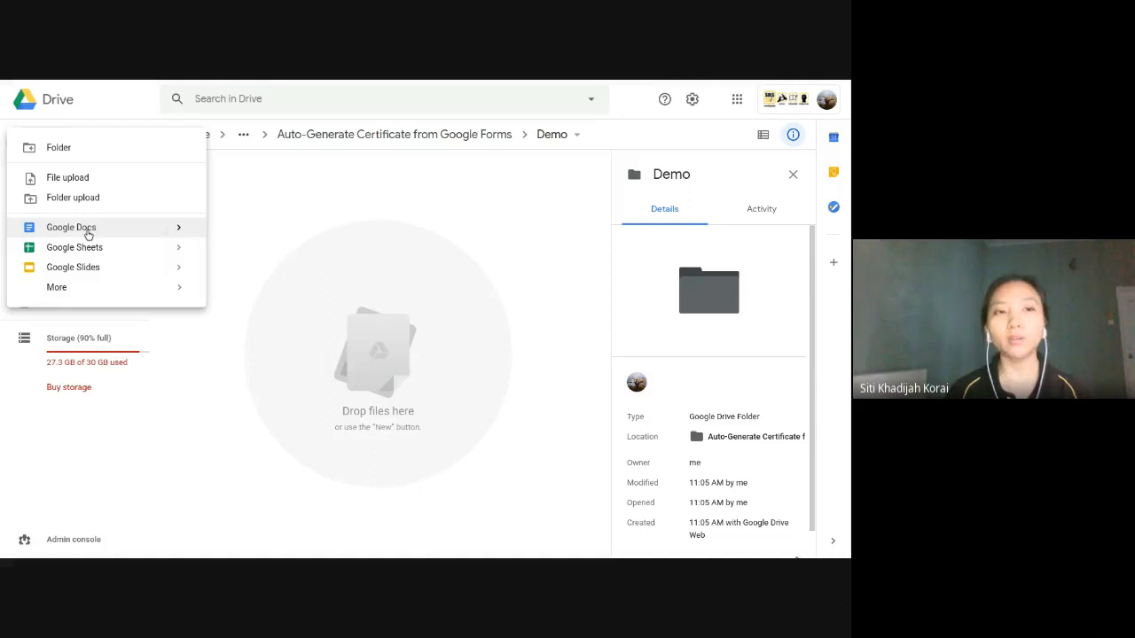
pyautogui.click(89, 232)
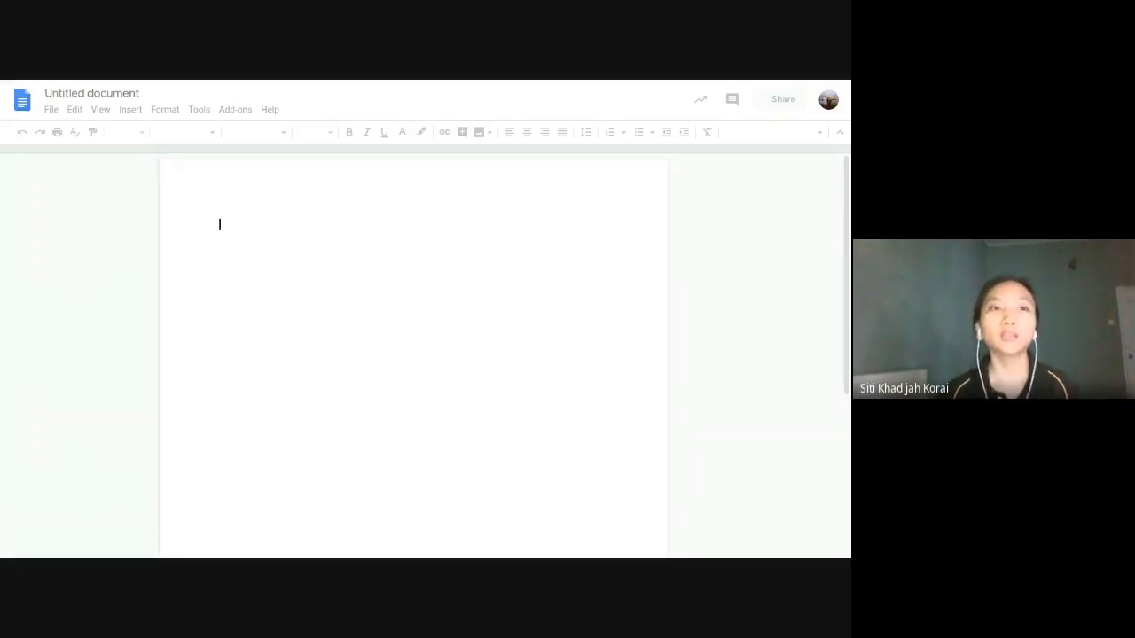
pyautogui.click(367, 86)
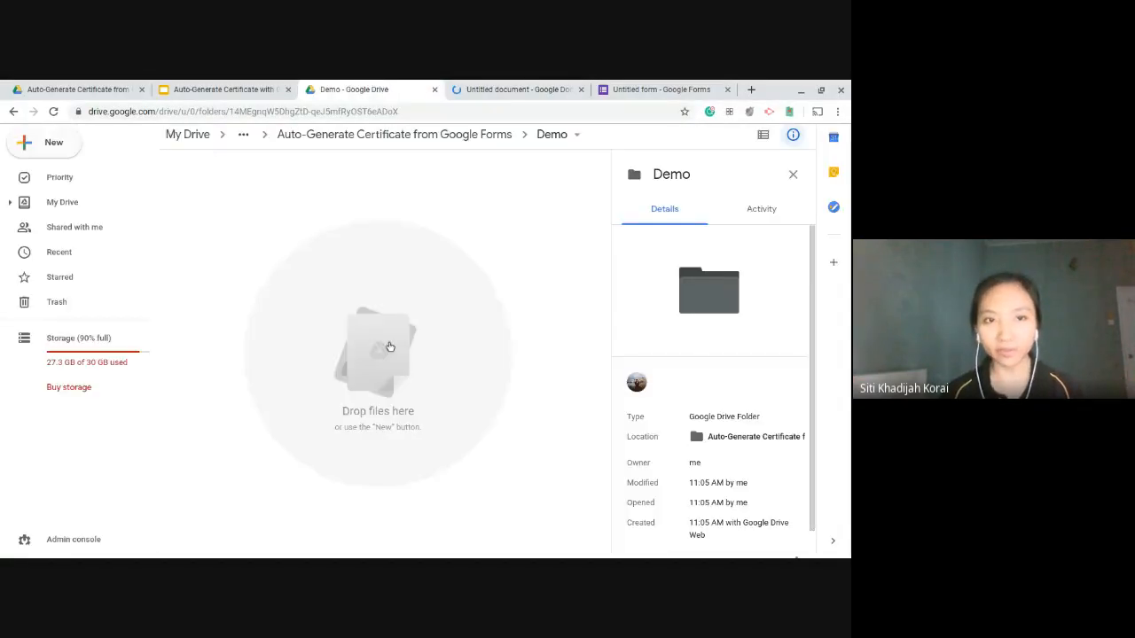
# Step: Close the outline panel in the Untitled document, then bring up the Untitled form
pyautogui.click(497, 88)
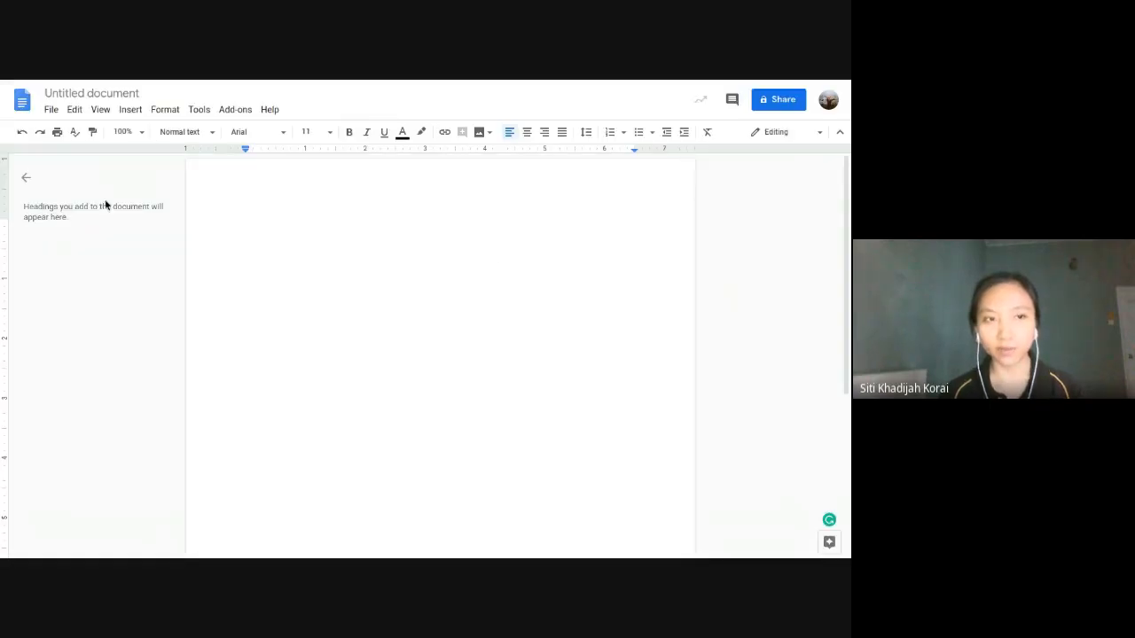
pyautogui.click(25, 180)
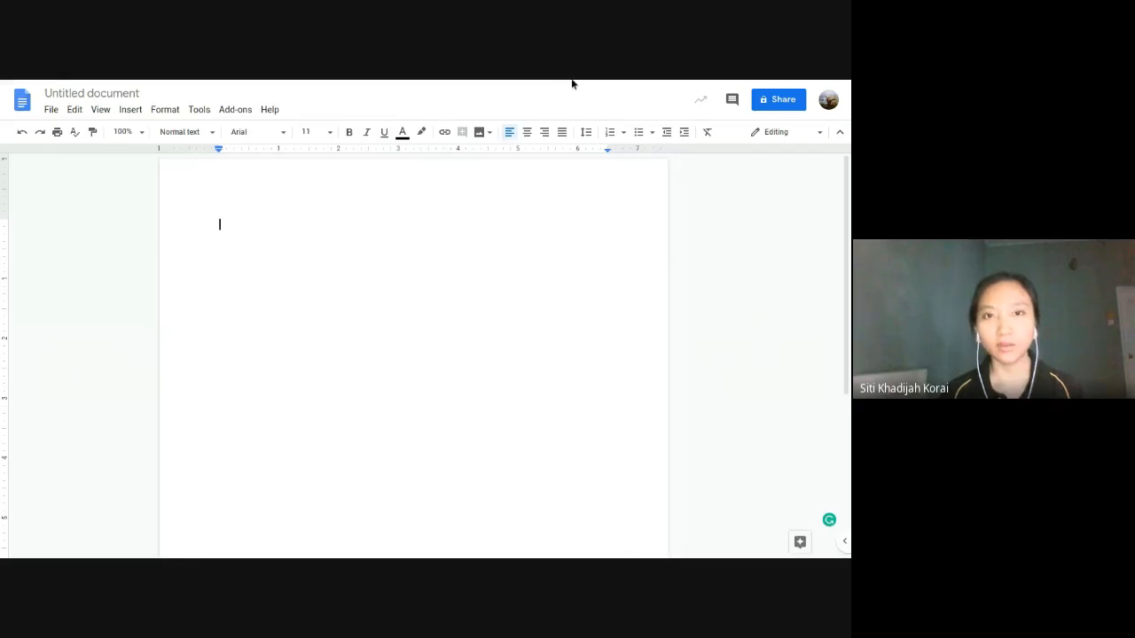
pyautogui.click(638, 89)
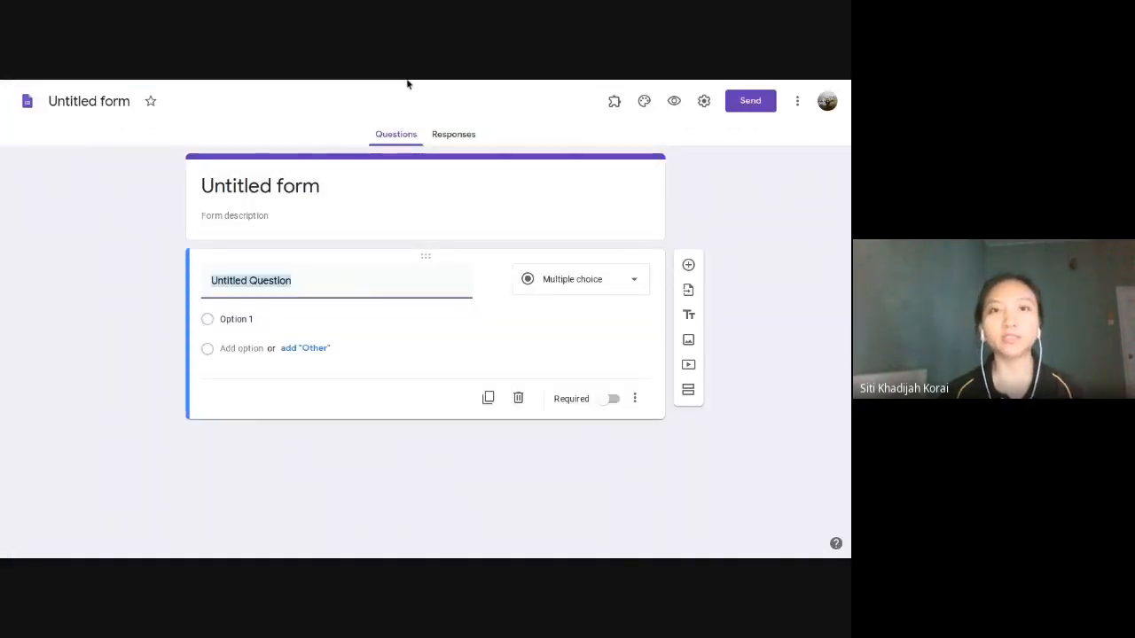
pyautogui.moveTo(392, 81)
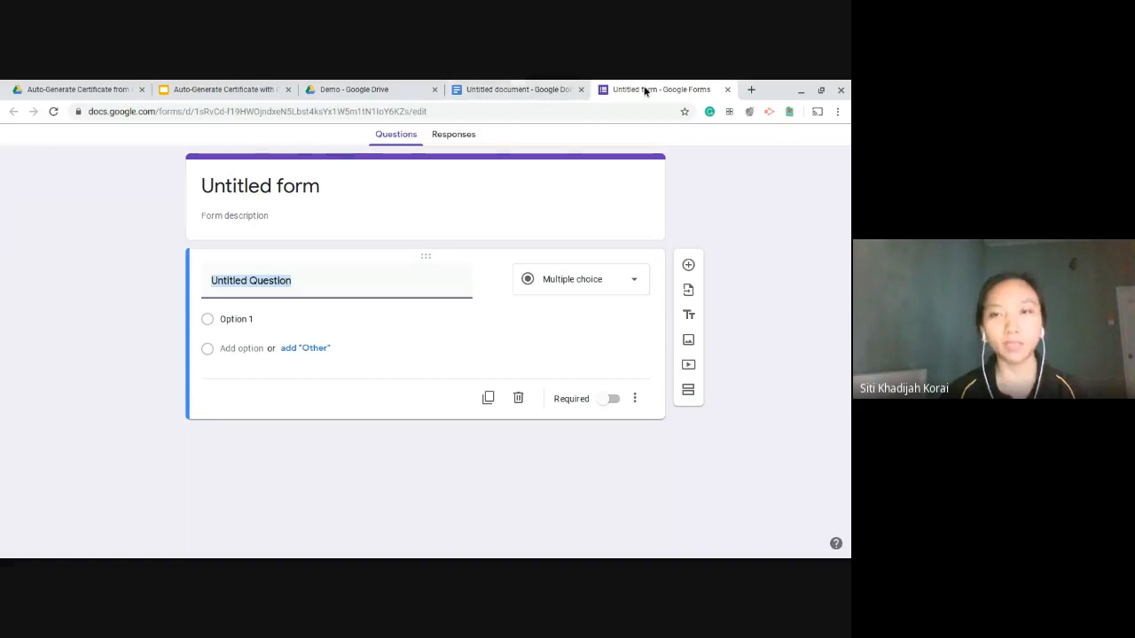
# Step: Step the slideshow through slides 8–10 to the 'Create Certificate Template' slide
pyautogui.click(187, 84)
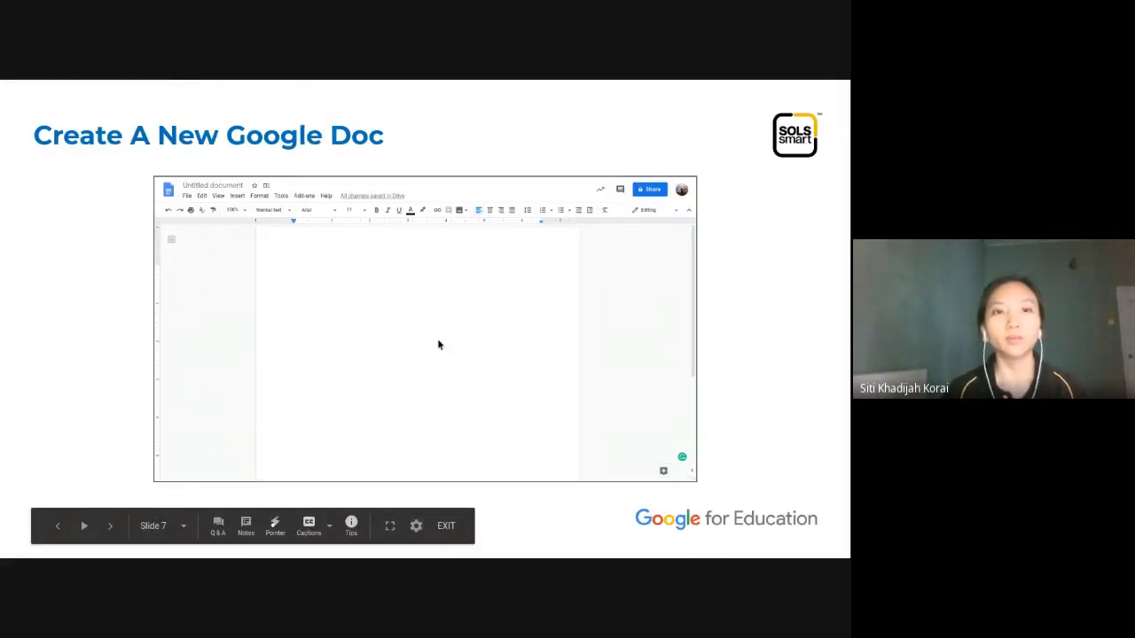
pyautogui.press('Right')
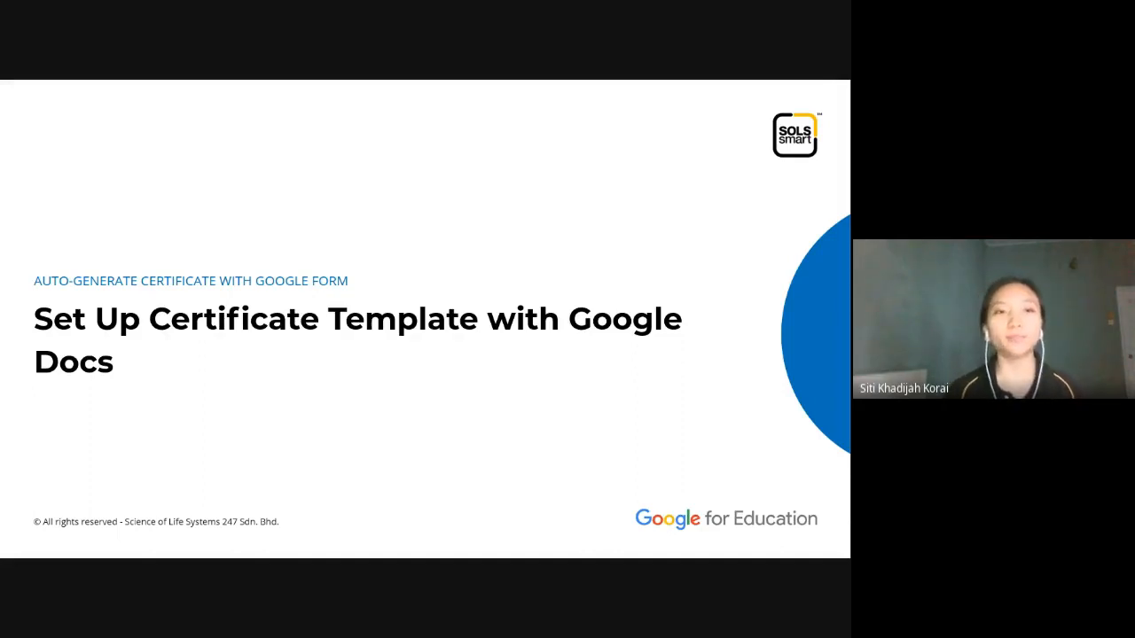
pyautogui.click(448, 331)
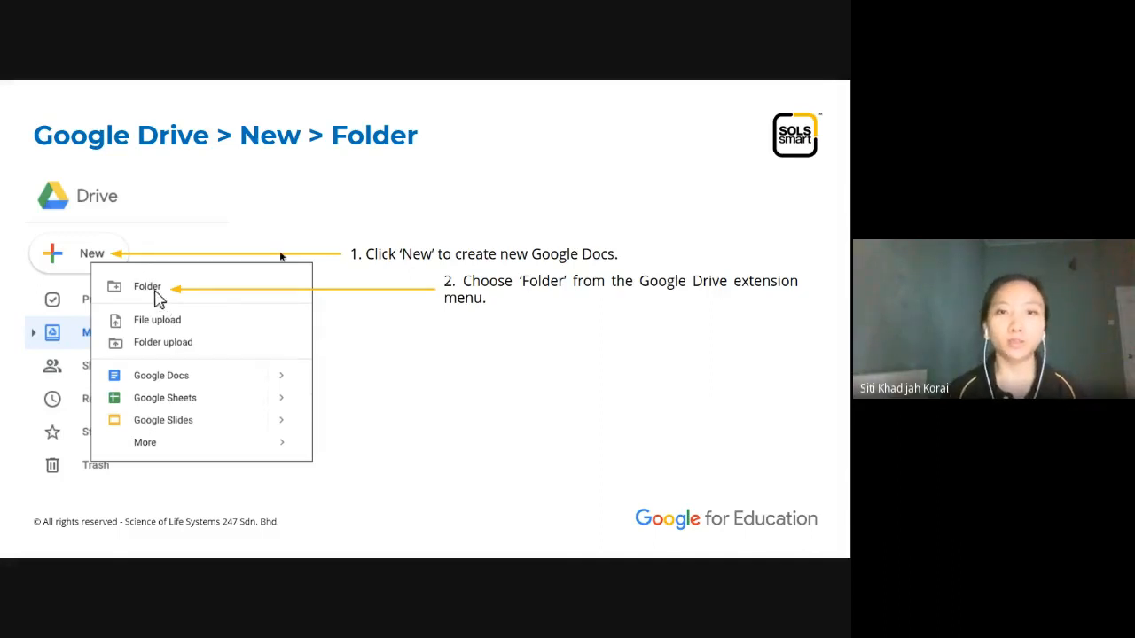
pyautogui.click(363, 284)
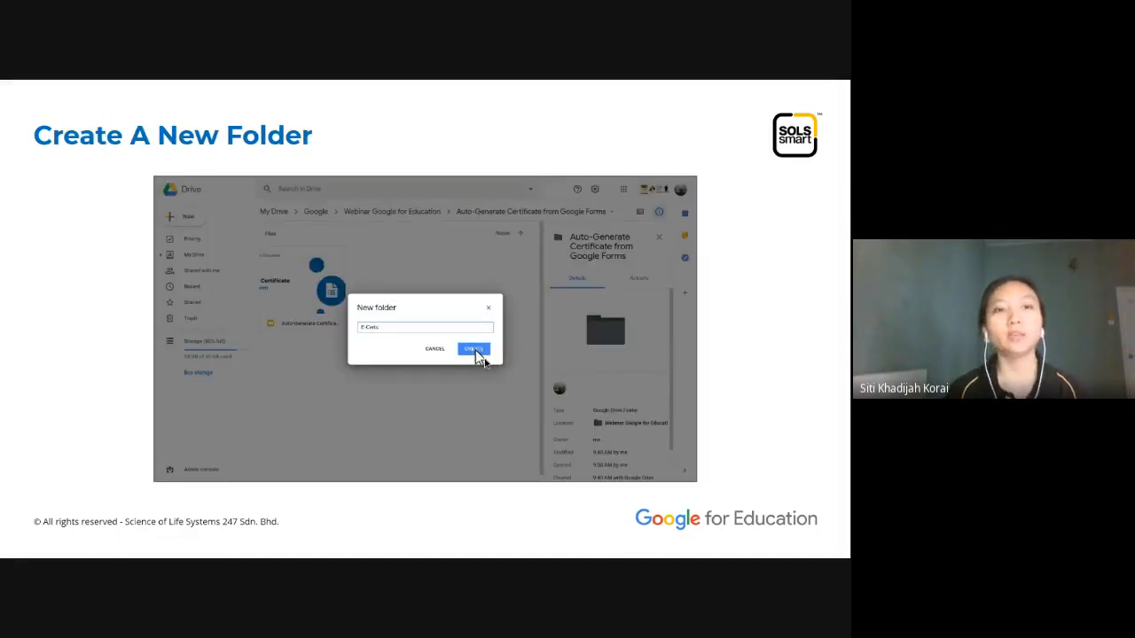
pyautogui.press('Left')
pyautogui.press('Right')
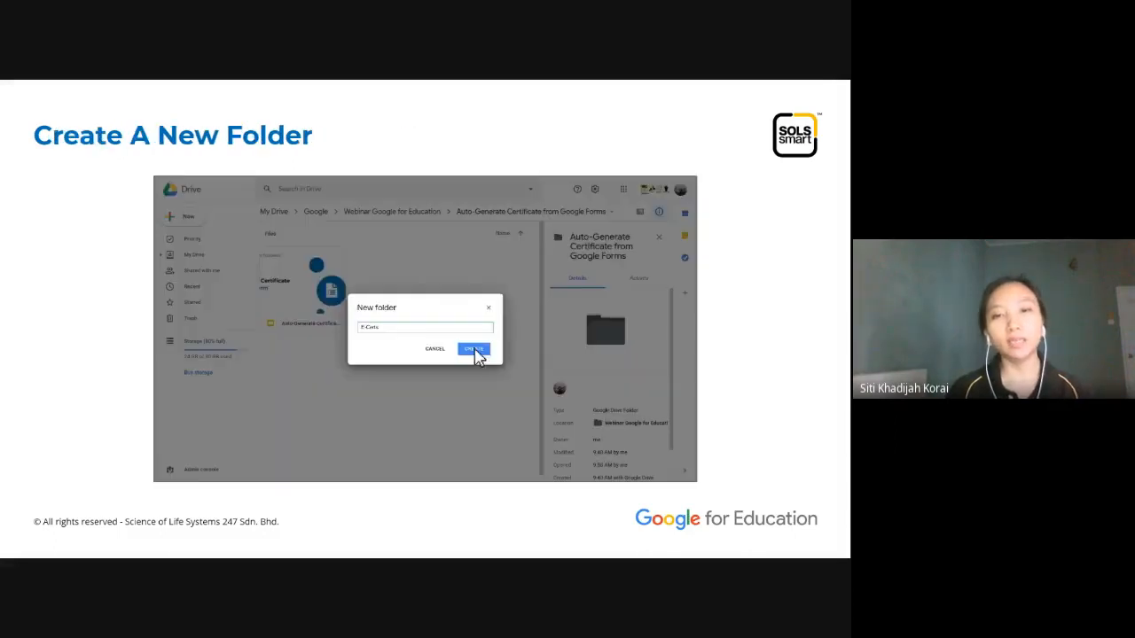
pyautogui.press('Right')
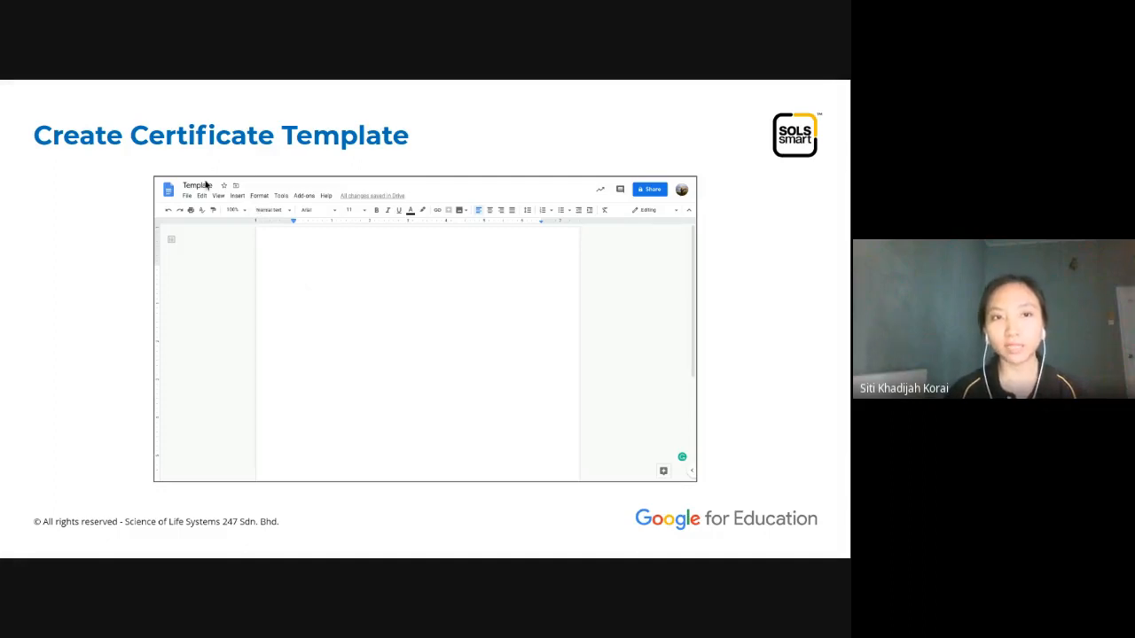
# Step: Rename the blank Untitled document to 'Demo'
pyautogui.moveTo(419, 84)
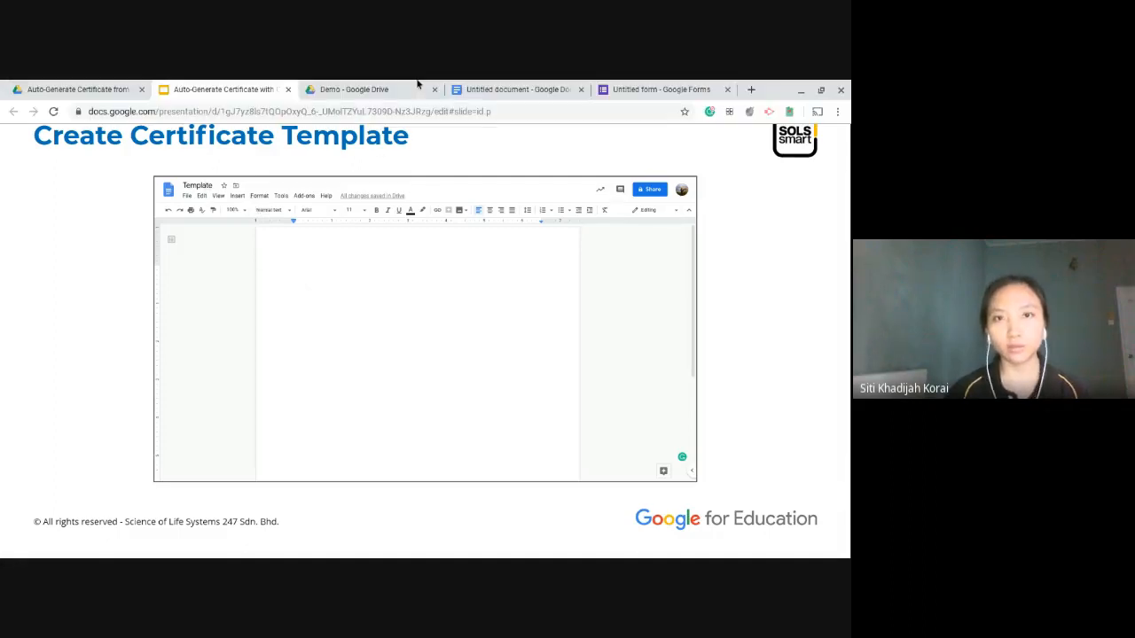
pyautogui.click(483, 88)
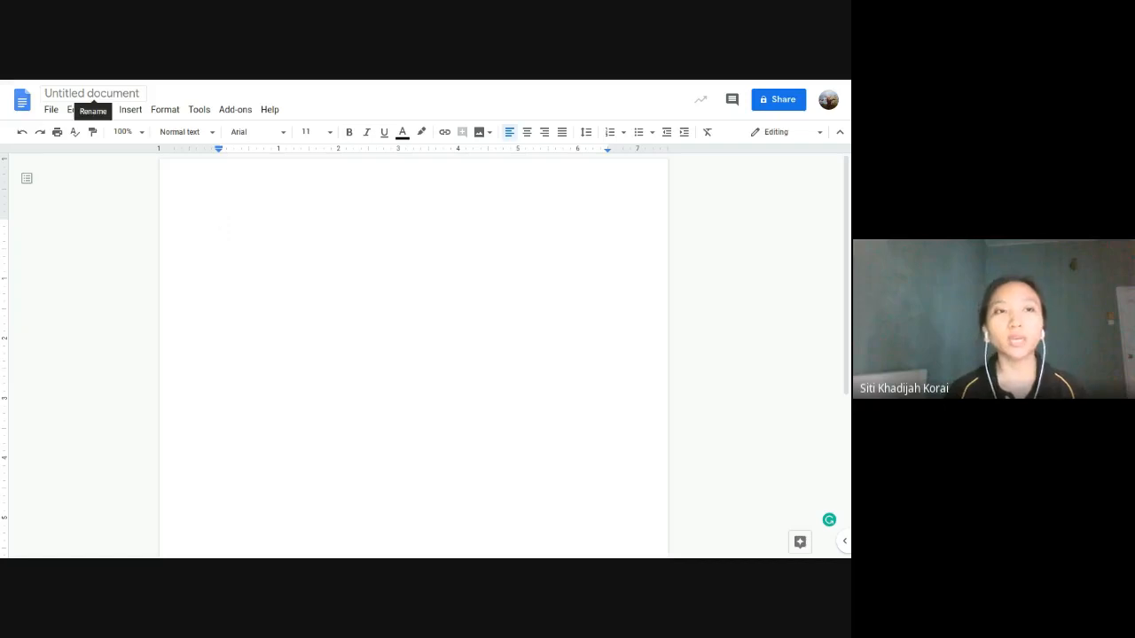
pyautogui.click(106, 92)
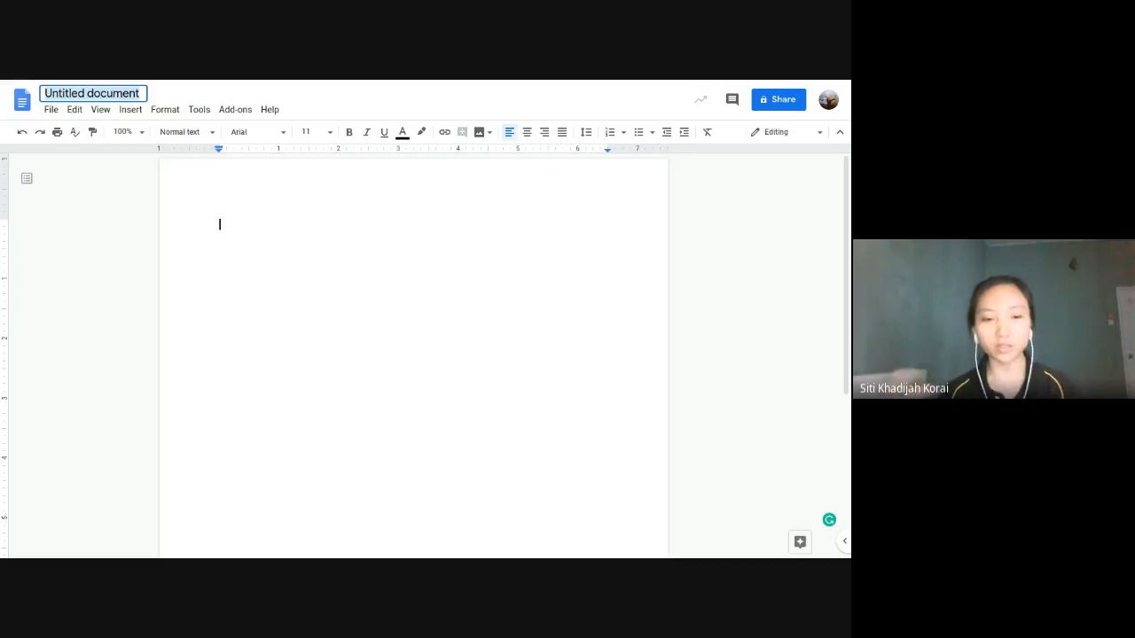
pyautogui.write('Demo')
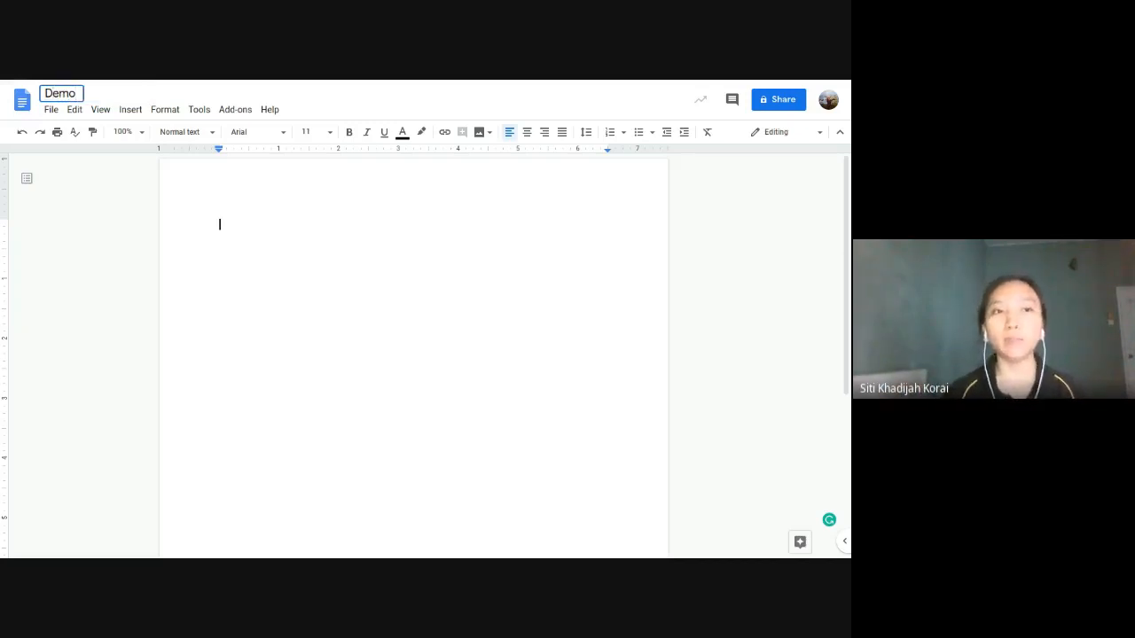
pyautogui.click(102, 258)
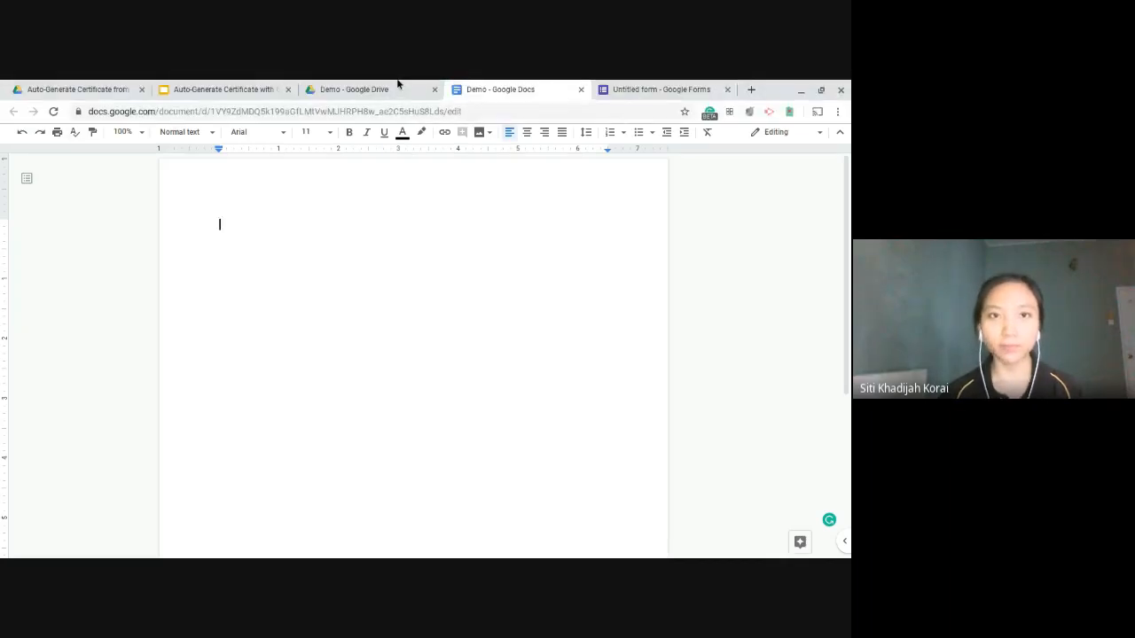
# Step: Return to the certificate presentation and advance to the 'Design' slide
pyautogui.click(398, 83)
pyautogui.click(221, 89)
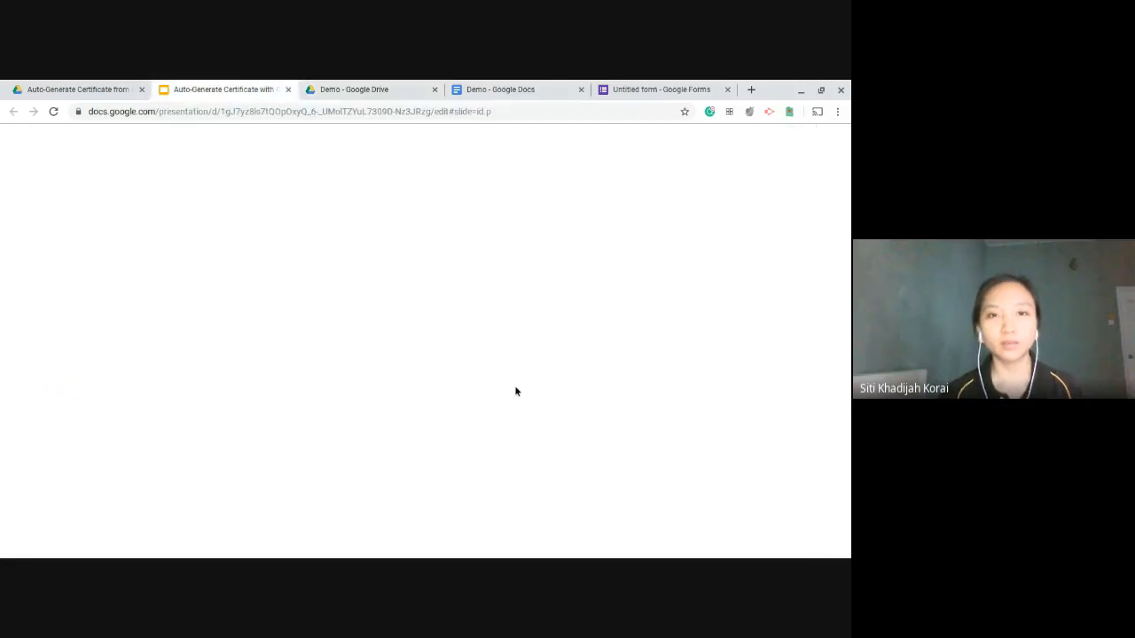
pyautogui.click(519, 350)
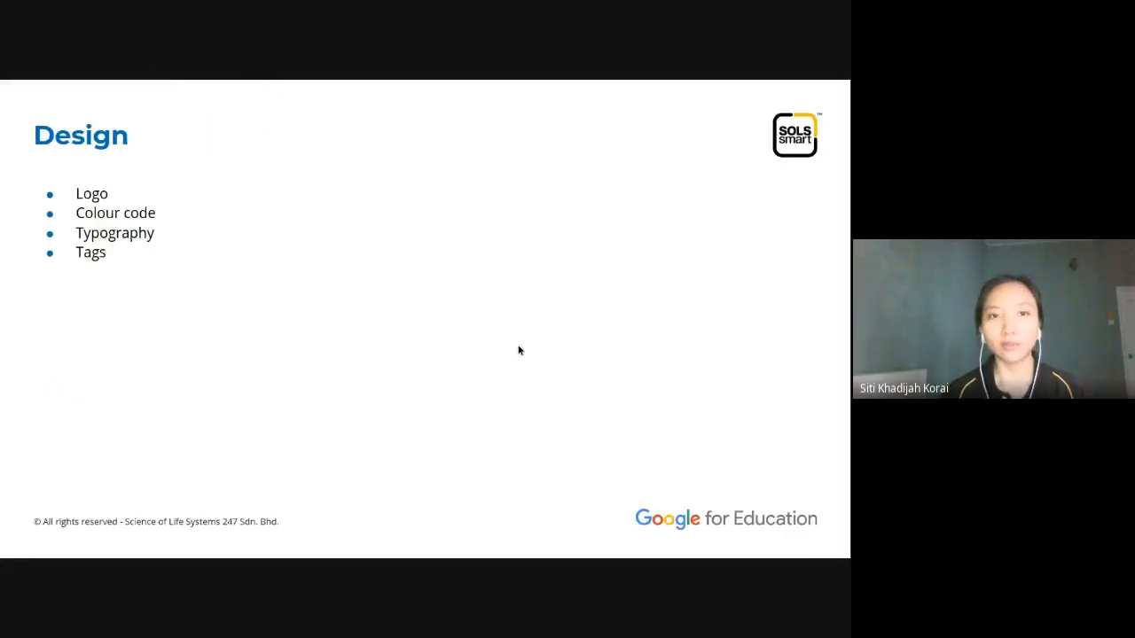
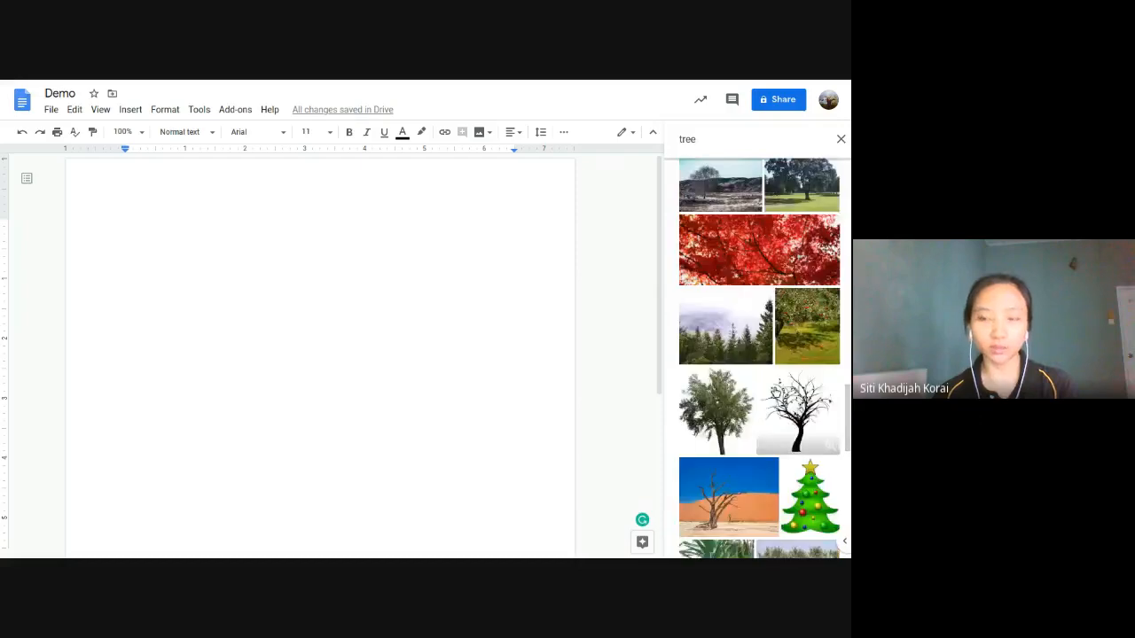
pyautogui.scroll(-3, 768, 403)
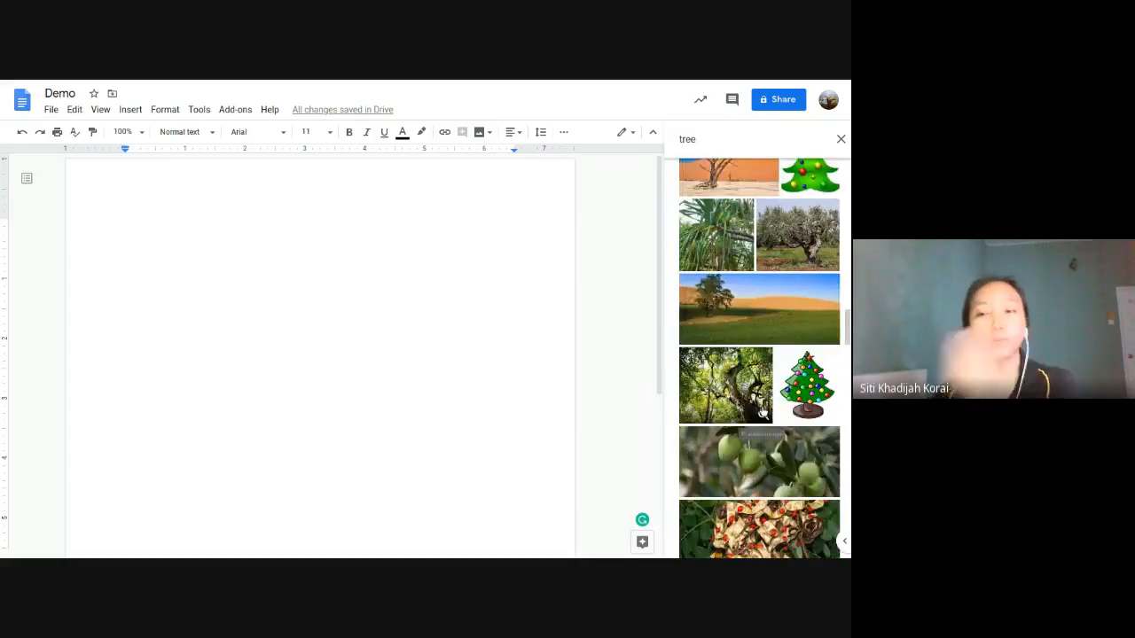
# Step: Scroll through the 'tree' web image results in the side panel
pyautogui.scroll(-5, 762, 413)
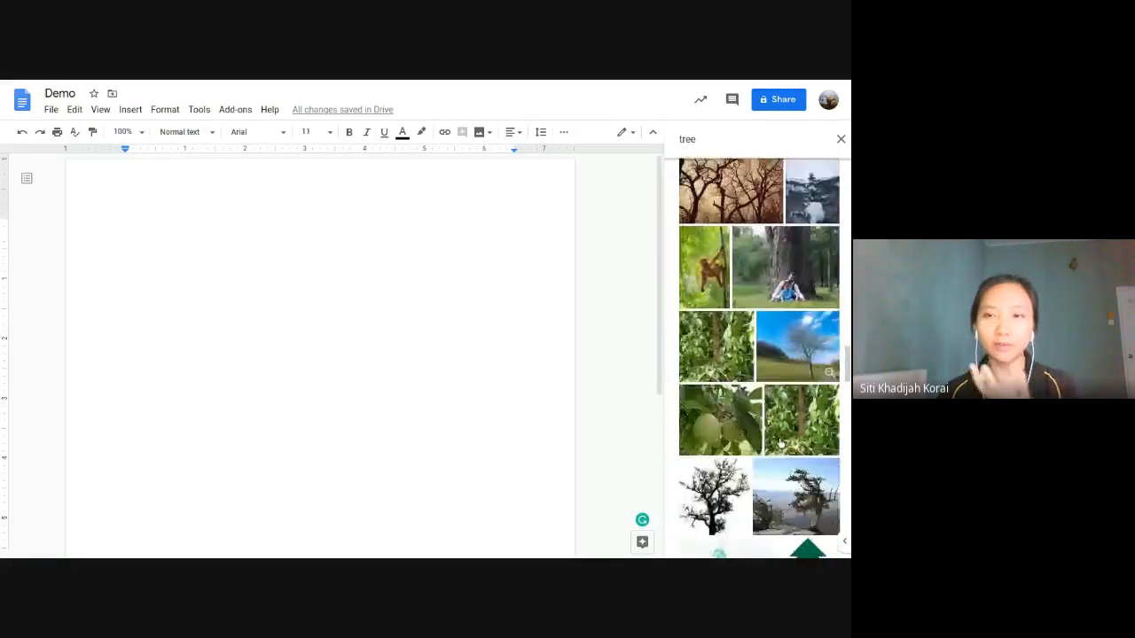
pyautogui.scroll(-4, 780, 443)
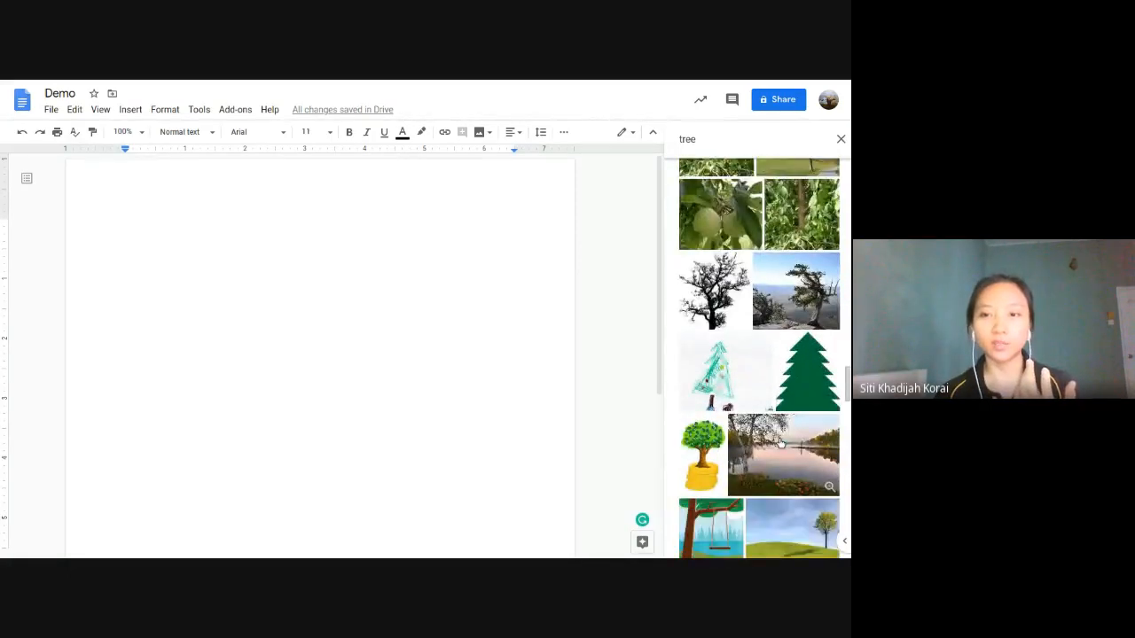
pyautogui.scroll(-2, 780, 443)
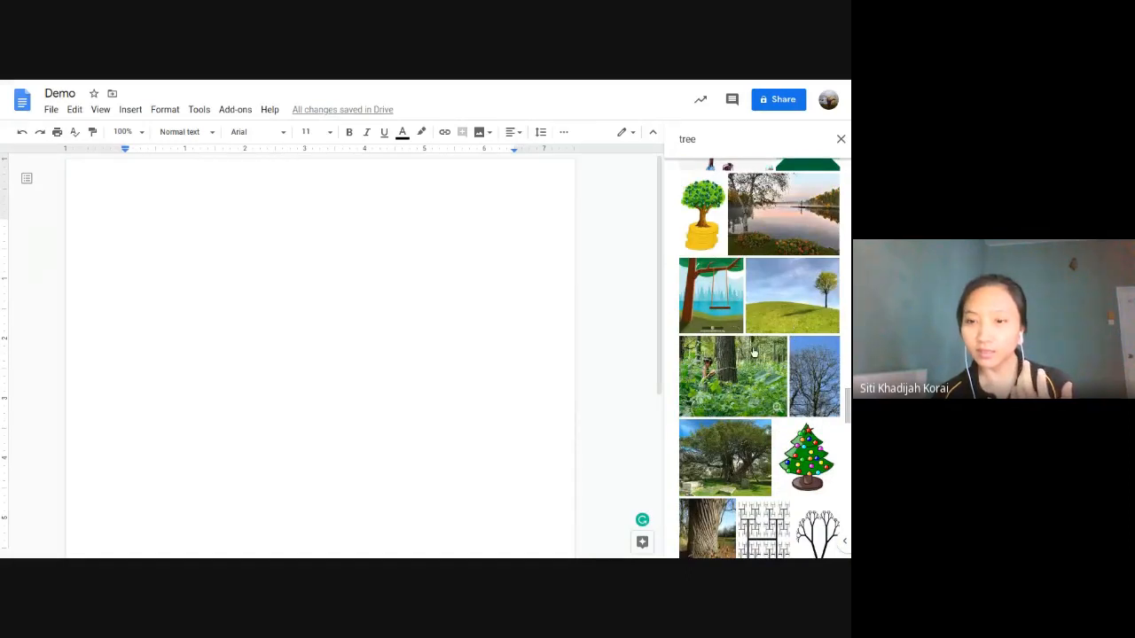
pyautogui.scroll(-2, 753, 352)
pyautogui.scroll(3, 709, 247)
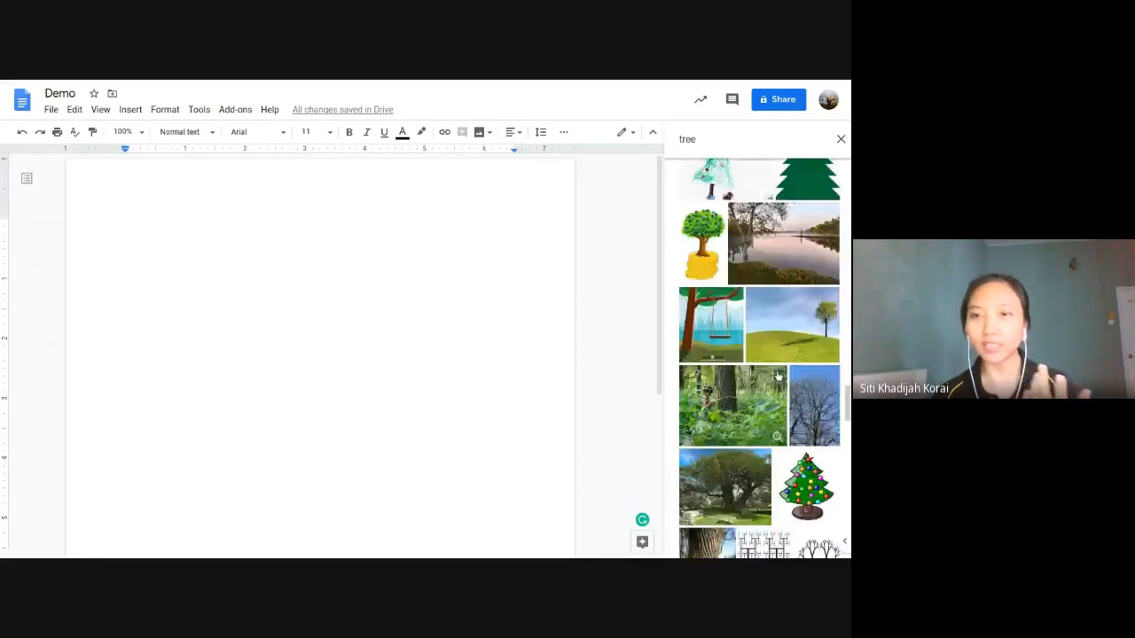
# Step: Insert the cartoon tree-on-gold-coins picture at the top of the document
pyautogui.click(709, 247)
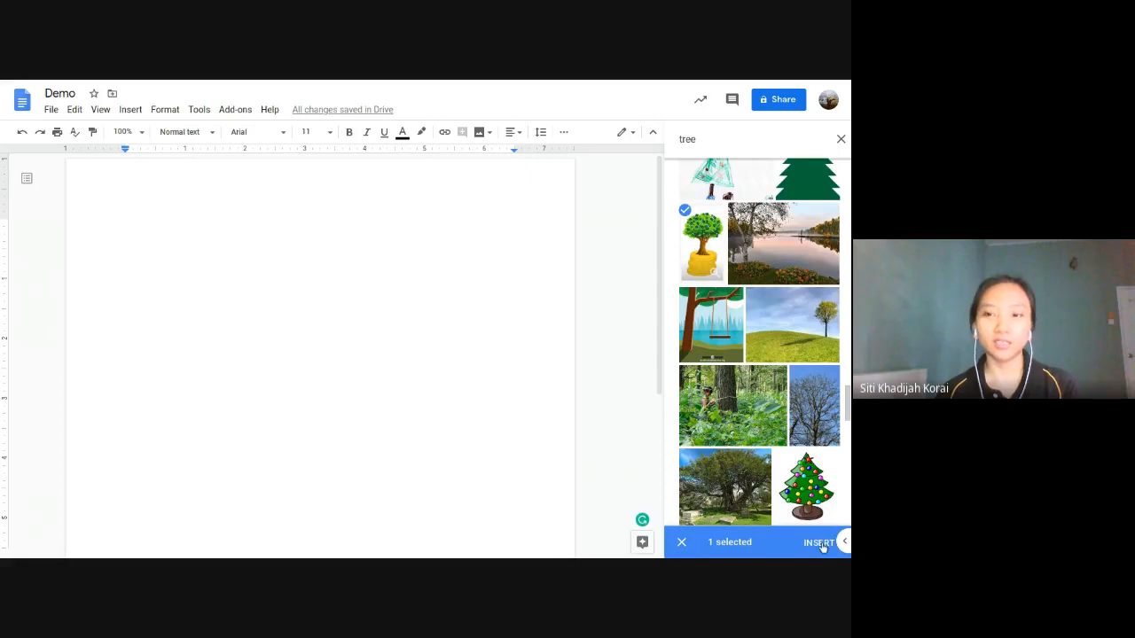
pyautogui.click(817, 543)
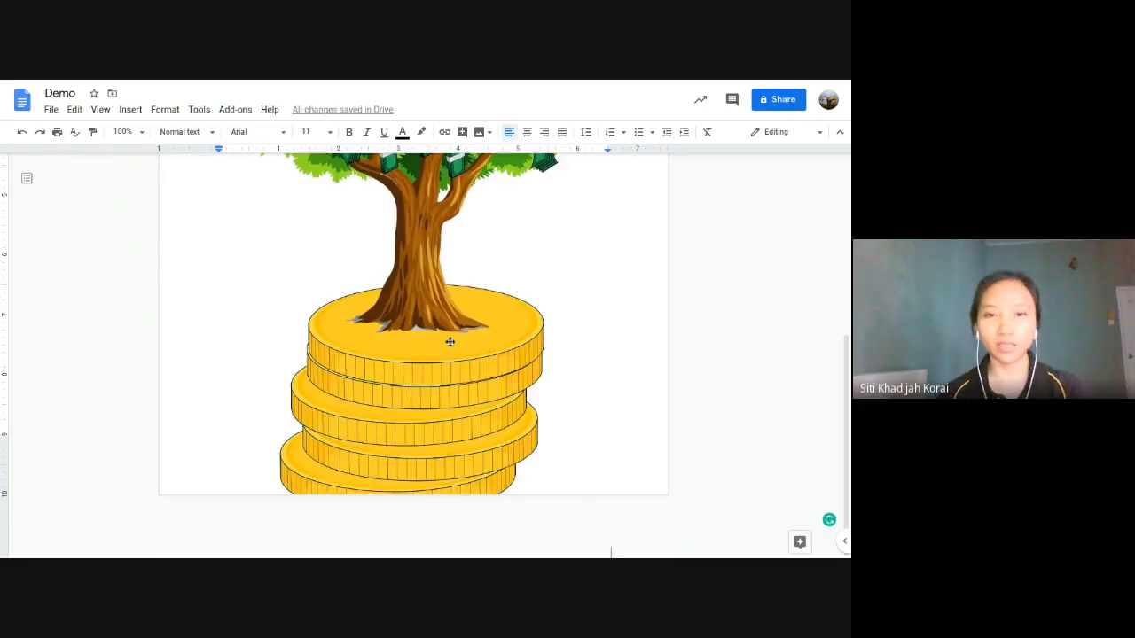
pyautogui.click(486, 352)
pyautogui.scroll(4, 486, 356)
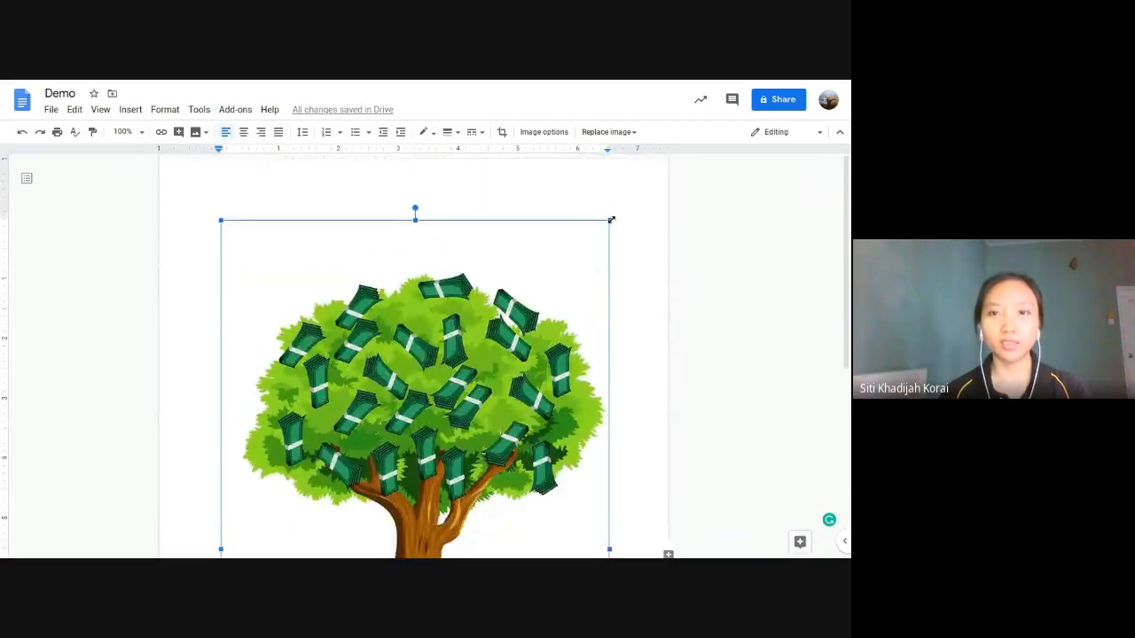
pyautogui.moveTo(610, 220); pyautogui.dragTo(328, 465)
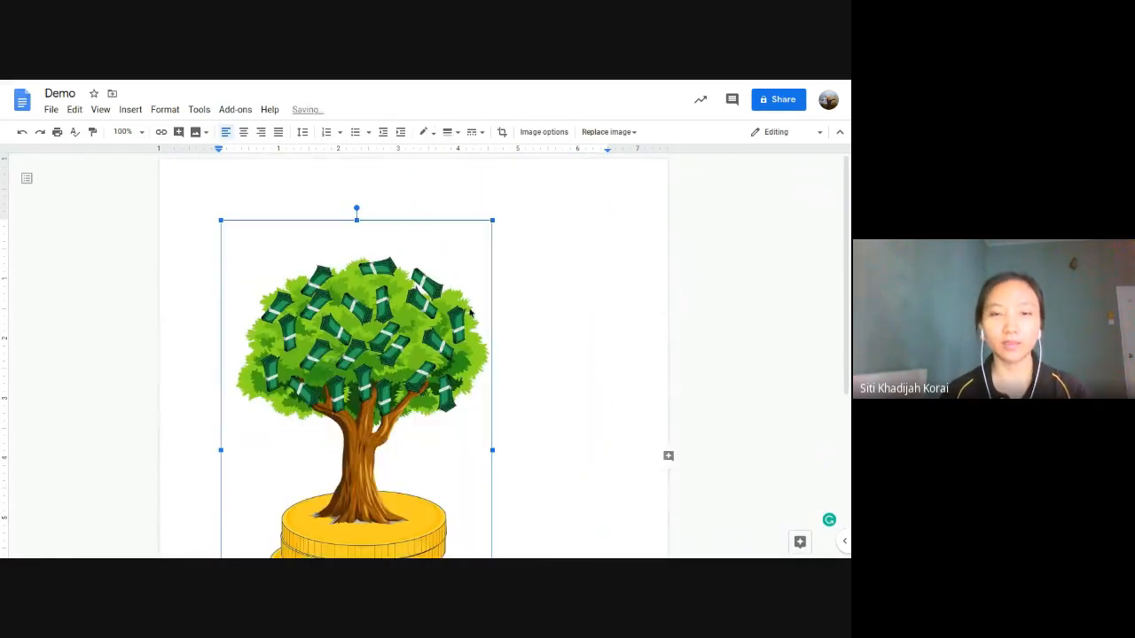
# Step: Shrink the tree picture to about two-thirds of its width
pyautogui.moveTo(493, 220); pyautogui.dragTo(399, 275)
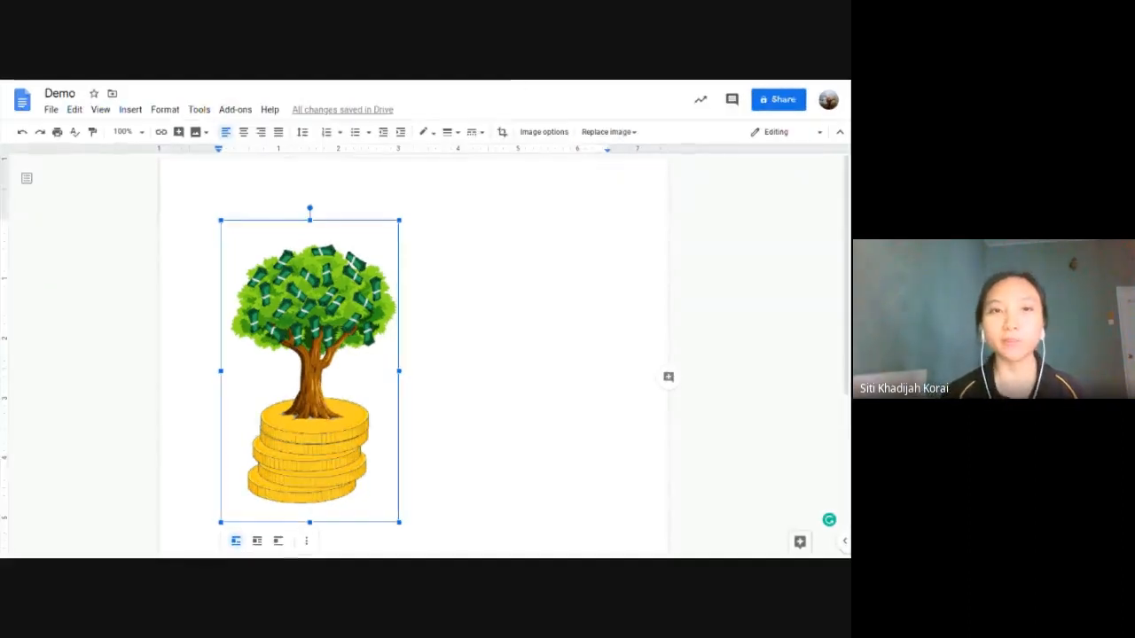
pyautogui.moveTo(518, 83)
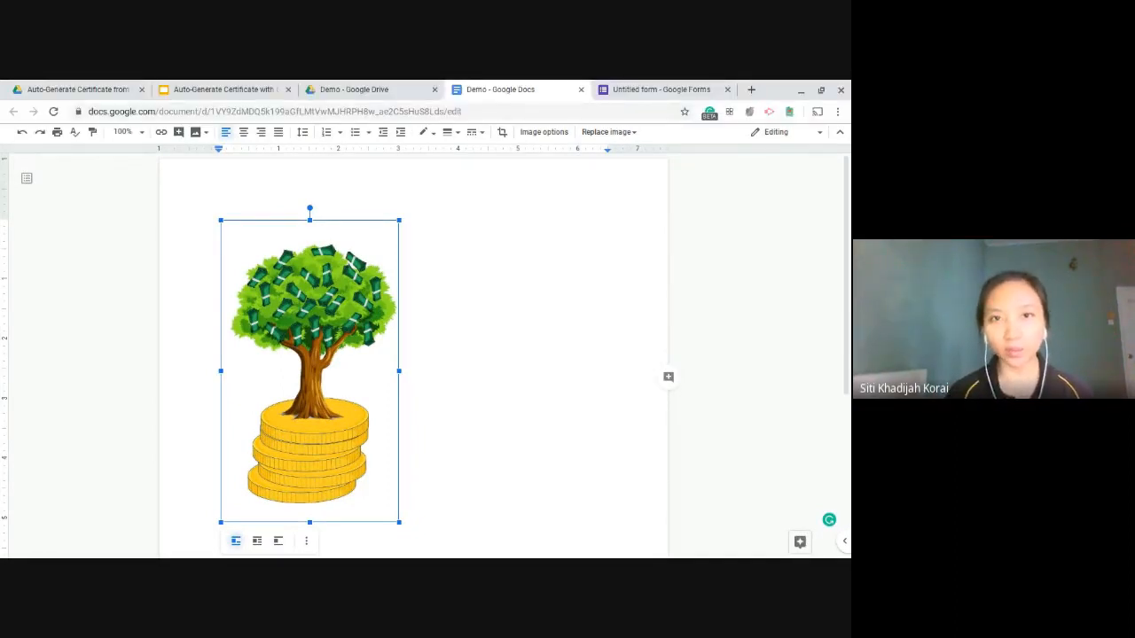
pyautogui.click(724, 257)
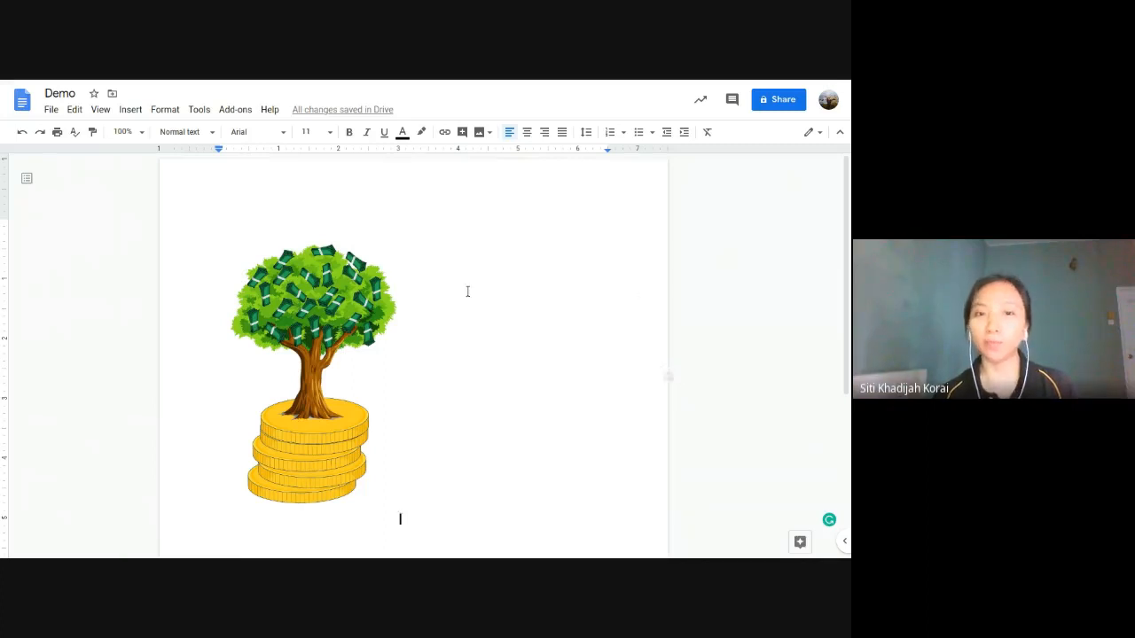
pyautogui.click(338, 301)
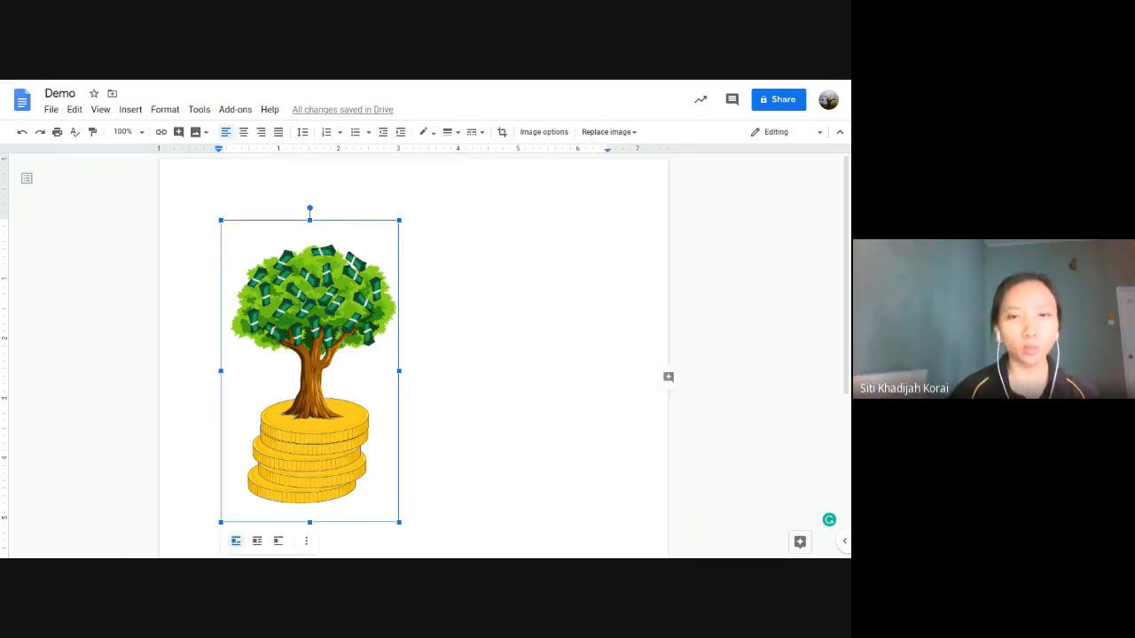
# Step: Shrink the tree picture further, keep it in line with text, and centre it
pyautogui.click(129, 110)
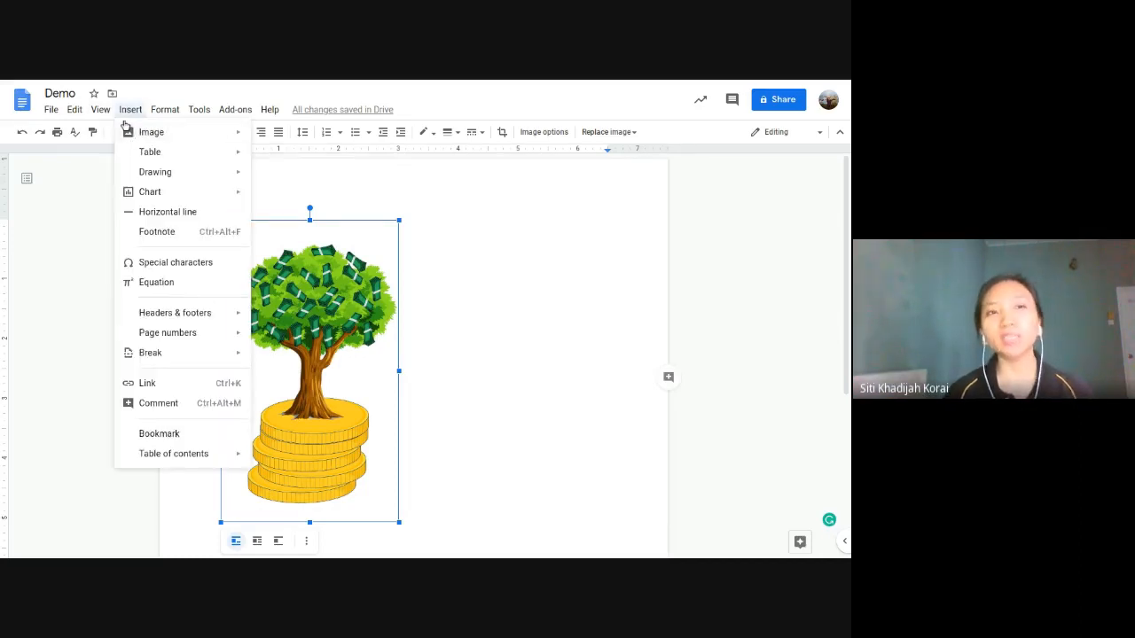
pyautogui.moveTo(125, 134)
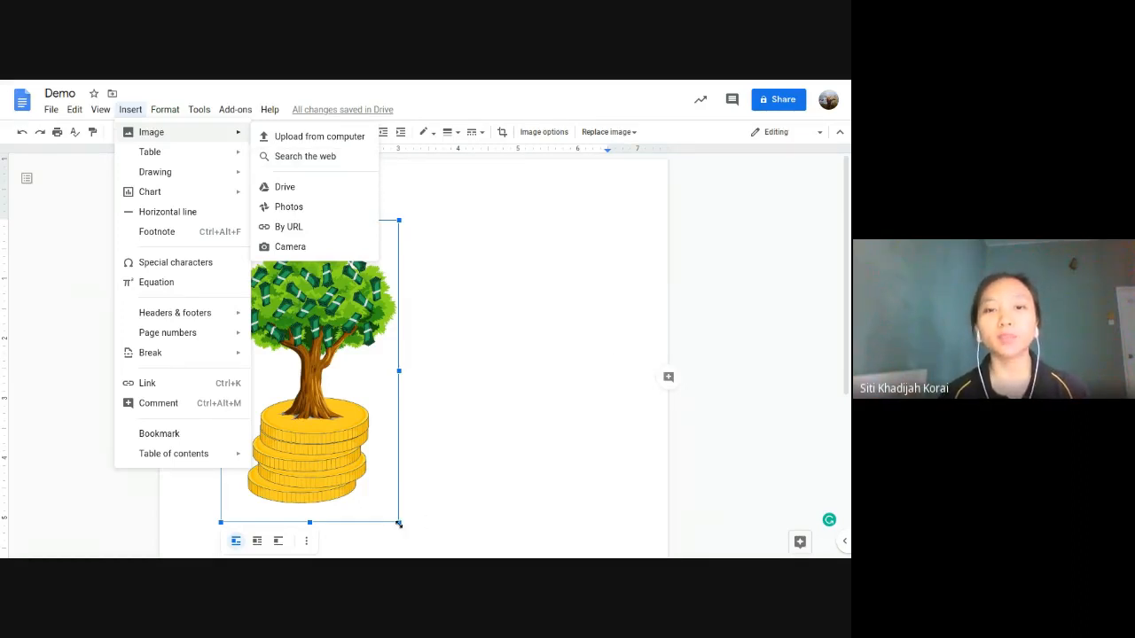
pyautogui.moveTo(399, 523); pyautogui.dragTo(315, 379)
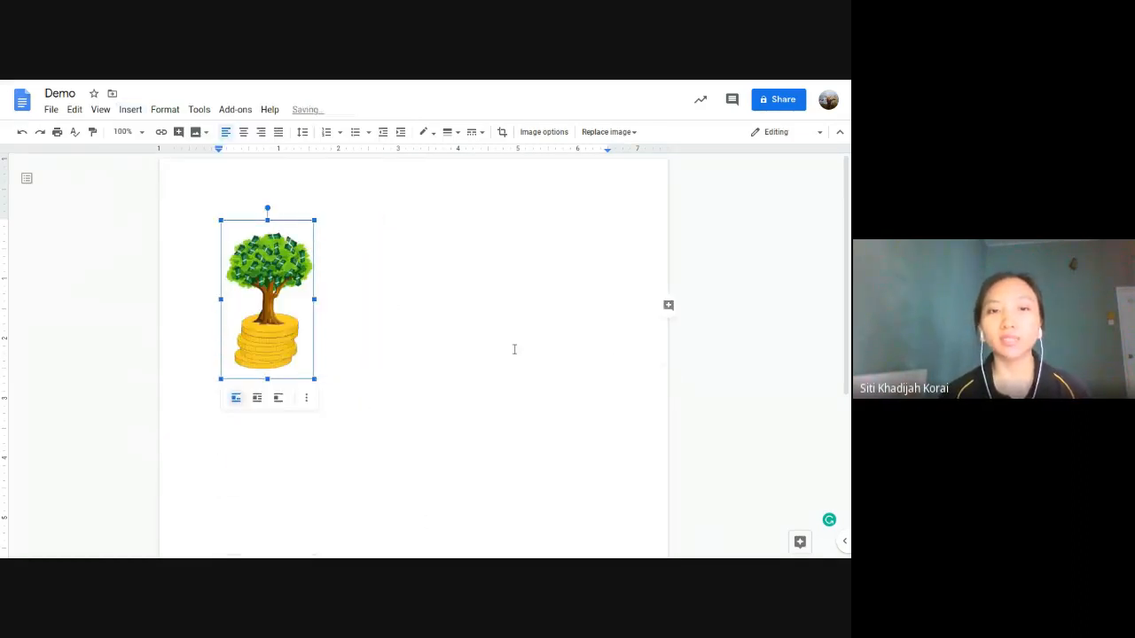
pyautogui.click(257, 398)
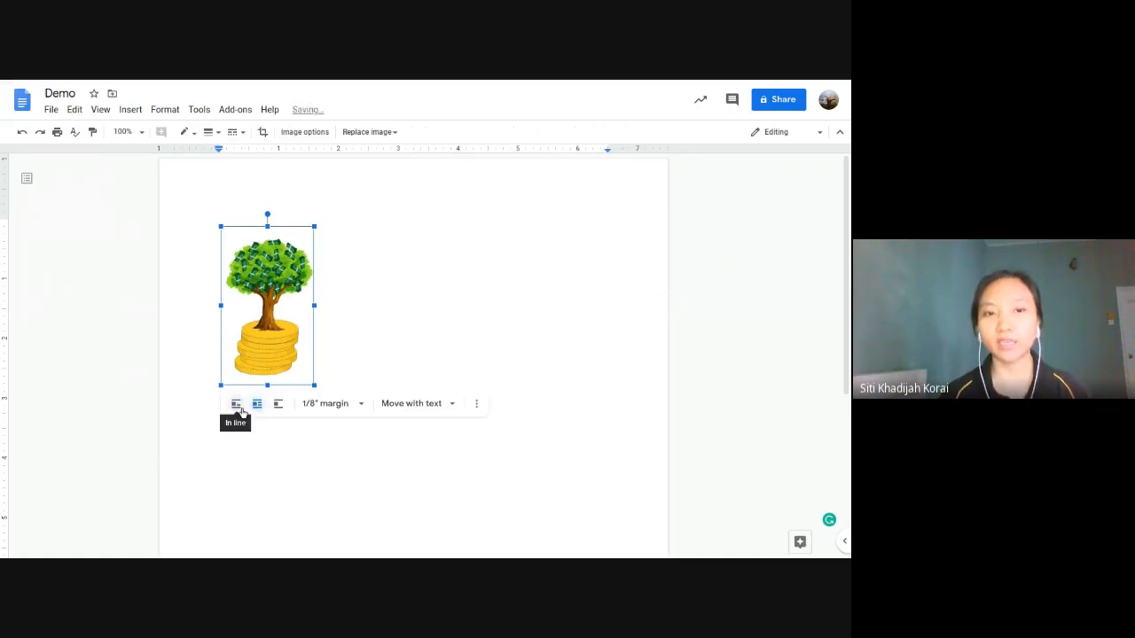
pyautogui.click(235, 400)
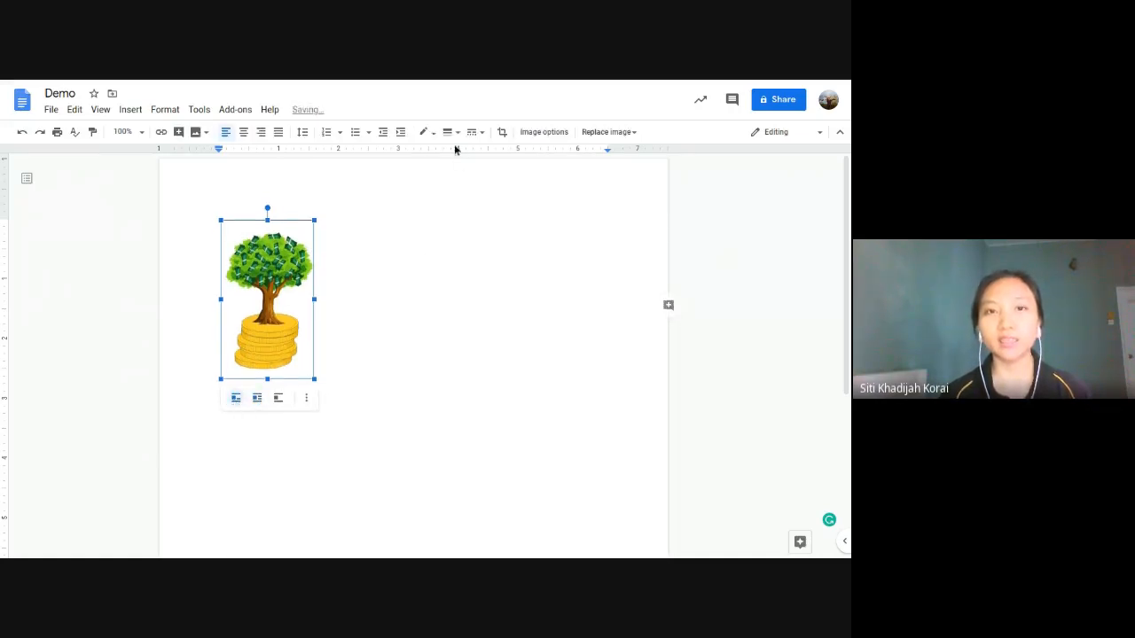
pyautogui.click(243, 132)
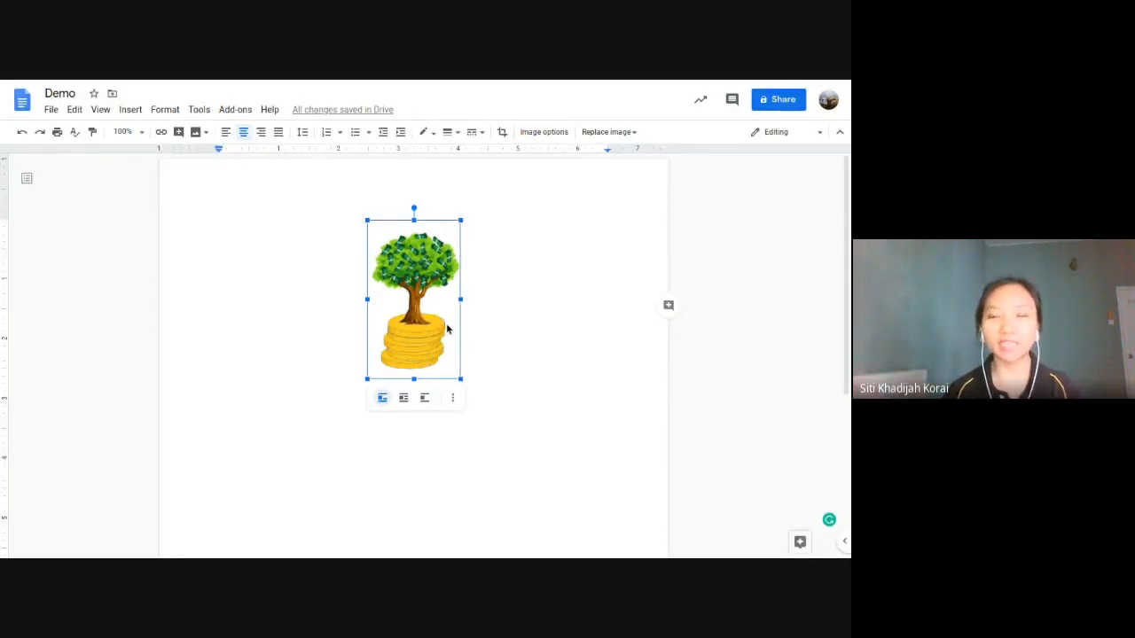
pyautogui.moveTo(375, 84)
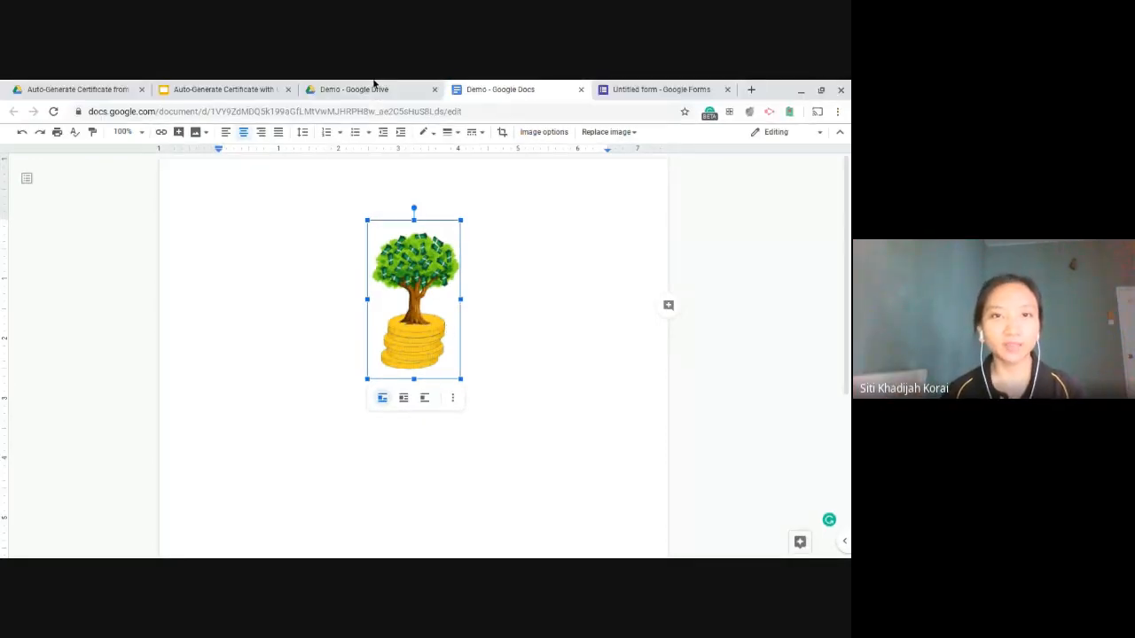
pyautogui.click(295, 82)
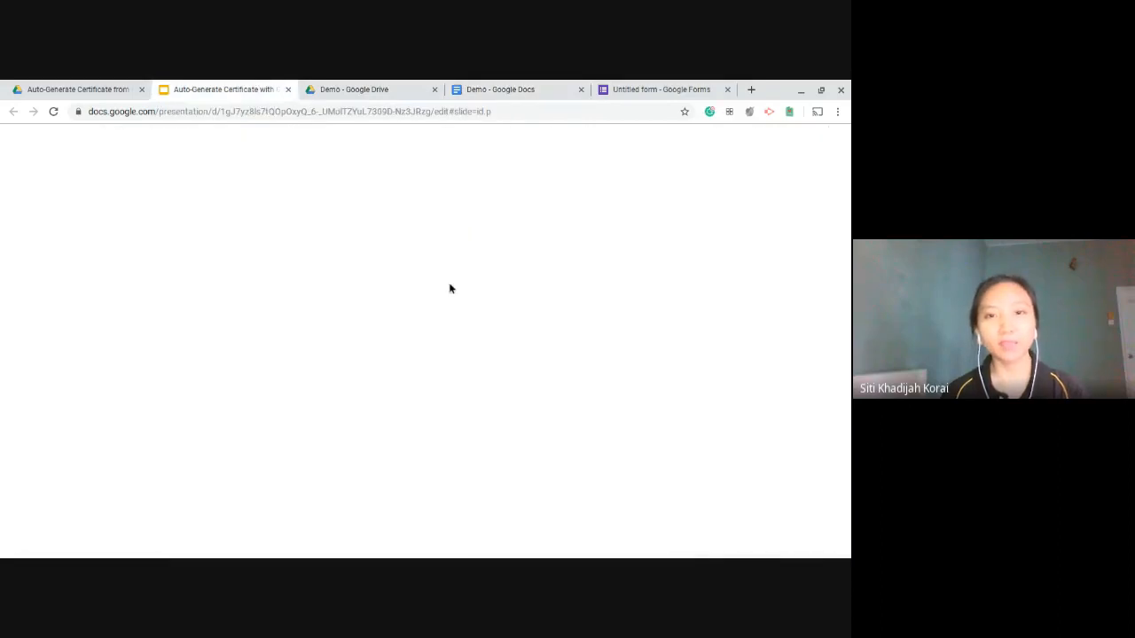
pyautogui.press('Right')
pyautogui.press('Right')
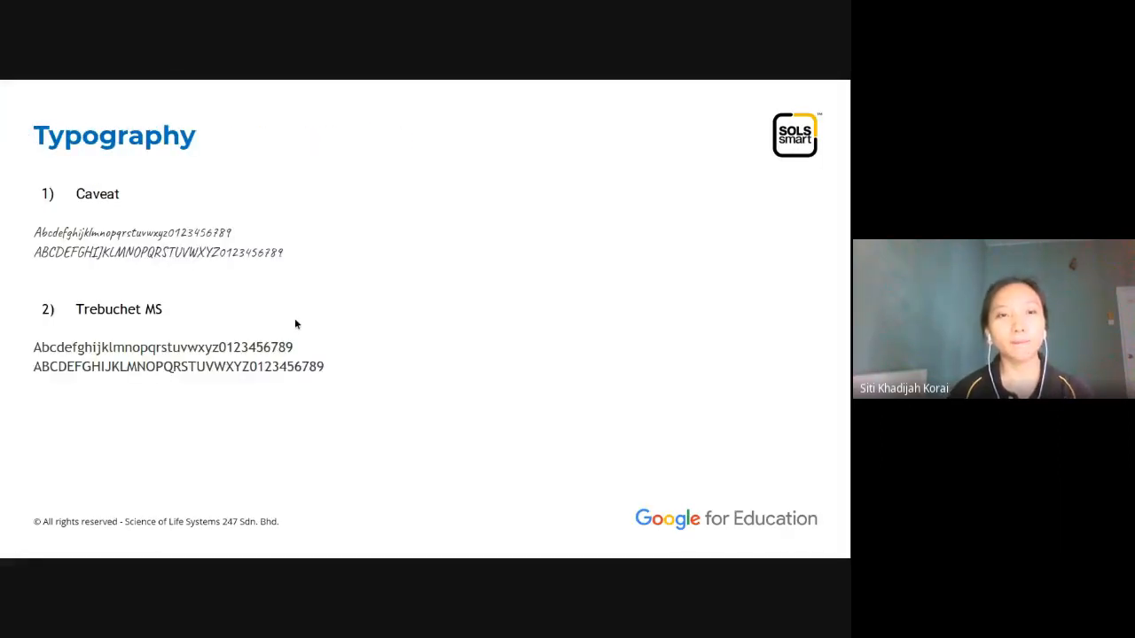
pyautogui.press('Right')
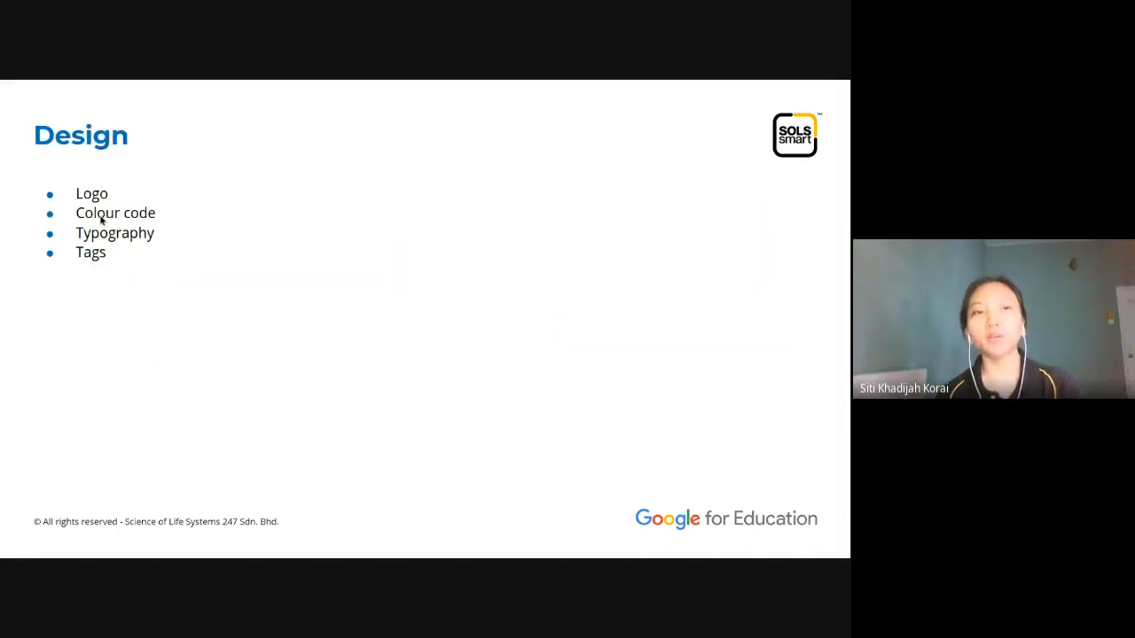
pyautogui.press('Right')
pyautogui.press('Right')
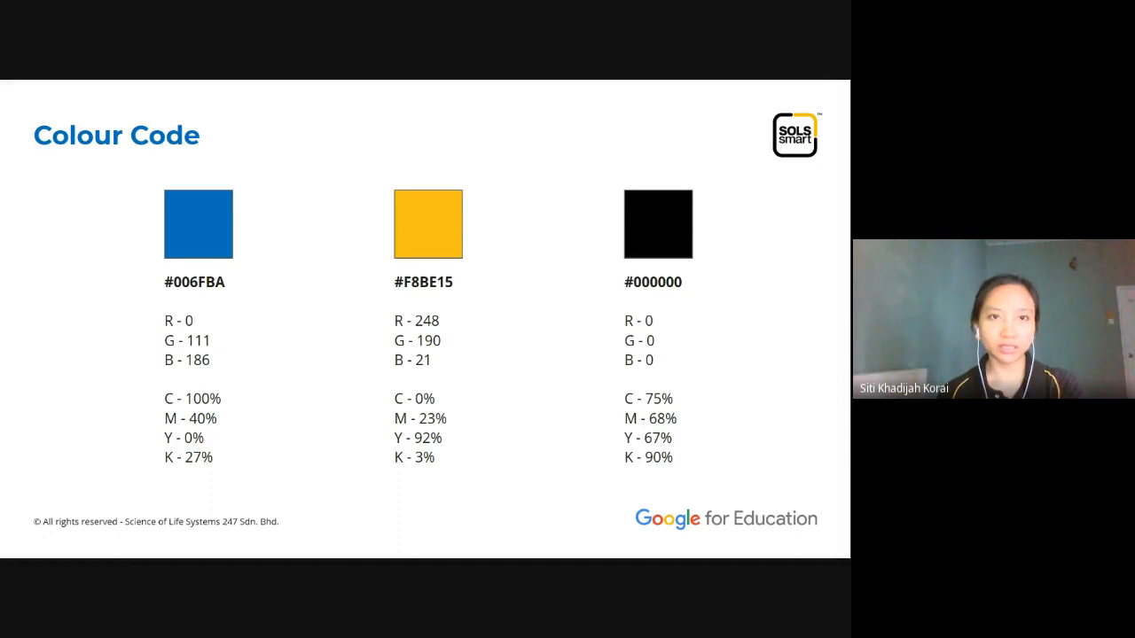
pyautogui.press('Escape')
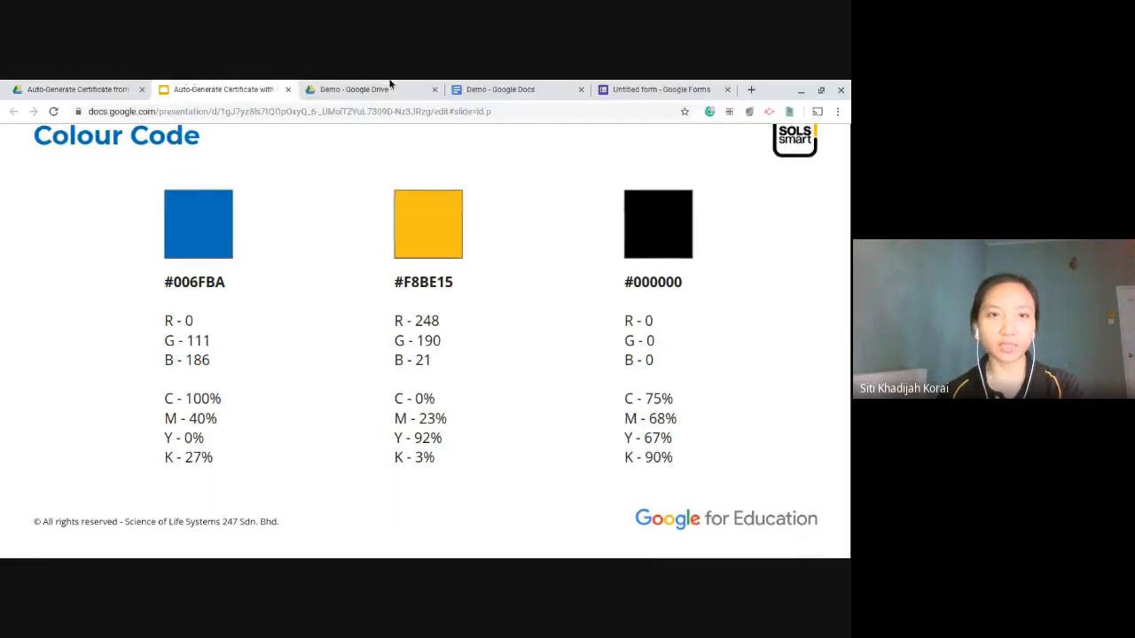
pyautogui.click(531, 89)
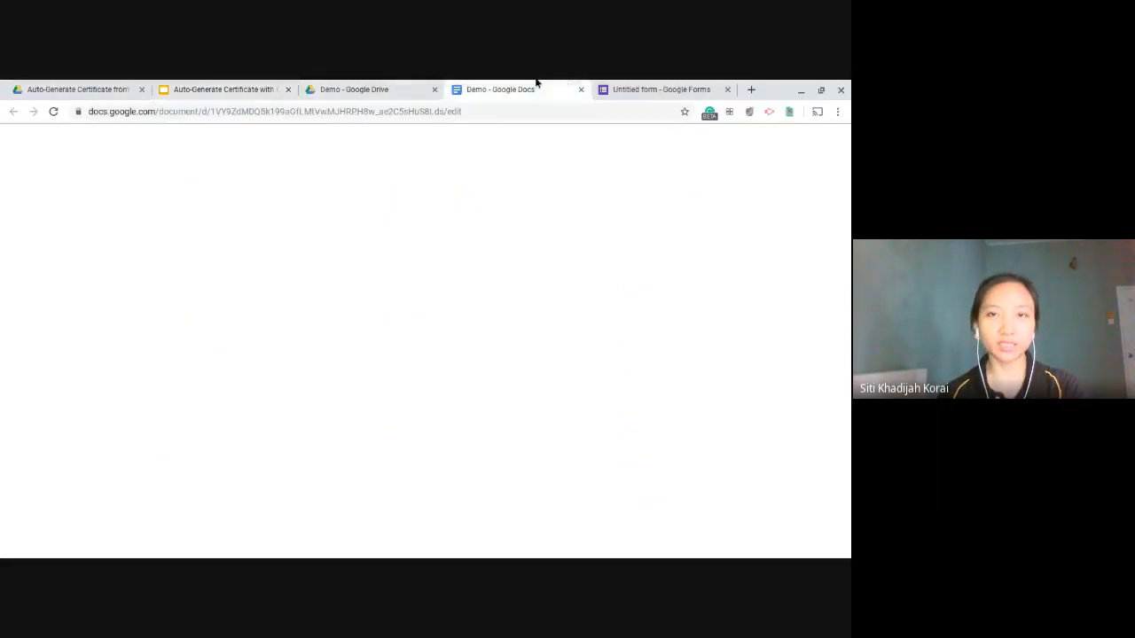
# Step: Add centred lines 'Congratulation' and 'And thank you!!' below the picture, then select 'Congratulation'
pyautogui.click(505, 380)
pyautogui.press('Return')
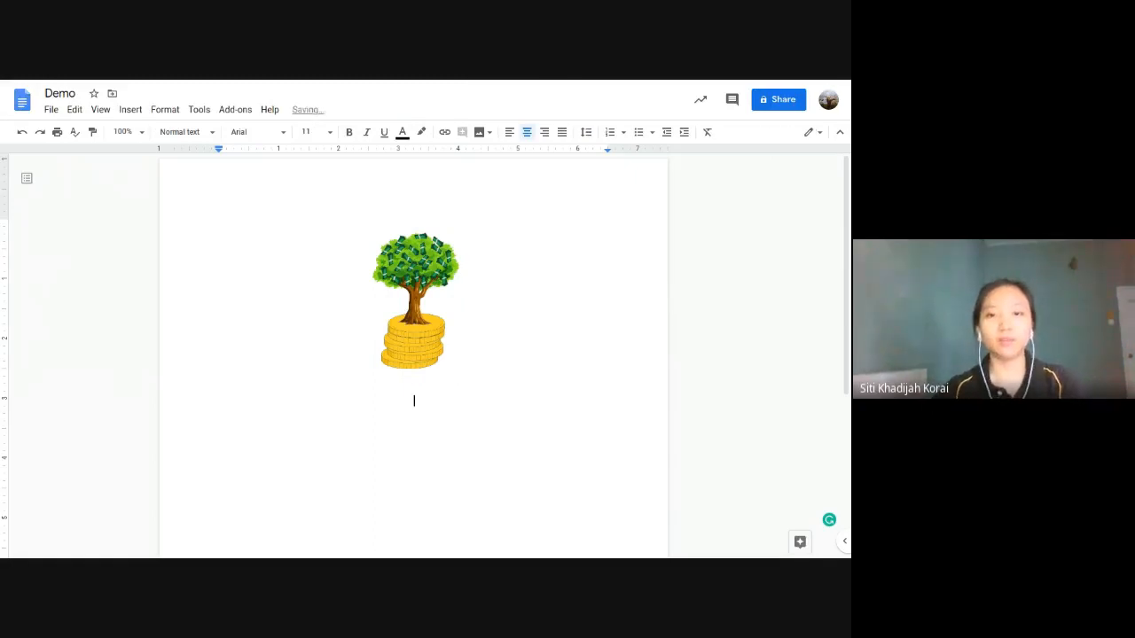
pyautogui.write('COng')
pyautogui.press('BackSpace')
pyautogui.press('BackSpace')
pyautogui.press('BackSpace')
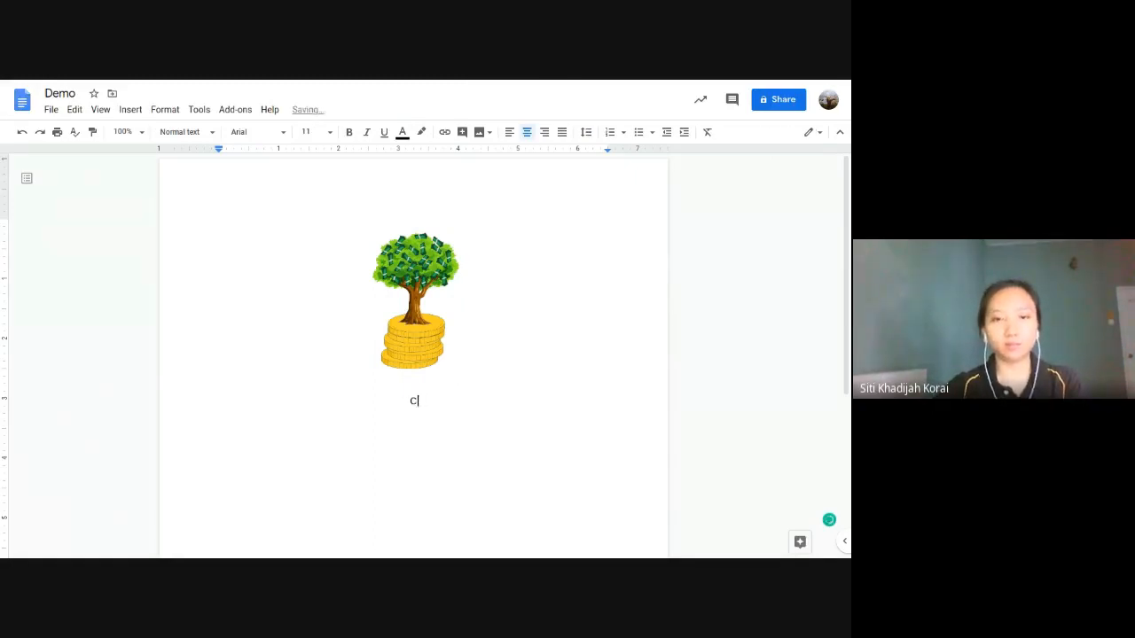
pyautogui.write('ongratulation')
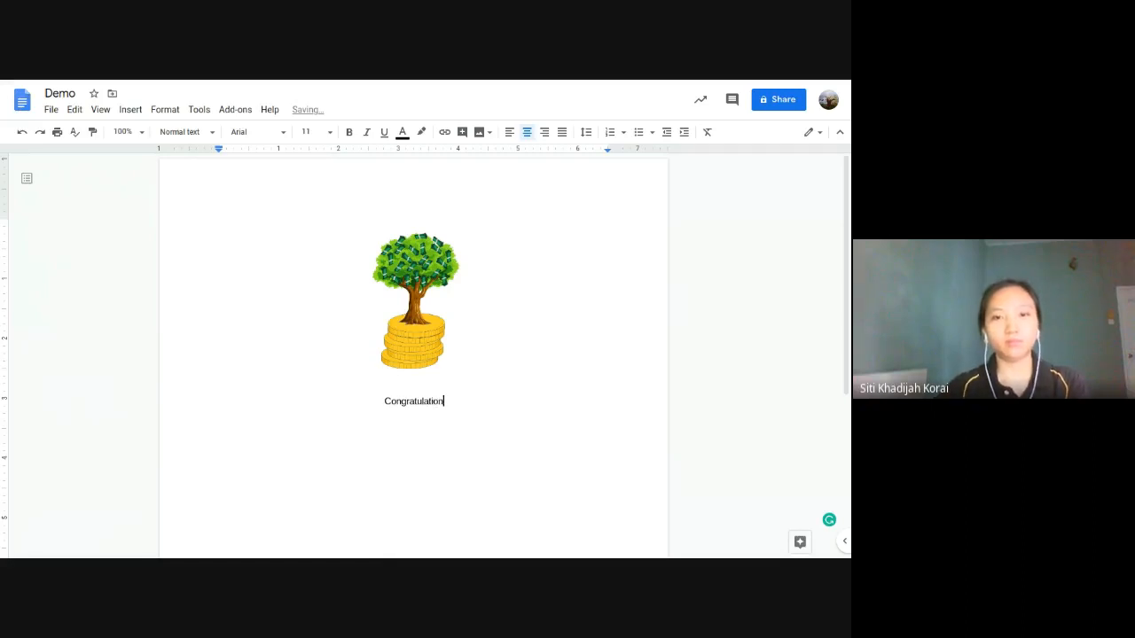
pyautogui.press('Return')
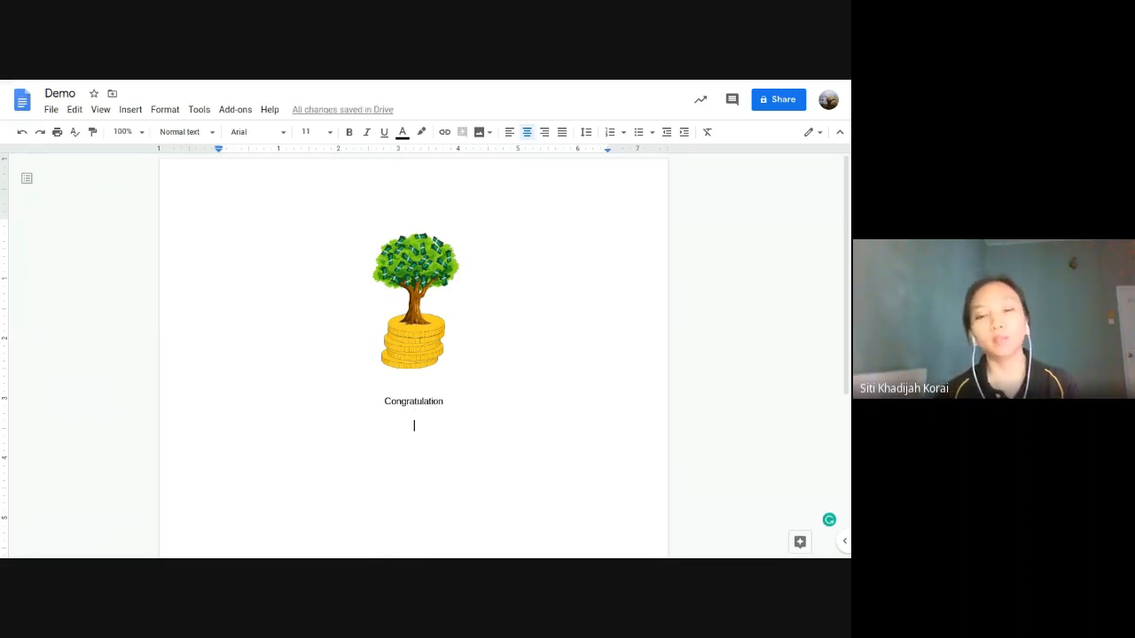
pyautogui.write('And thank ')
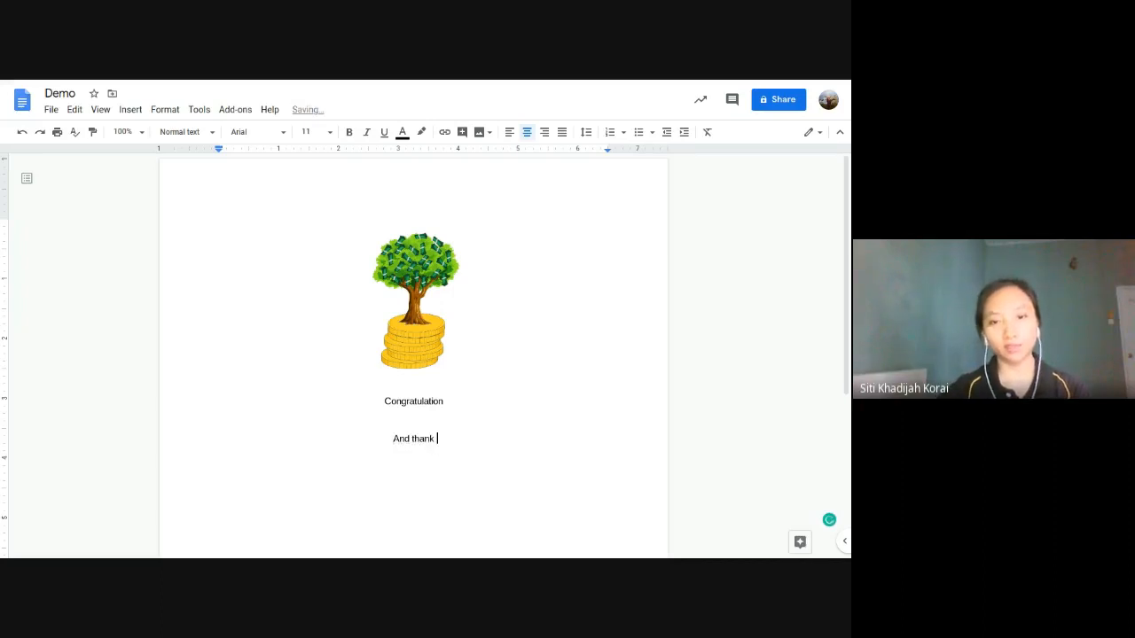
pyautogui.write('you!!')
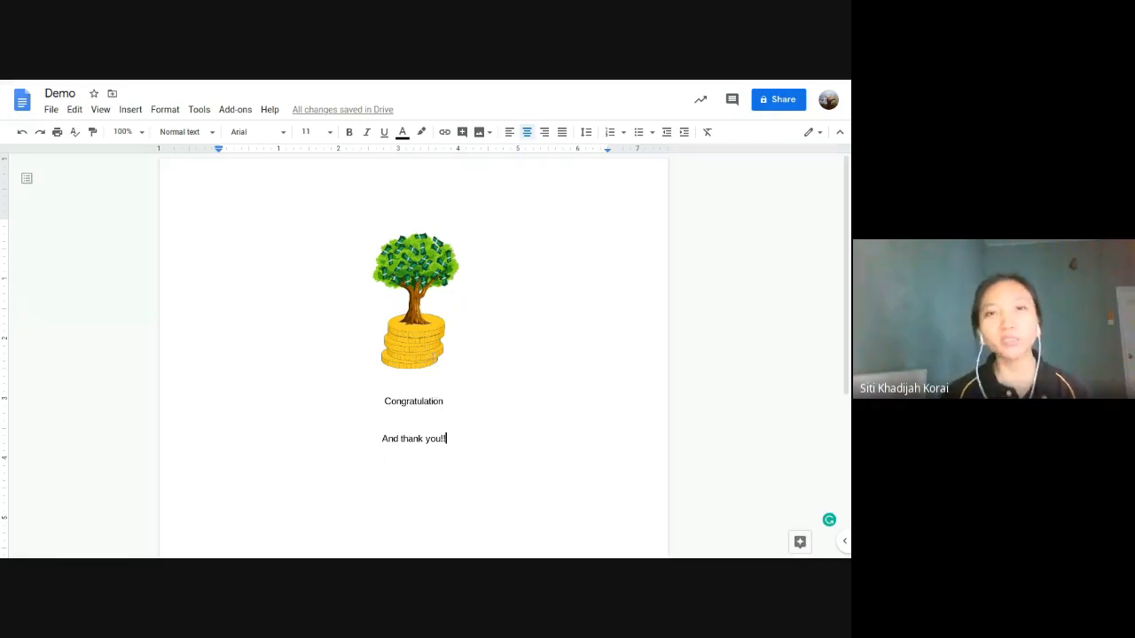
pyautogui.click(417, 403)
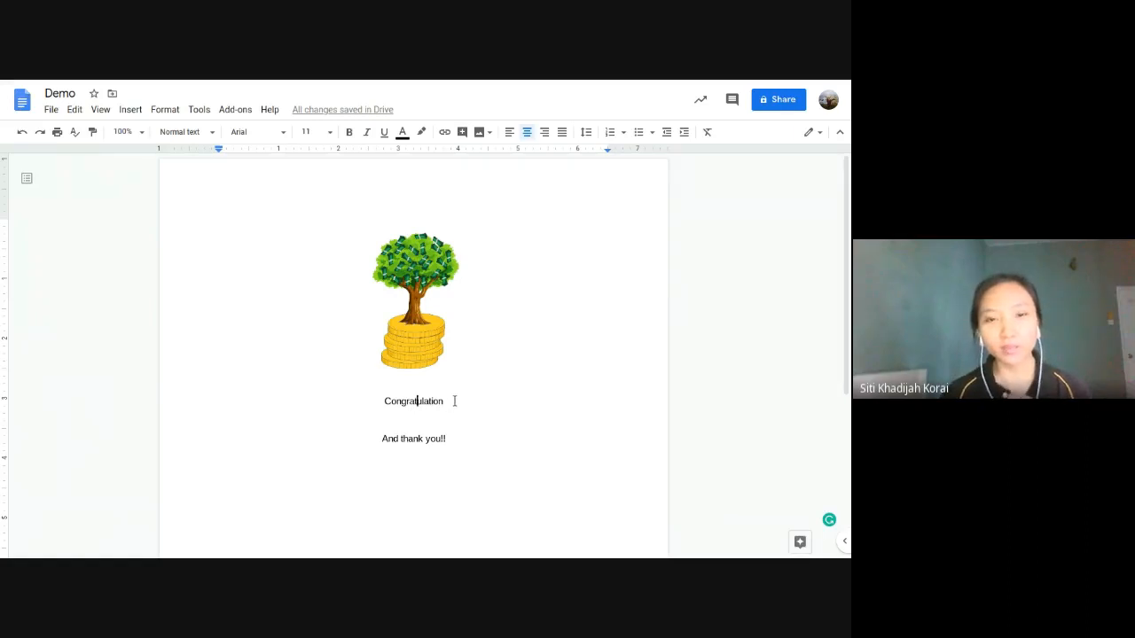
pyautogui.moveTo(445, 400); pyautogui.dragTo(376, 402)
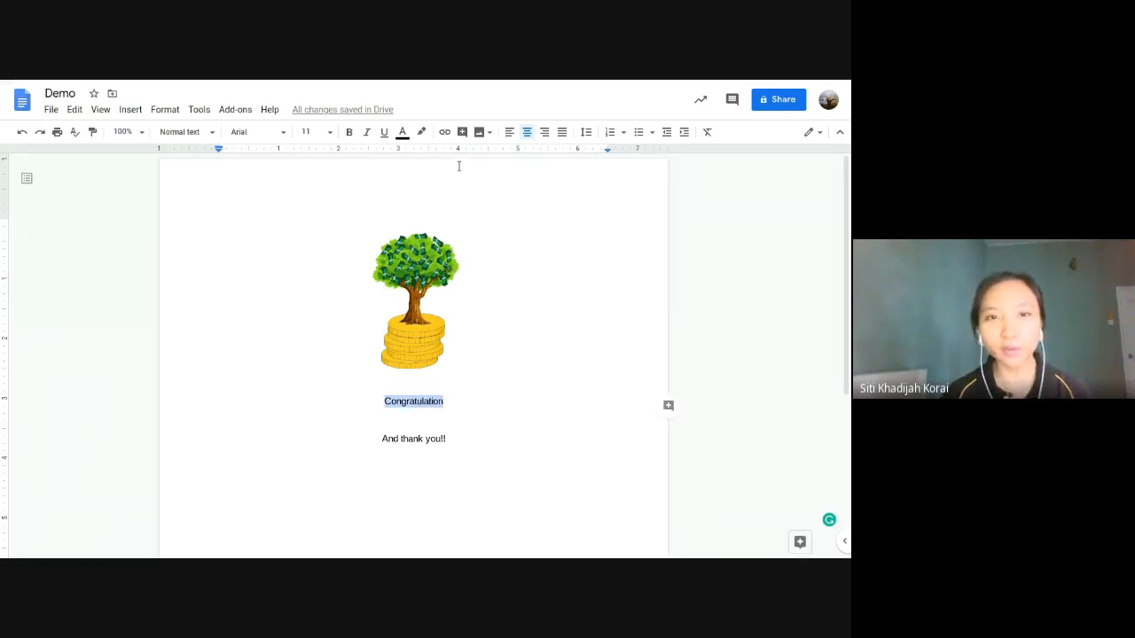
# Step: Colour 'Congratulation' green and 'And thank you!!' yellow
pyautogui.click(403, 134)
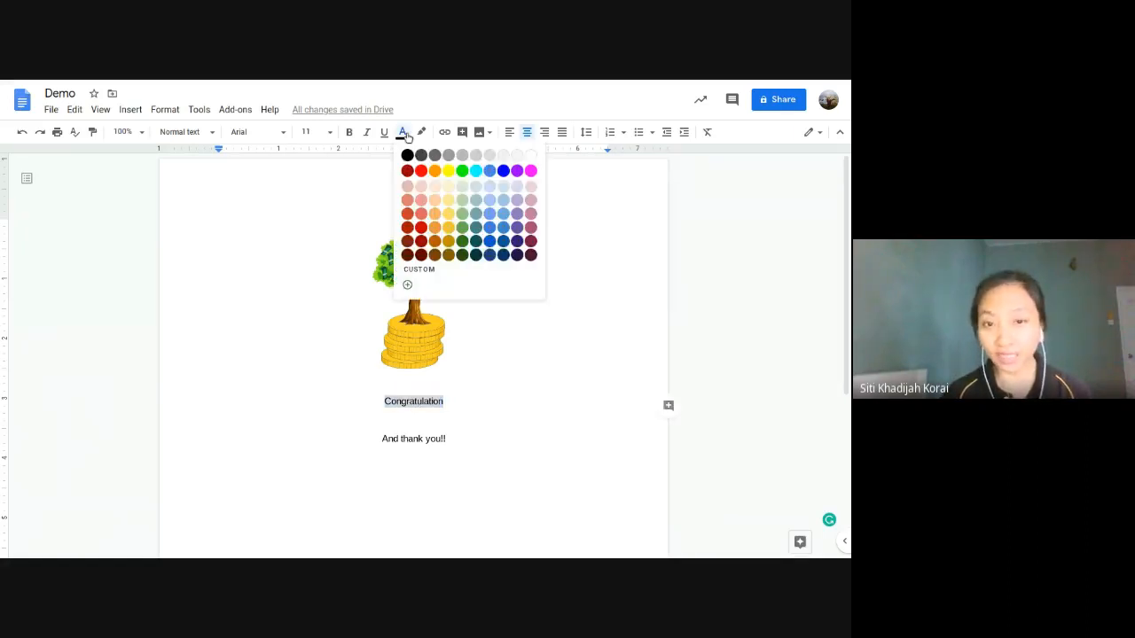
pyautogui.click(463, 228)
pyautogui.moveTo(446, 438); pyautogui.dragTo(380, 437)
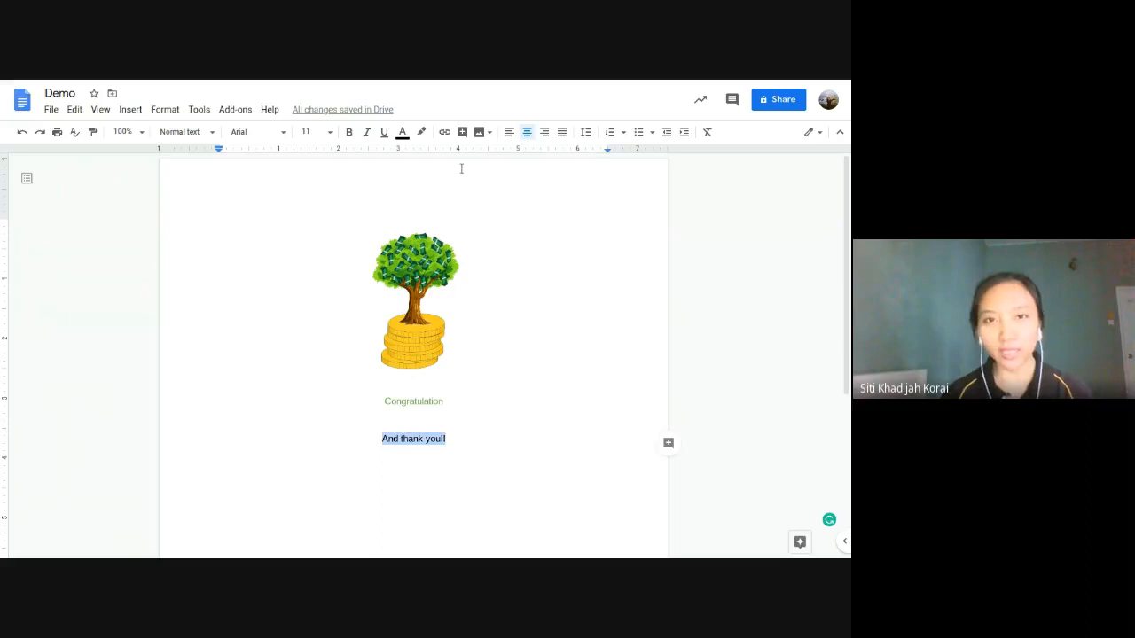
pyautogui.click(404, 135)
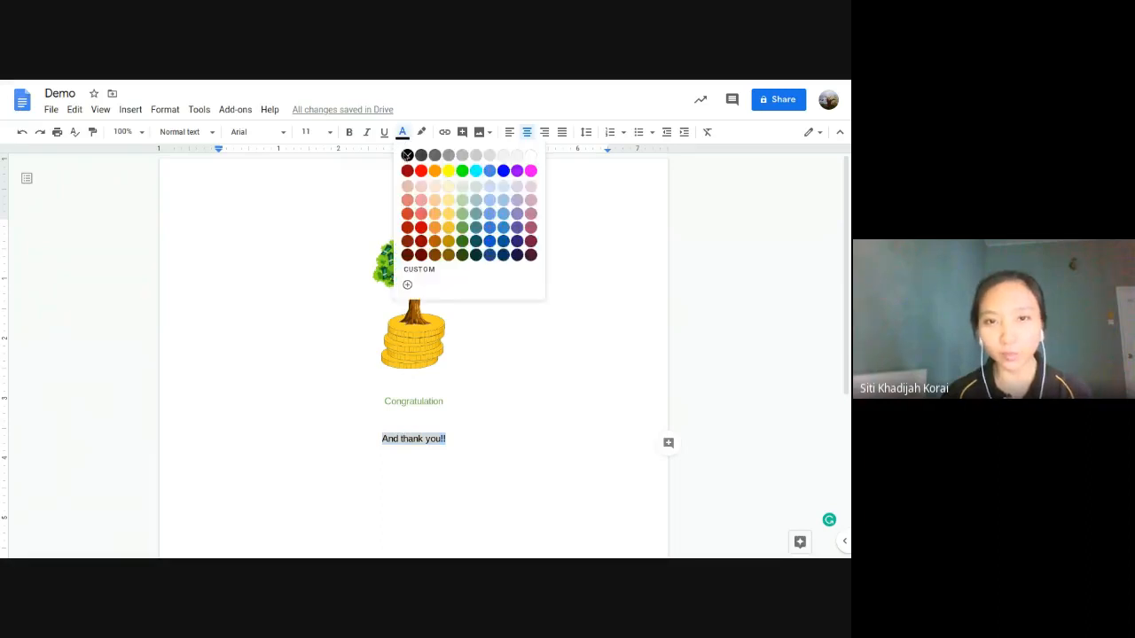
pyautogui.click(449, 233)
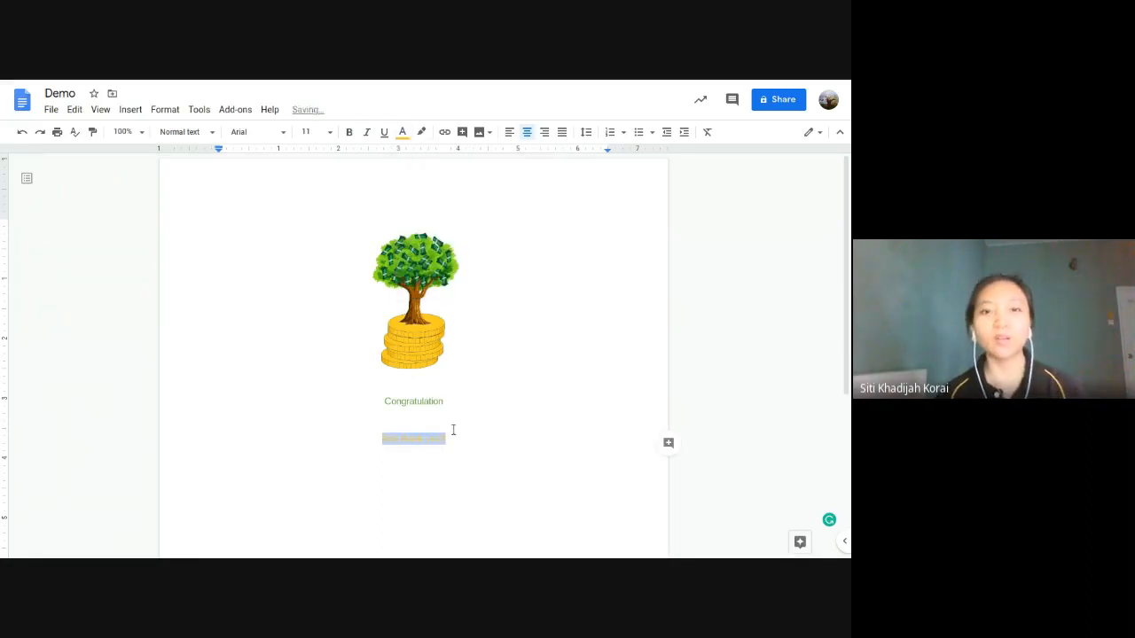
pyautogui.click(453, 439)
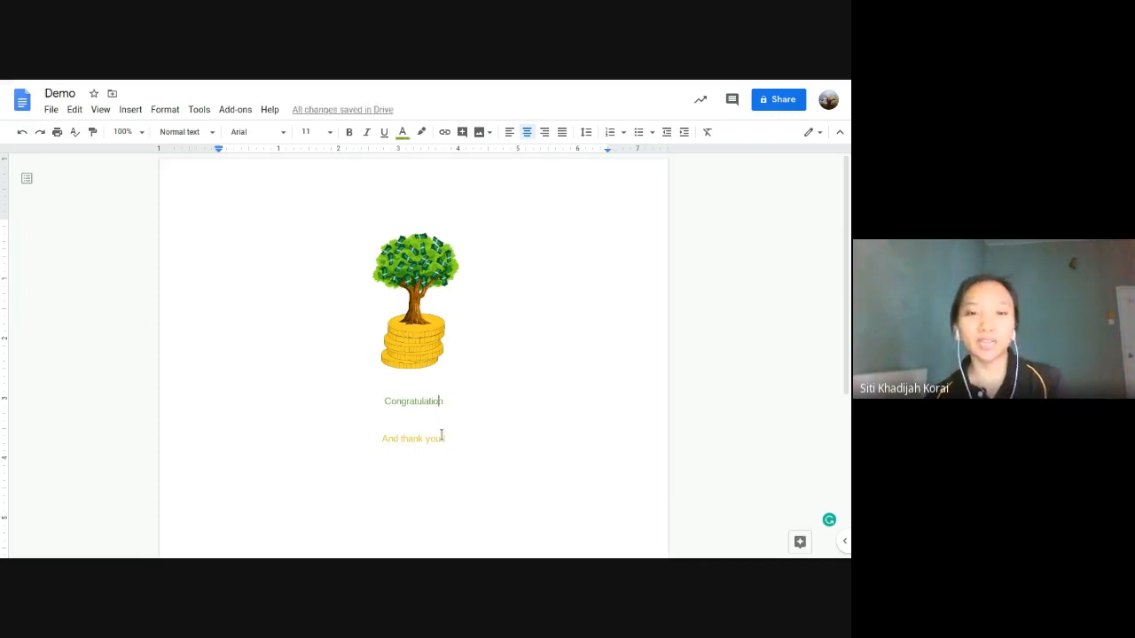
pyautogui.click(444, 437)
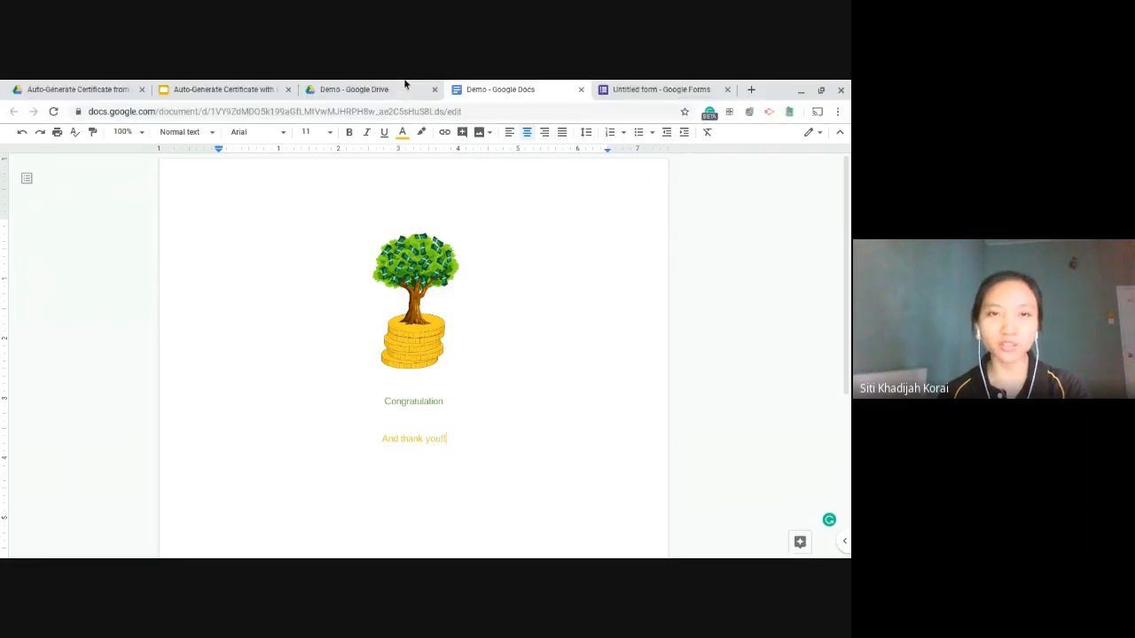
# Step: Check the Typography slide's Caveat and Trebuchet MS fonts, then return to the Demo document
pyautogui.moveTo(360, 82)
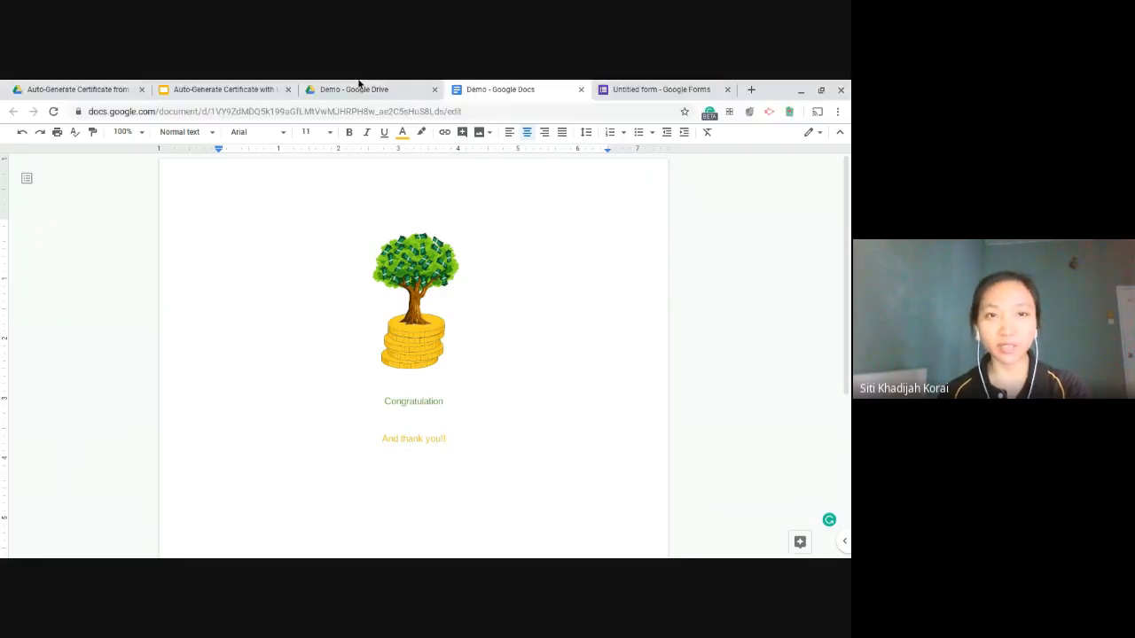
pyautogui.click(241, 89)
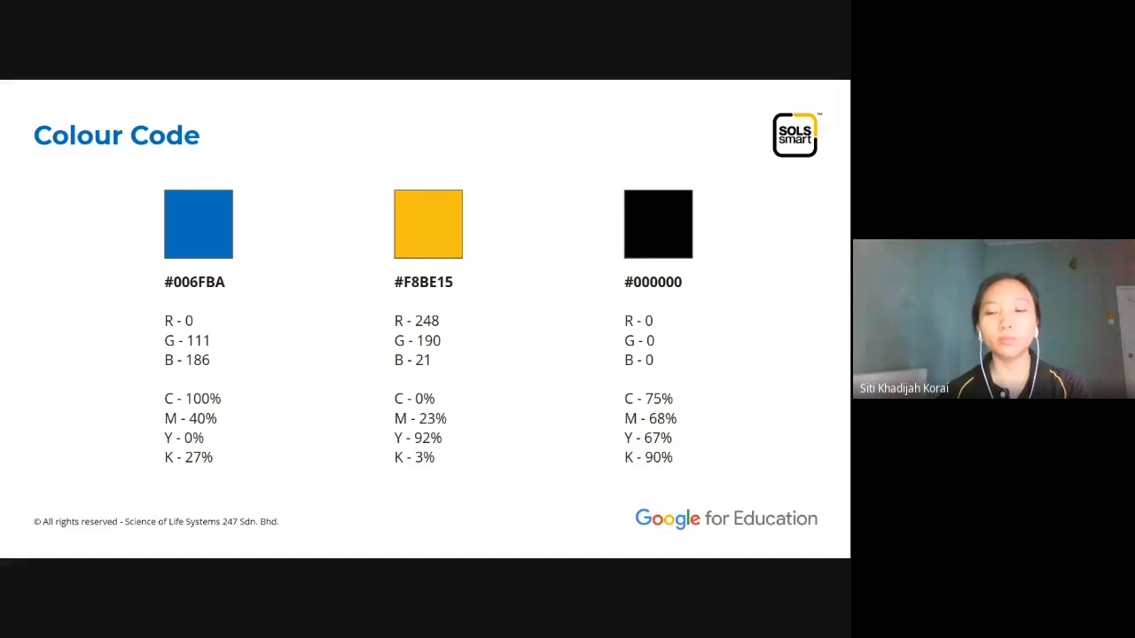
pyautogui.press('Right')
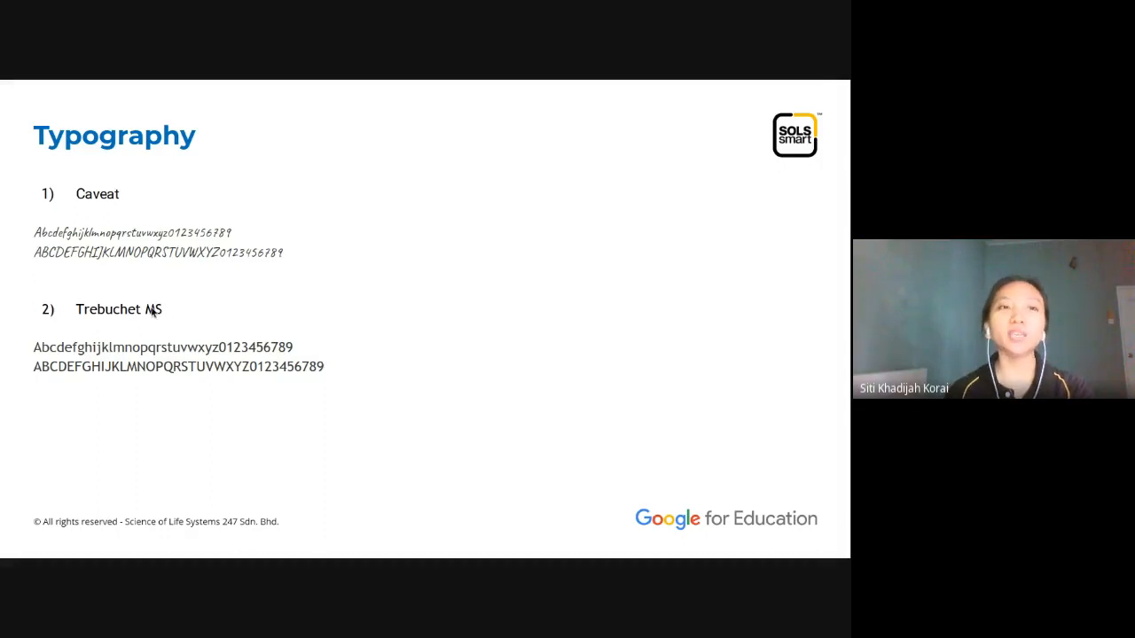
pyautogui.moveTo(653, 80)
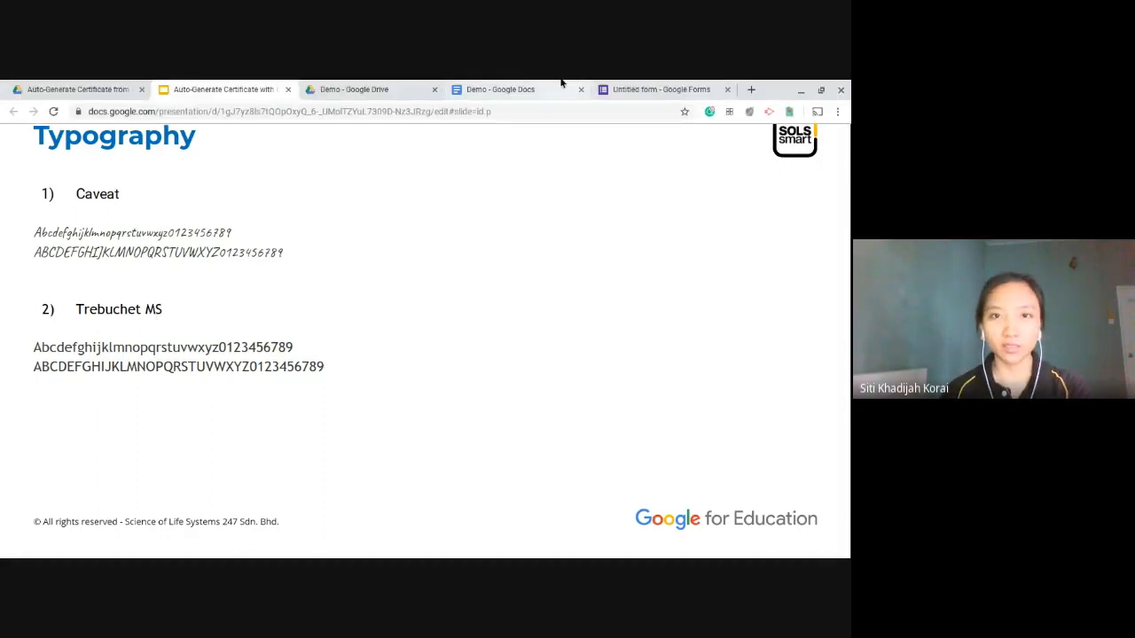
pyautogui.click(527, 87)
pyautogui.click(448, 410)
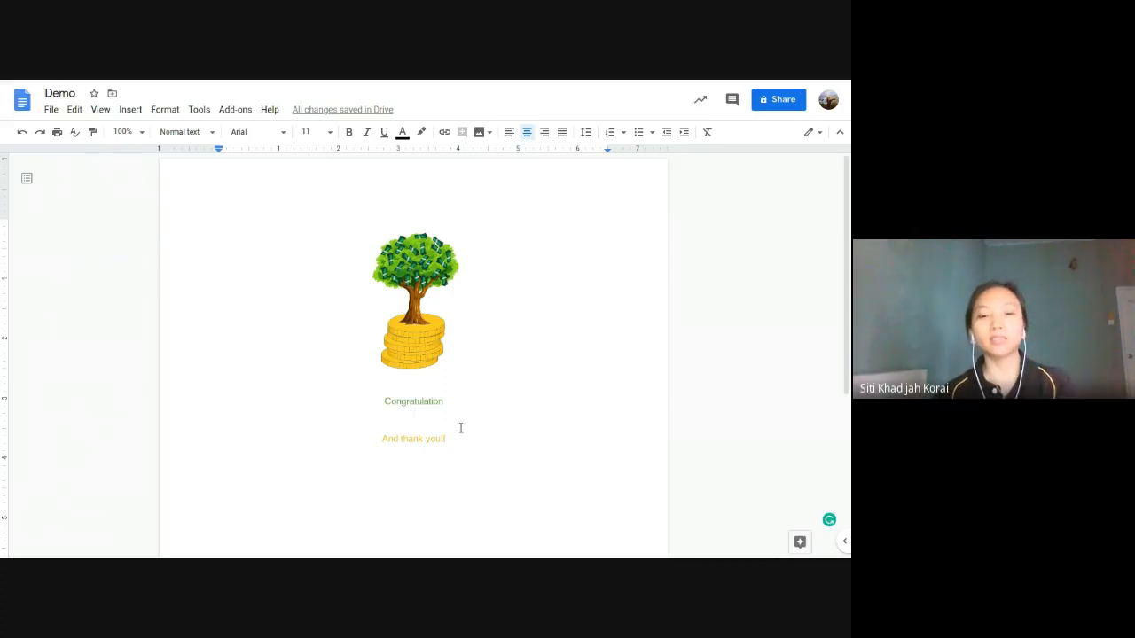
# Step: Type 'Full name' under Congratulation, and 'Date' and 'Course' after 'And thank you!!'
pyautogui.write('F')
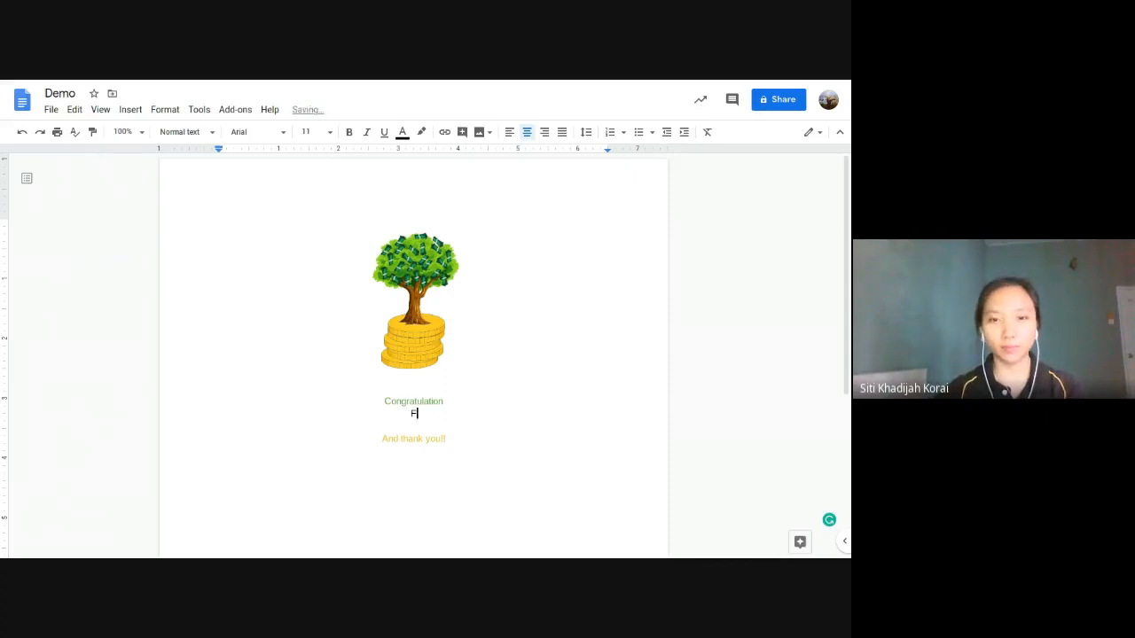
pyautogui.write('Uull ')
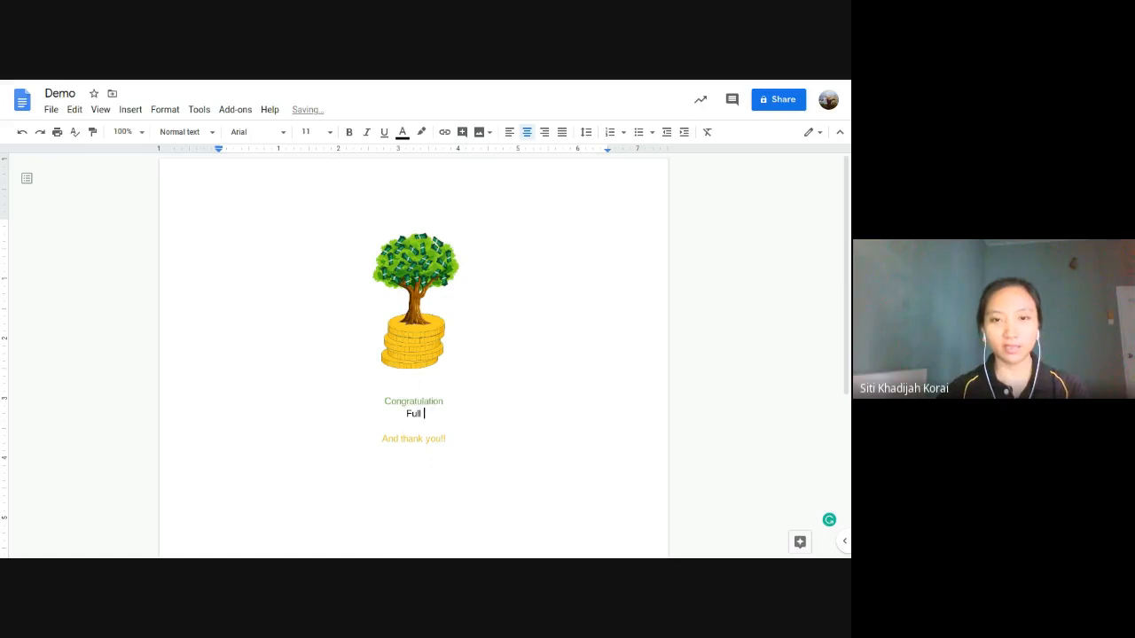
pyautogui.write('name')
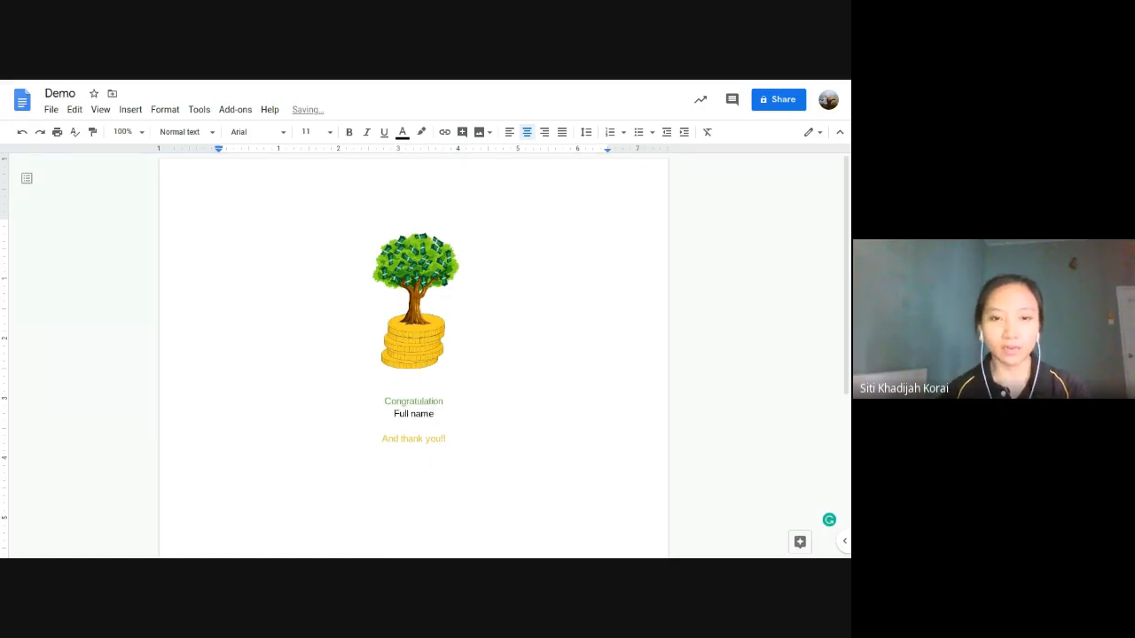
pyautogui.click(465, 454)
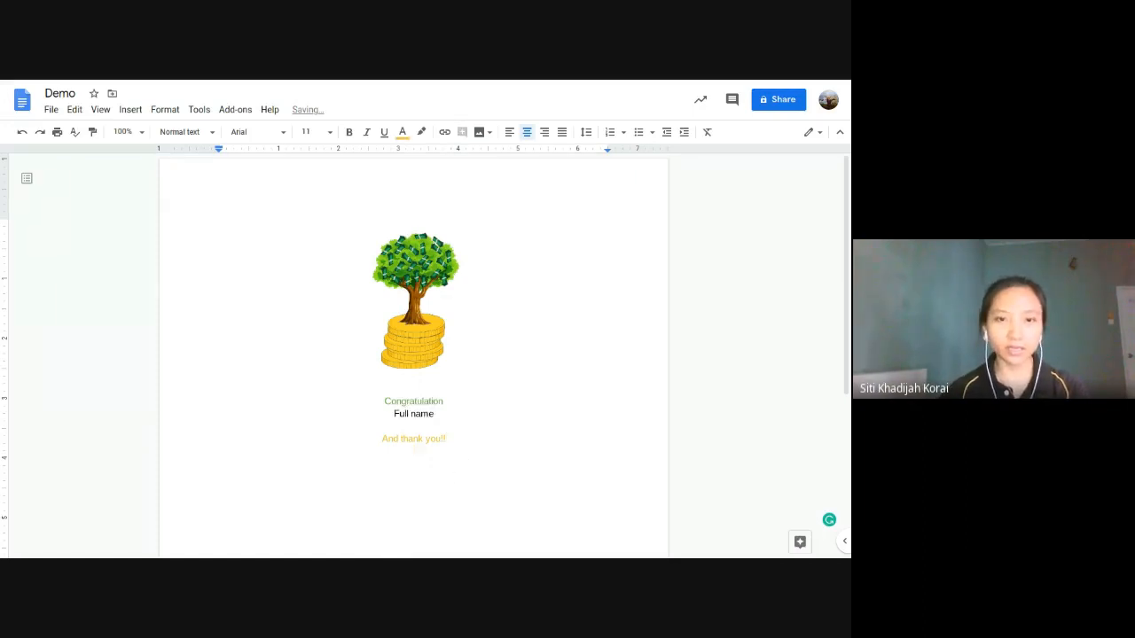
pyautogui.write('Date ')
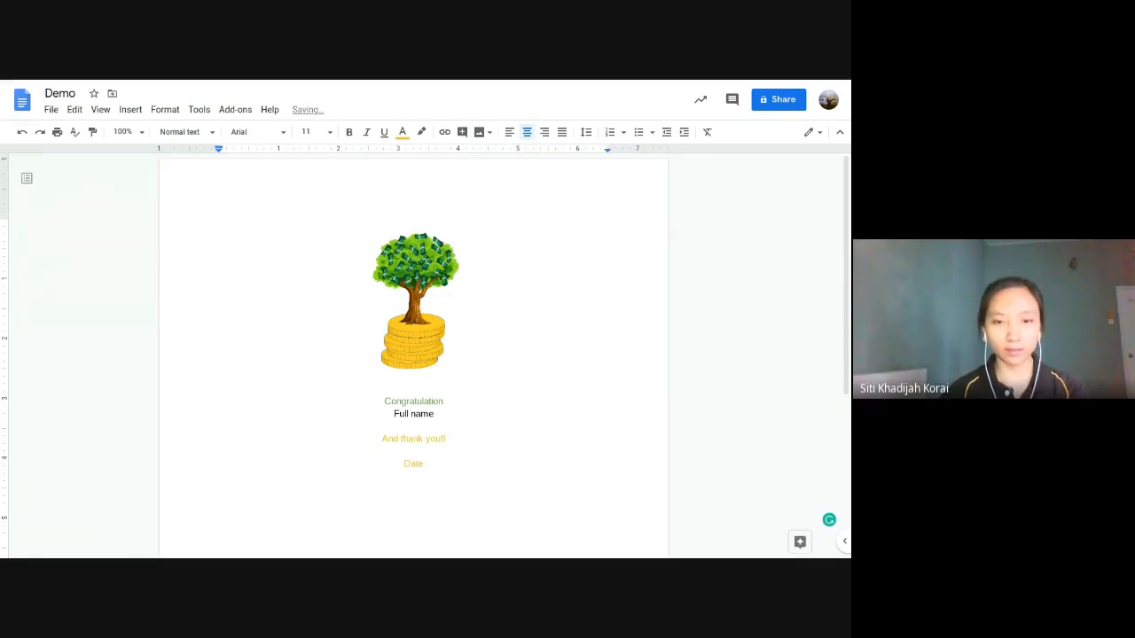
pyautogui.write('Course')
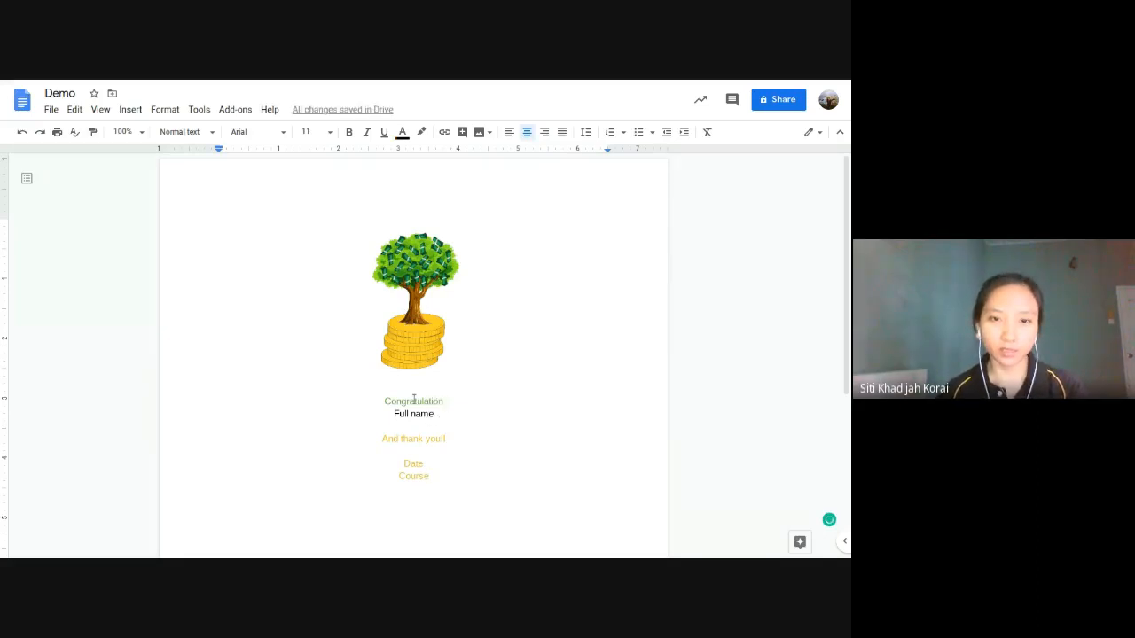
pyautogui.moveTo(382, 399); pyautogui.dragTo(450, 440)
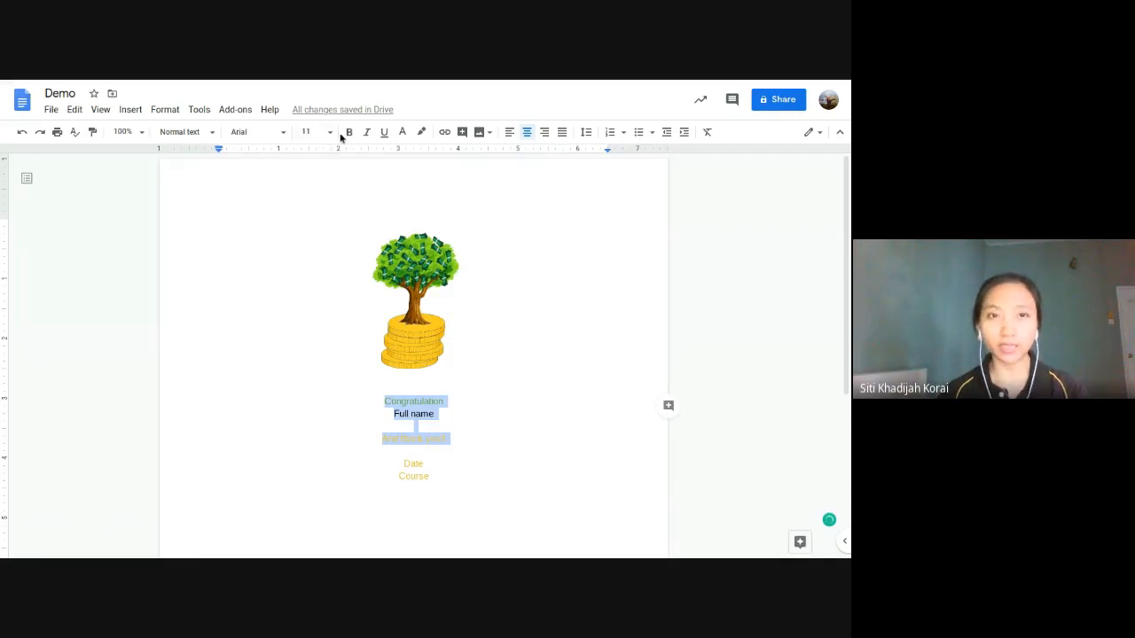
pyautogui.click(282, 133)
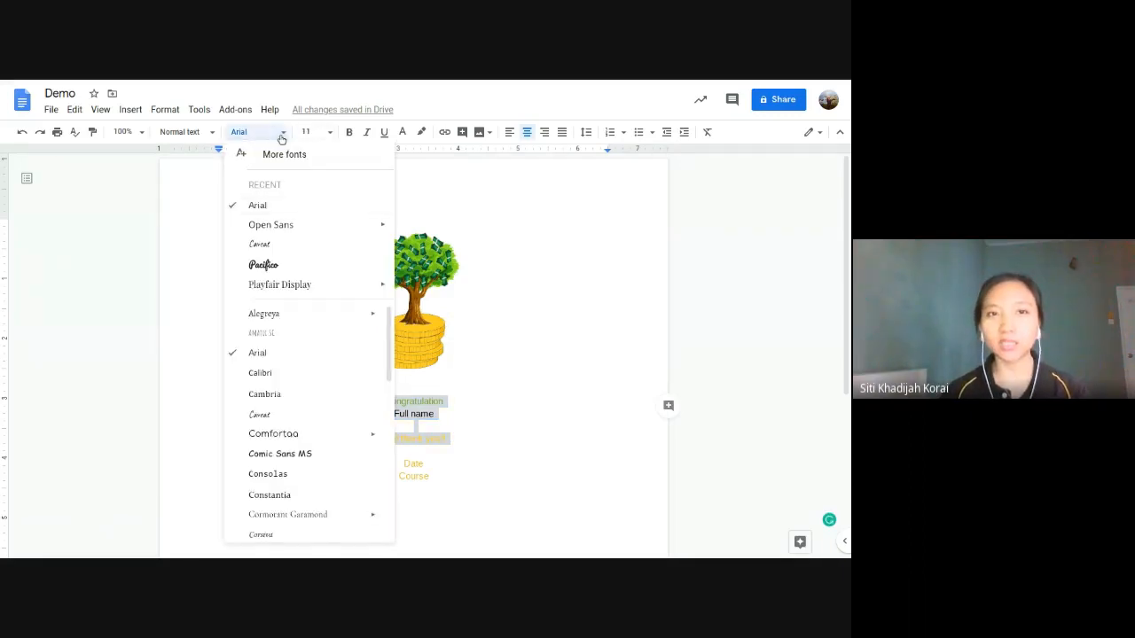
pyautogui.click(282, 134)
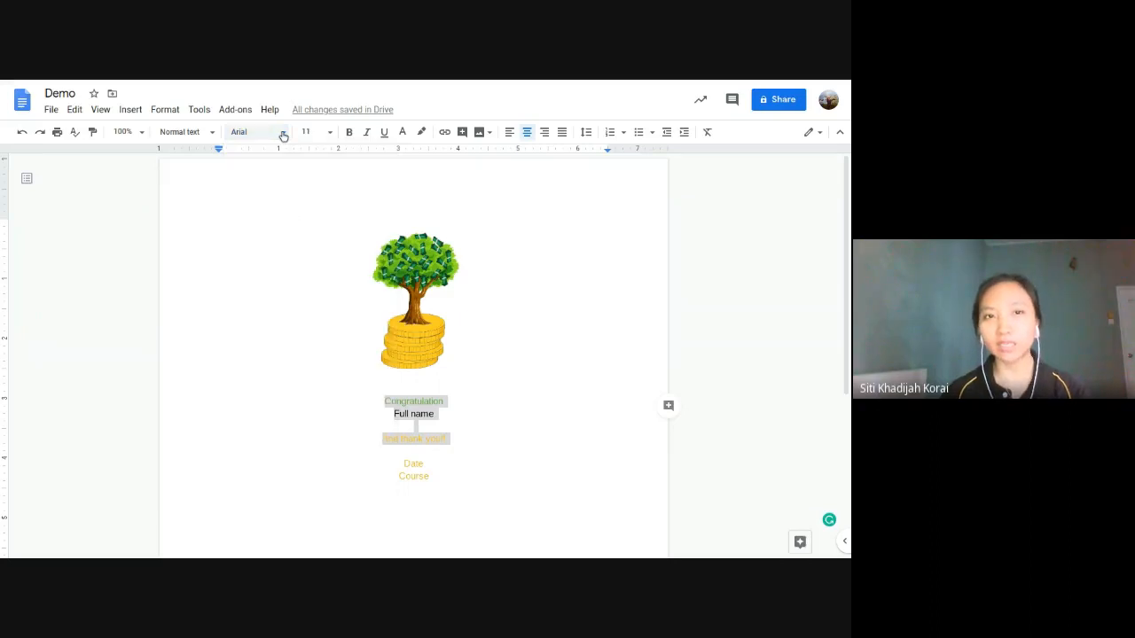
pyautogui.click(443, 401)
pyautogui.moveTo(443, 401); pyautogui.dragTo(383, 398)
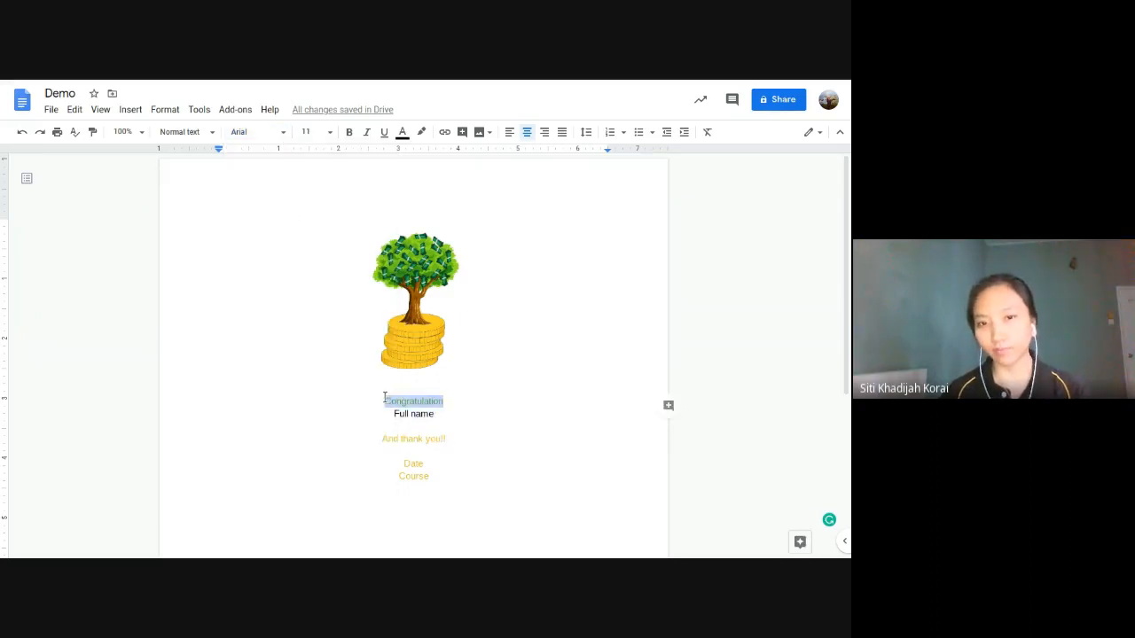
pyautogui.click(282, 132)
pyautogui.scroll(-5, 306, 351)
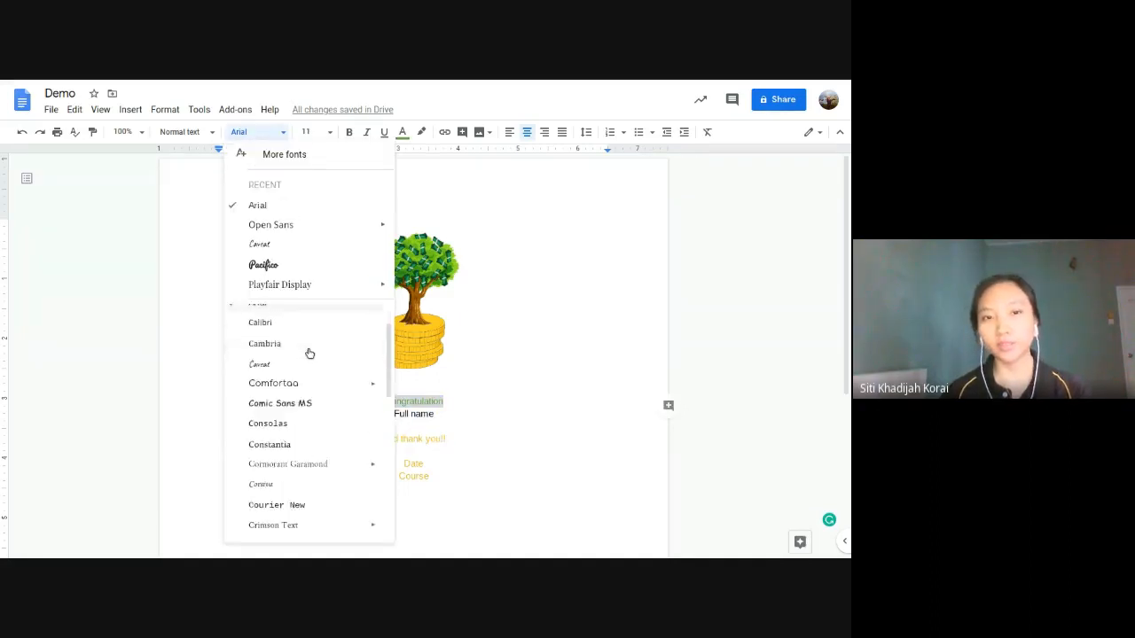
pyautogui.scroll(1, 309, 354)
pyautogui.scroll(-2, 312, 492)
pyautogui.scroll(1, 312, 494)
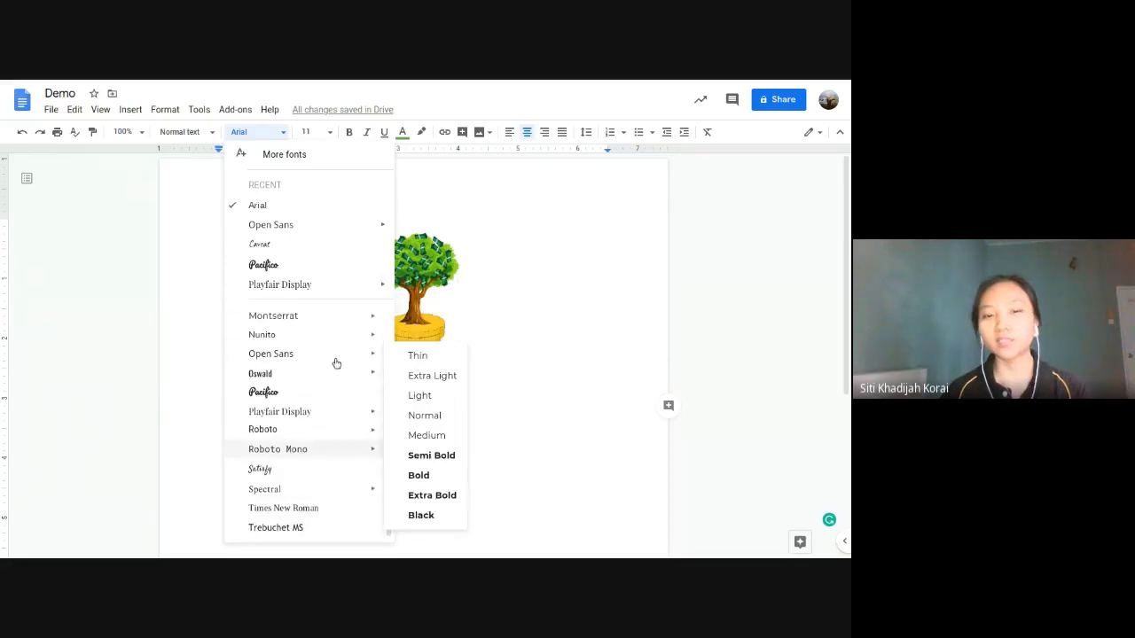
pyautogui.scroll(-1, 292, 364)
pyautogui.scroll(6, 284, 355)
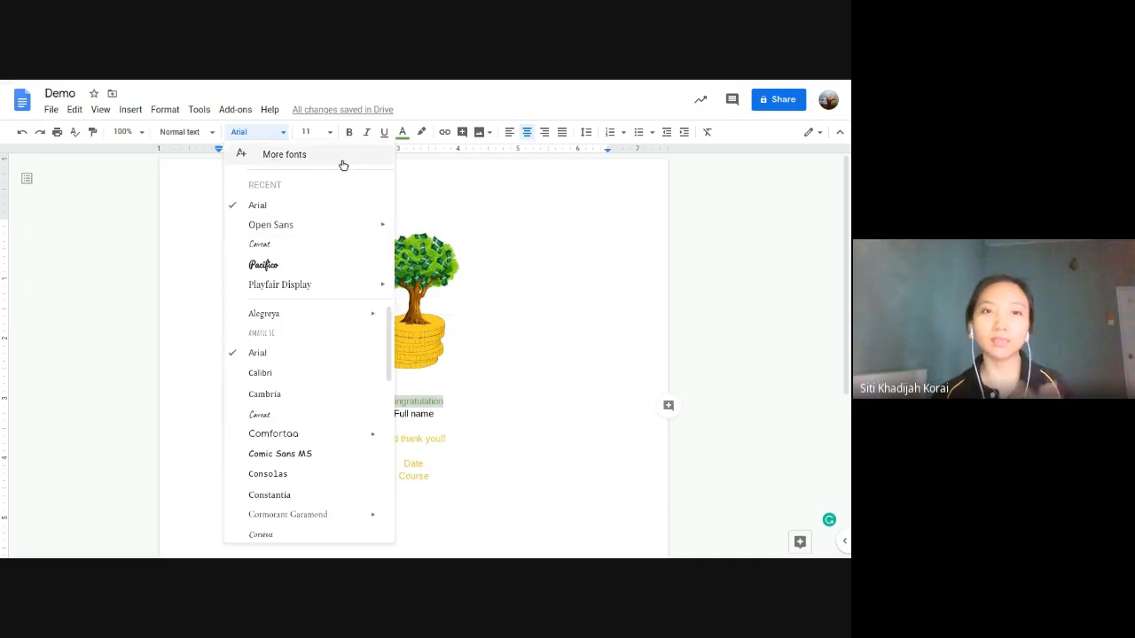
pyautogui.click(255, 158)
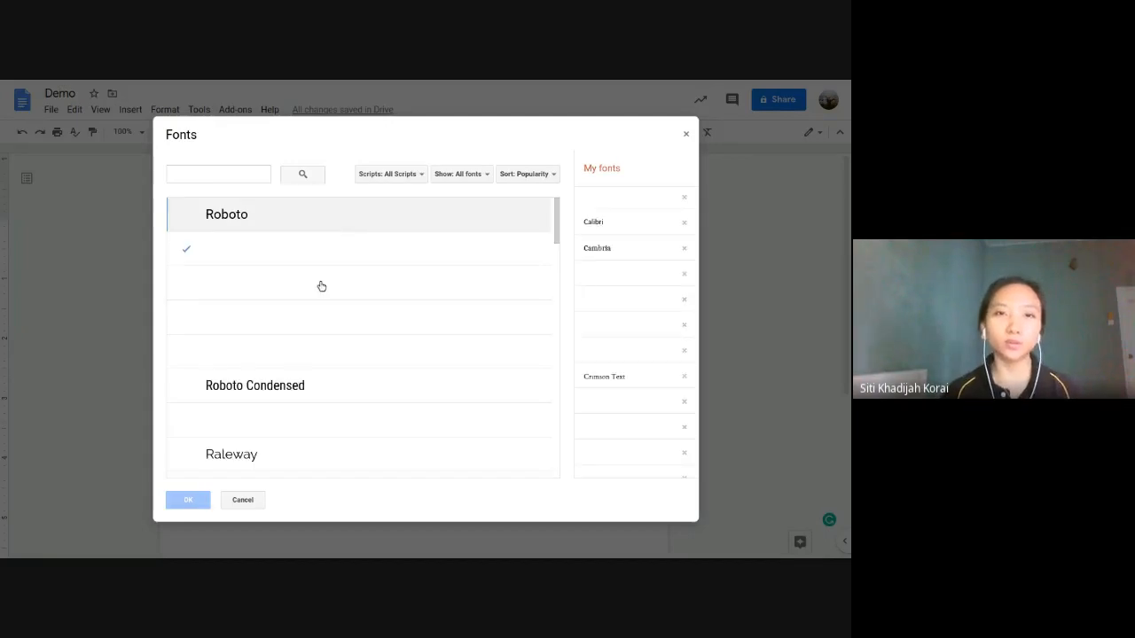
pyautogui.scroll(-10, 406, 319)
pyautogui.scroll(-4, 416, 443)
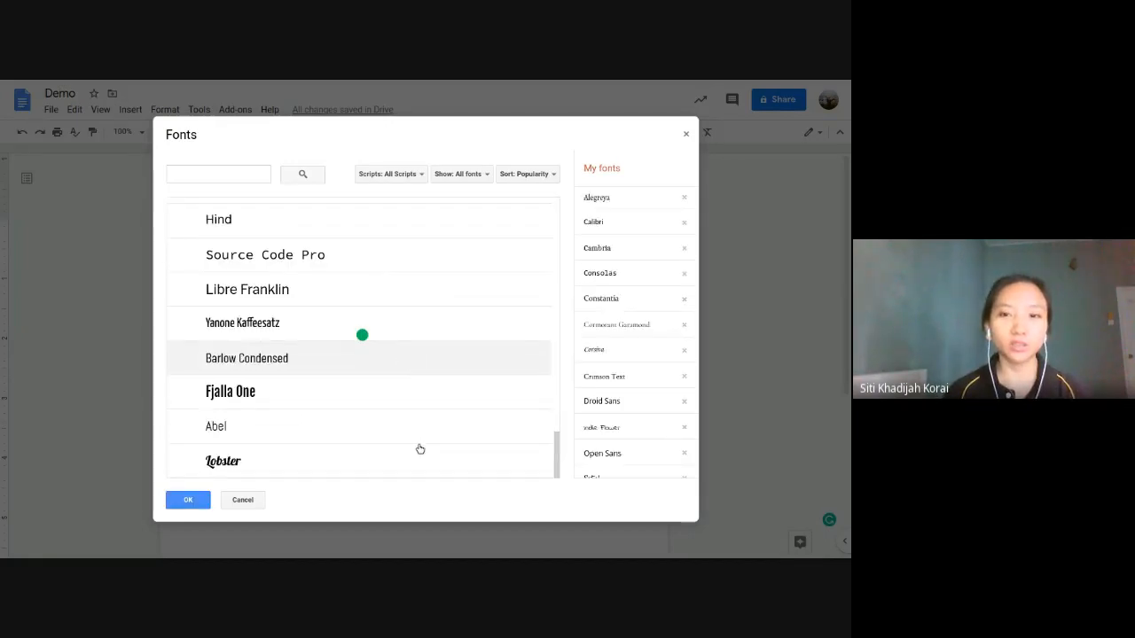
pyautogui.scroll(5, 452, 355)
pyautogui.scroll(-10, 478, 360)
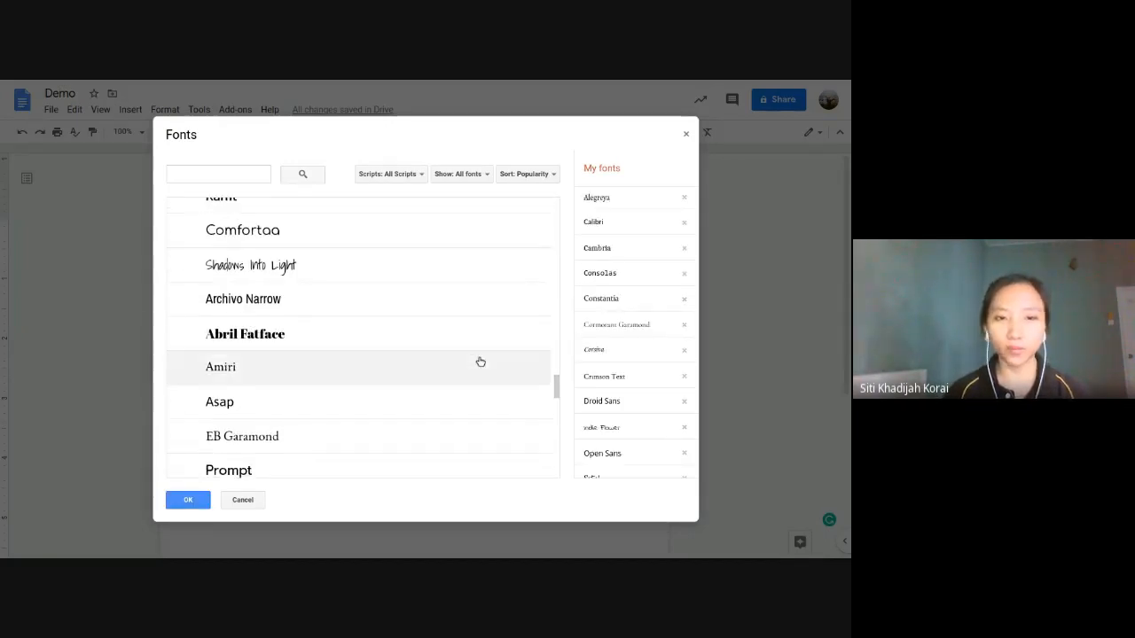
pyautogui.scroll(-8, 480, 361)
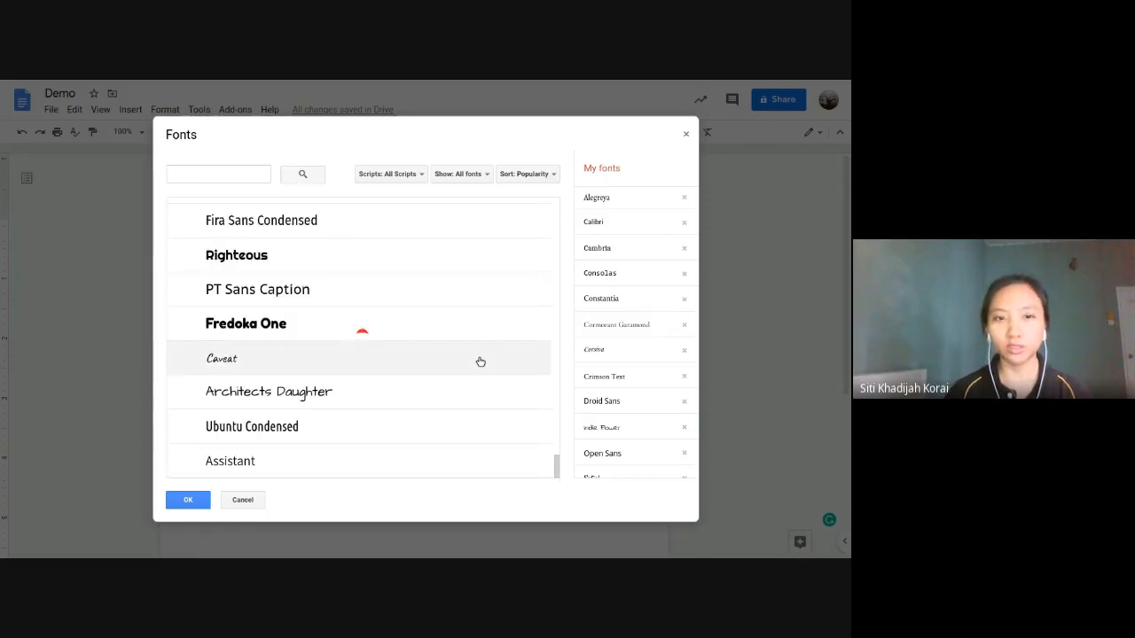
pyautogui.scroll(-6, 479, 361)
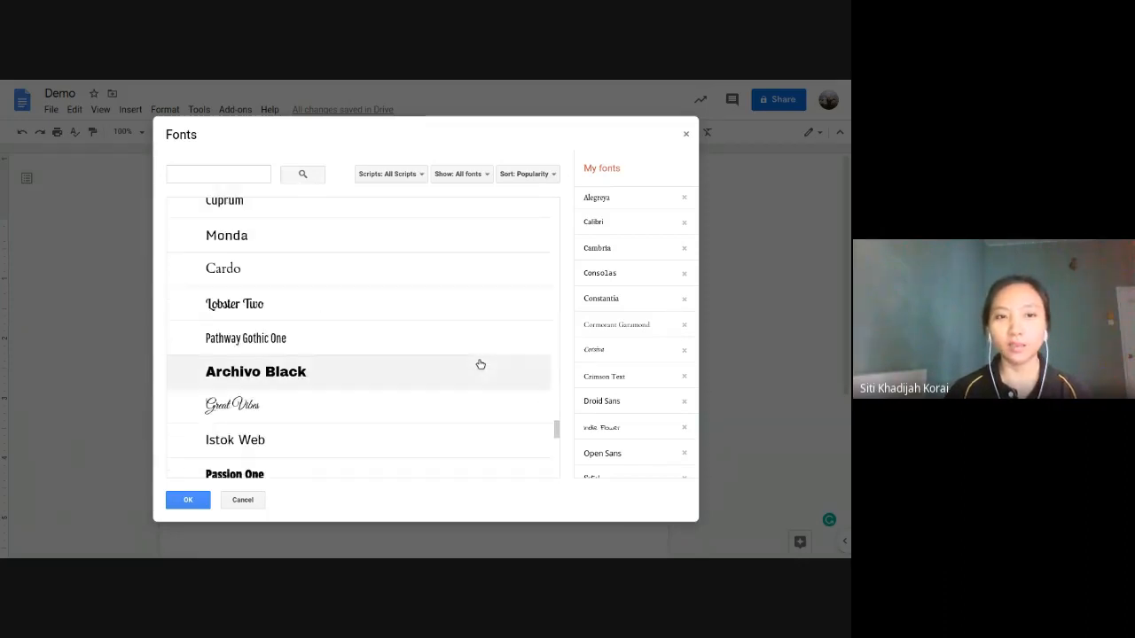
pyautogui.scroll(8, 480, 363)
pyautogui.scroll(15, 479, 364)
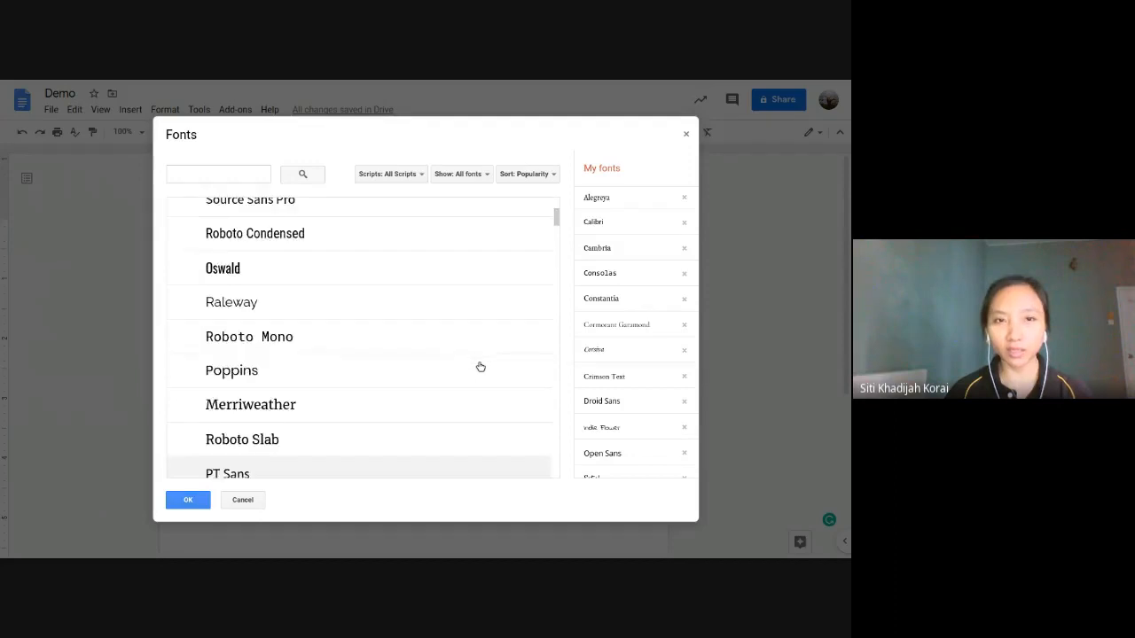
pyautogui.click(685, 134)
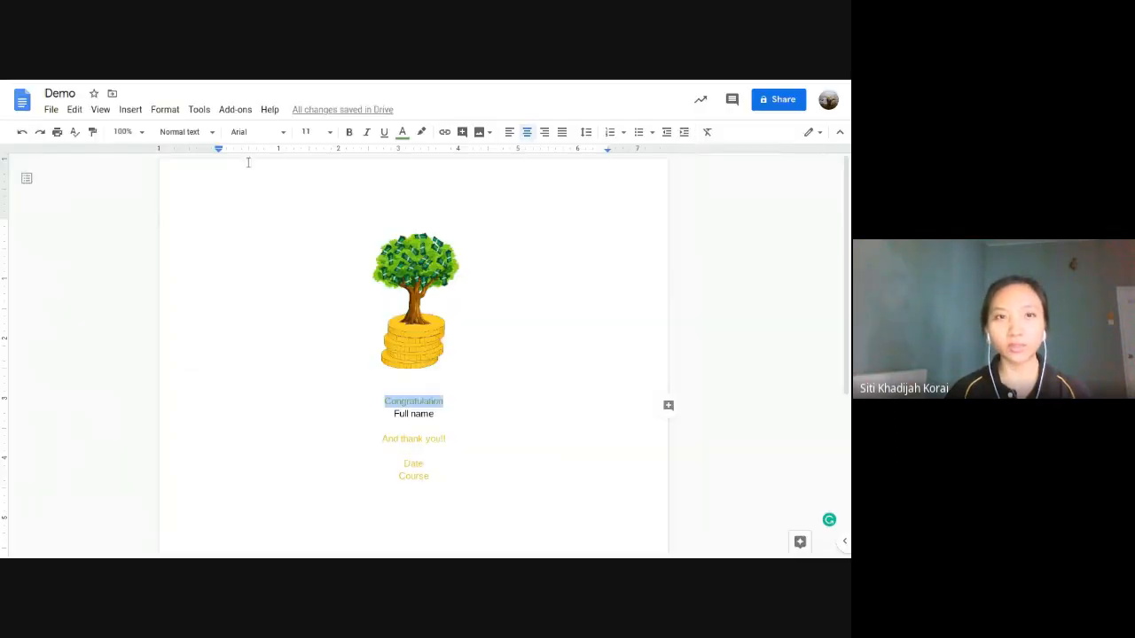
pyautogui.click(285, 133)
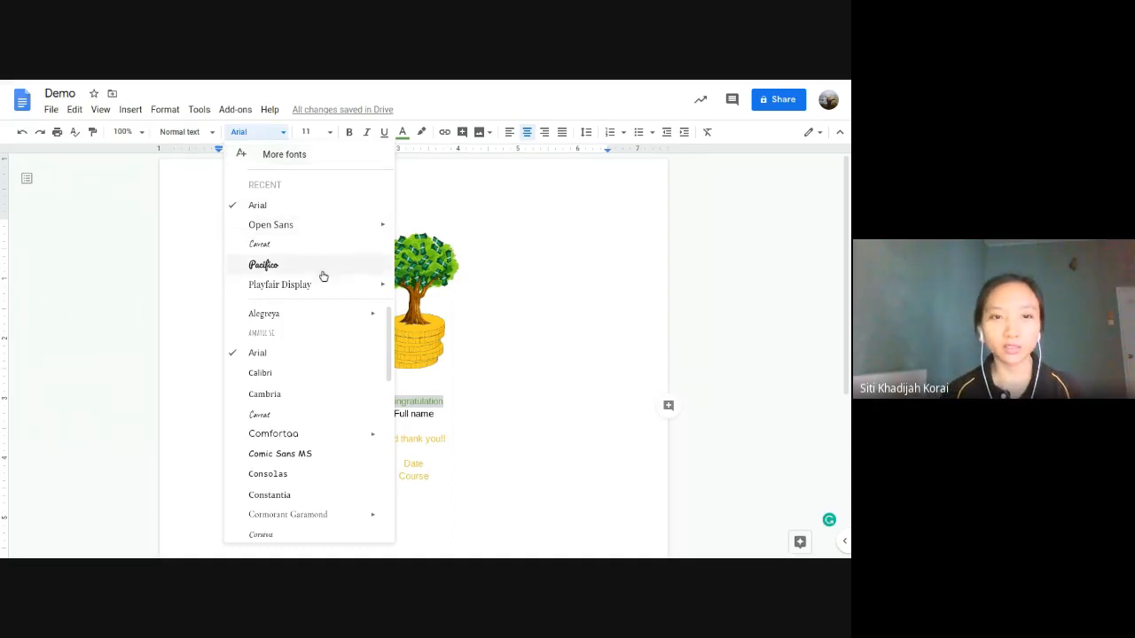
# Step: Set 'Congratulation' to Trebuchet MS at size 24
pyautogui.scroll(-2, 326, 385)
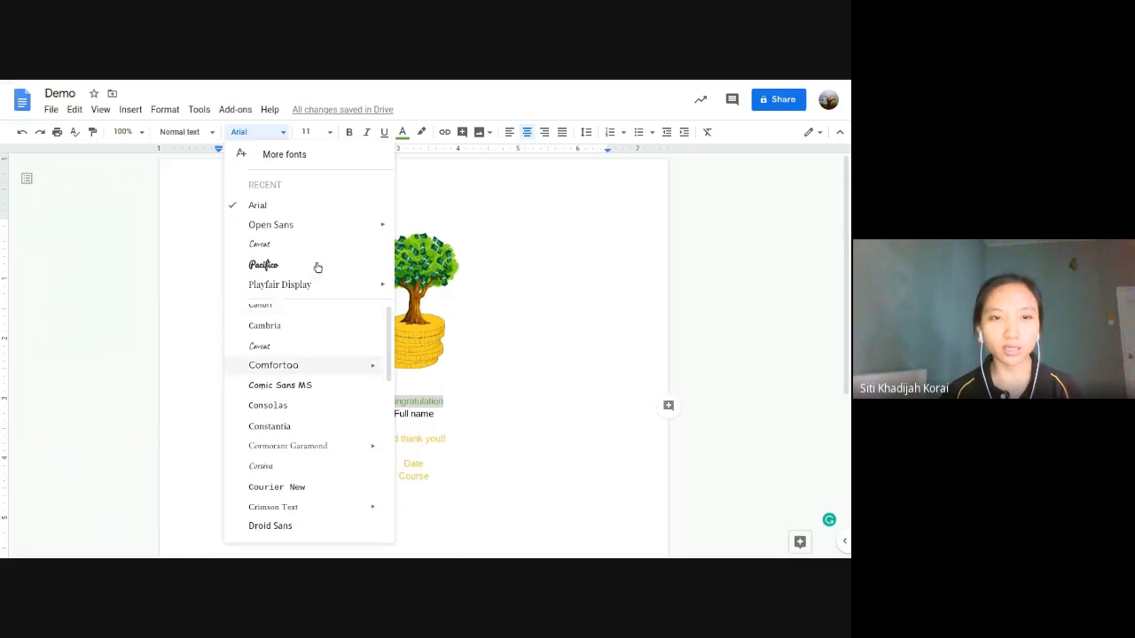
pyautogui.scroll(-5, 319, 417)
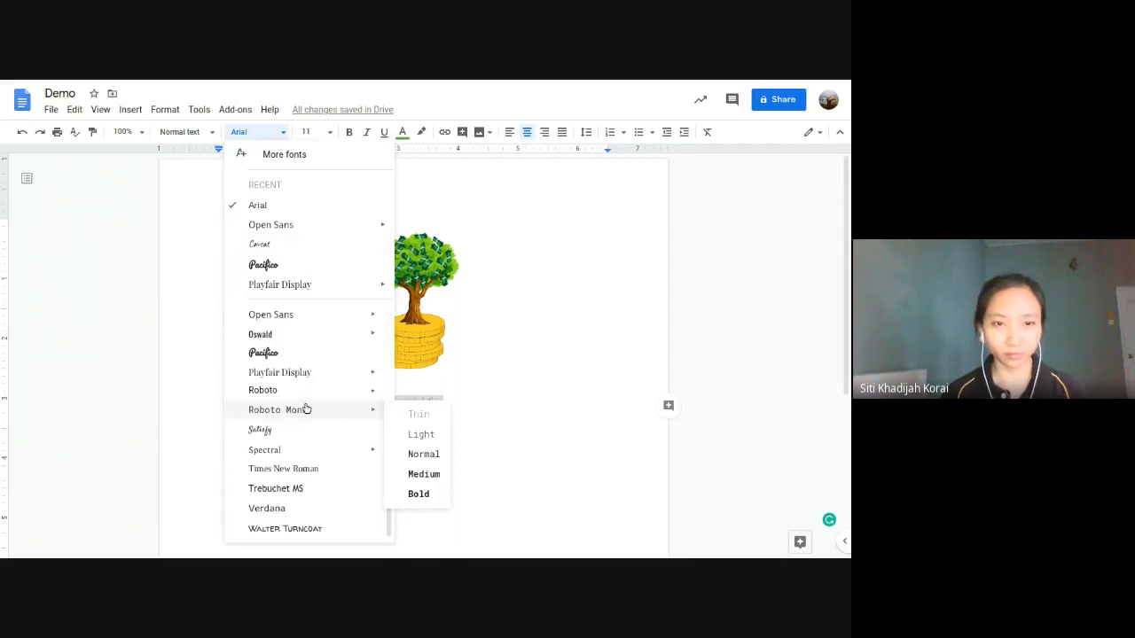
pyautogui.click(314, 492)
pyautogui.click(330, 132)
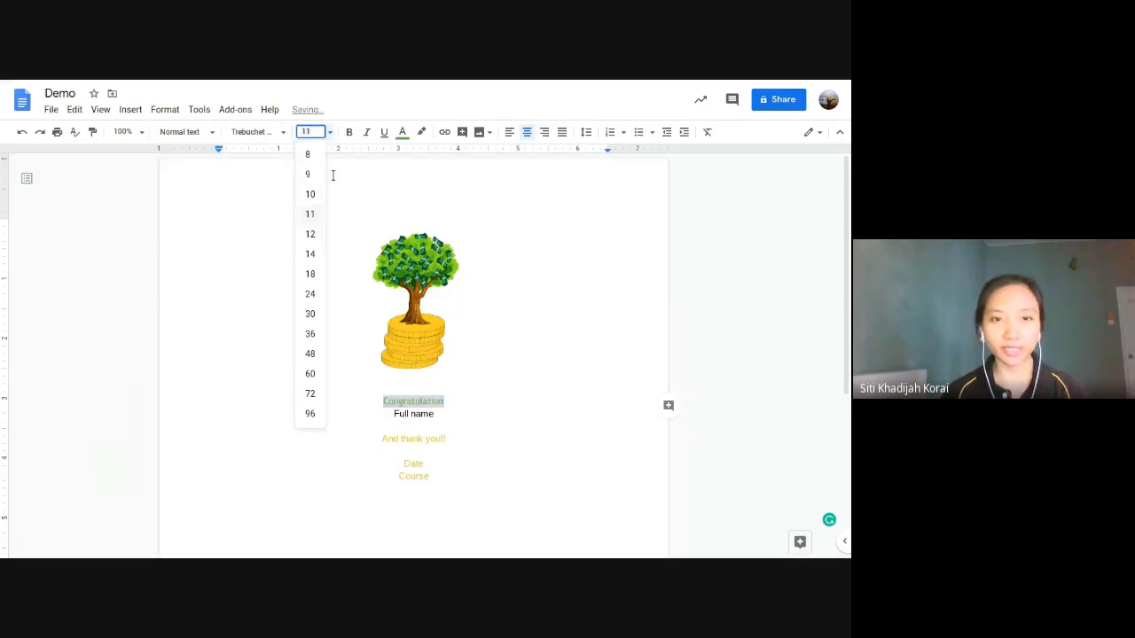
pyautogui.click(316, 293)
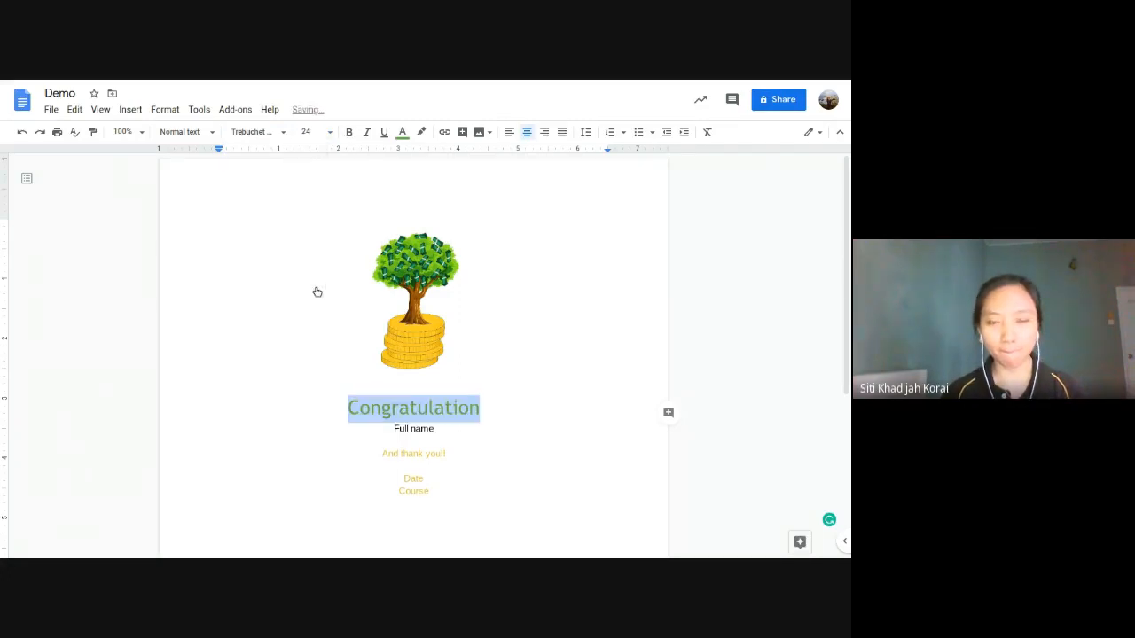
# Step: Append '!!!' to the title and enlarge 'Congratulation!!!' to size 36
pyautogui.moveTo(483, 408); pyautogui.dragTo(419, 407)
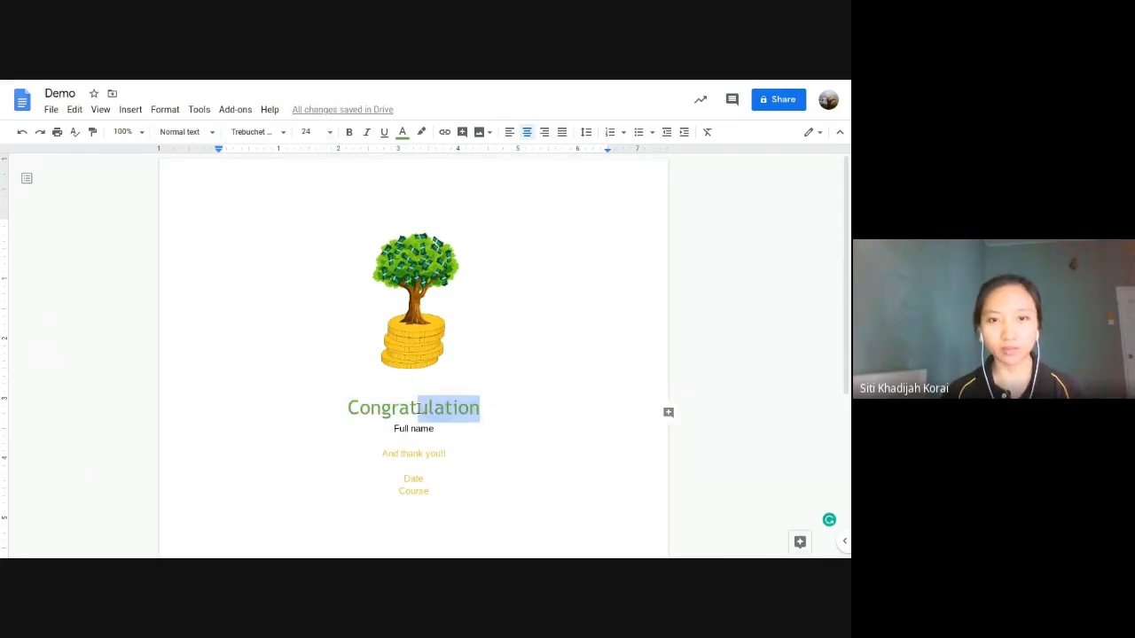
pyautogui.click(487, 407)
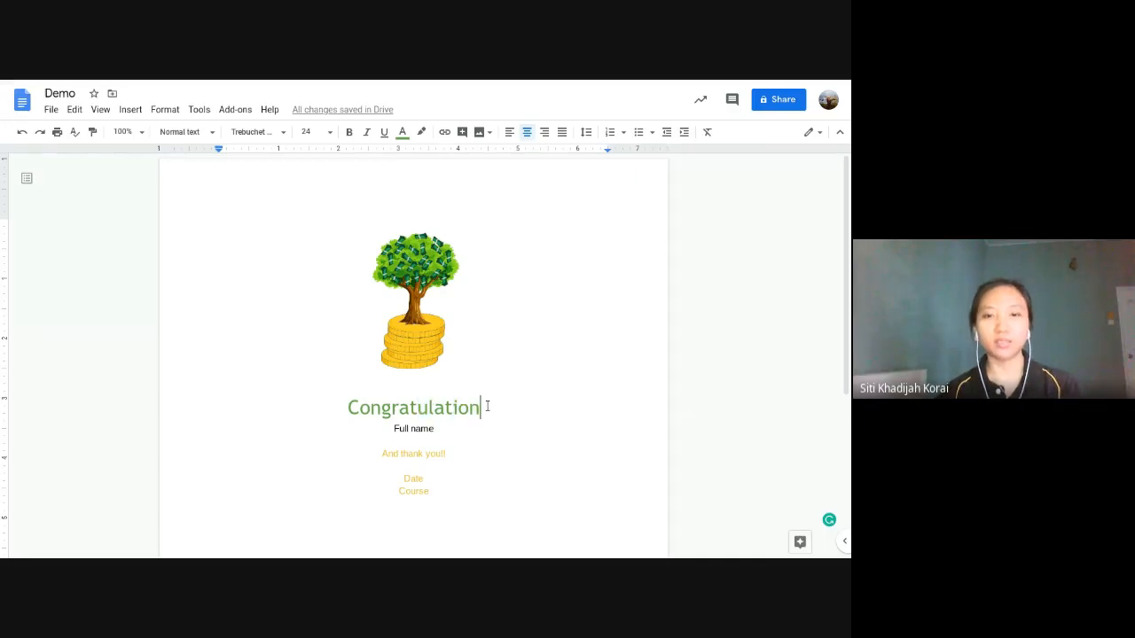
pyautogui.write('!!!')
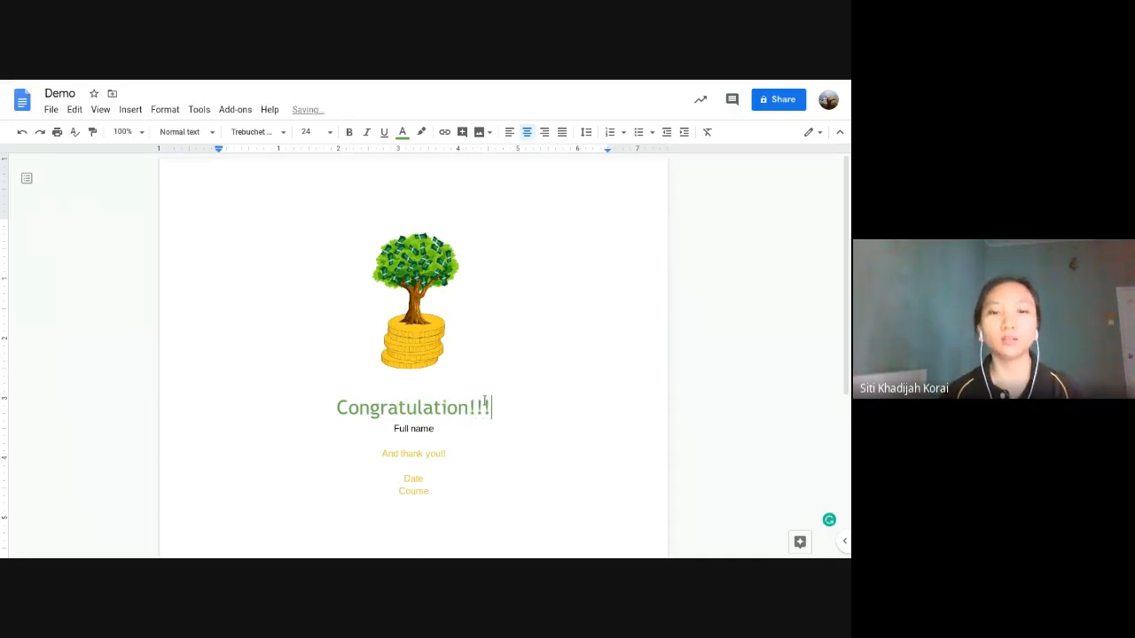
pyautogui.moveTo(490, 409); pyautogui.dragTo(337, 408)
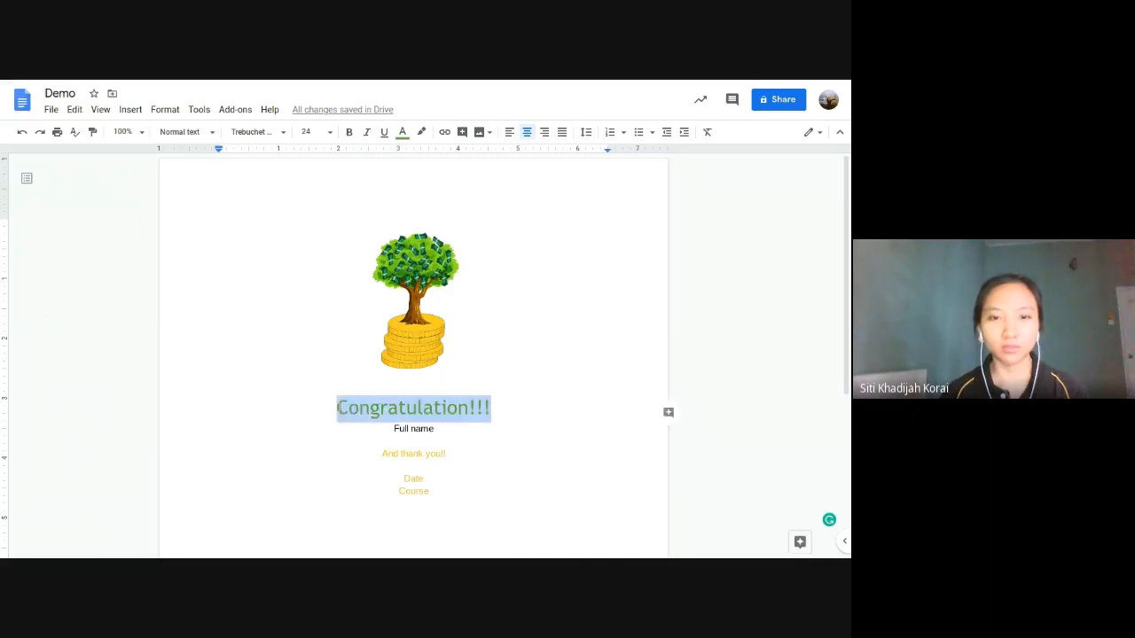
pyautogui.click(329, 132)
pyautogui.click(311, 333)
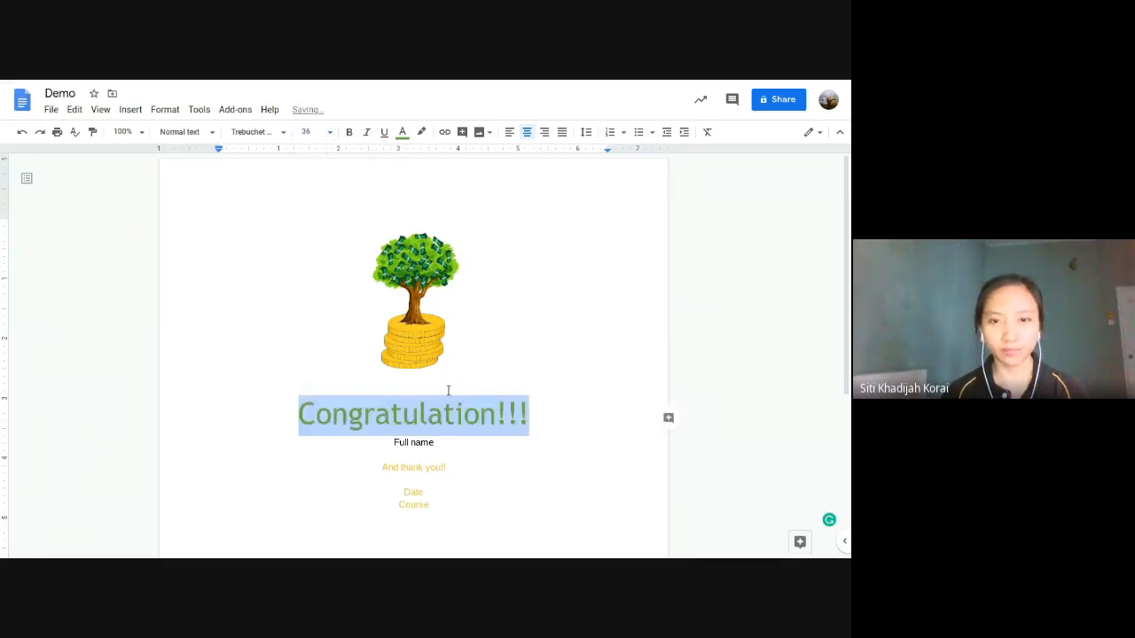
pyautogui.click(449, 467)
# Step: Set 'And thank you!!' to size 36 in the title's Trebuchet MS font
pyautogui.tripleClick(448, 467)
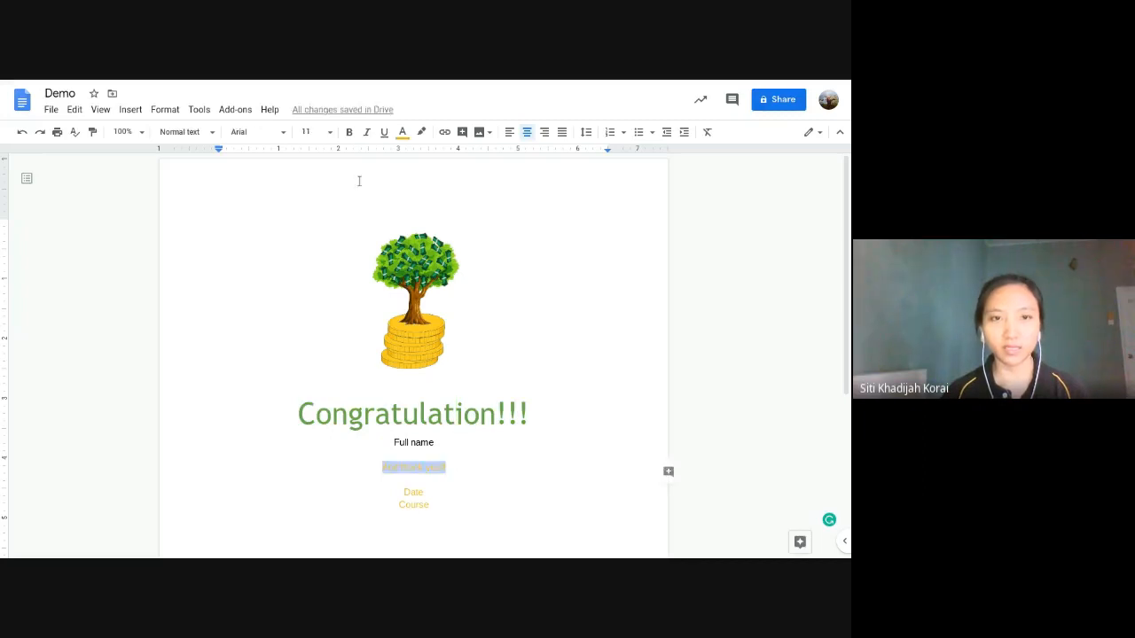
pyautogui.click(330, 132)
pyautogui.click(310, 334)
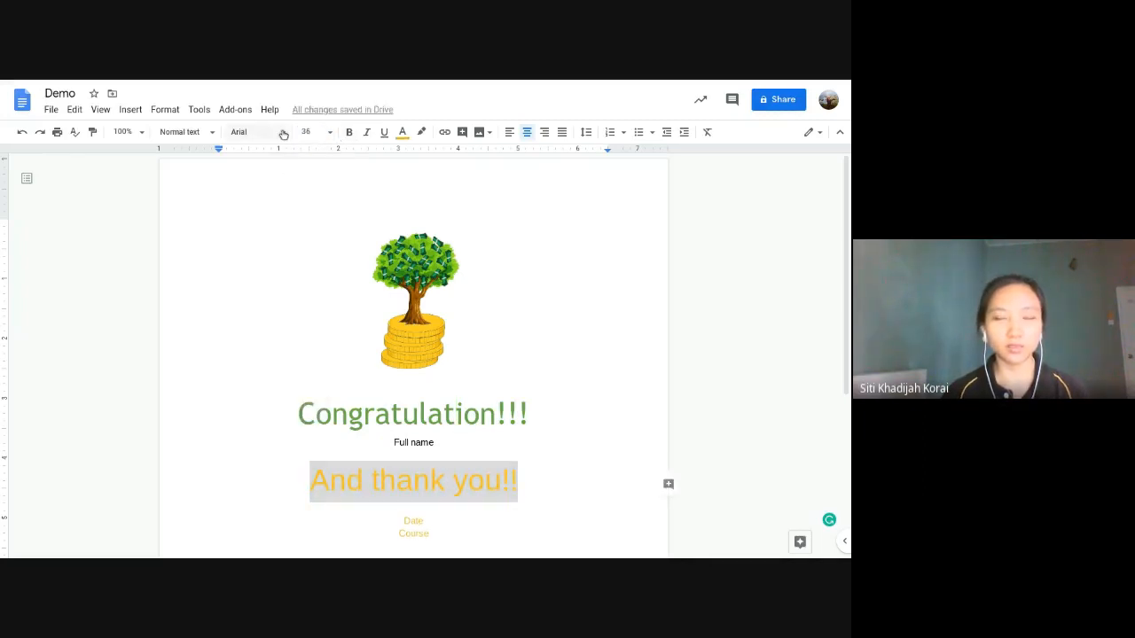
pyautogui.click(257, 132)
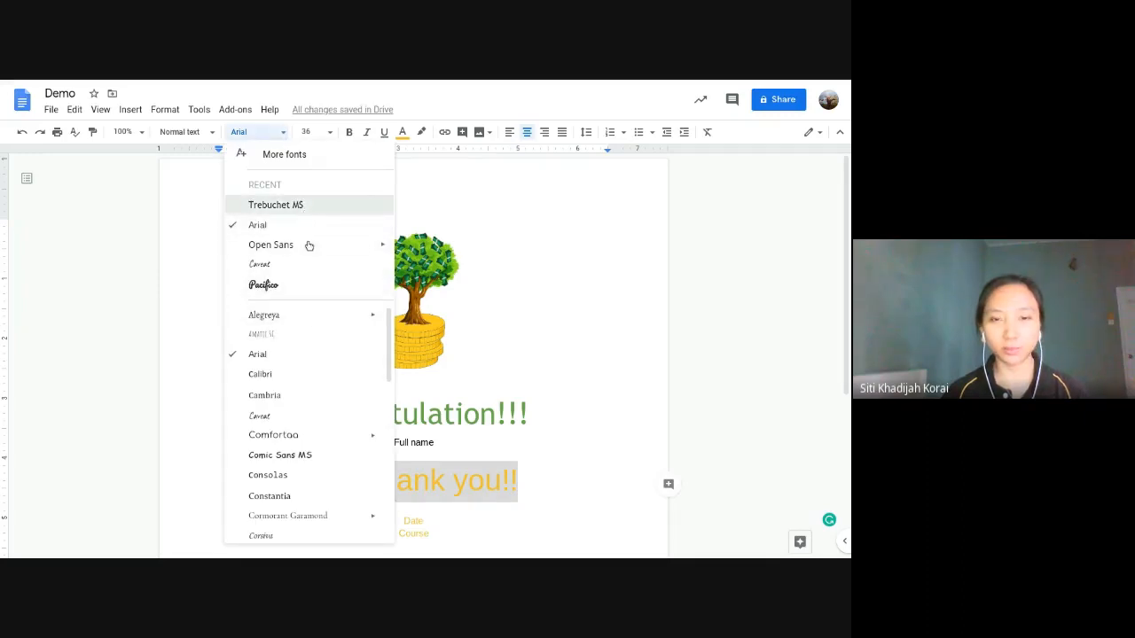
pyautogui.click(467, 440)
# Step: Delete the empty line under 'Full name'
pyautogui.click(455, 438)
pyautogui.scroll(-1, 454, 439)
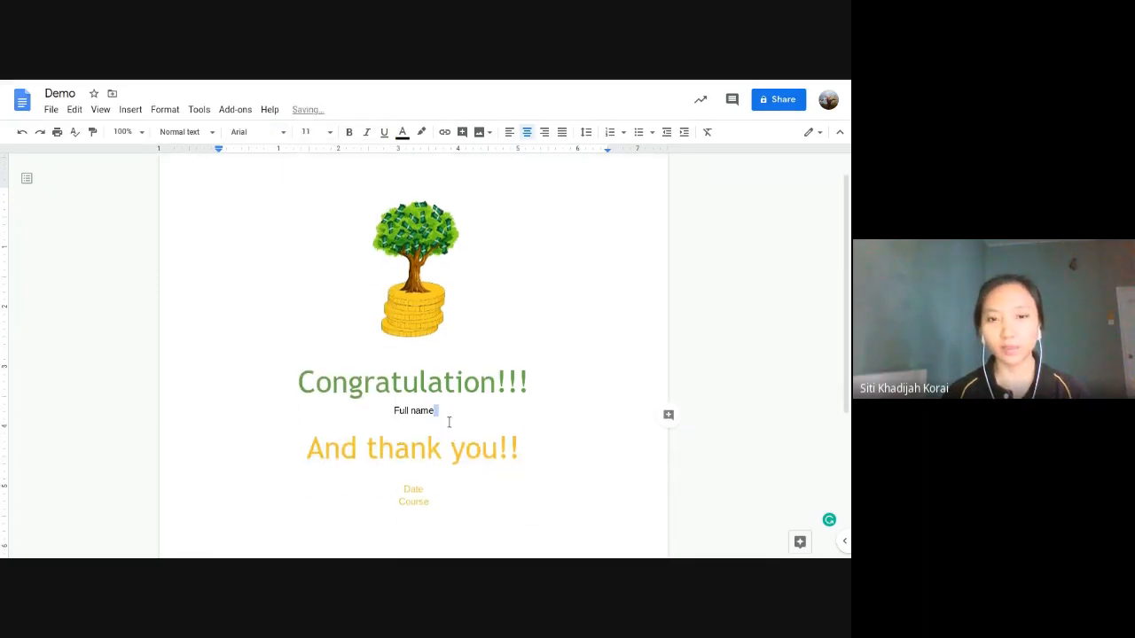
pyautogui.click(437, 426)
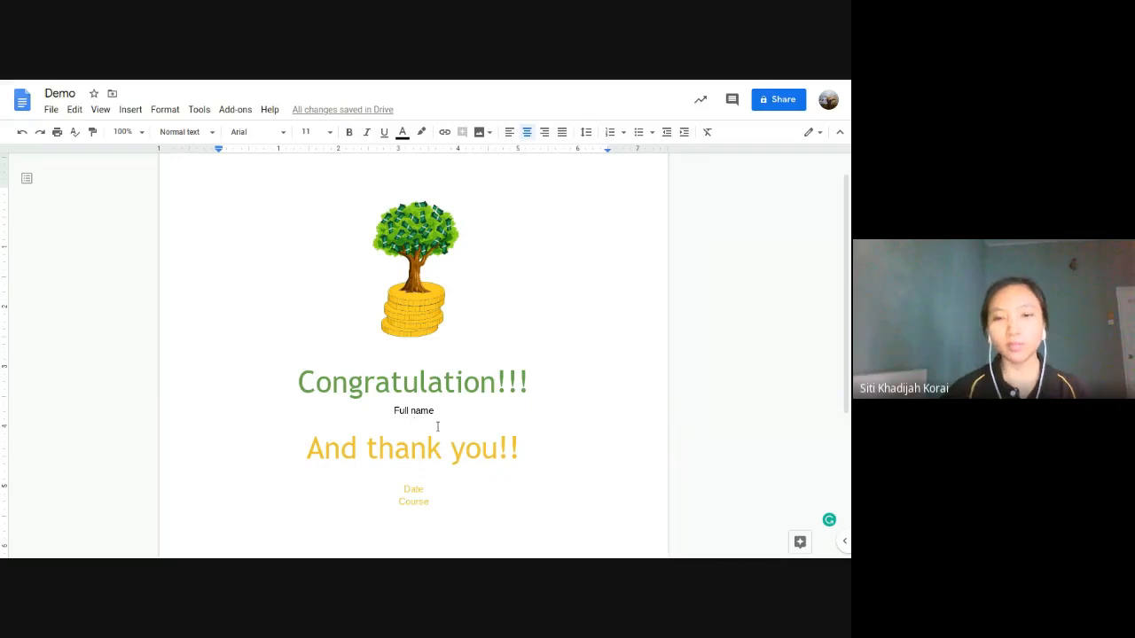
pyautogui.press('BackSpace')
# Step: Set 'Full name' in Pacifico at size 36
pyautogui.moveTo(435, 411); pyautogui.dragTo(394, 413)
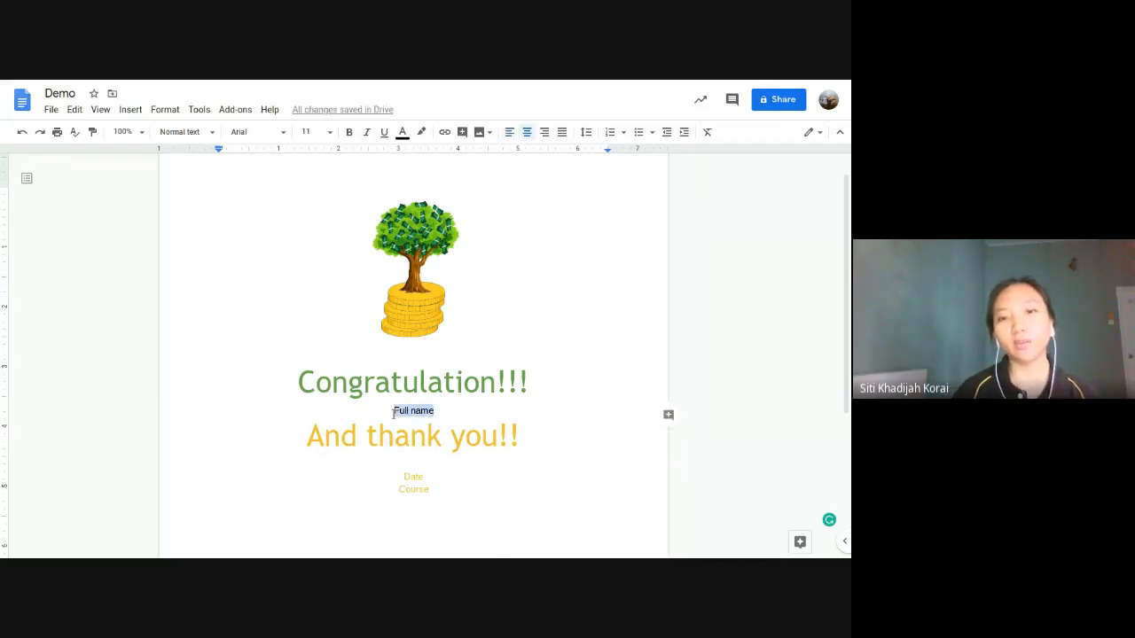
pyautogui.click(284, 132)
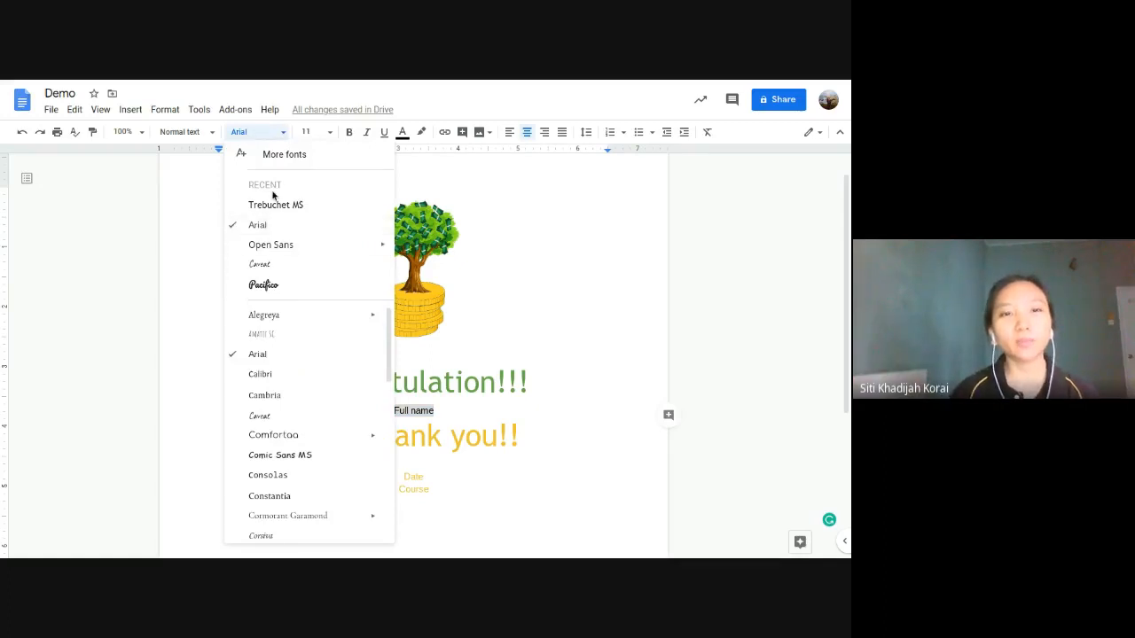
pyautogui.click(280, 285)
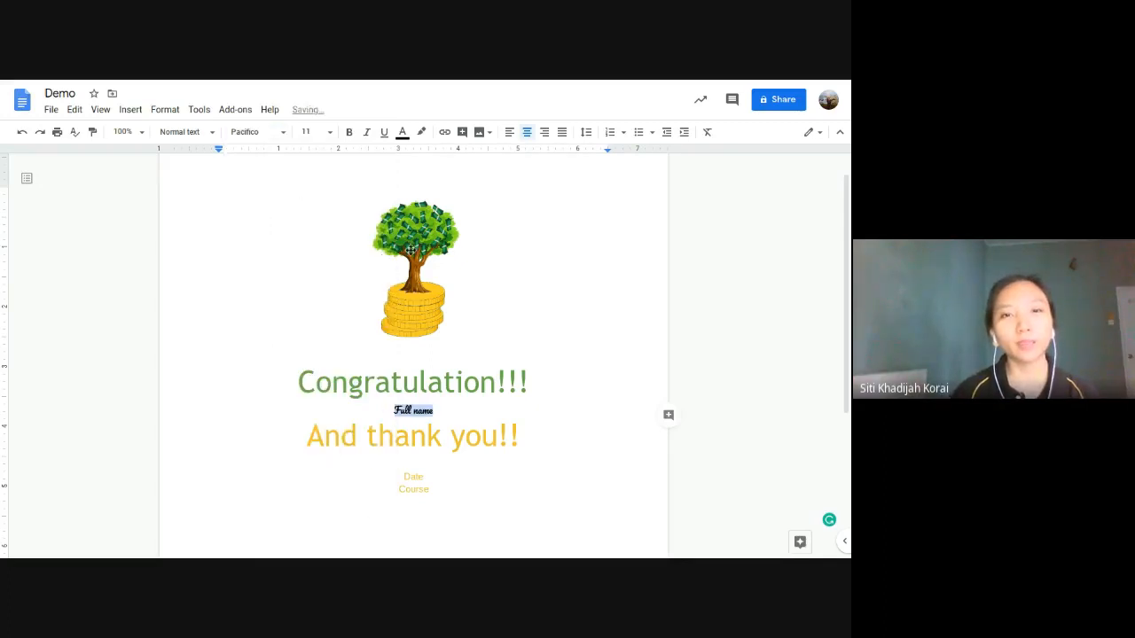
pyautogui.click(333, 135)
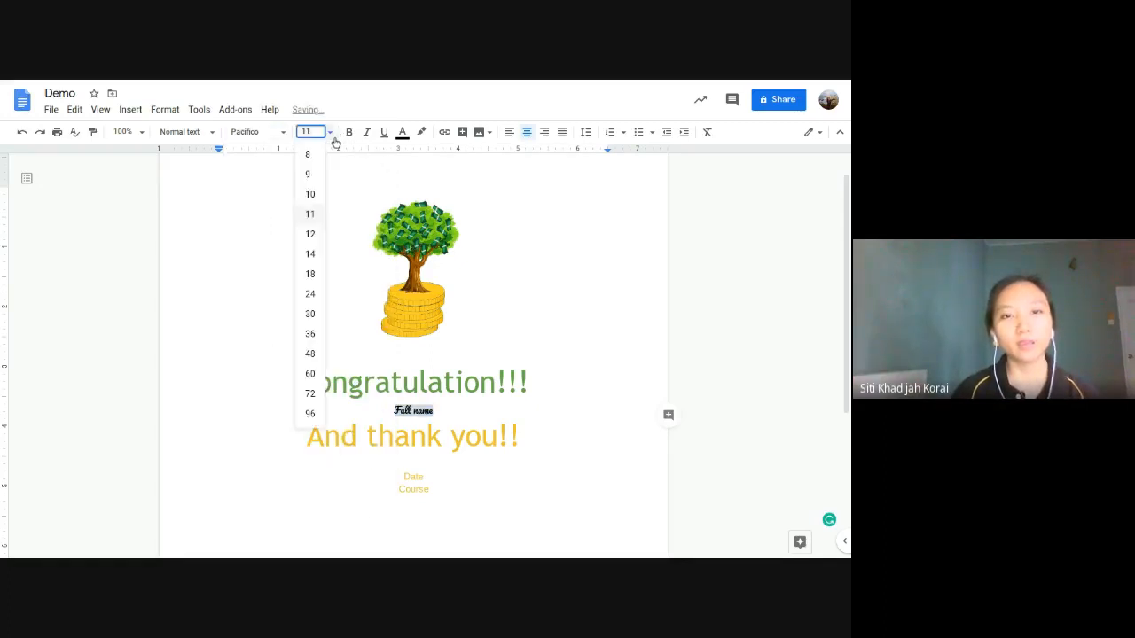
pyautogui.click(312, 333)
pyautogui.click(521, 442)
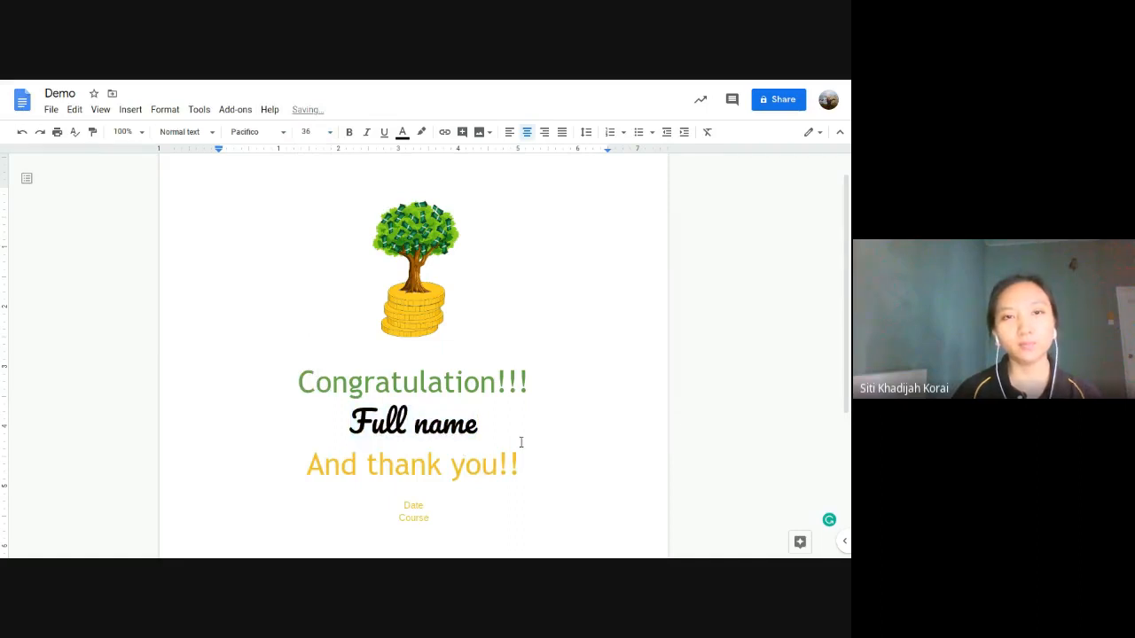
pyautogui.scroll(-3, 521, 442)
pyautogui.scroll(2, 464, 322)
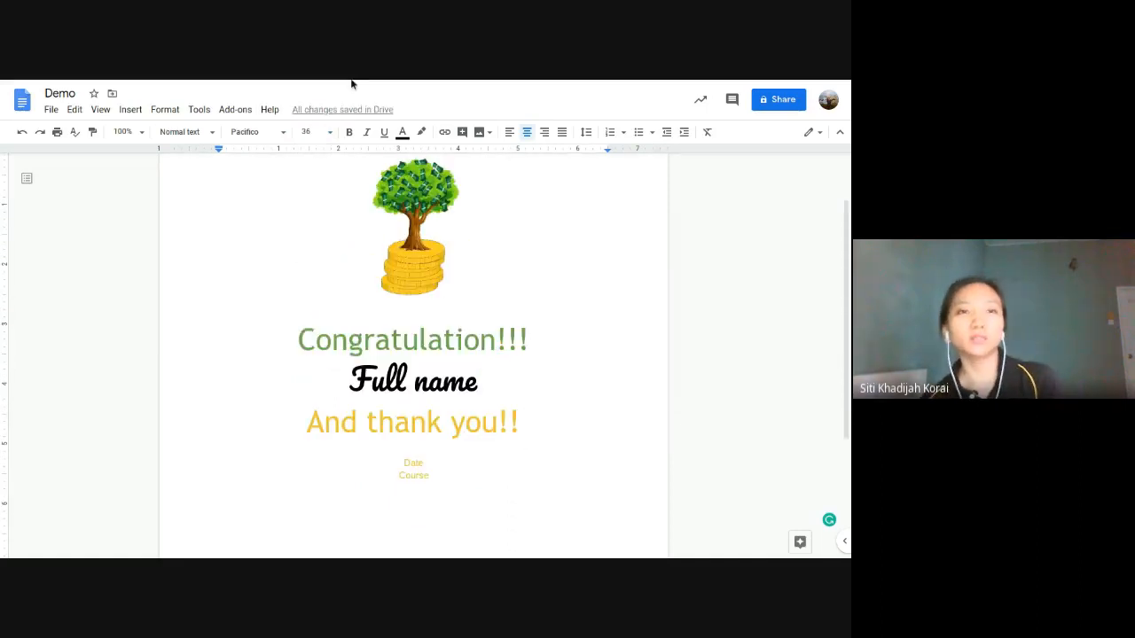
pyautogui.press('F11')
pyautogui.click(188, 86)
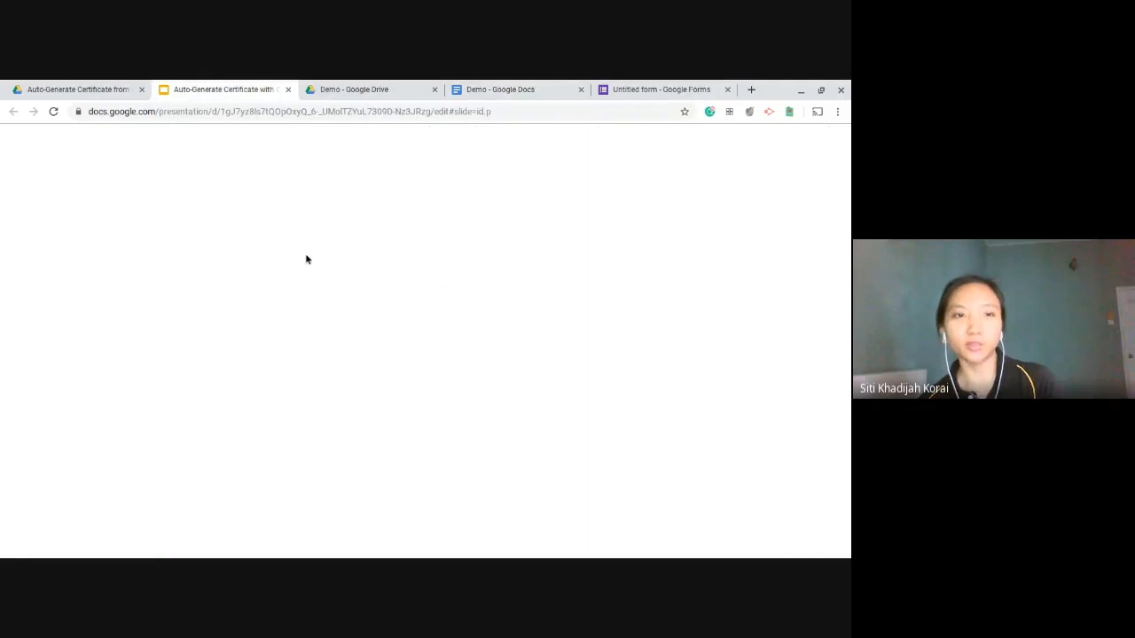
pyautogui.press('F11')
pyautogui.click(204, 180)
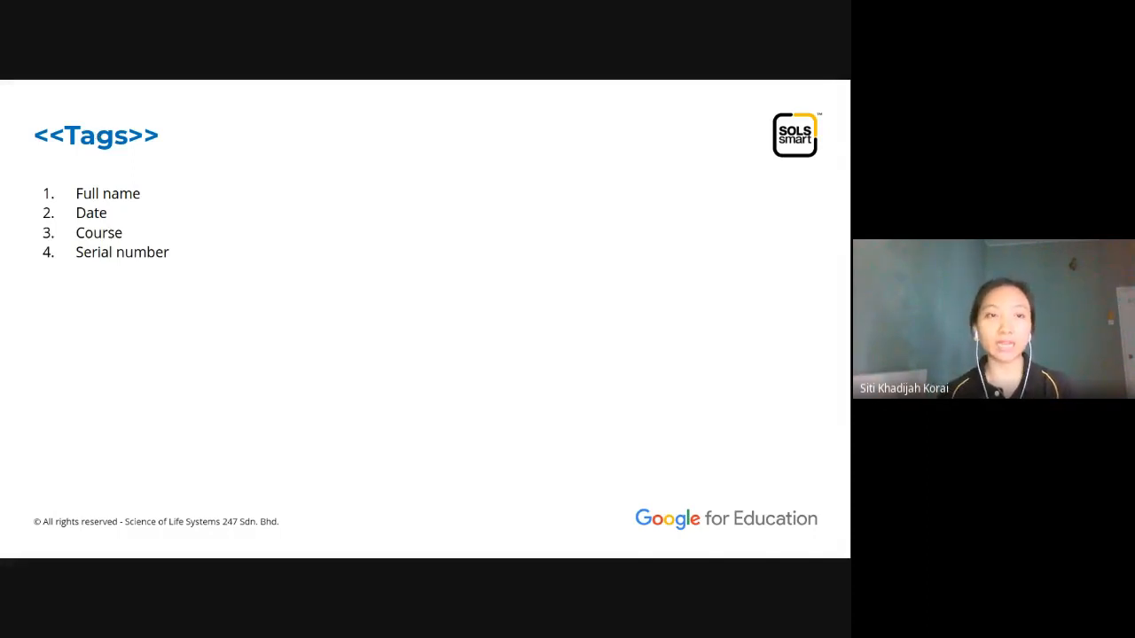
pyautogui.moveTo(165, 82)
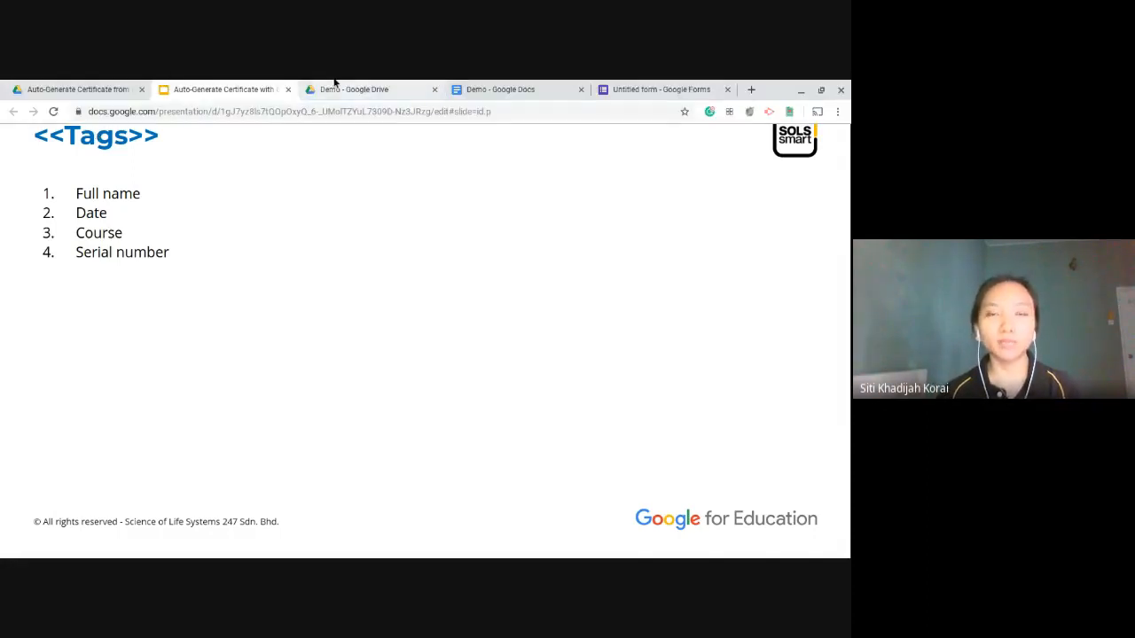
pyautogui.click(475, 82)
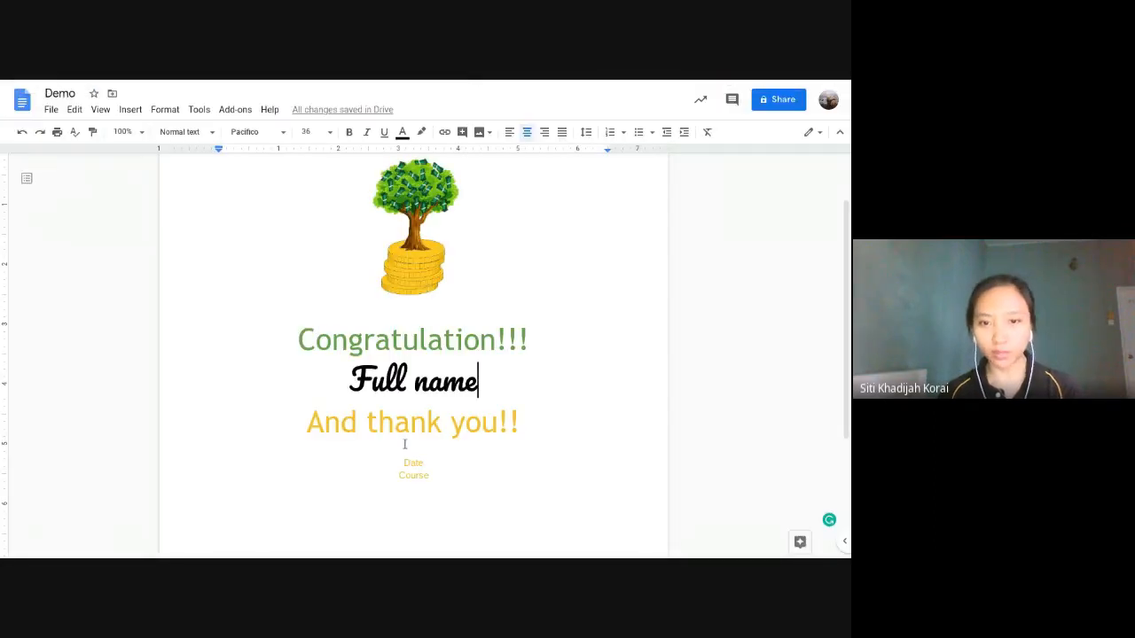
# Step: Give the Date and Course lines Trebuchet MS and dark orange text
pyautogui.moveTo(416, 468); pyautogui.dragTo(433, 476)
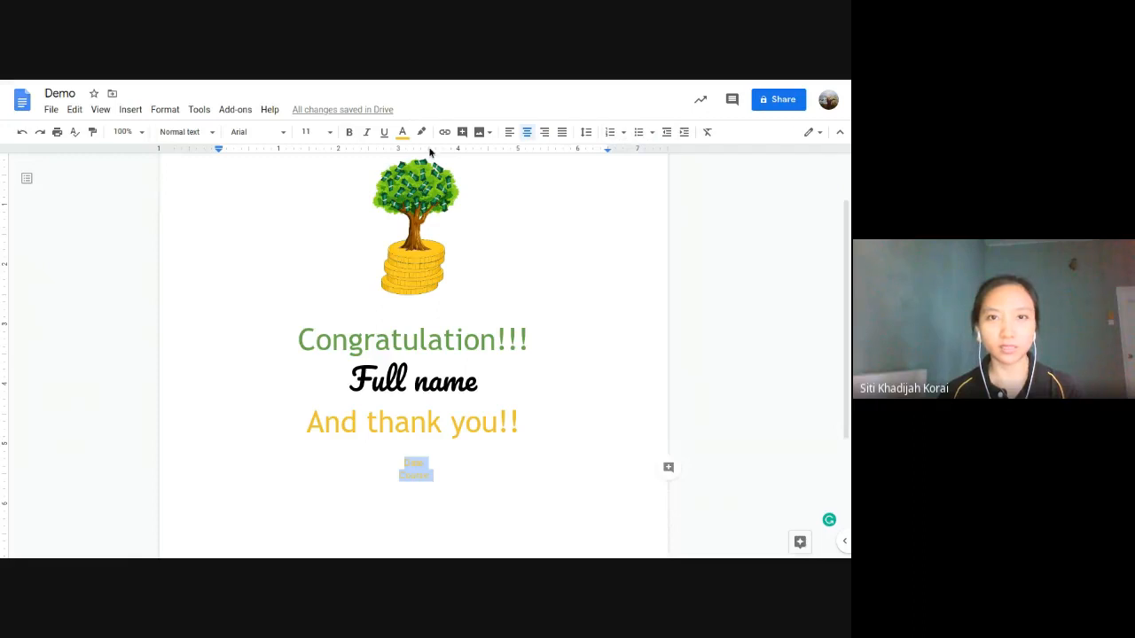
pyautogui.click(401, 133)
pyautogui.click(407, 160)
pyautogui.click(282, 133)
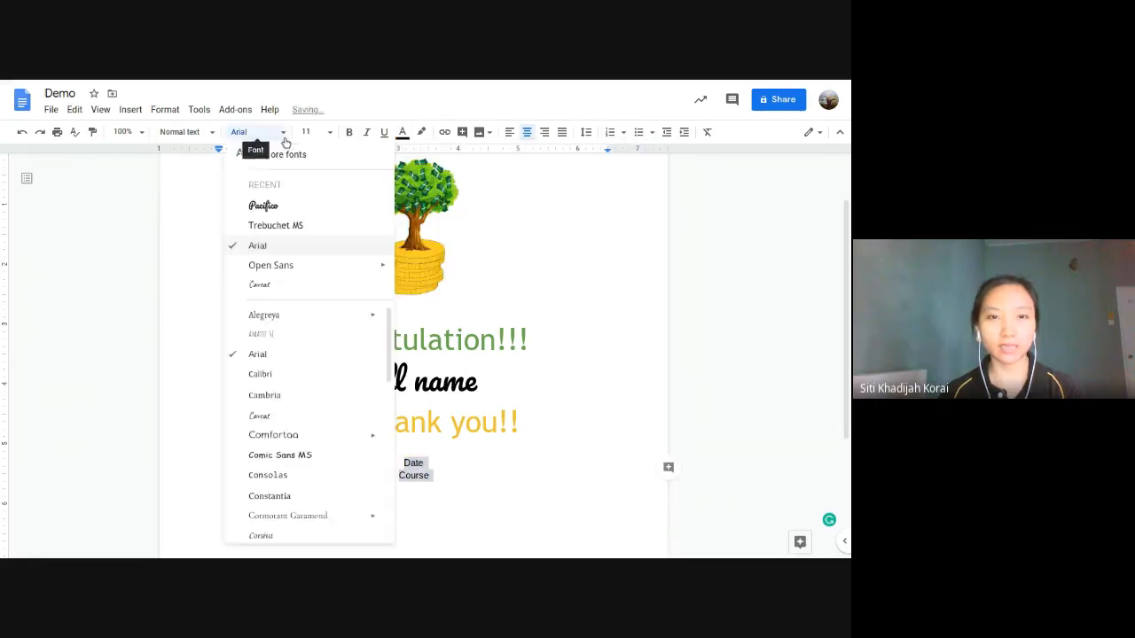
pyautogui.click(292, 225)
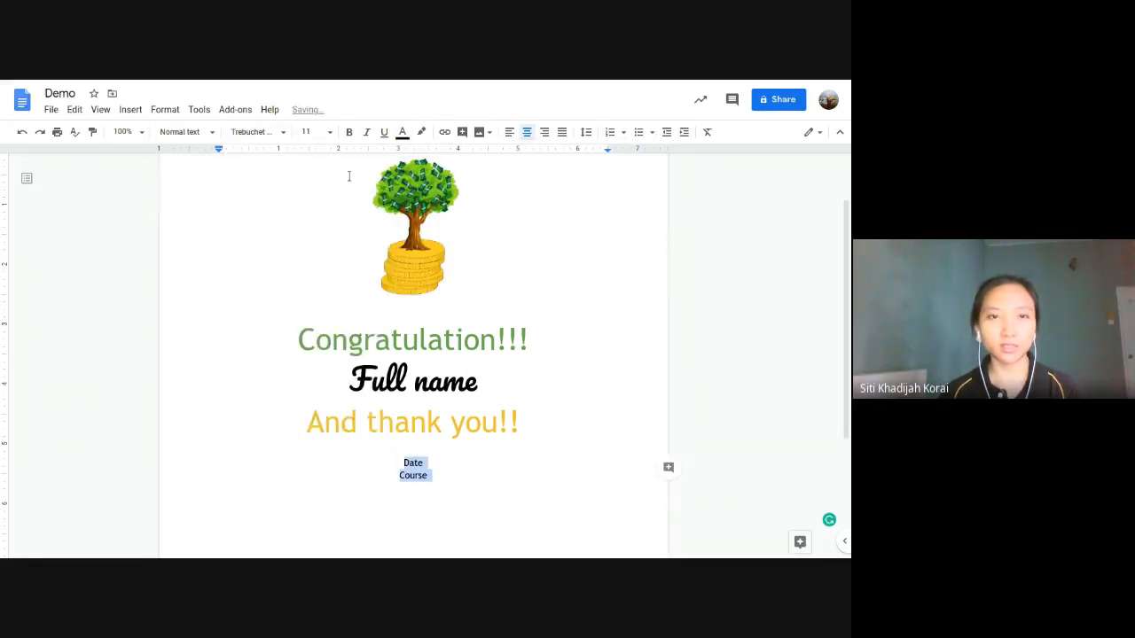
pyautogui.click(402, 134)
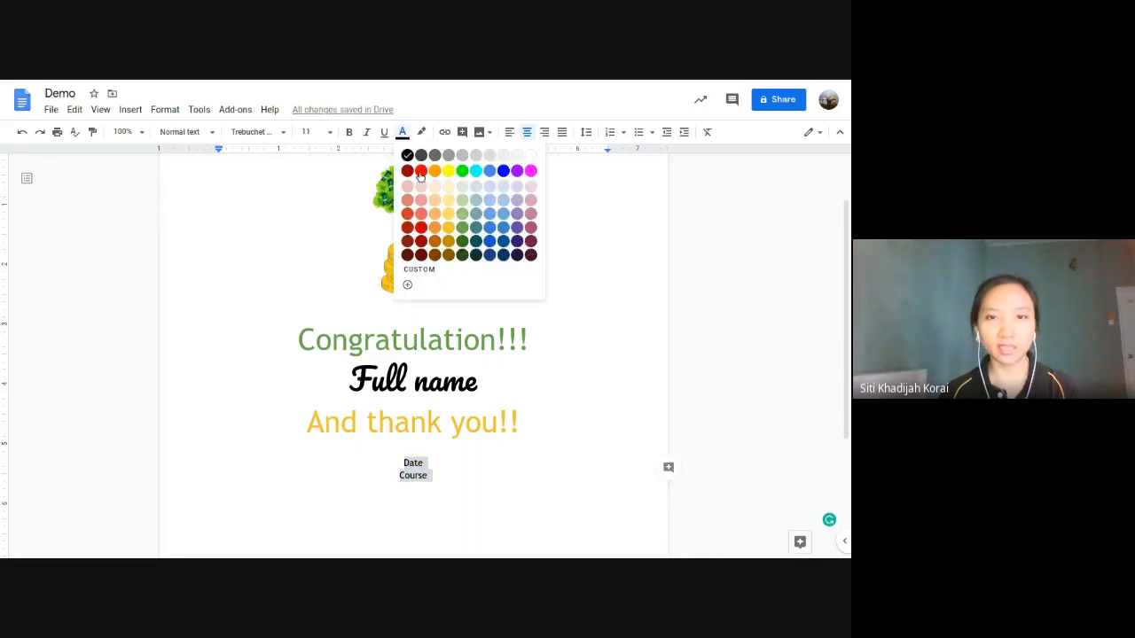
pyautogui.click(421, 172)
pyautogui.click(420, 133)
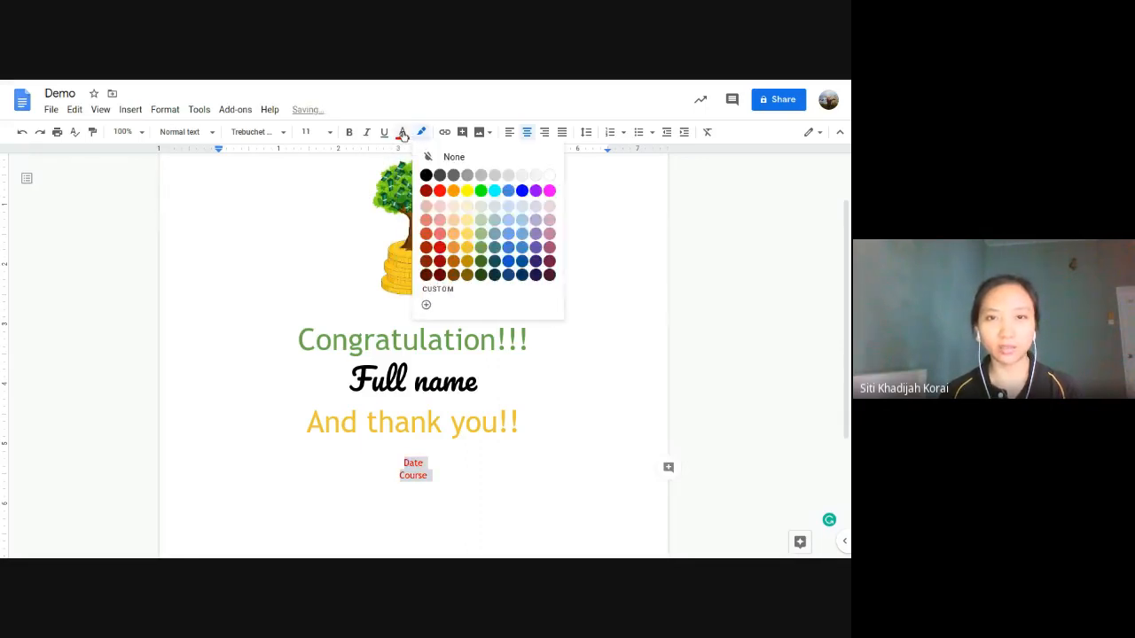
pyautogui.click(402, 133)
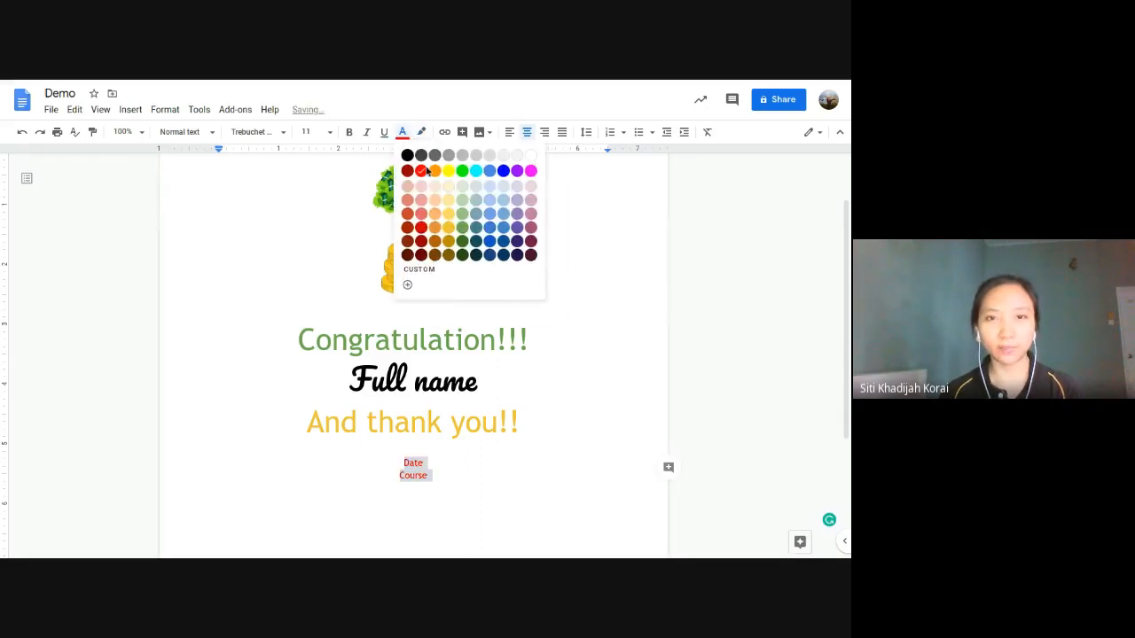
pyautogui.click(433, 241)
# Step: Colour the 'Full name' line dark orange
pyautogui.moveTo(477, 381); pyautogui.dragTo(349, 381)
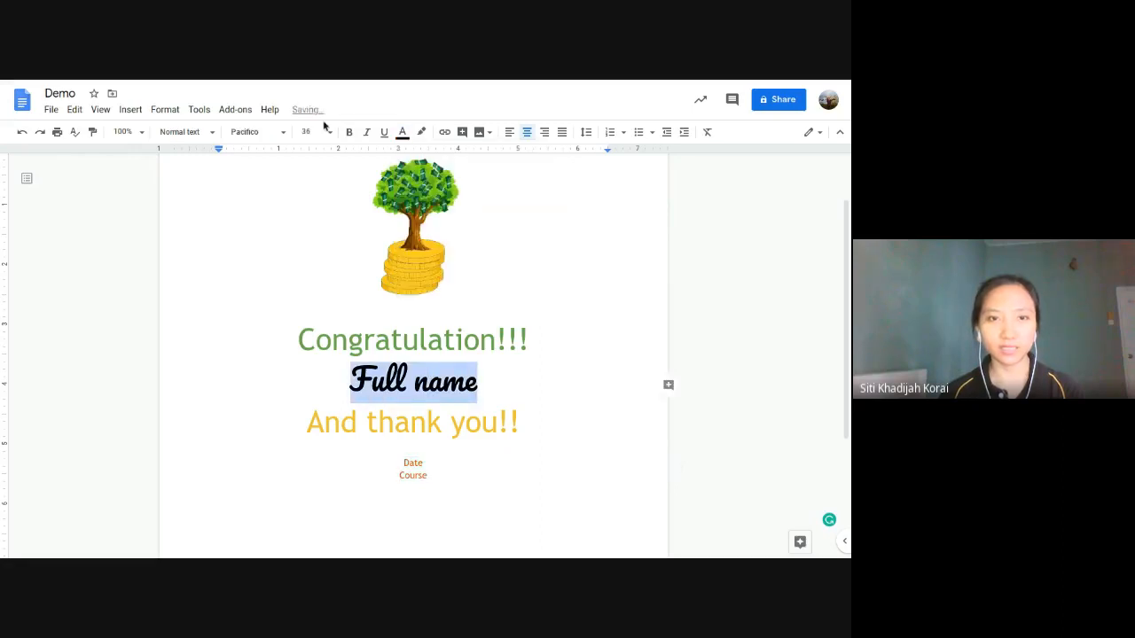
pyautogui.click(403, 133)
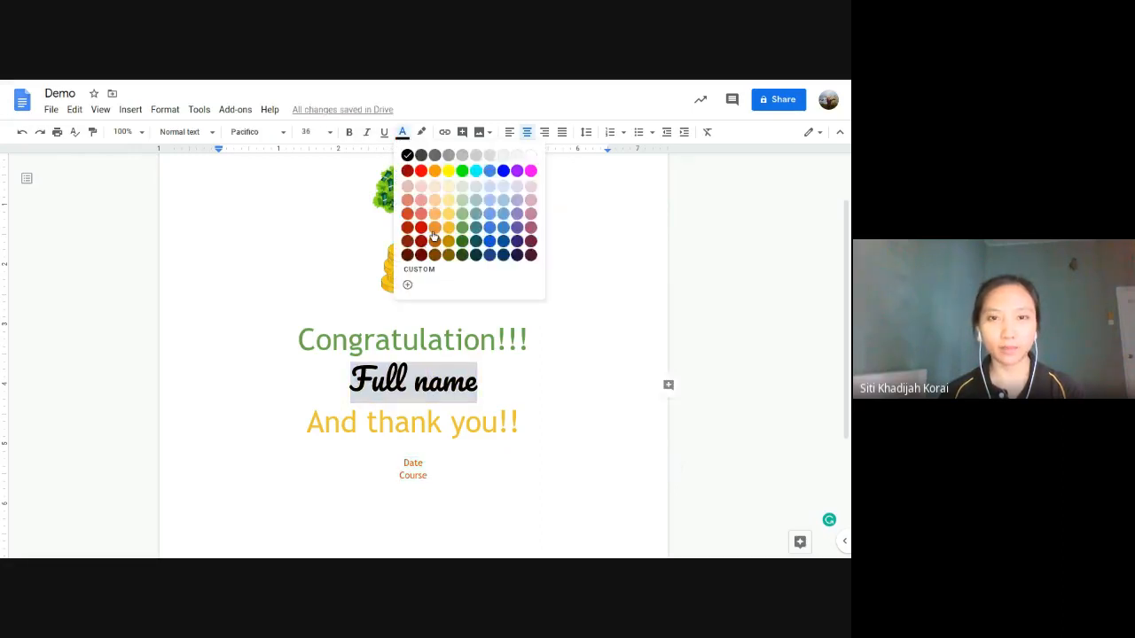
pyautogui.click(433, 229)
pyautogui.click(407, 133)
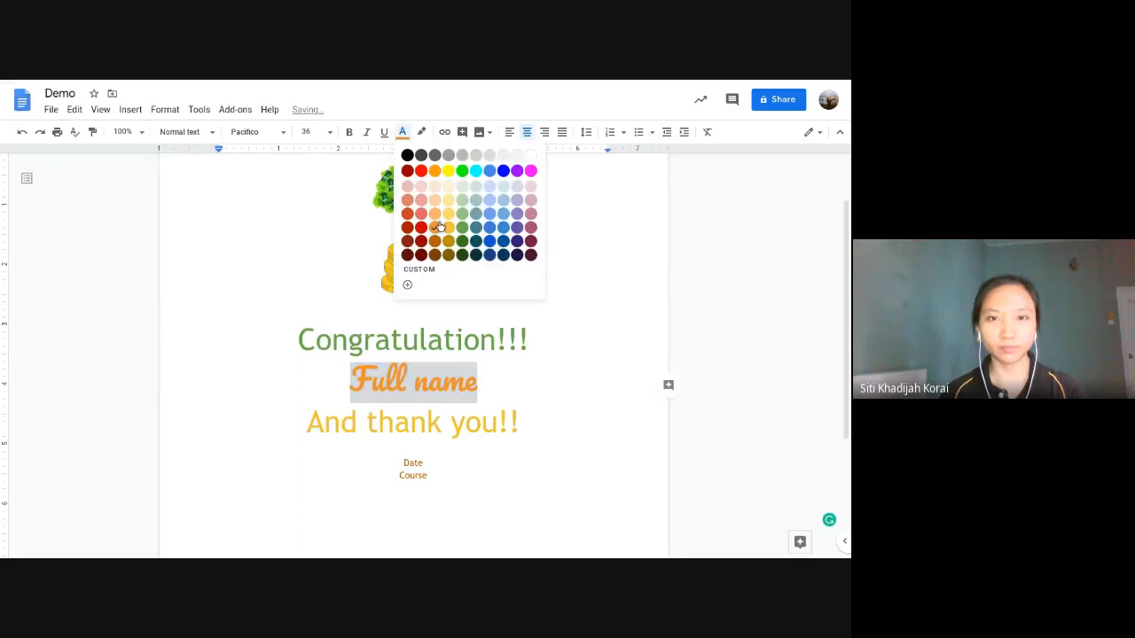
pyautogui.click(435, 250)
pyautogui.click(479, 384)
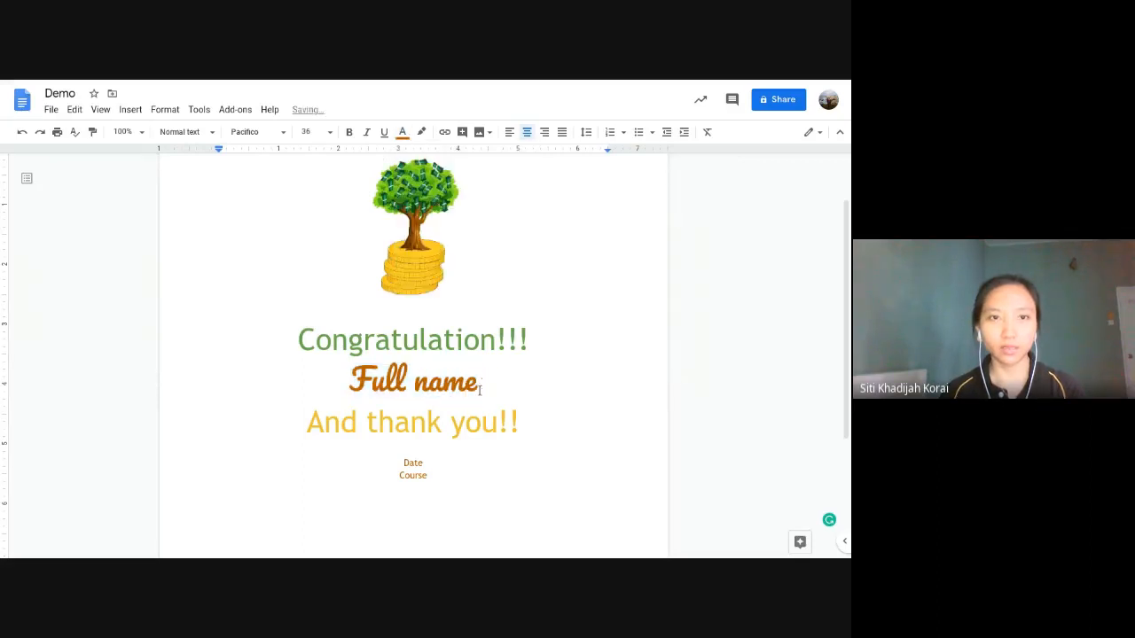
# Step: Enlarge the Date and Course lines to size 36
pyautogui.moveTo(429, 478); pyautogui.dragTo(403, 460)
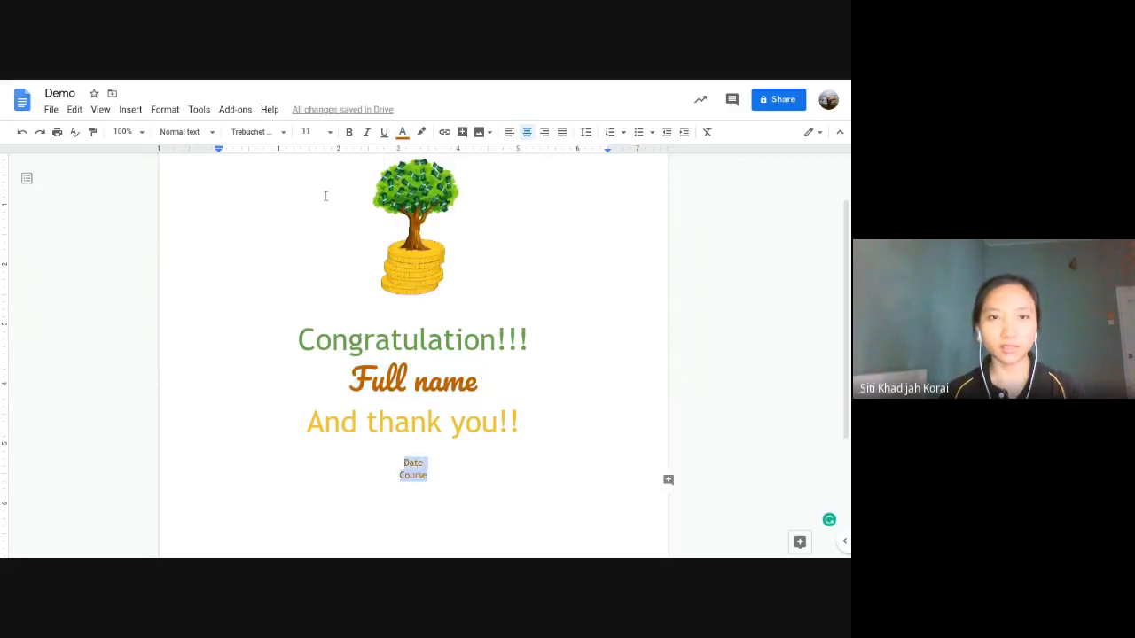
pyautogui.click(328, 131)
pyautogui.click(310, 334)
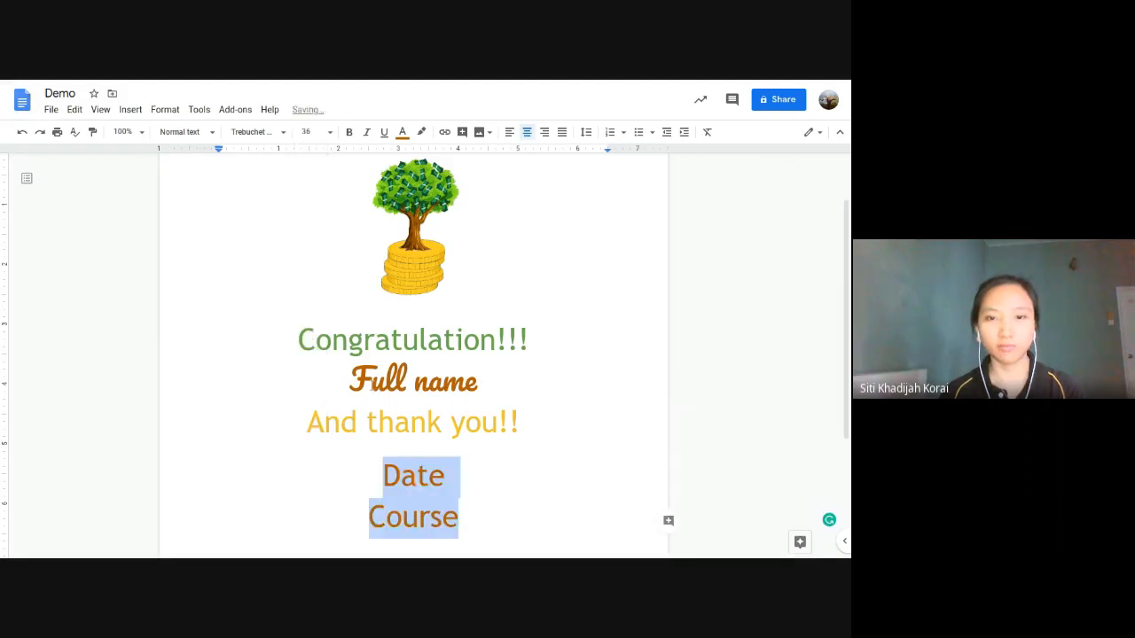
# Step: Wrap the Full name field in angle brackets so it reads <<Full name>>
pyautogui.click(337, 383)
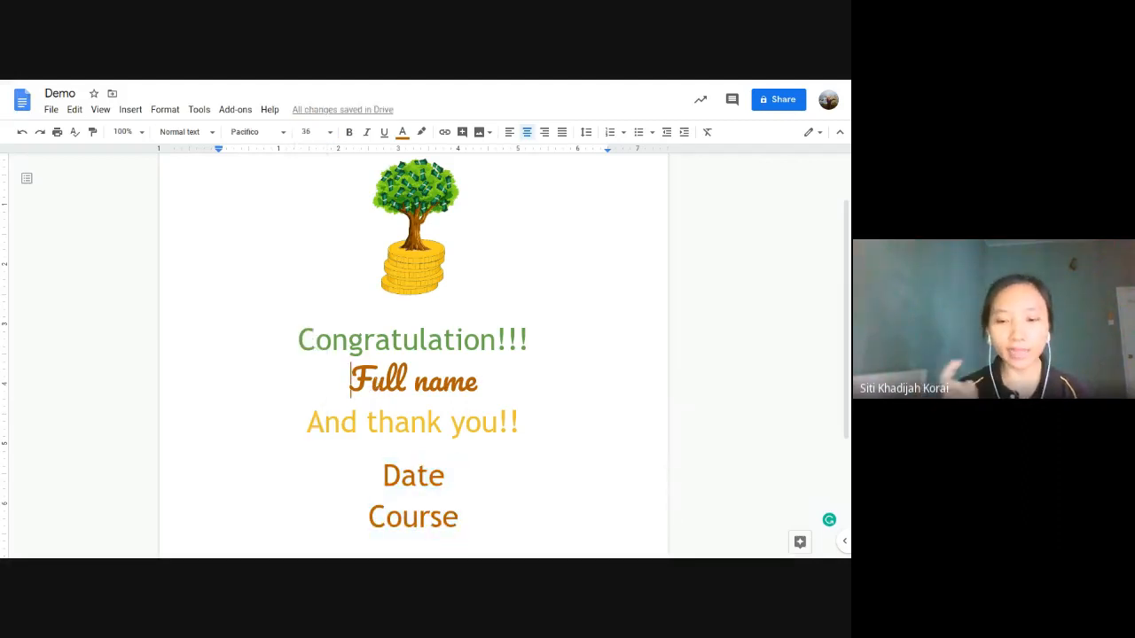
pyautogui.write('<<')
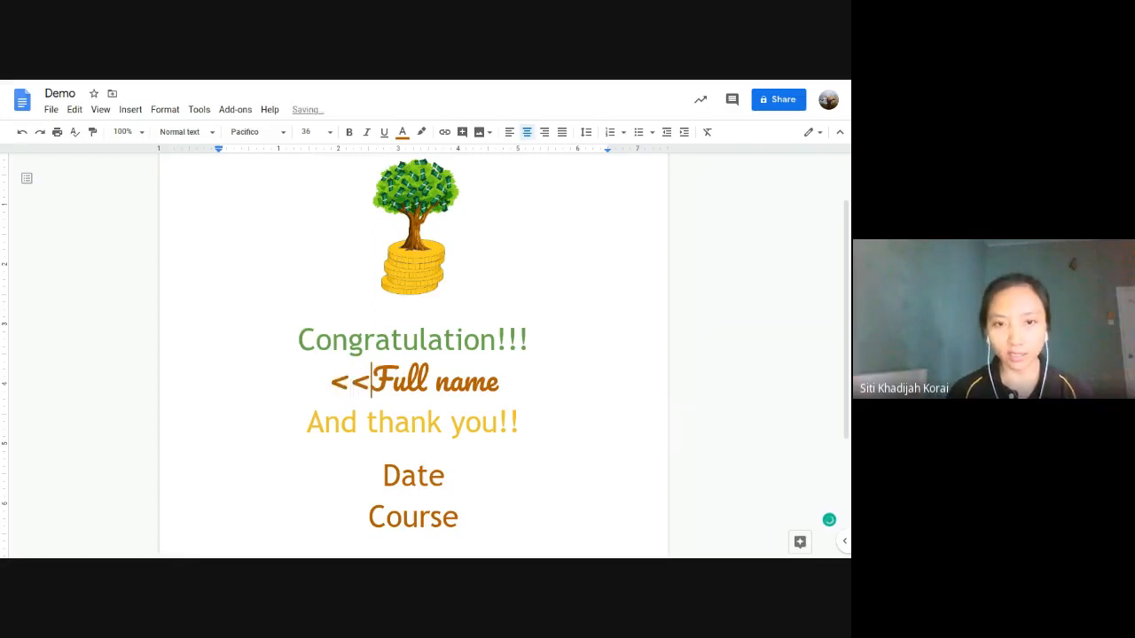
pyautogui.click(529, 375)
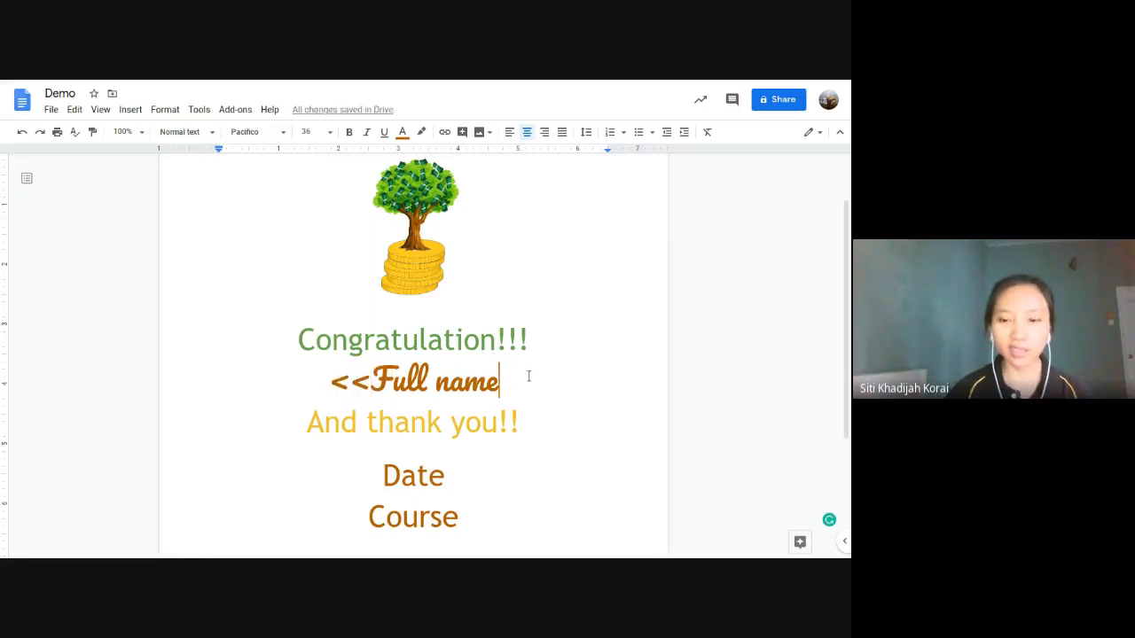
pyautogui.write('>>')
# Step: Wrap the Date and Course fields so they read <<Date>> and <<Course>>
pyautogui.click(384, 476)
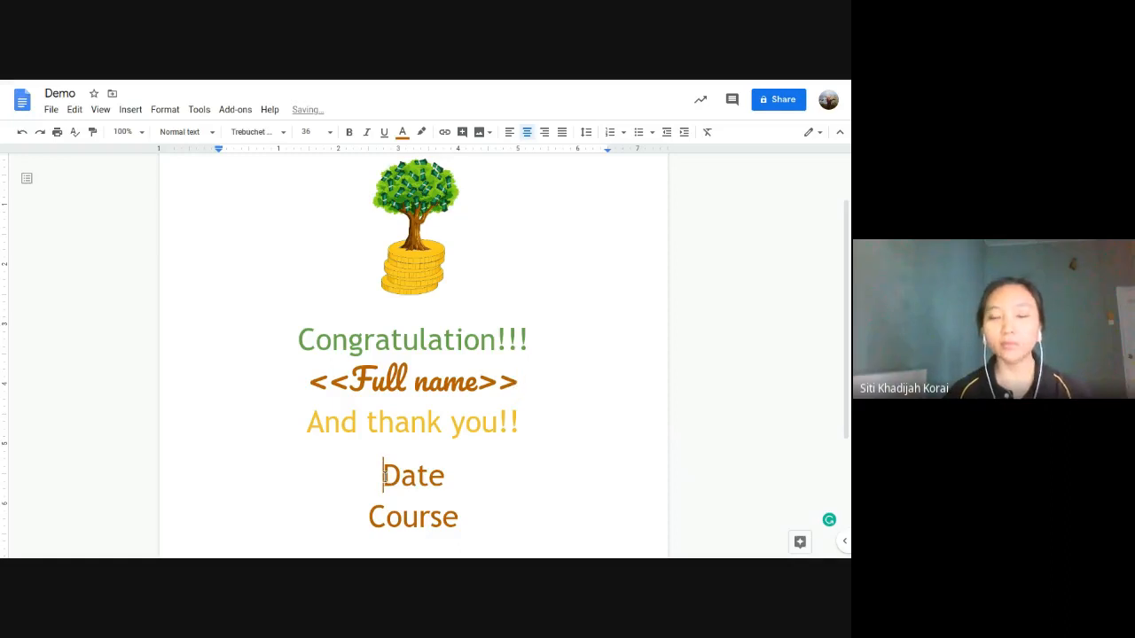
pyautogui.write('<<')
pyautogui.press('Right')
pyautogui.press('Right')
pyautogui.press('Right')
pyautogui.press('Right')
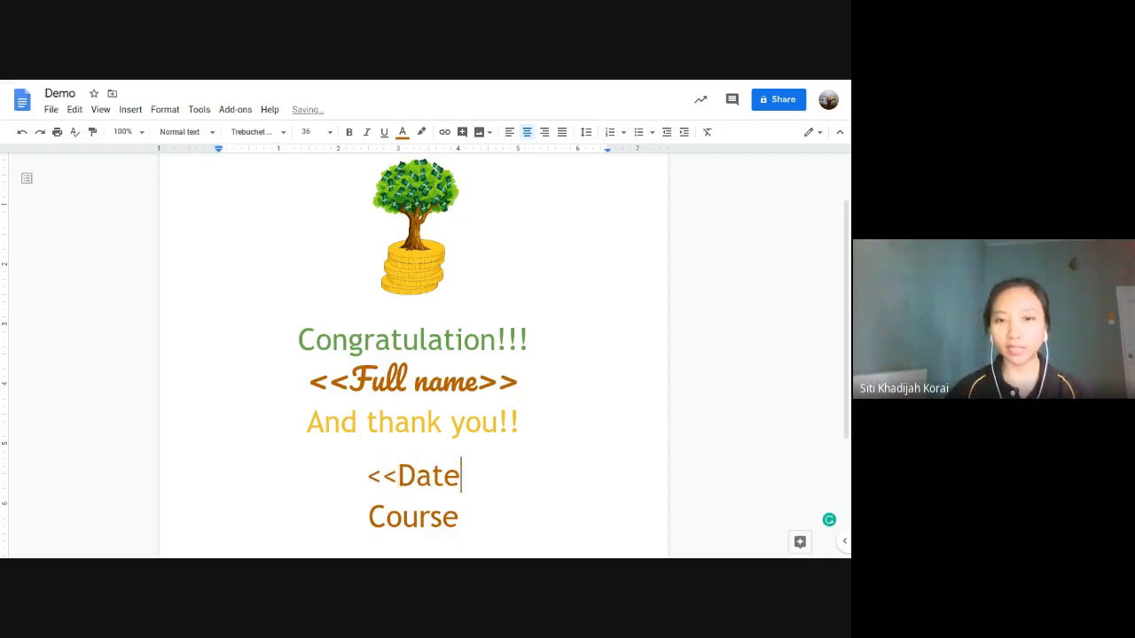
pyautogui.write('>>')
pyautogui.press('Down')
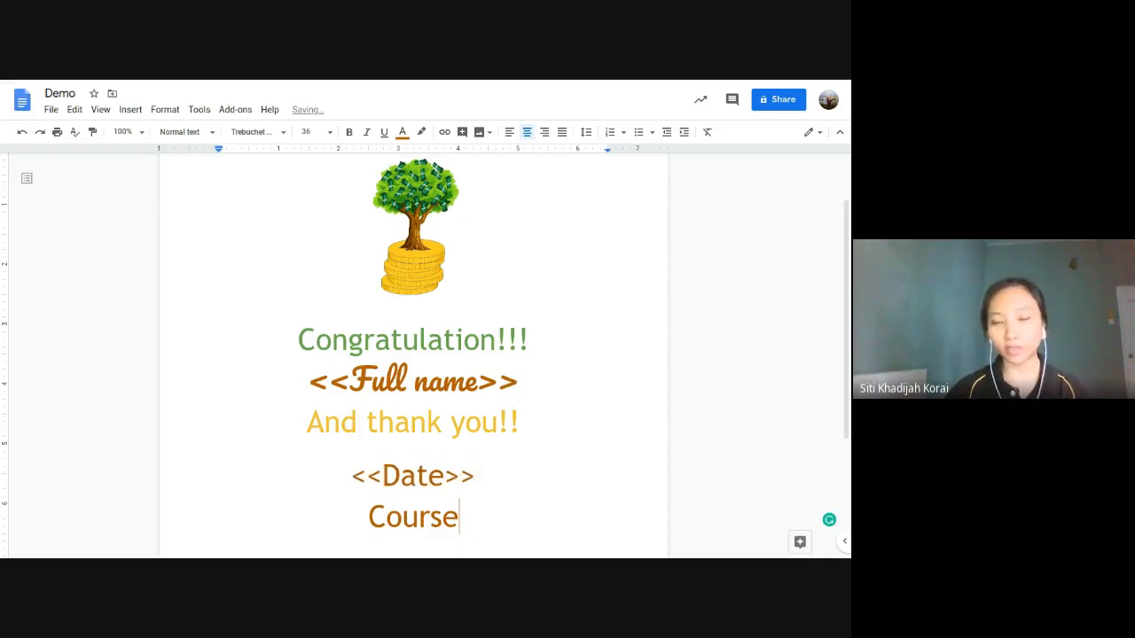
pyautogui.write('>>')
pyautogui.press('Home')
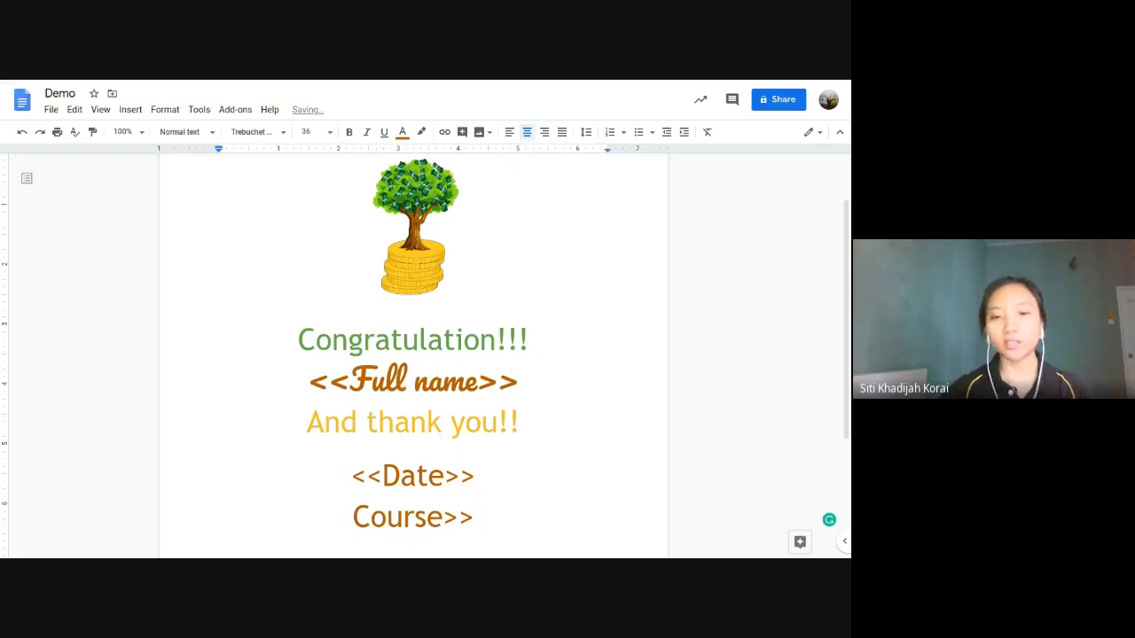
pyautogui.write('<<')
pyautogui.scroll(-1, 389, 325)
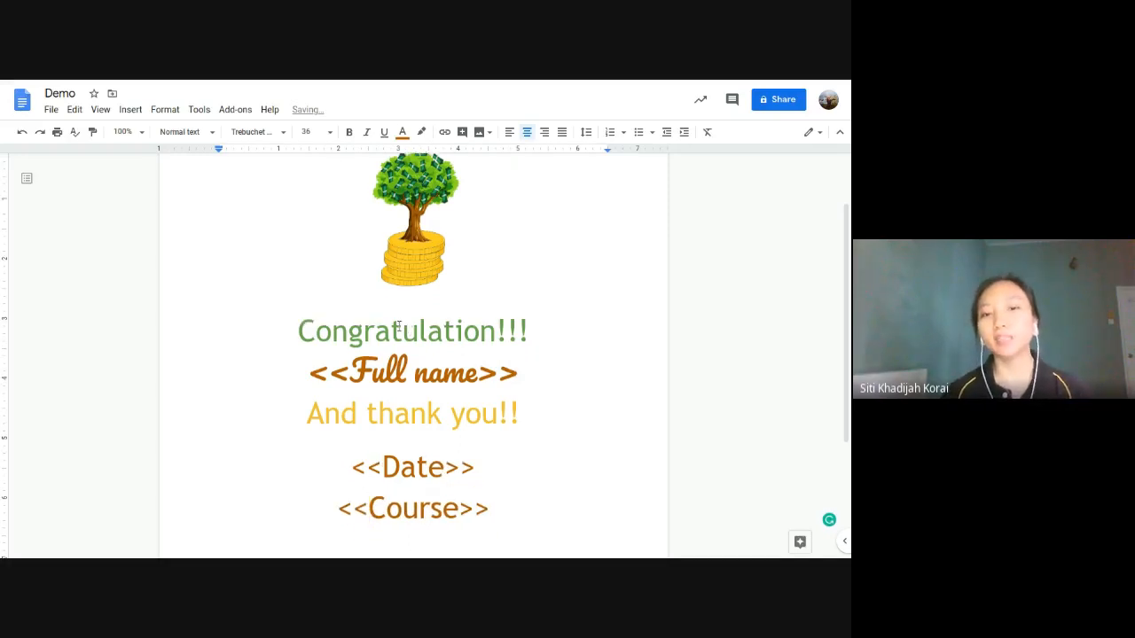
pyautogui.moveTo(311, 355); pyautogui.dragTo(666, 355)
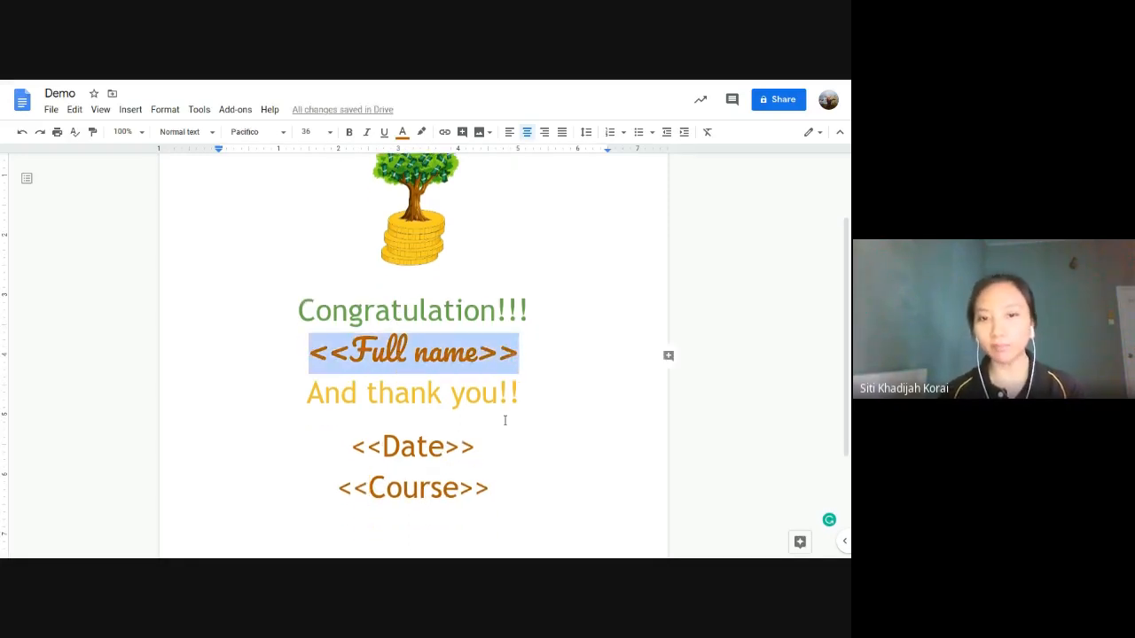
pyautogui.moveTo(476, 449); pyautogui.dragTo(352, 447)
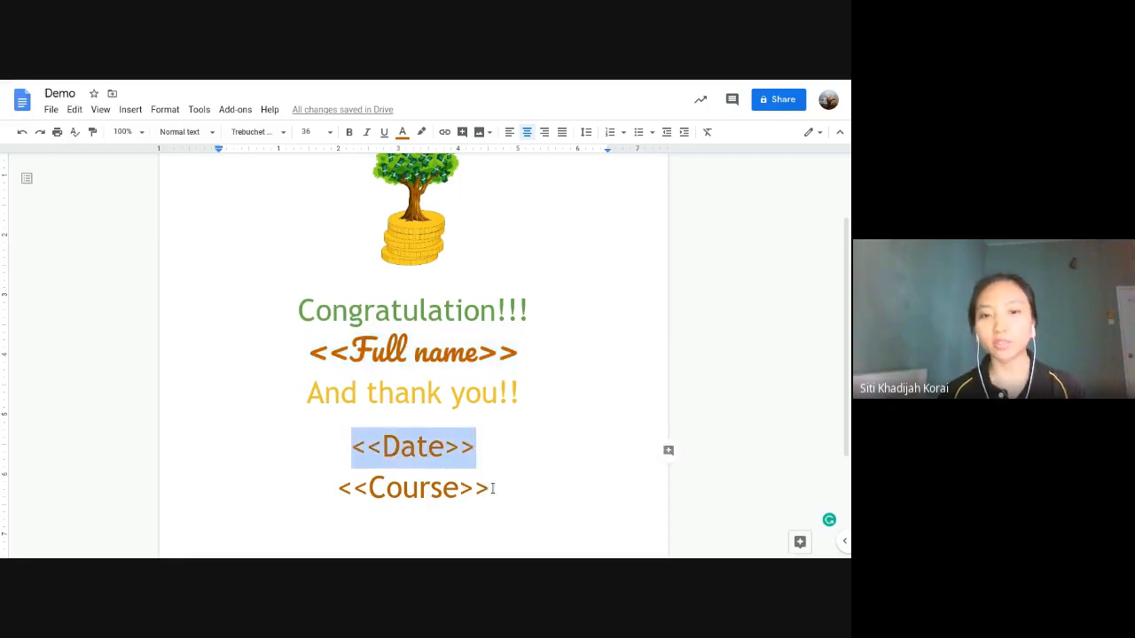
pyautogui.moveTo(493, 487); pyautogui.dragTo(338, 489)
pyautogui.moveTo(352, 349); pyautogui.dragTo(314, 358)
pyautogui.moveTo(477, 352); pyautogui.dragTo(519, 354)
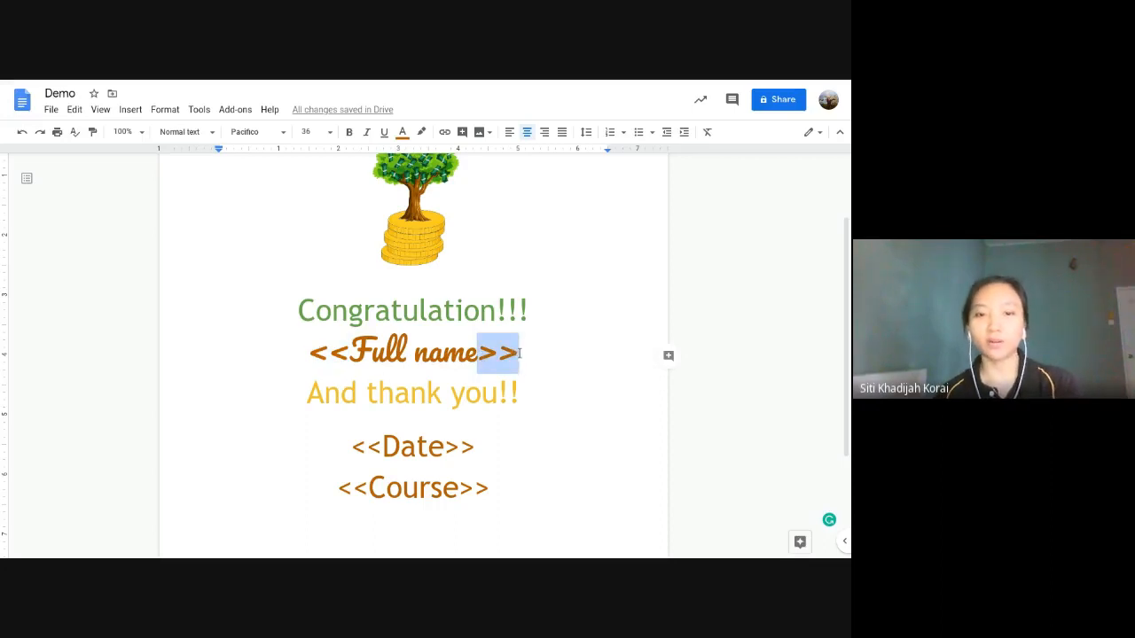
pyautogui.click(312, 353)
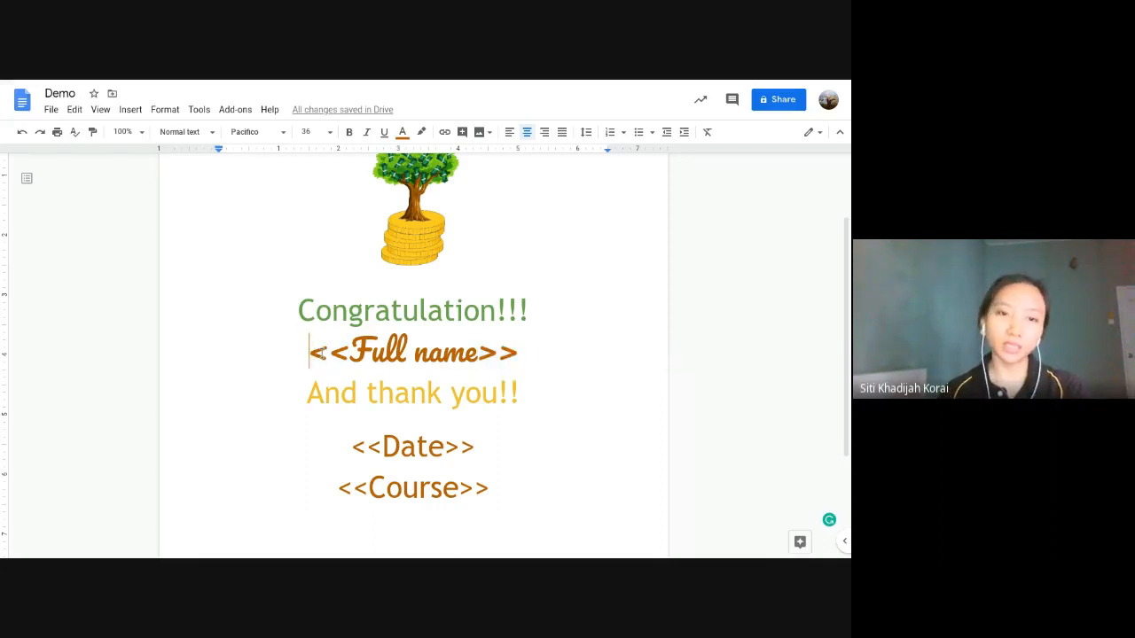
pyautogui.click(346, 357)
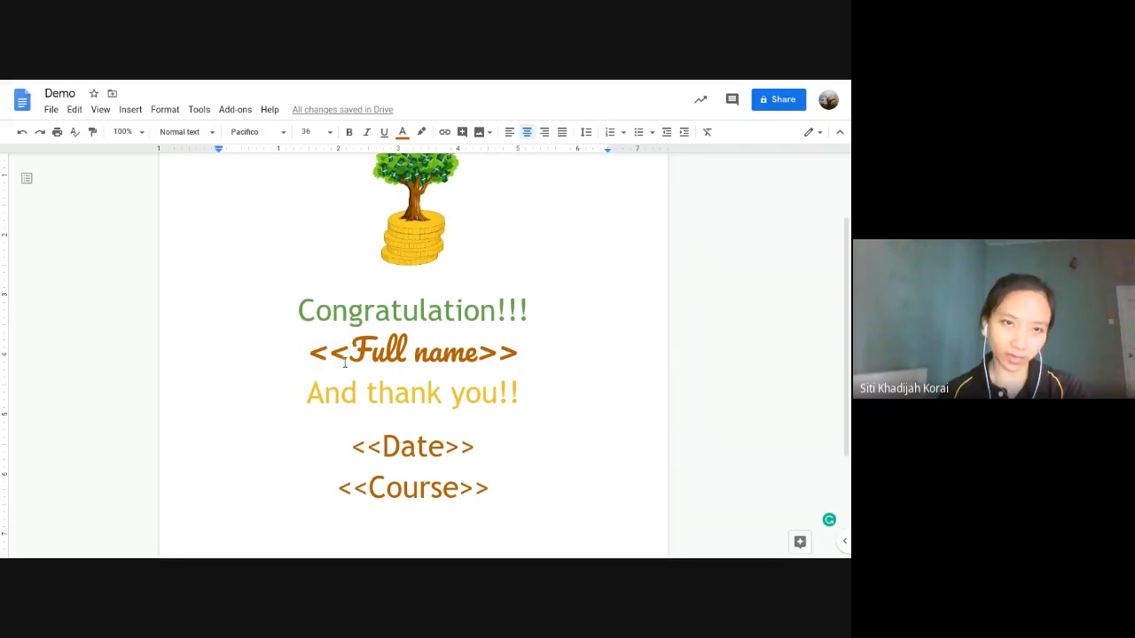
pyautogui.click(485, 344)
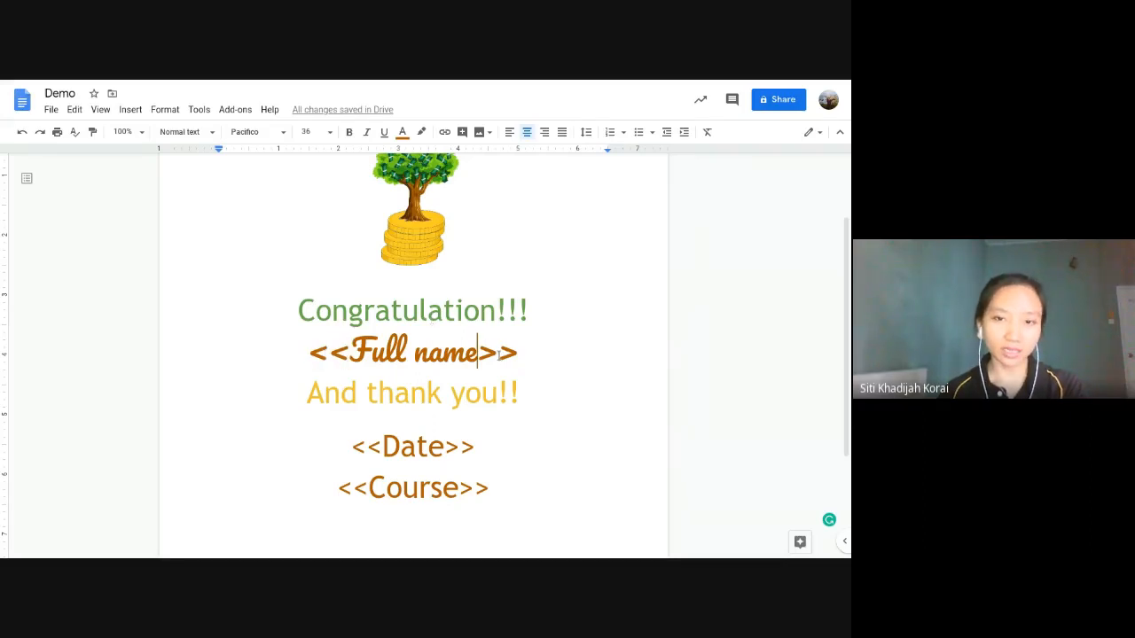
pyautogui.click(498, 355)
pyautogui.click(514, 357)
pyautogui.click(482, 356)
pyautogui.click(492, 356)
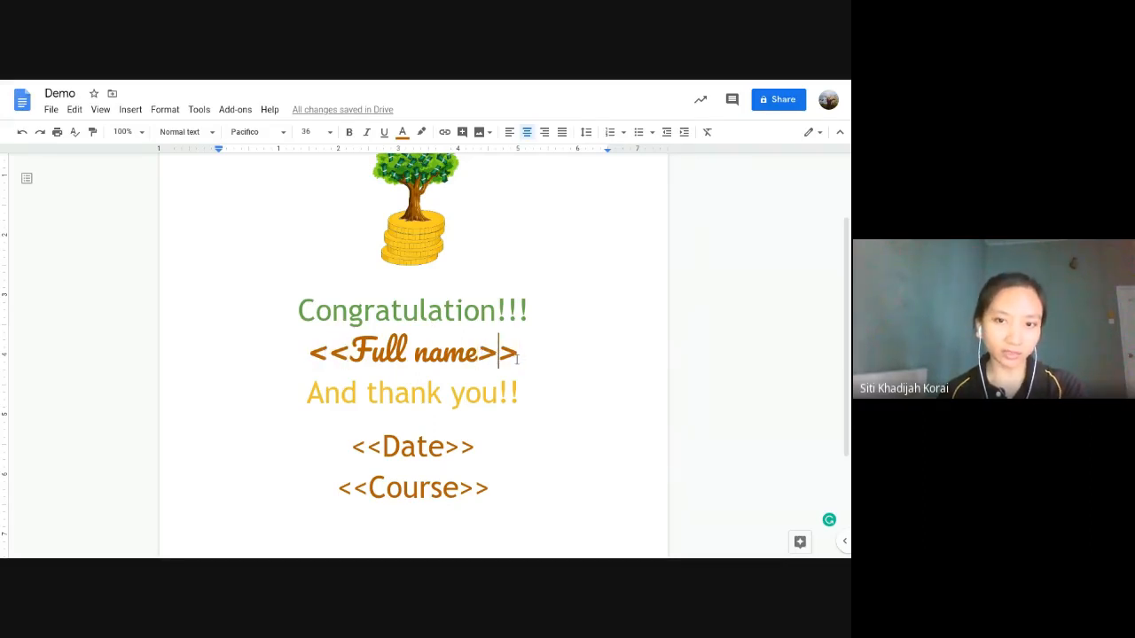
pyautogui.click(517, 357)
pyautogui.click(307, 354)
pyautogui.moveTo(307, 355); pyautogui.dragTo(530, 352)
pyautogui.moveTo(350, 446); pyautogui.dragTo(474, 446)
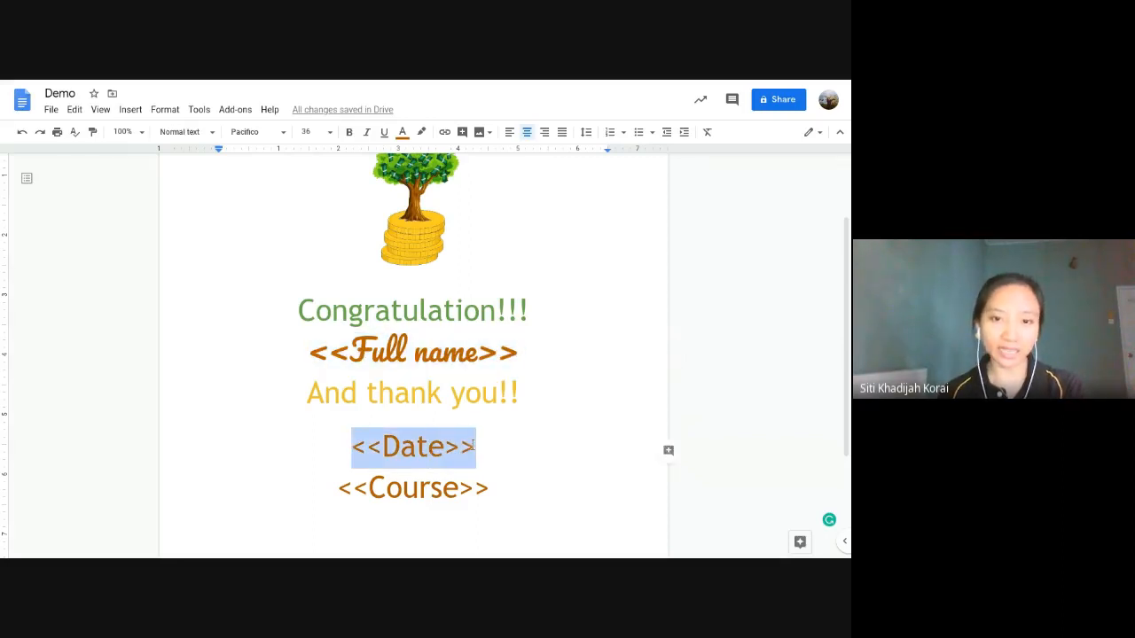
pyautogui.moveTo(337, 487); pyautogui.dragTo(490, 487)
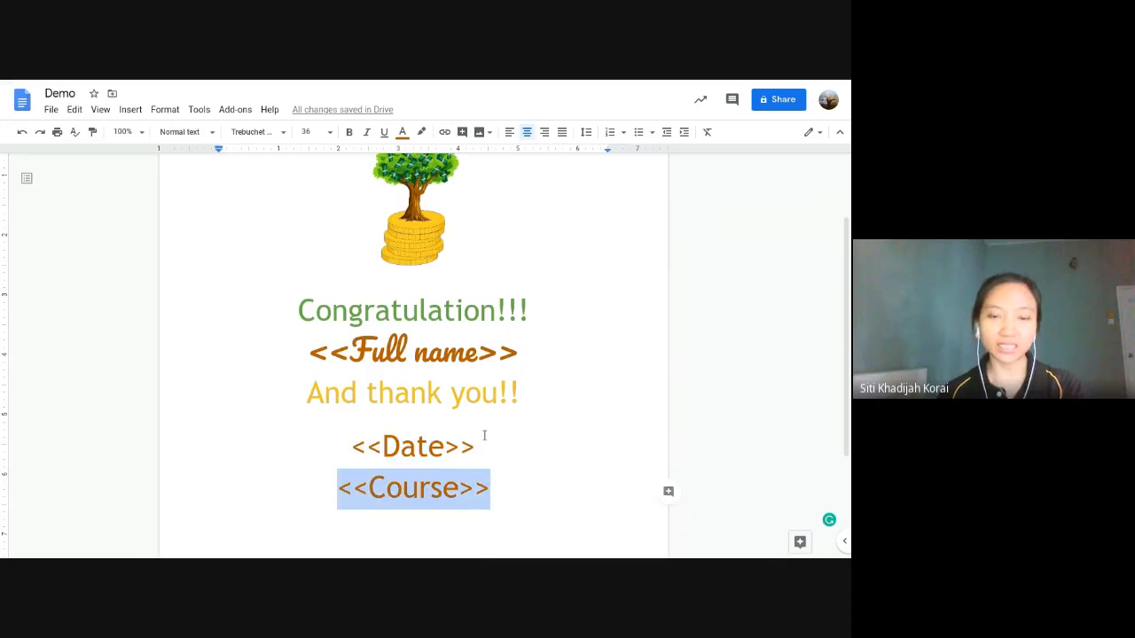
pyautogui.click(310, 352)
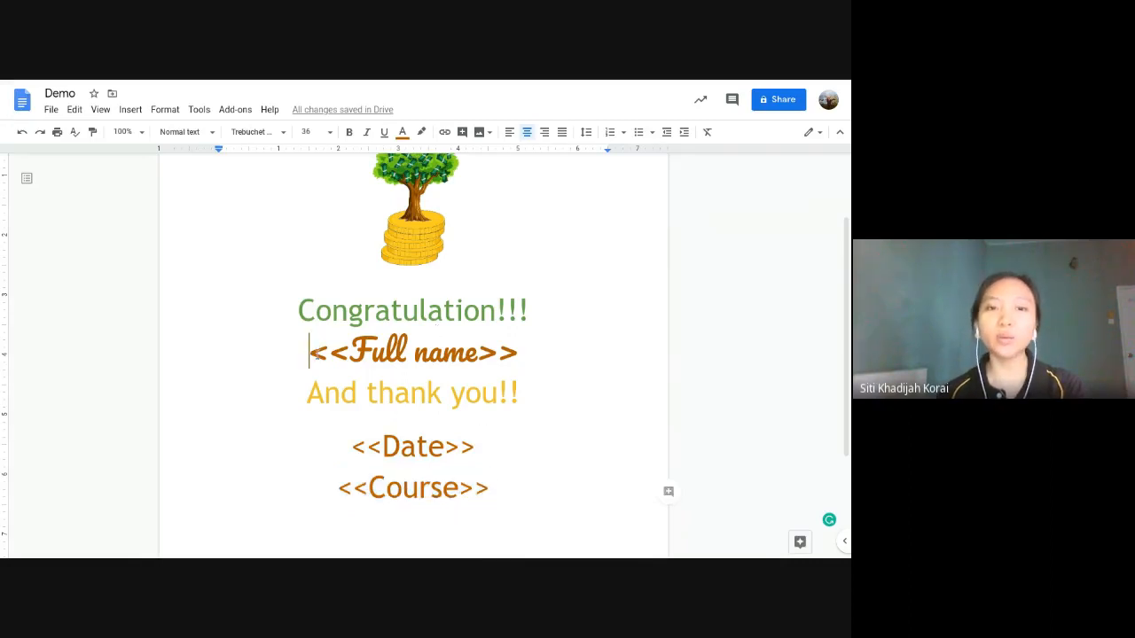
pyautogui.moveTo(310, 352); pyautogui.dragTo(512, 361)
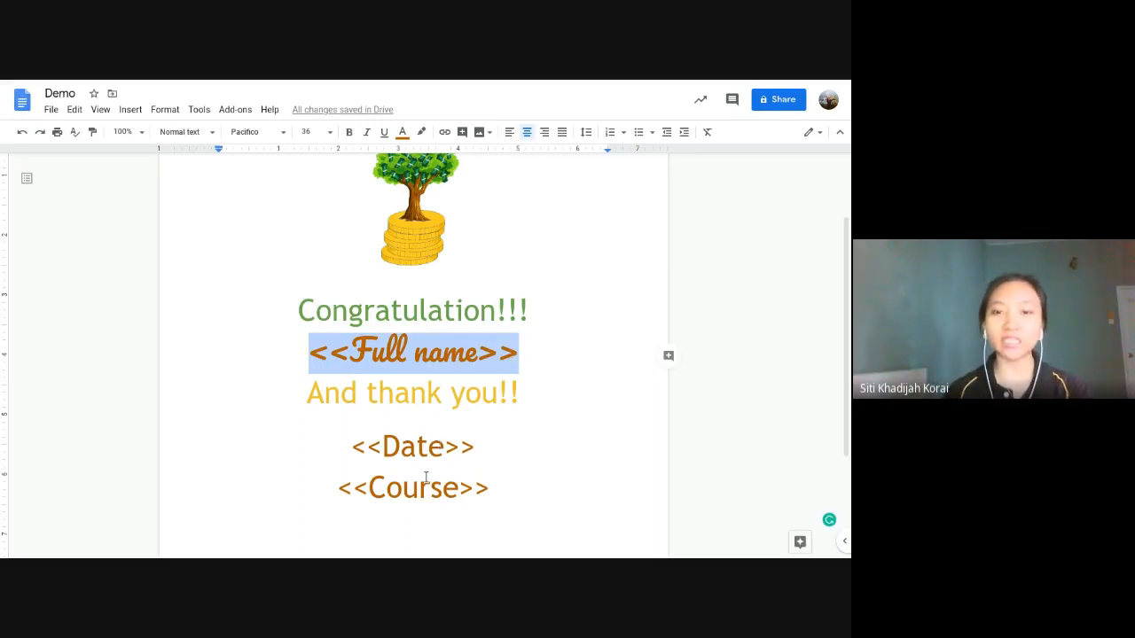
pyautogui.click(329, 358)
pyautogui.moveTo(330, 353); pyautogui.dragTo(350, 351)
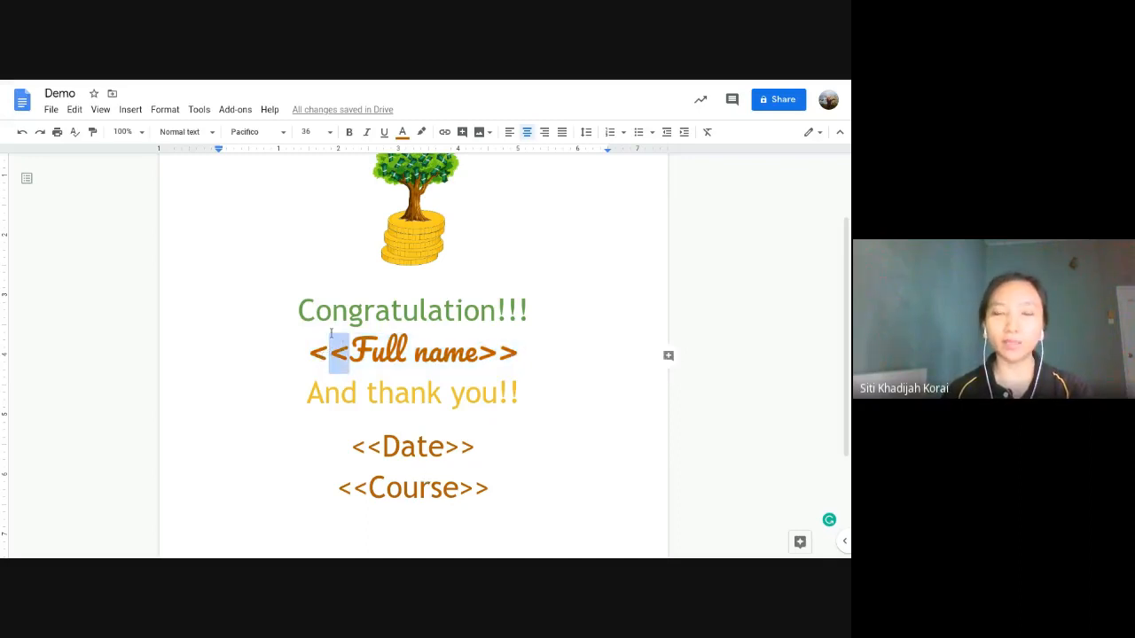
pyautogui.moveTo(300, 311); pyautogui.dragTo(556, 304)
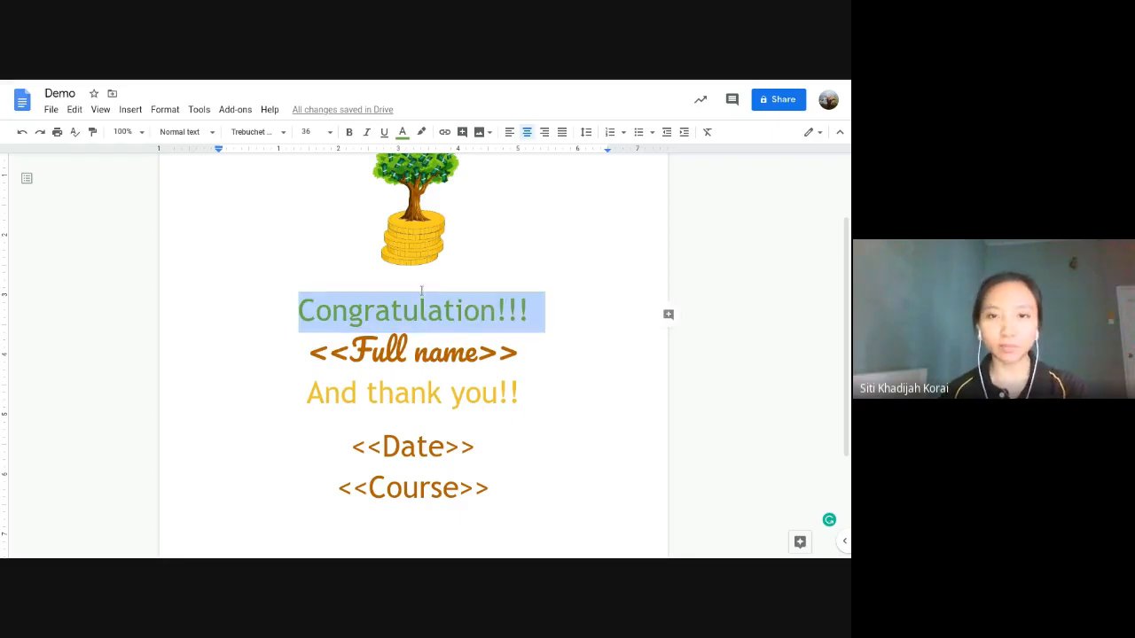
pyautogui.click(424, 390)
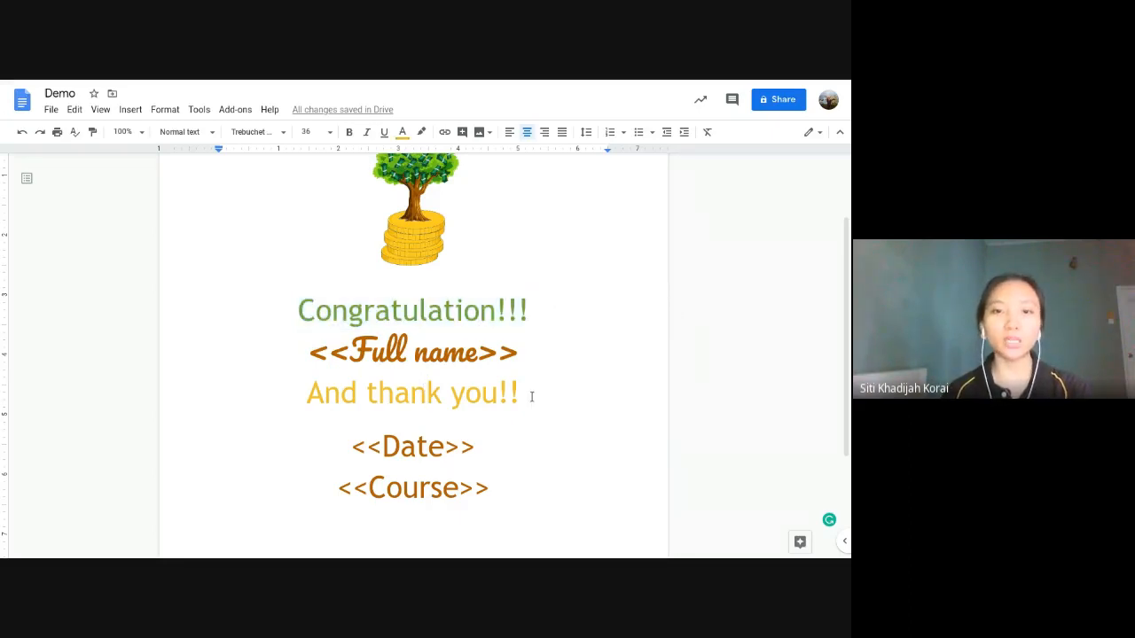
pyautogui.doubleClick(343, 354)
pyautogui.doubleClick(496, 353)
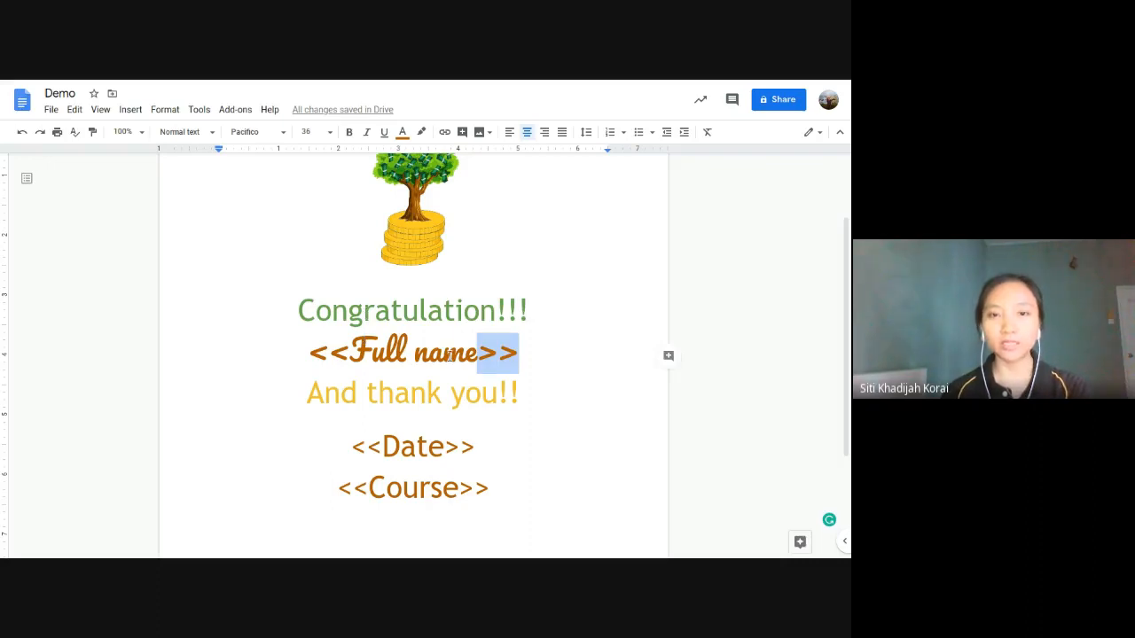
pyautogui.moveTo(526, 361); pyautogui.dragTo(313, 351)
pyautogui.click(330, 349)
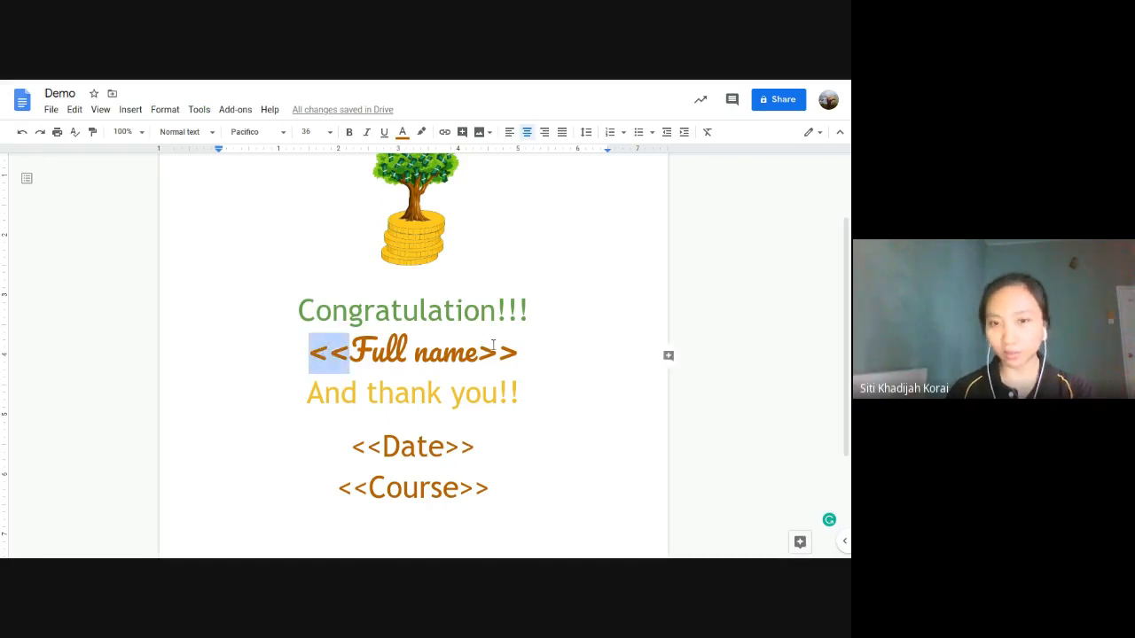
pyautogui.moveTo(479, 352); pyautogui.dragTo(519, 353)
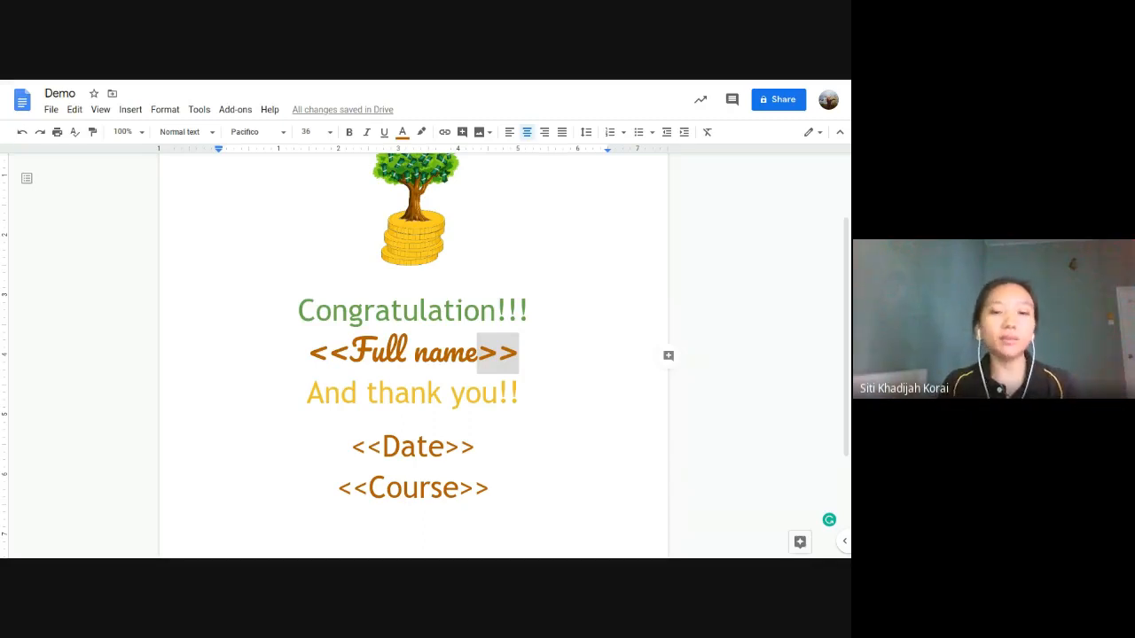
# Step: Delete 'Full' so the name placeholder reads <<name>>
pyautogui.click(430, 360)
pyautogui.moveTo(349, 354); pyautogui.dragTo(410, 362)
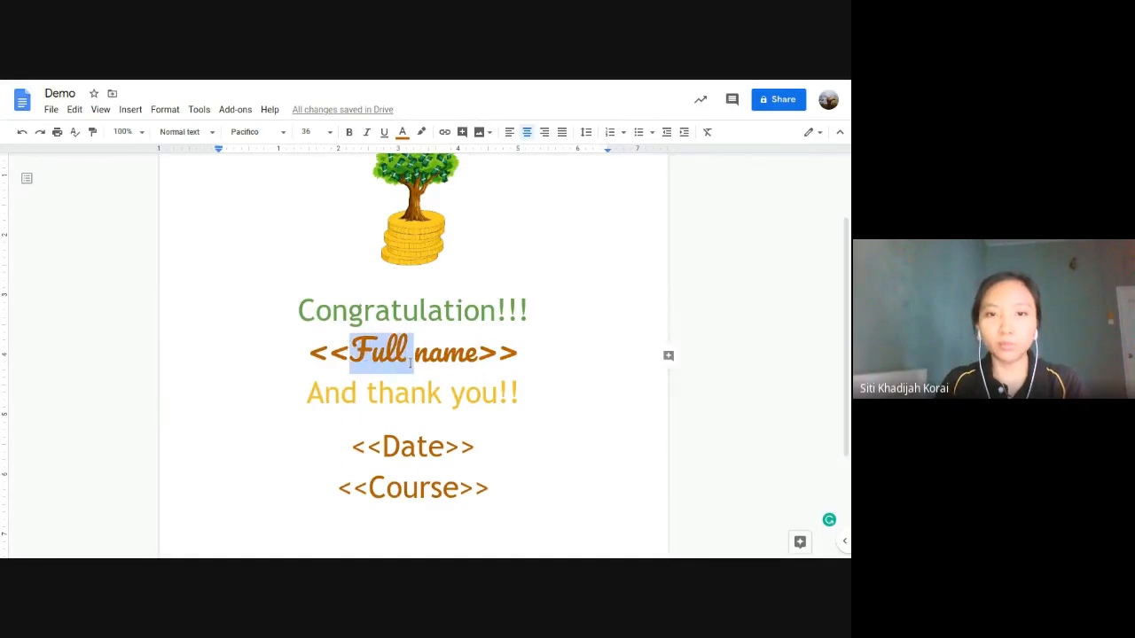
pyautogui.press('BackSpace')
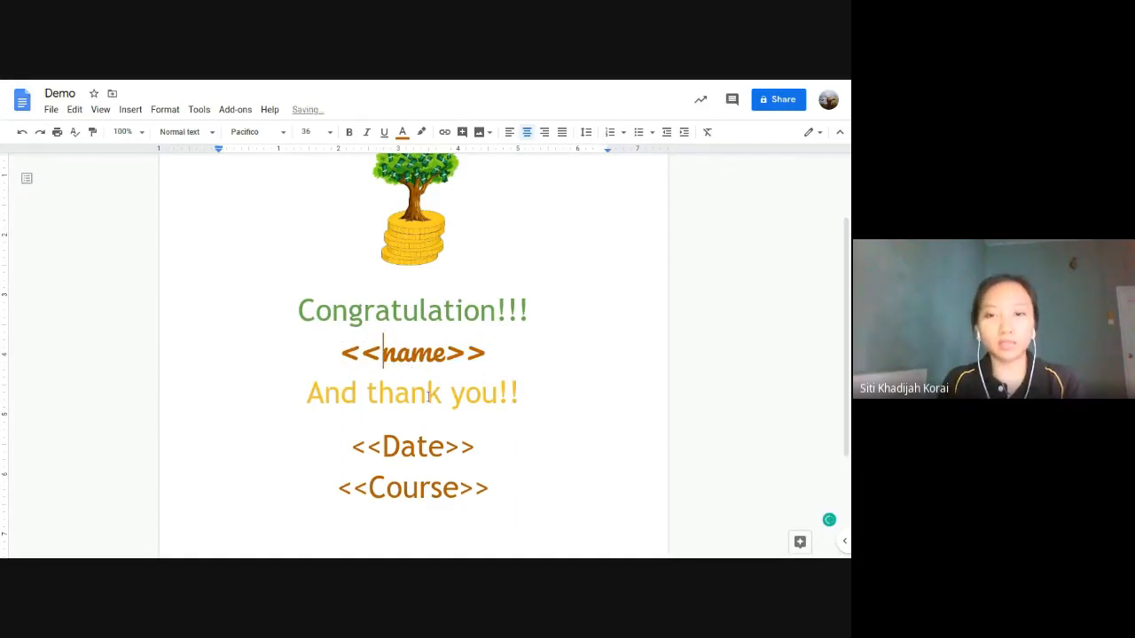
# Step: Replace the capital D and C so the tags read <<date>> and <<course>>
pyautogui.click(396, 446)
pyautogui.press('BackSpace')
pyautogui.write('d')
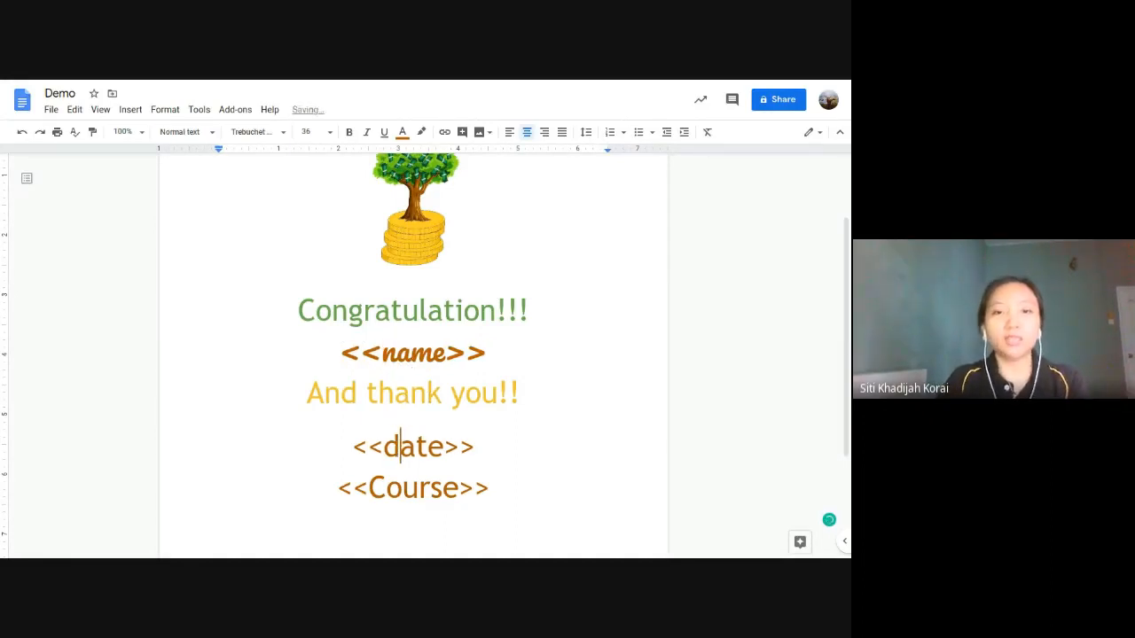
pyautogui.click(403, 487)
pyautogui.click(386, 487)
pyautogui.press('BackSpace')
pyautogui.write('c')
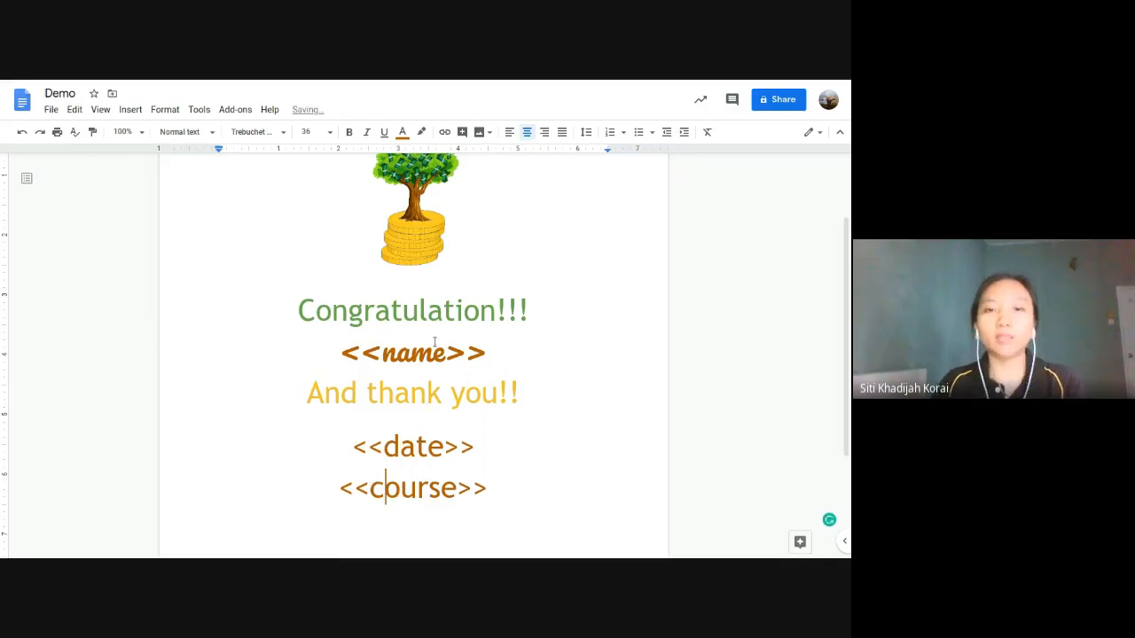
# Step: Select the <<name>> placeholder and check the font list, leaving the font unchanged
pyautogui.click(434, 346)
pyautogui.click(480, 309)
pyautogui.click(488, 350)
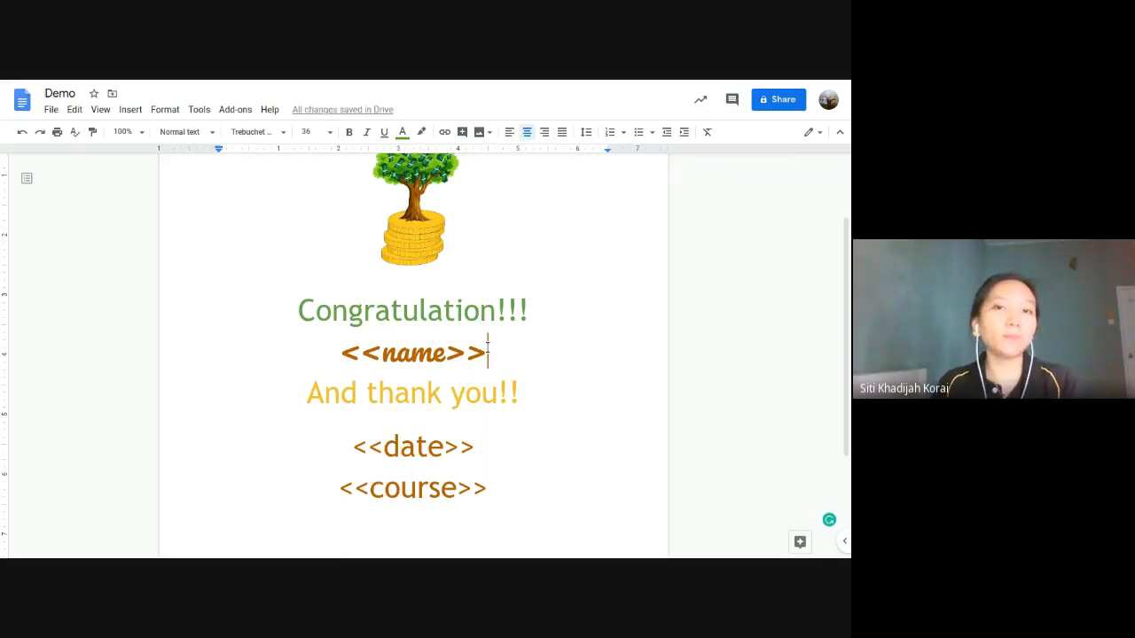
pyautogui.moveTo(335, 351); pyautogui.dragTo(488, 352)
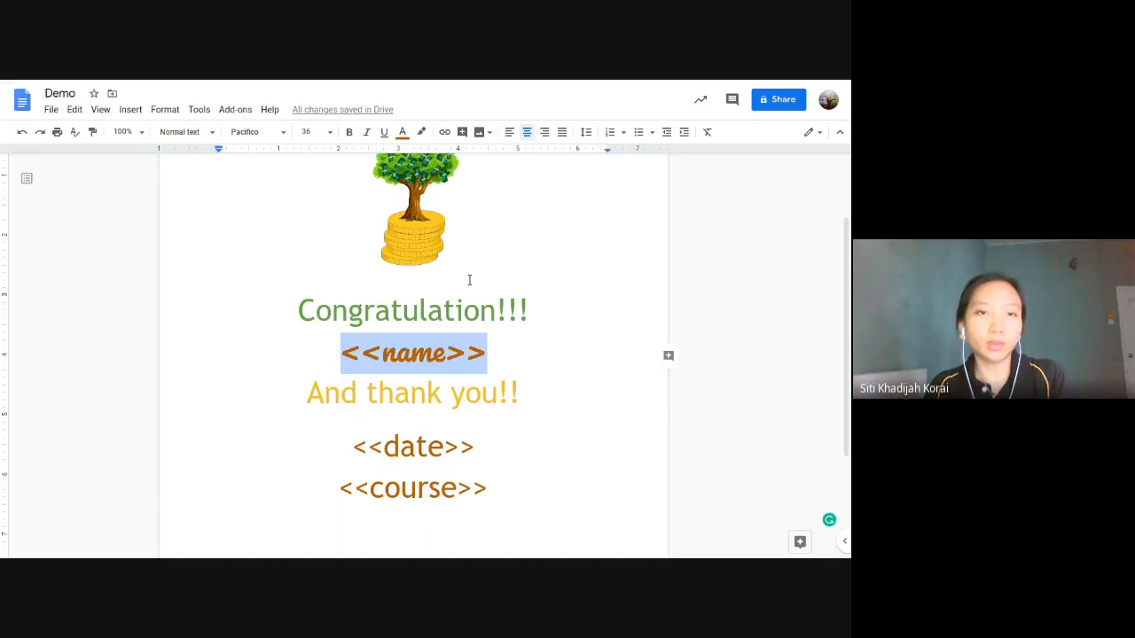
pyautogui.click(282, 133)
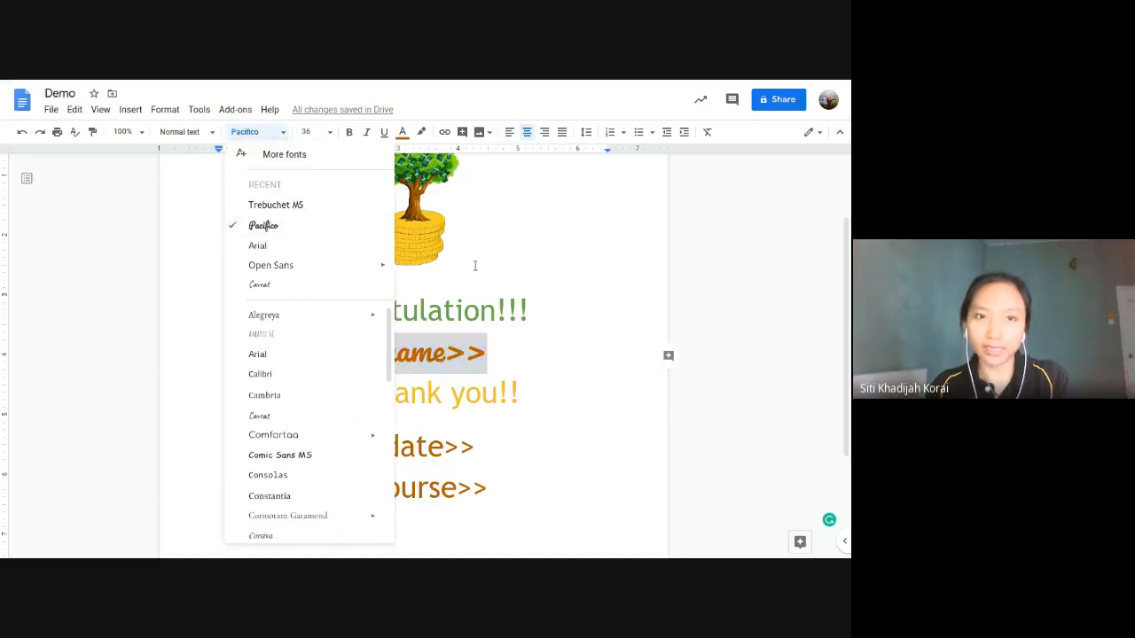
pyautogui.doubleClick(508, 353)
pyautogui.click(507, 353)
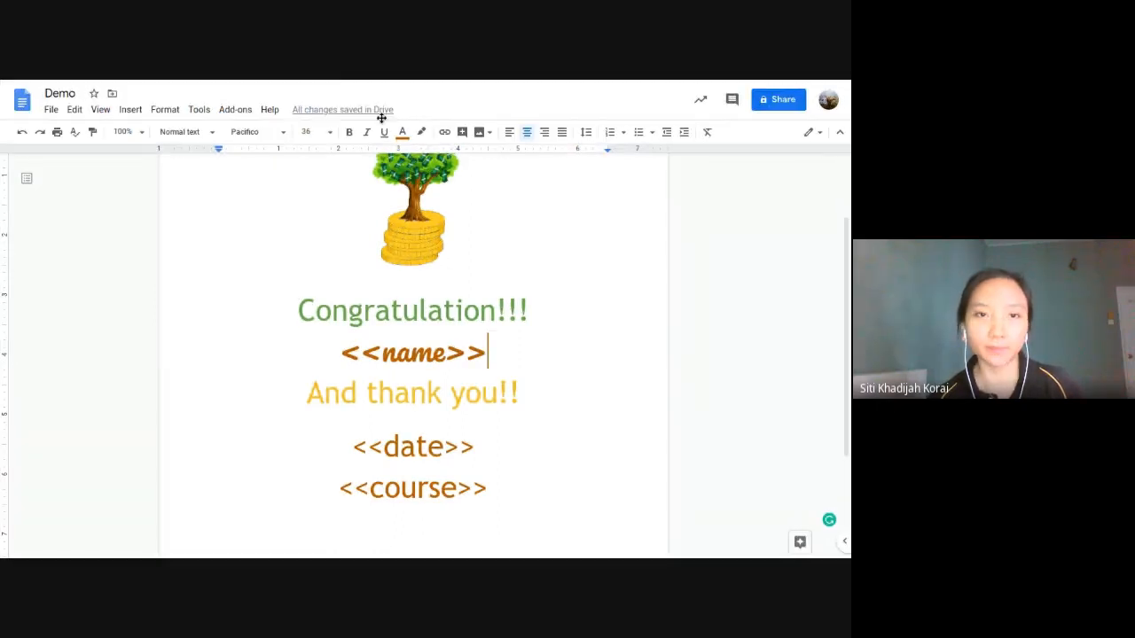
pyautogui.moveTo(335, 83)
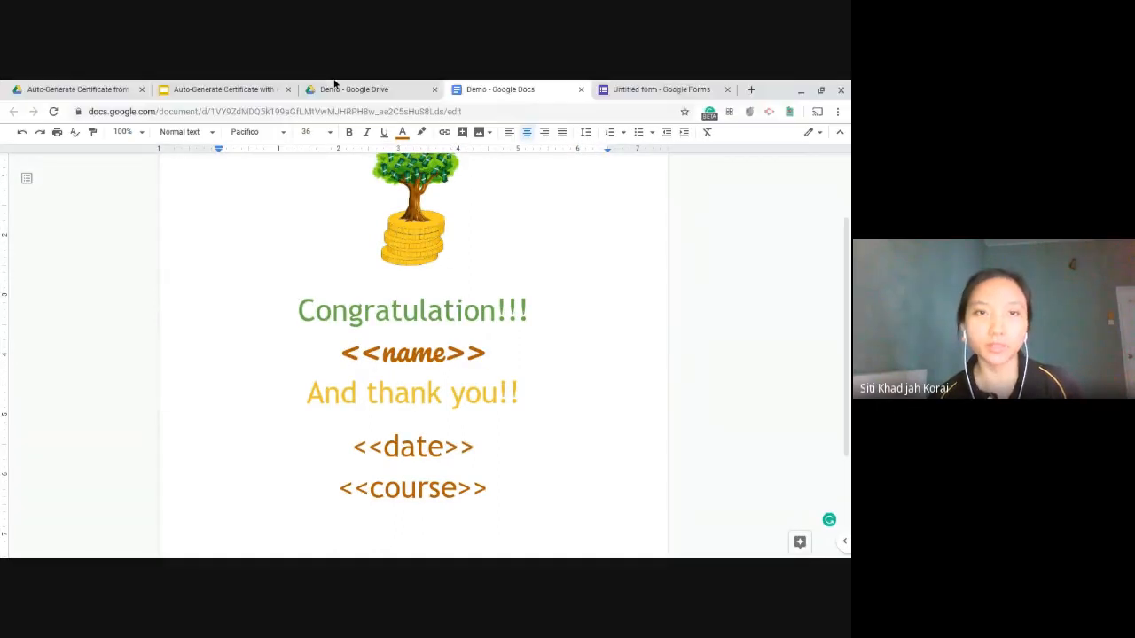
# Step: Advance the tutorial slides from Create Certificate Template to the Create A New Form slide
pyautogui.click(224, 90)
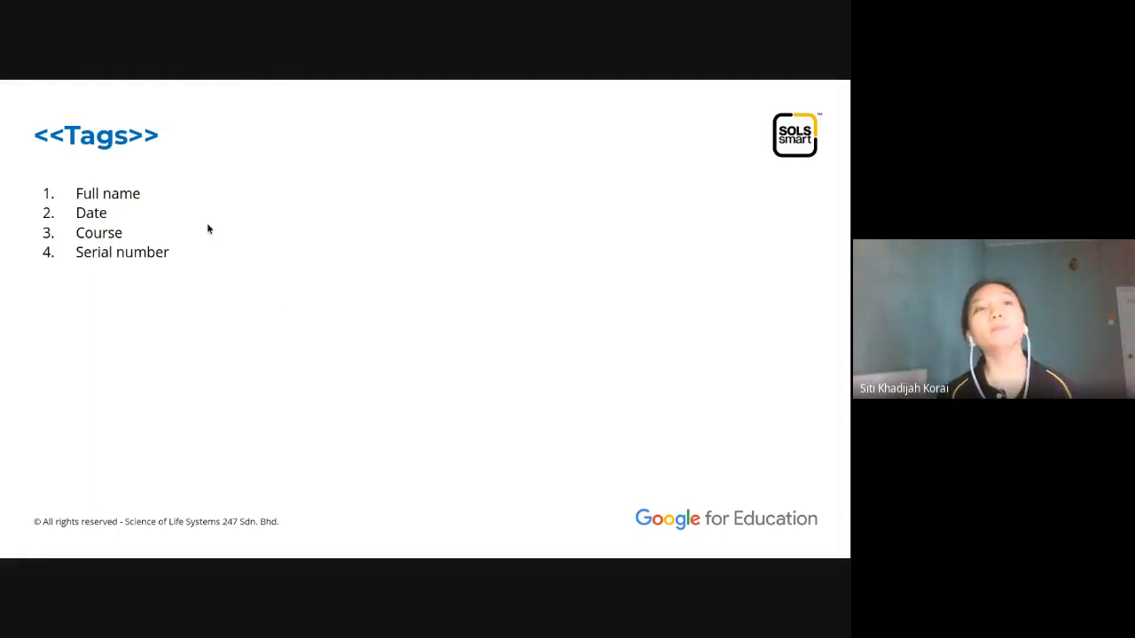
pyautogui.press('Right')
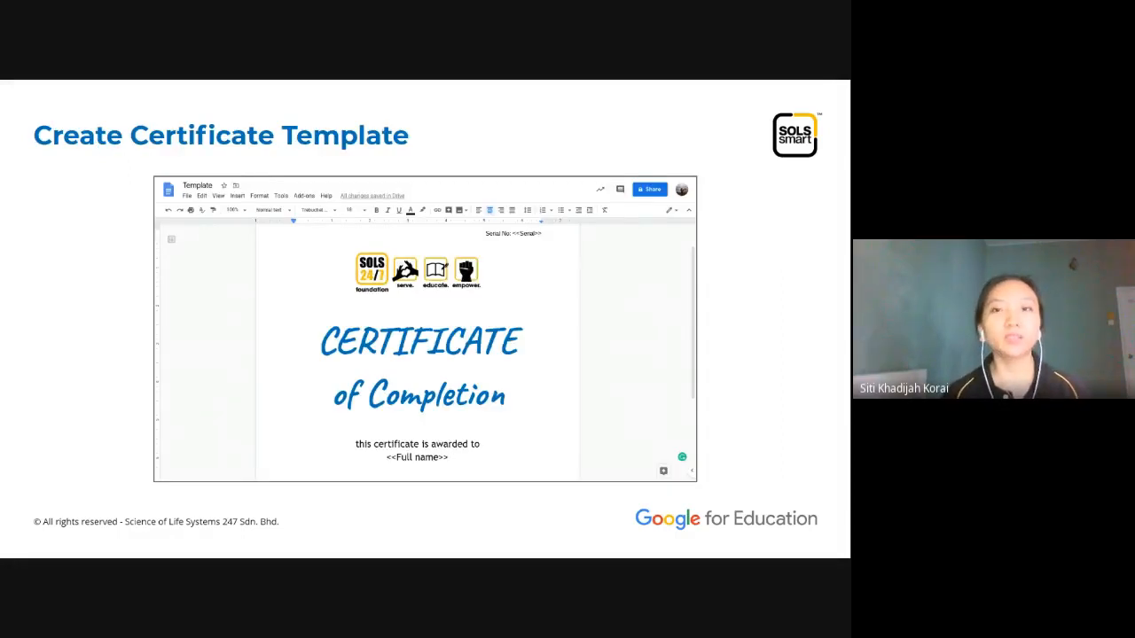
pyautogui.click(426, 310)
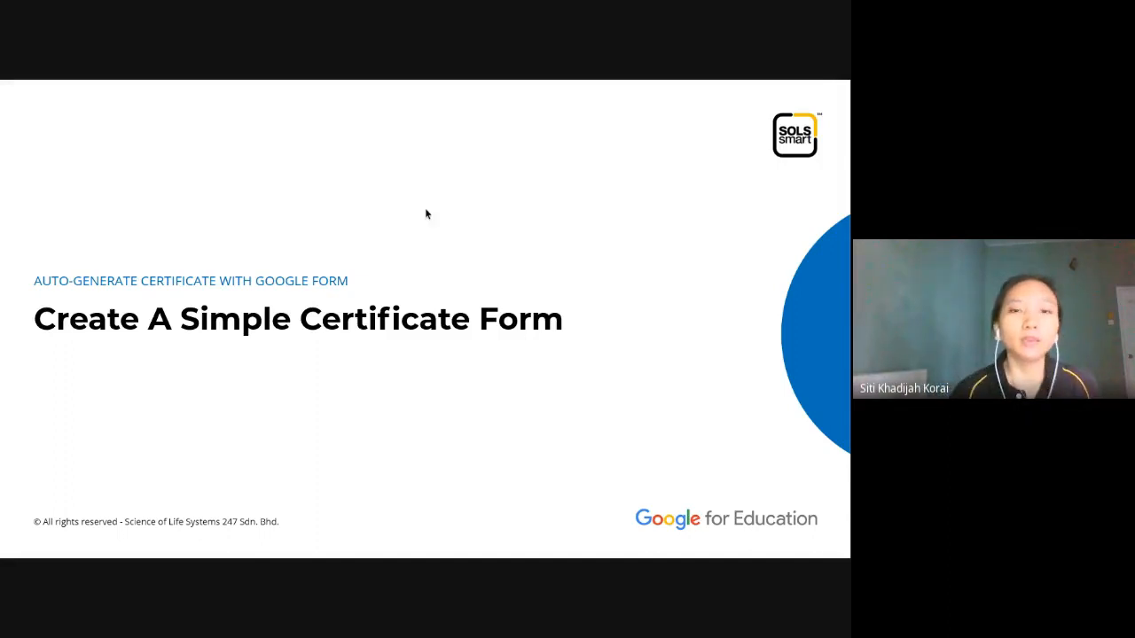
pyautogui.press('Right')
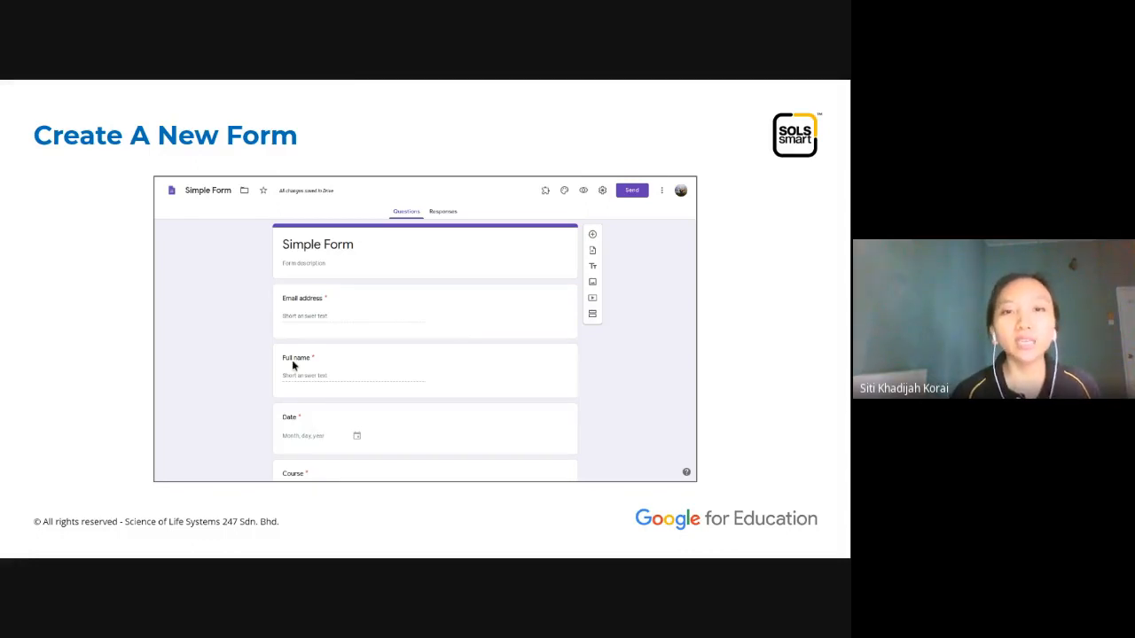
pyautogui.moveTo(325, 85)
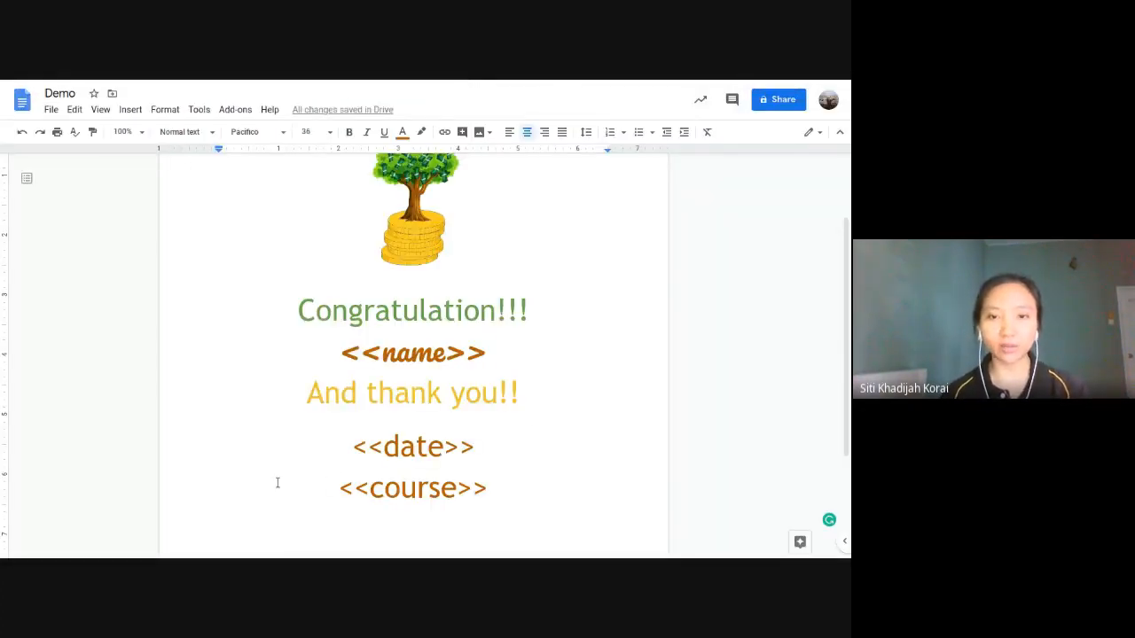
# Step: Highlight <<name>>, <<date>> and <<course>> one by one, then bring up the Untitled form in Google Forms
pyautogui.scroll(2, 464, 358)
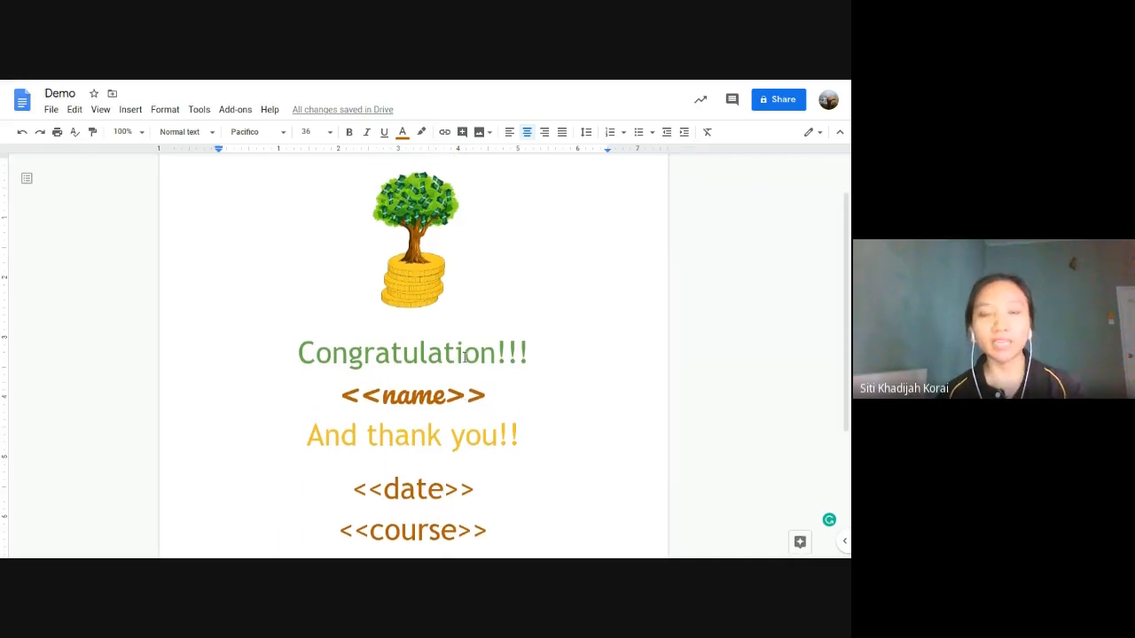
pyautogui.scroll(-4, 463, 356)
pyautogui.scroll(1, 466, 356)
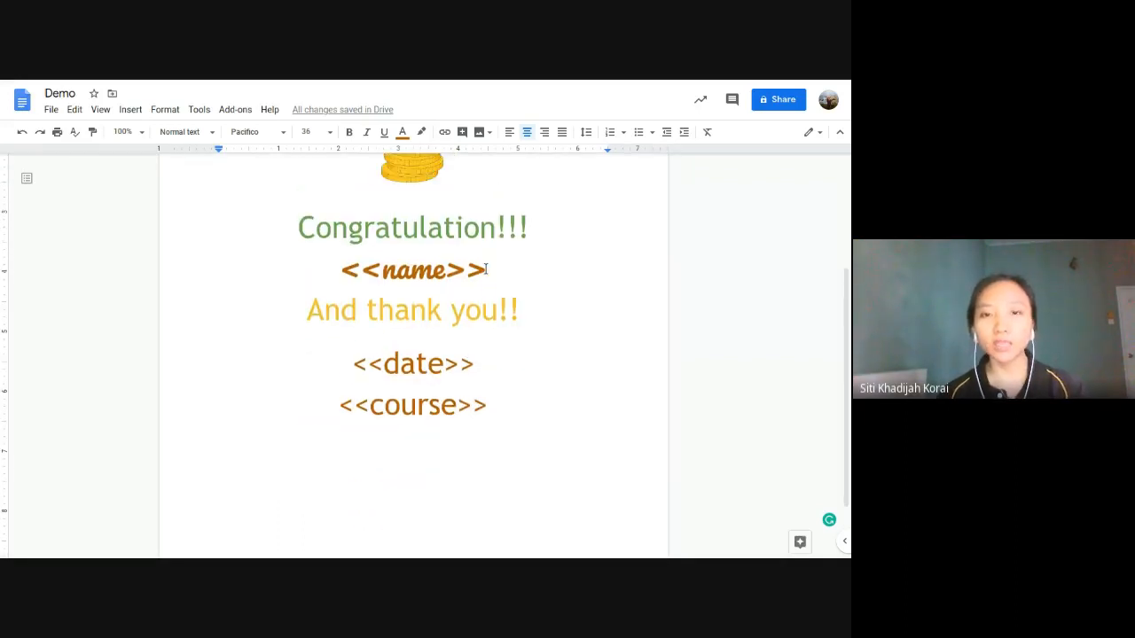
pyautogui.moveTo(496, 268); pyautogui.dragTo(349, 259)
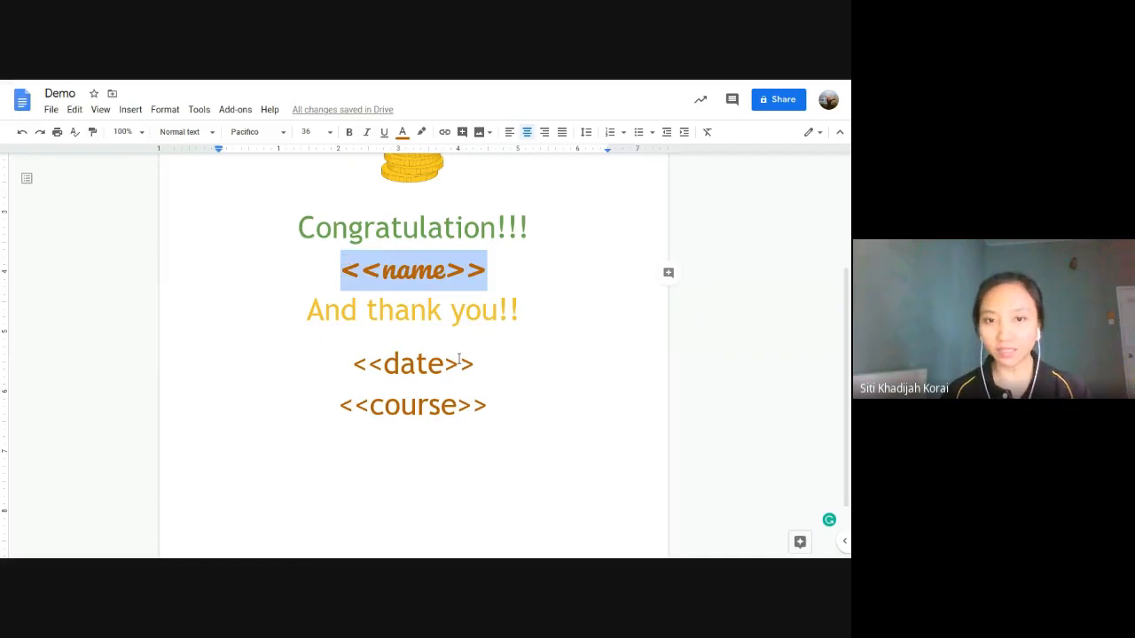
pyautogui.moveTo(470, 360); pyautogui.dragTo(352, 351)
pyautogui.moveTo(496, 405); pyautogui.dragTo(346, 406)
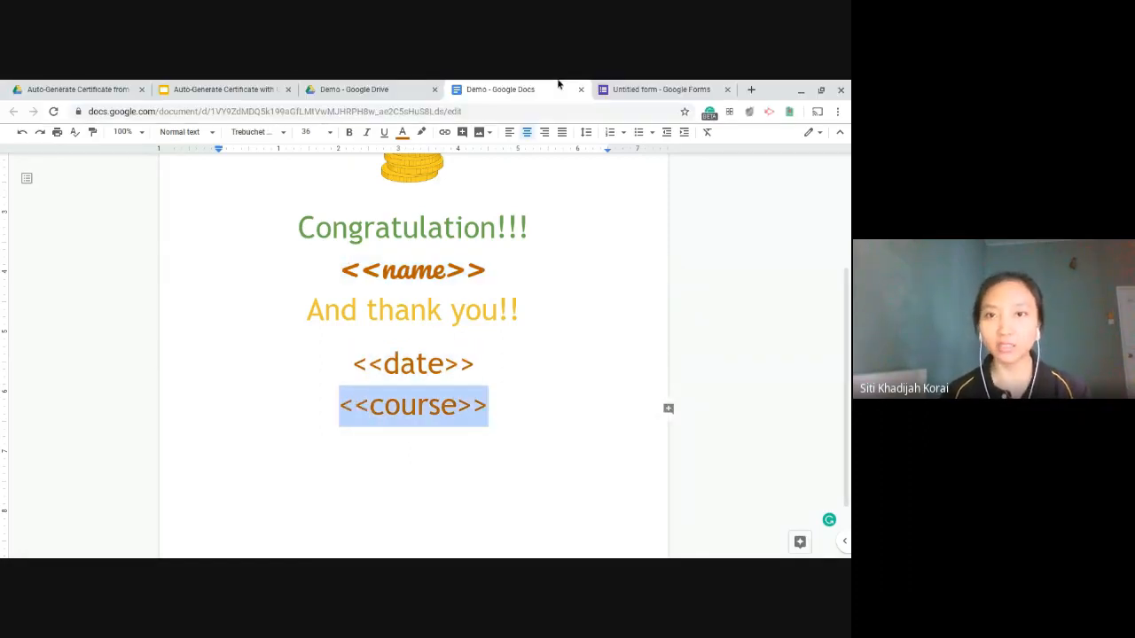
pyautogui.click(620, 89)
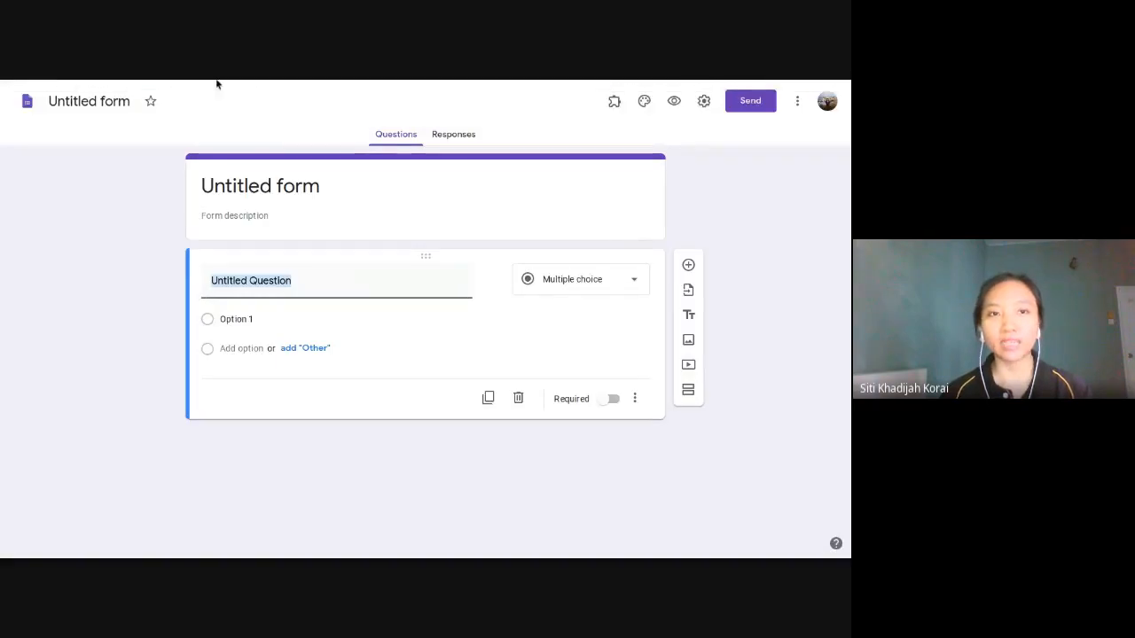
pyautogui.click(376, 86)
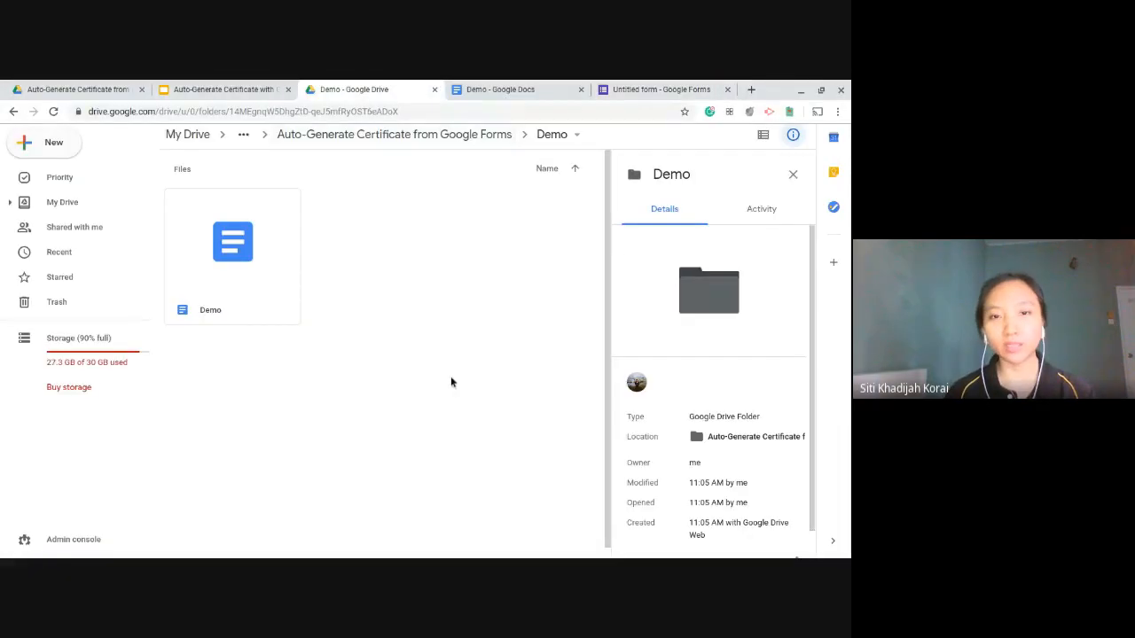
pyautogui.click(45, 149)
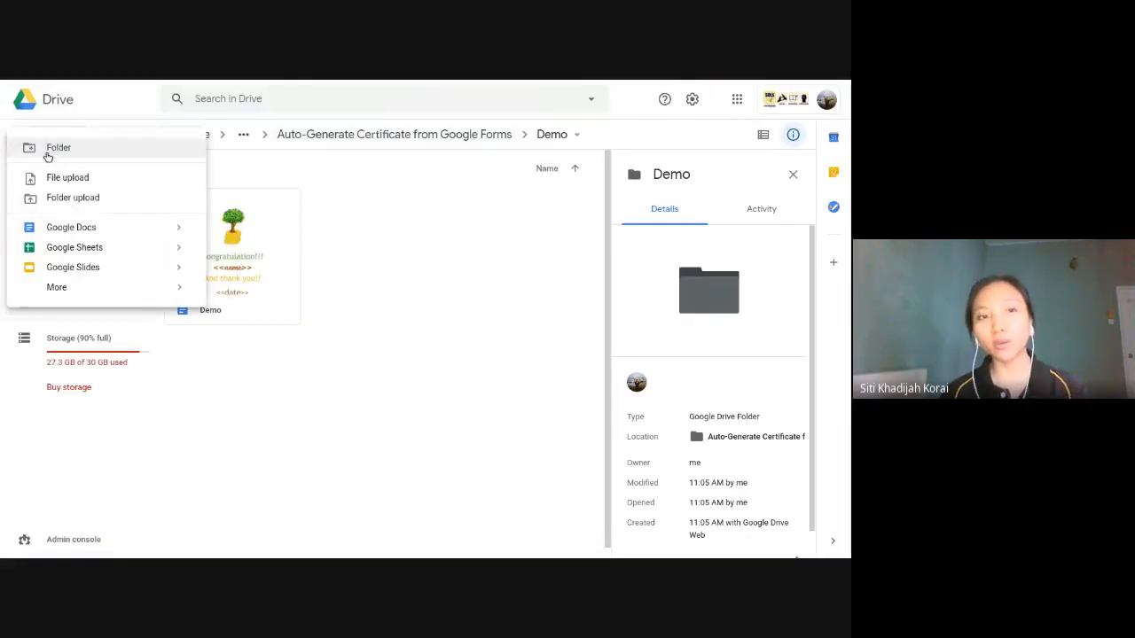
pyautogui.moveTo(95, 287)
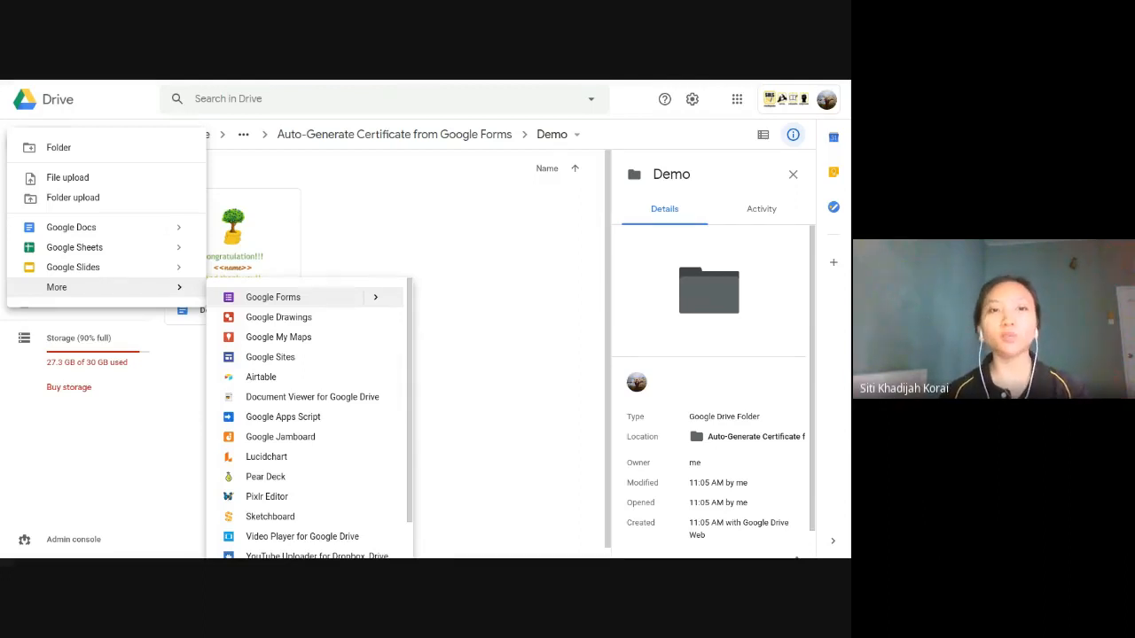
pyautogui.click(627, 84)
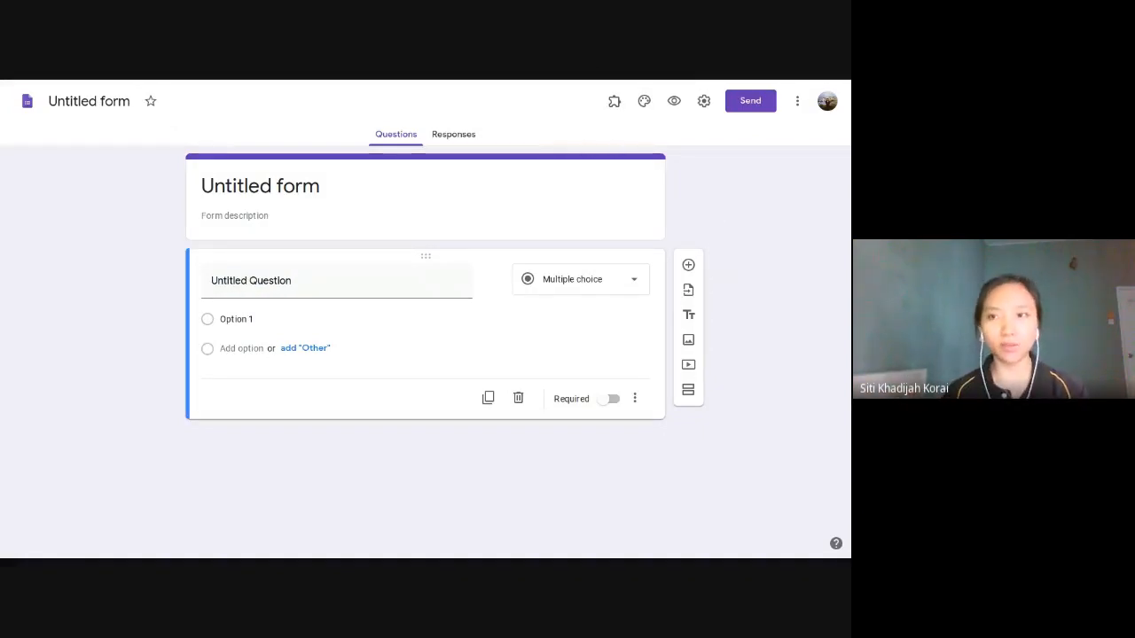
# Step: Title the form 'Demo'
pyautogui.click(103, 101)
pyautogui.write('Demo')
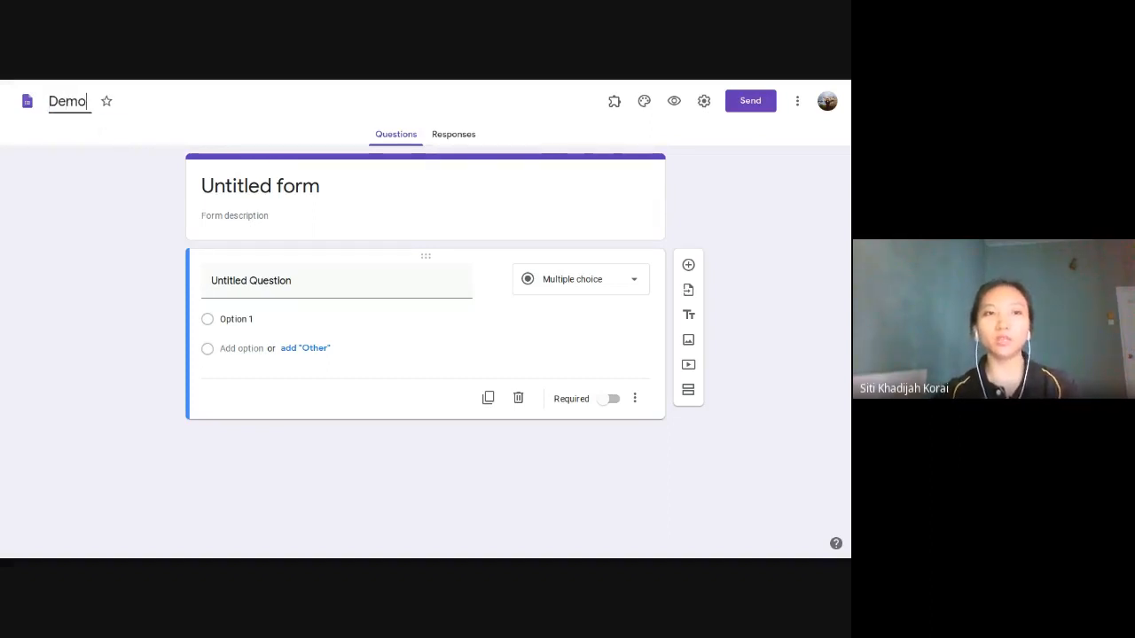
pyautogui.press('Return')
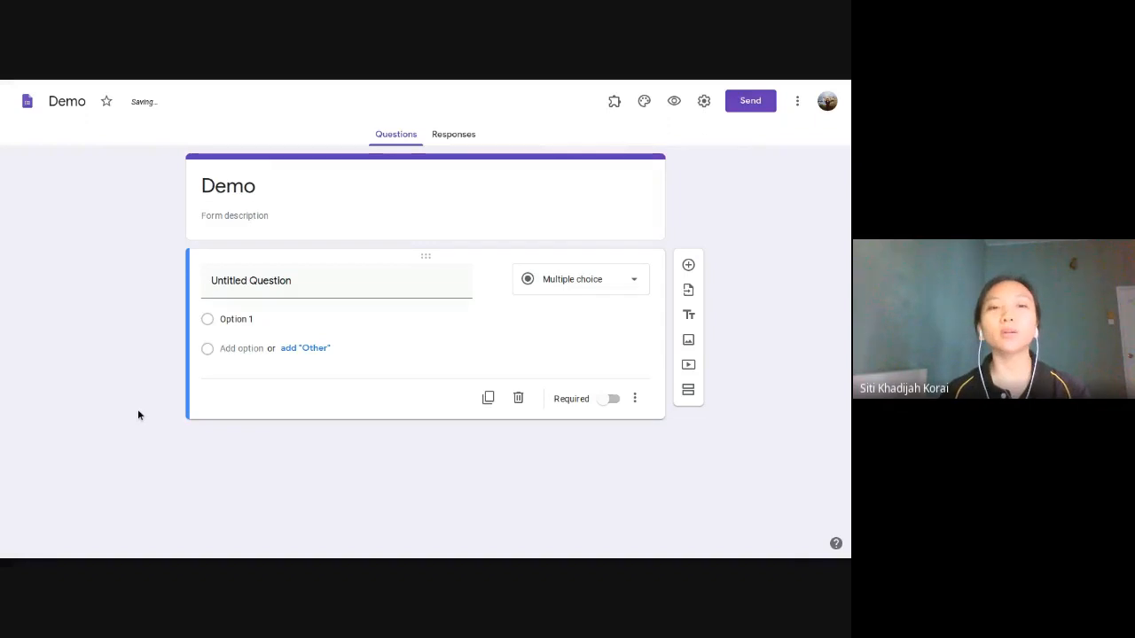
# Step: Compare the Demo form with the certificate document, ending back on the form
pyautogui.click(505, 87)
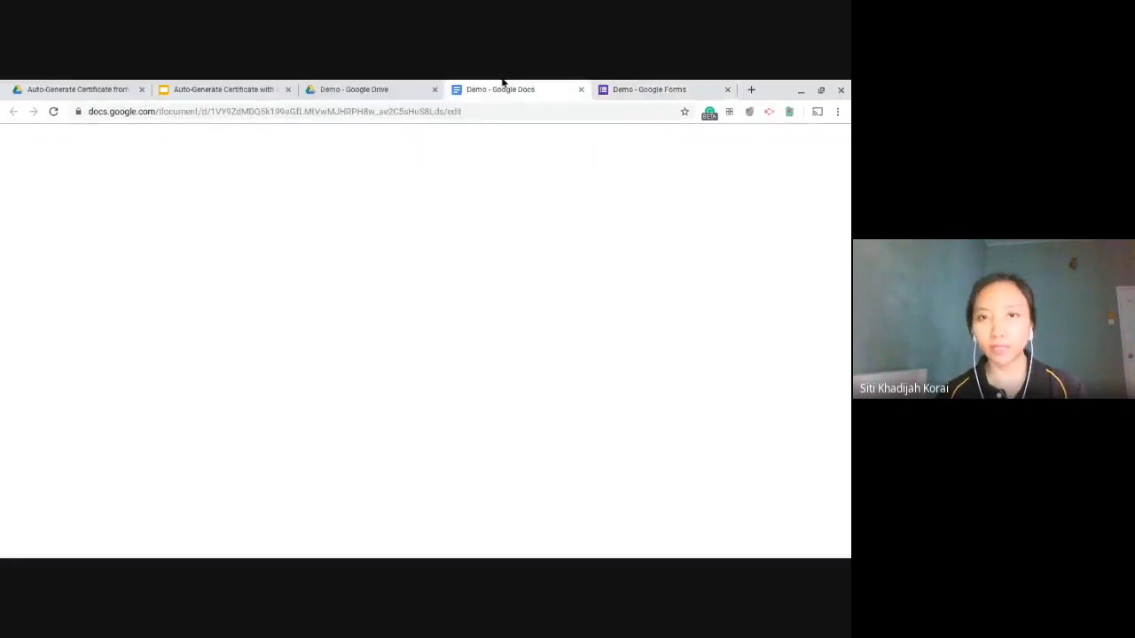
pyautogui.click(628, 86)
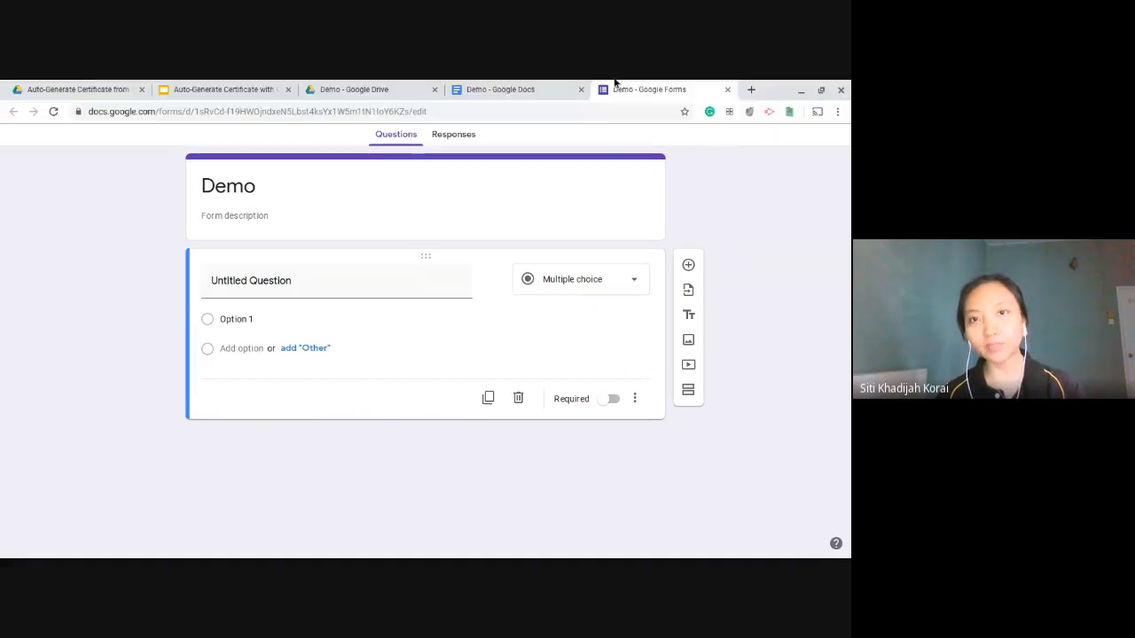
pyautogui.click(562, 87)
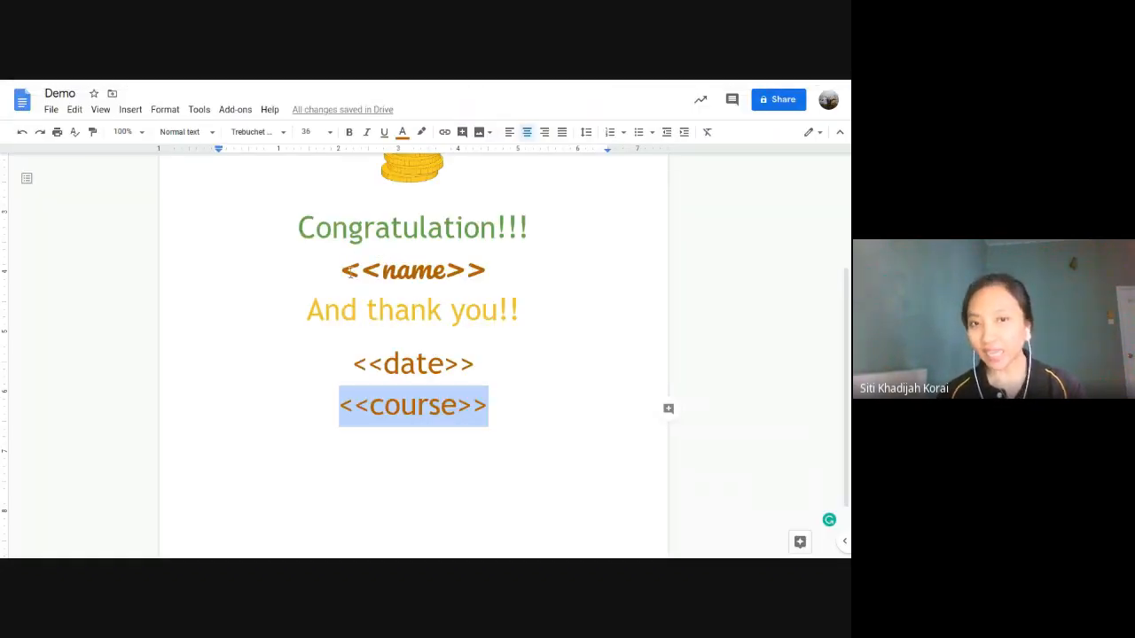
pyautogui.click(671, 86)
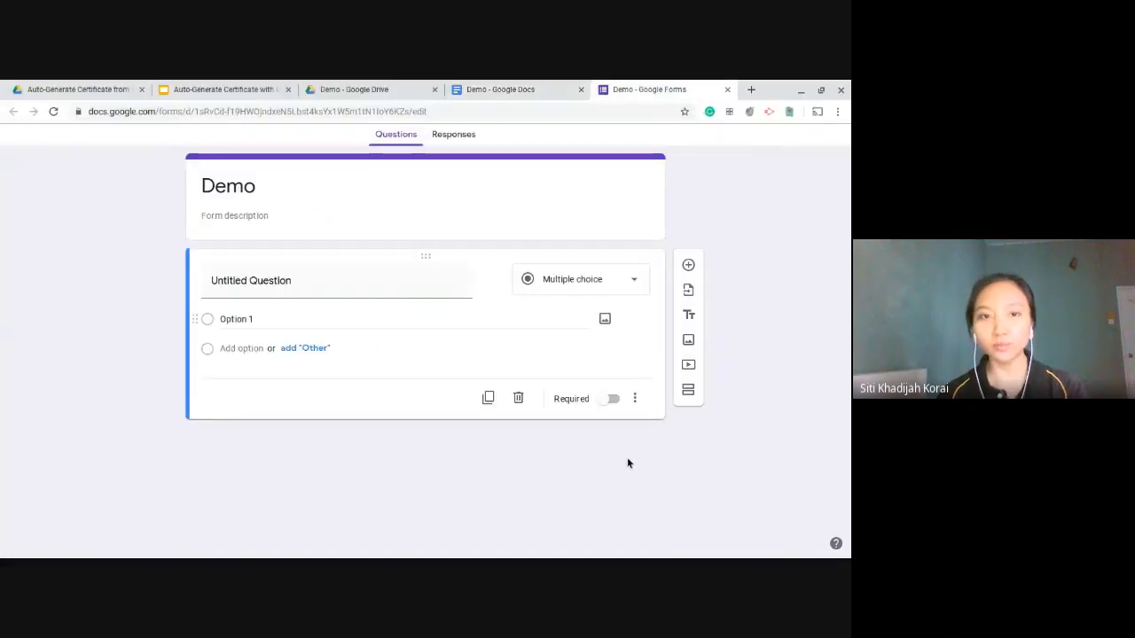
# Step: Title the first question 'Full name?' and add a blank second question below it
pyautogui.click(392, 279)
pyautogui.write('N')
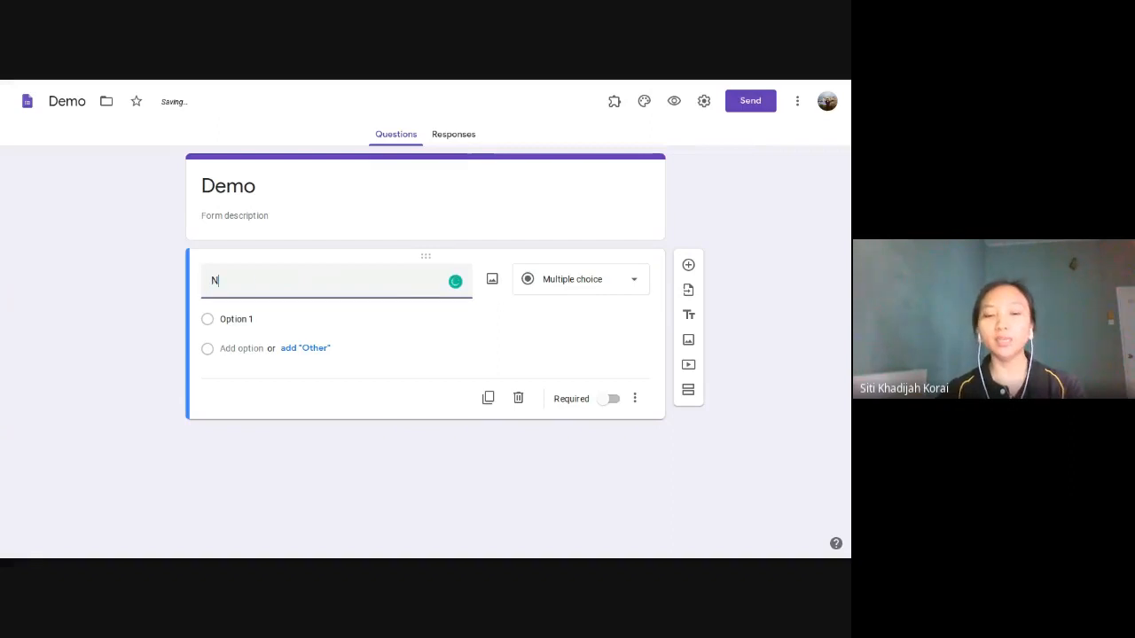
pyautogui.write('ull name?')
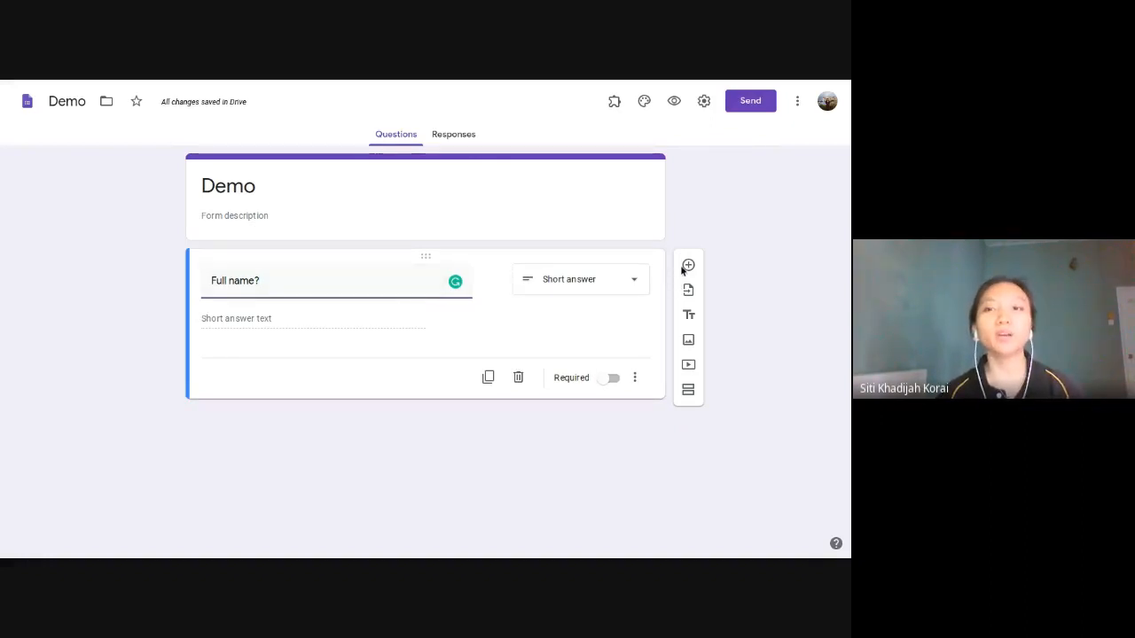
pyautogui.click(688, 265)
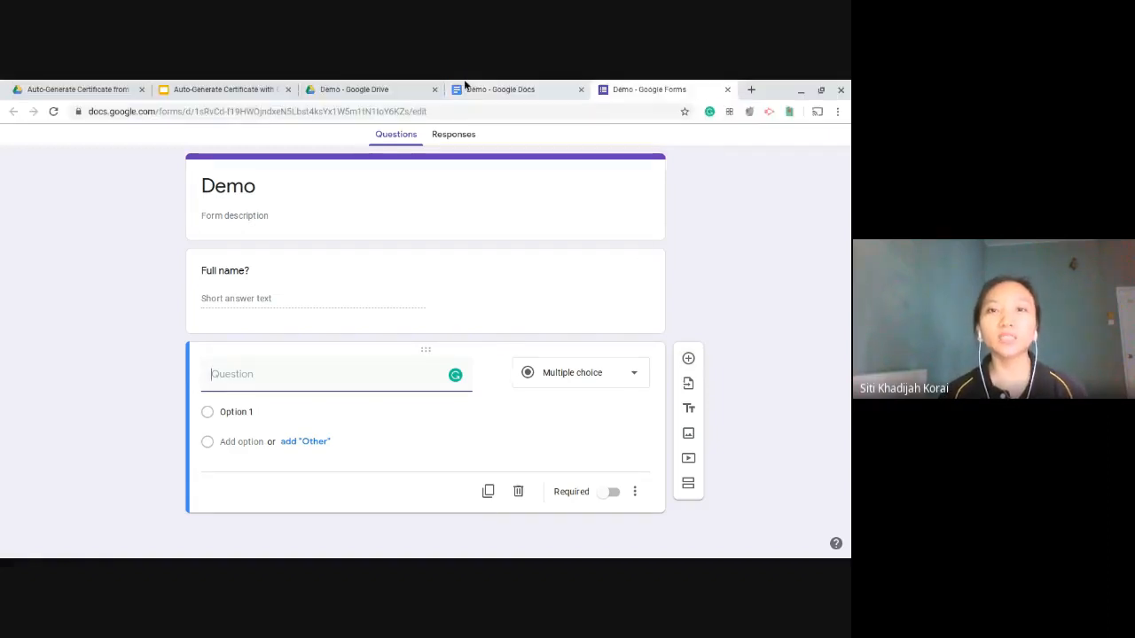
# Step: Add a Date-type question titled 'Date' to match <<date>>, then start another question
pyautogui.click(470, 87)
pyautogui.moveTo(476, 364); pyautogui.dragTo(347, 365)
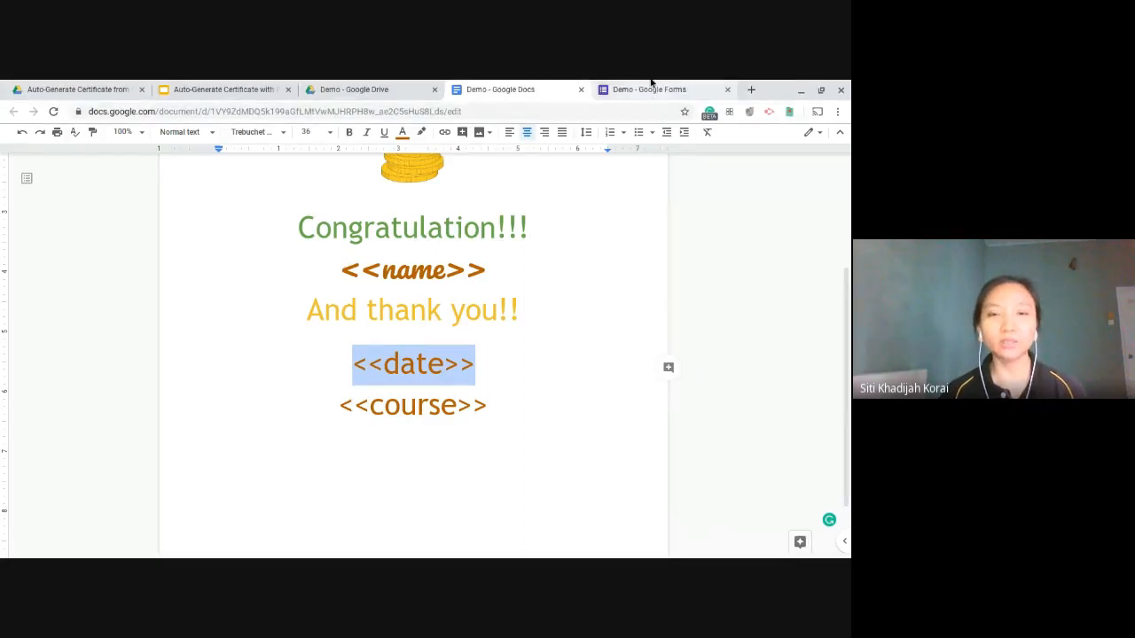
pyautogui.click(653, 88)
pyautogui.click(318, 368)
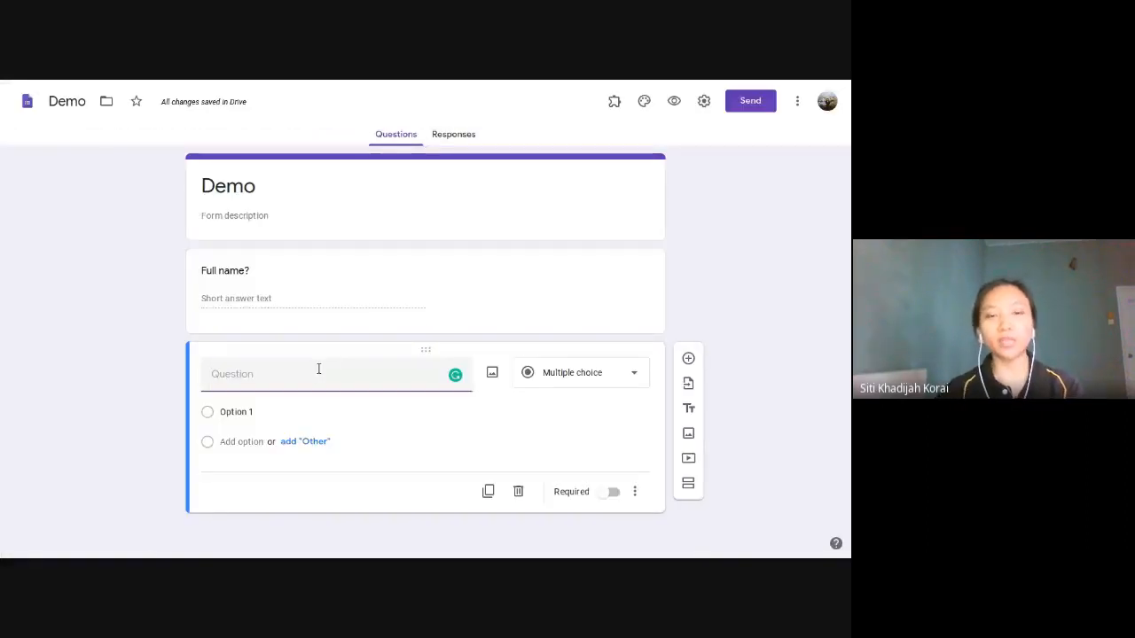
pyautogui.write('Date')
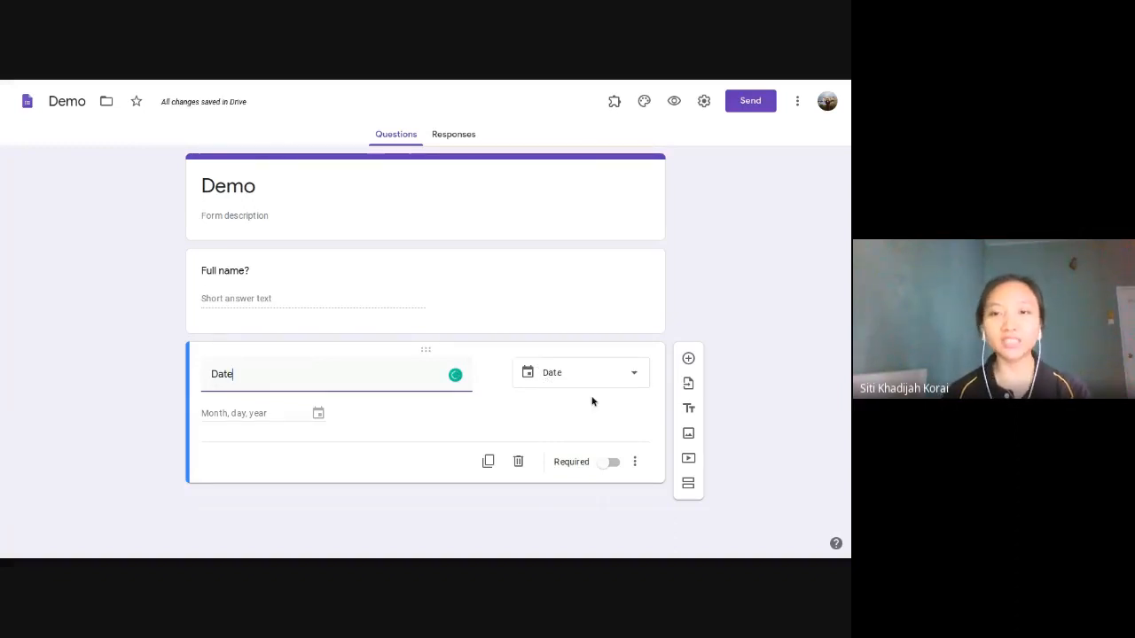
pyautogui.click(635, 380)
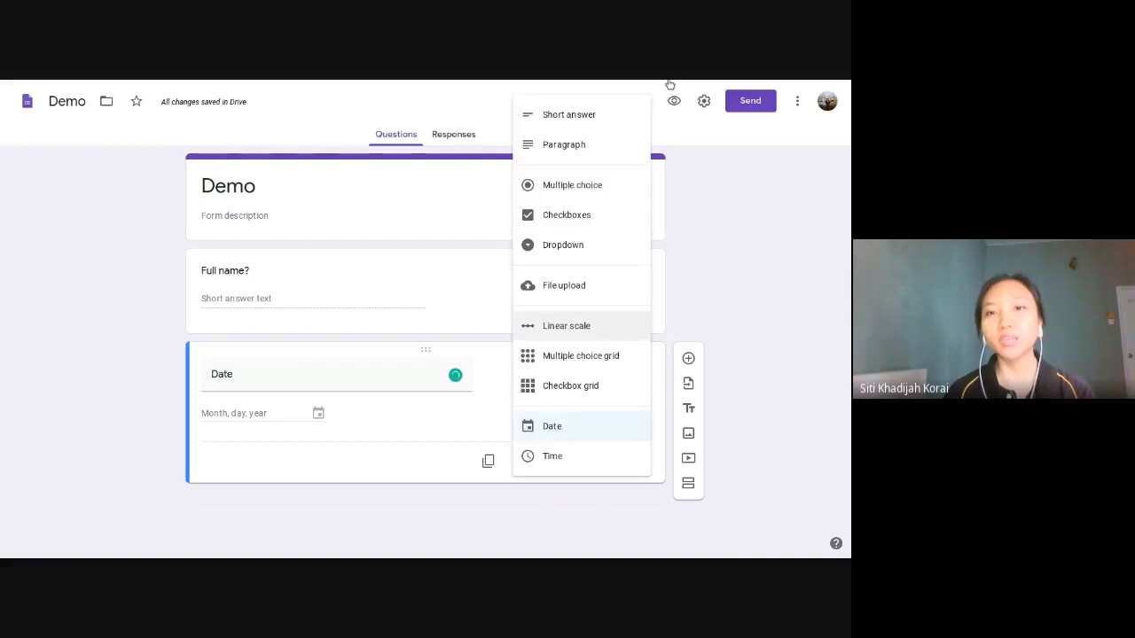
pyautogui.click(606, 437)
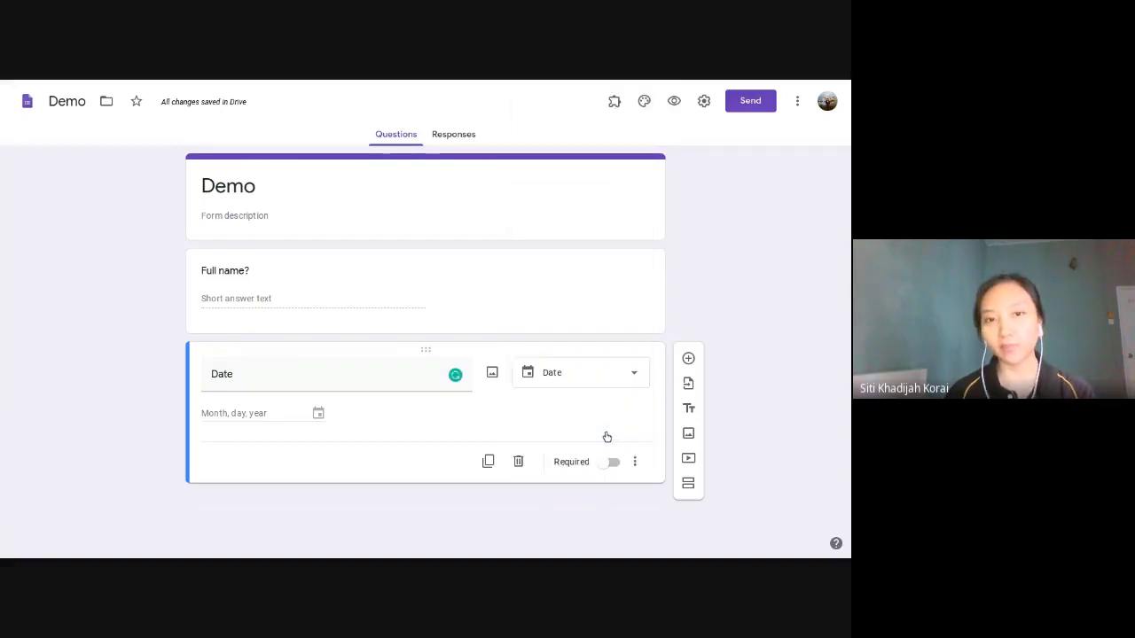
pyautogui.click(687, 359)
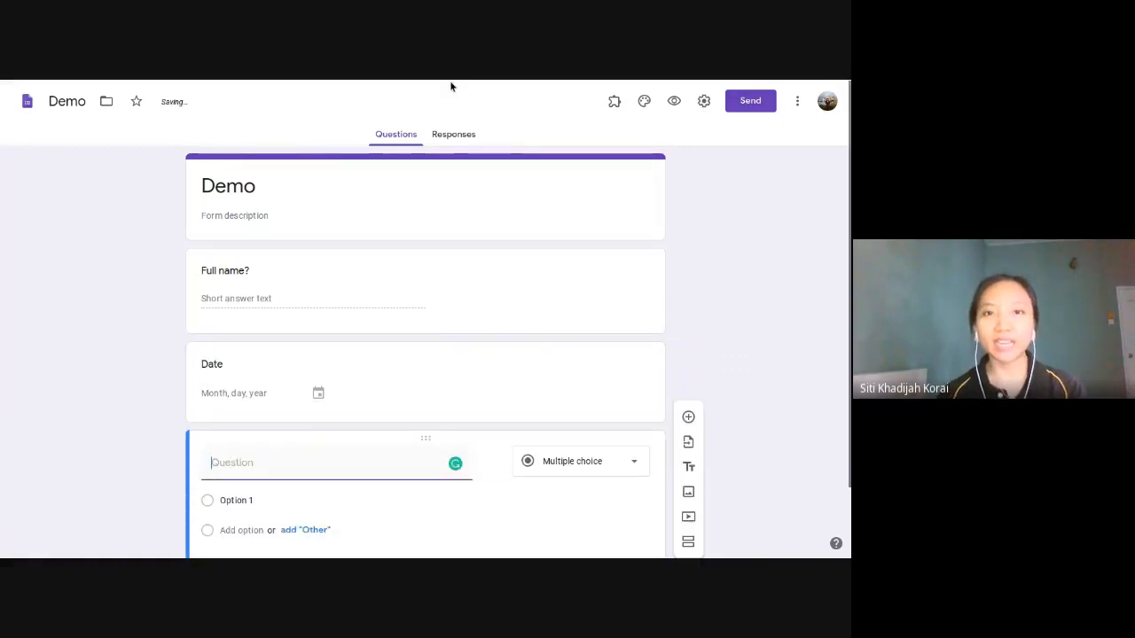
# Step: Look up the <<course>> placeholder in the certificate, then return to the form
pyautogui.click(483, 85)
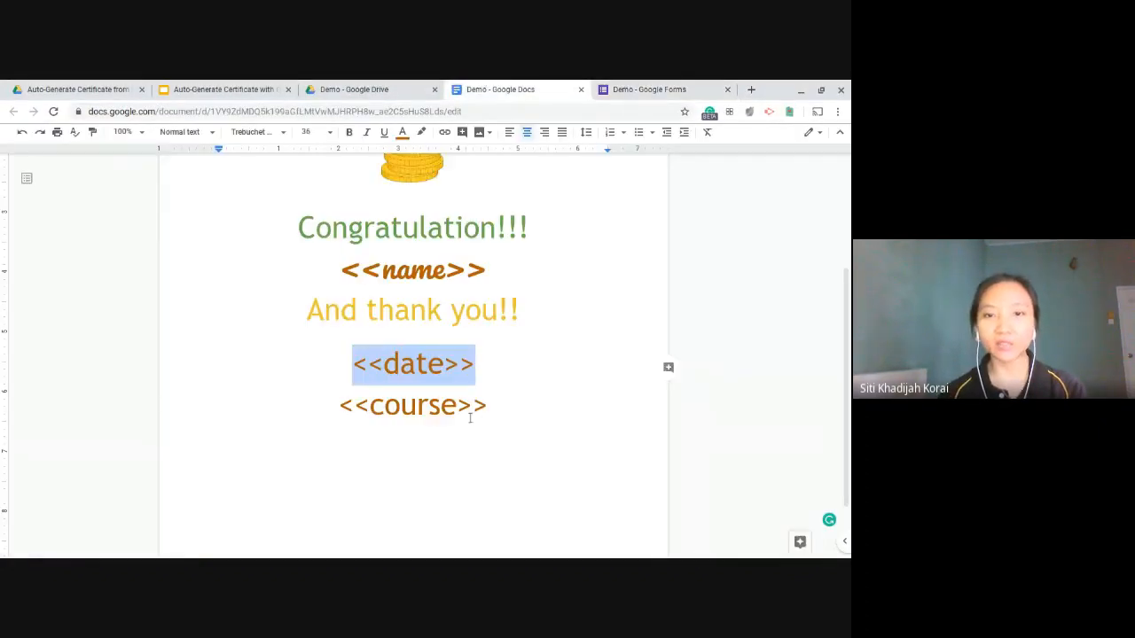
pyautogui.moveTo(487, 406); pyautogui.dragTo(355, 406)
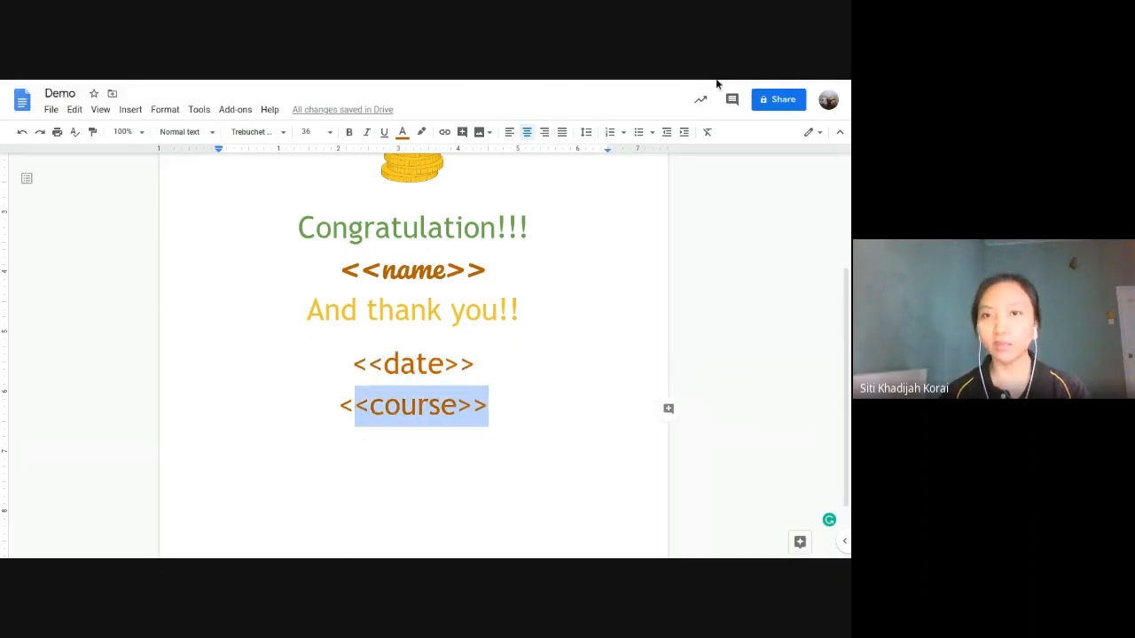
pyautogui.click(679, 85)
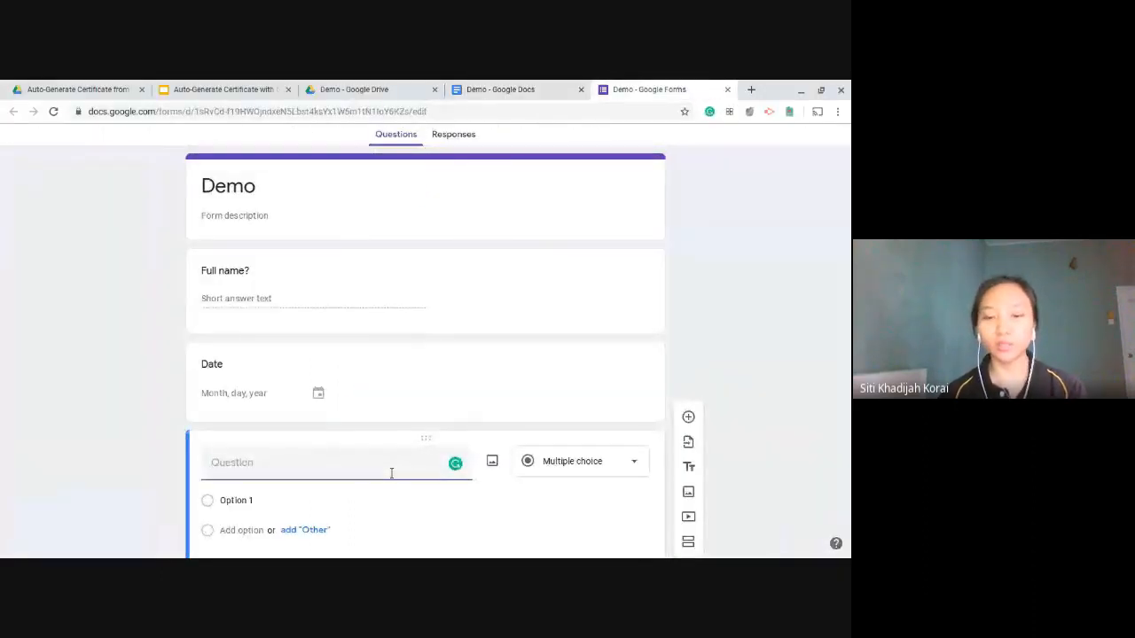
# Step: Title the question 'Course' with options Course A, Course B, Course C and Course D
pyautogui.write('Cpu')
pyautogui.press('BackSpace')
pyautogui.press('BackSpace')
pyautogui.write('ou')
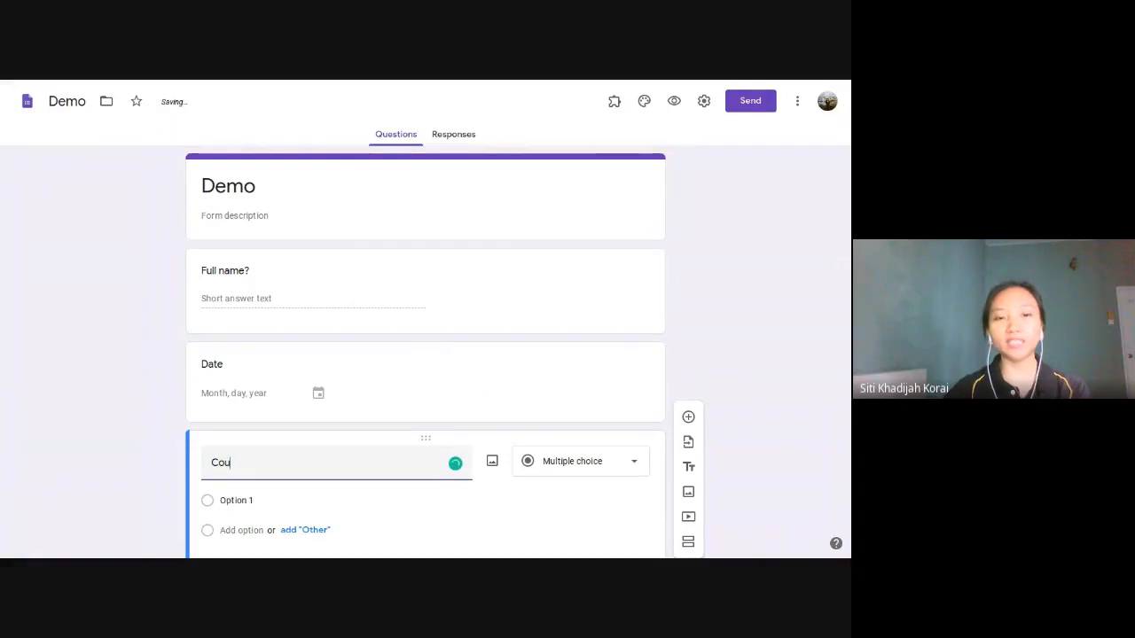
pyautogui.write('rse')
pyautogui.scroll(-1, 393, 469)
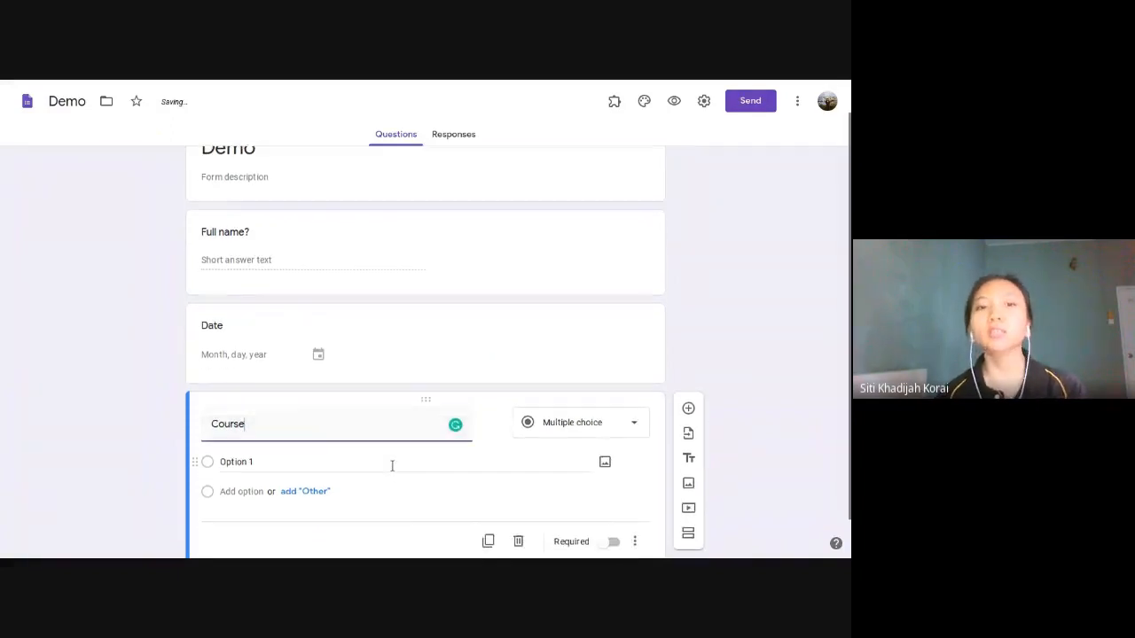
pyautogui.click(266, 439)
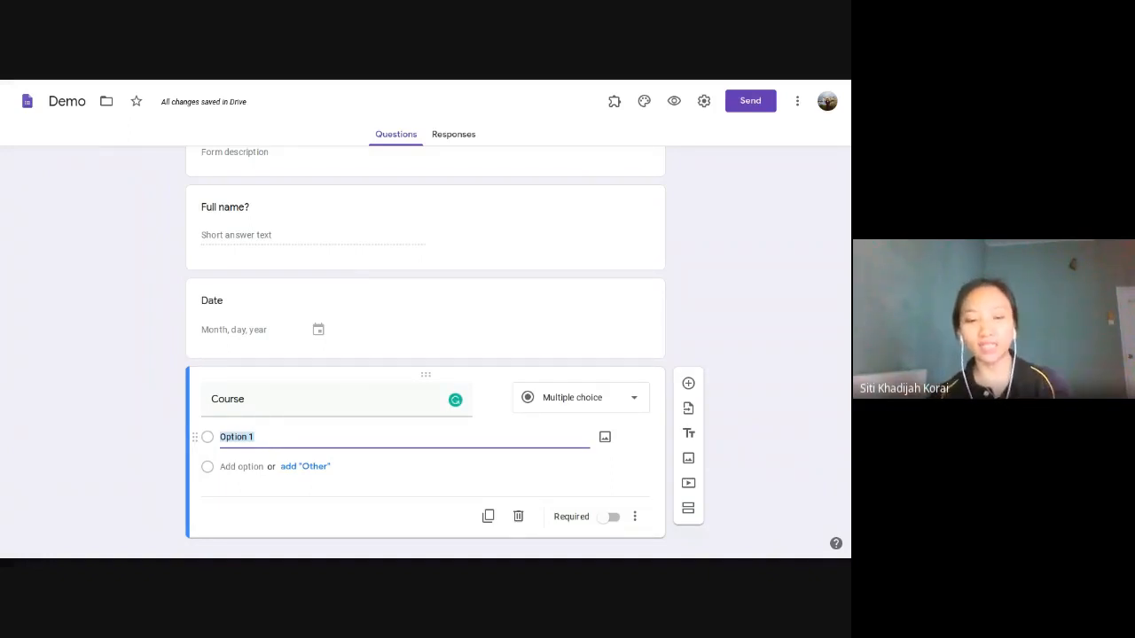
pyautogui.write('Cou')
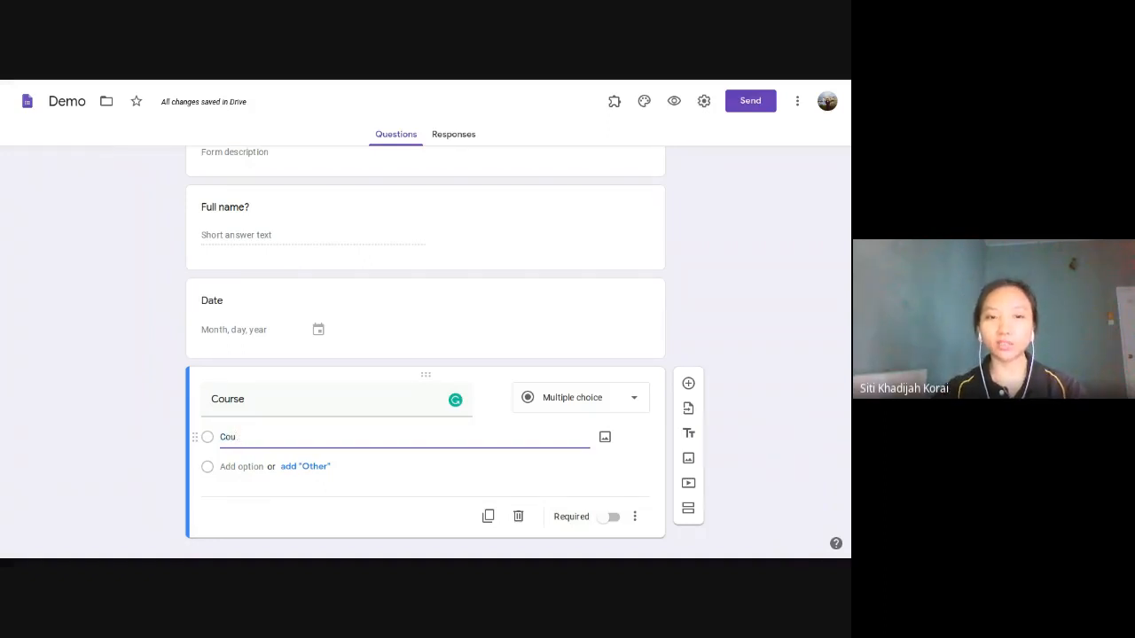
pyautogui.write('rse A')
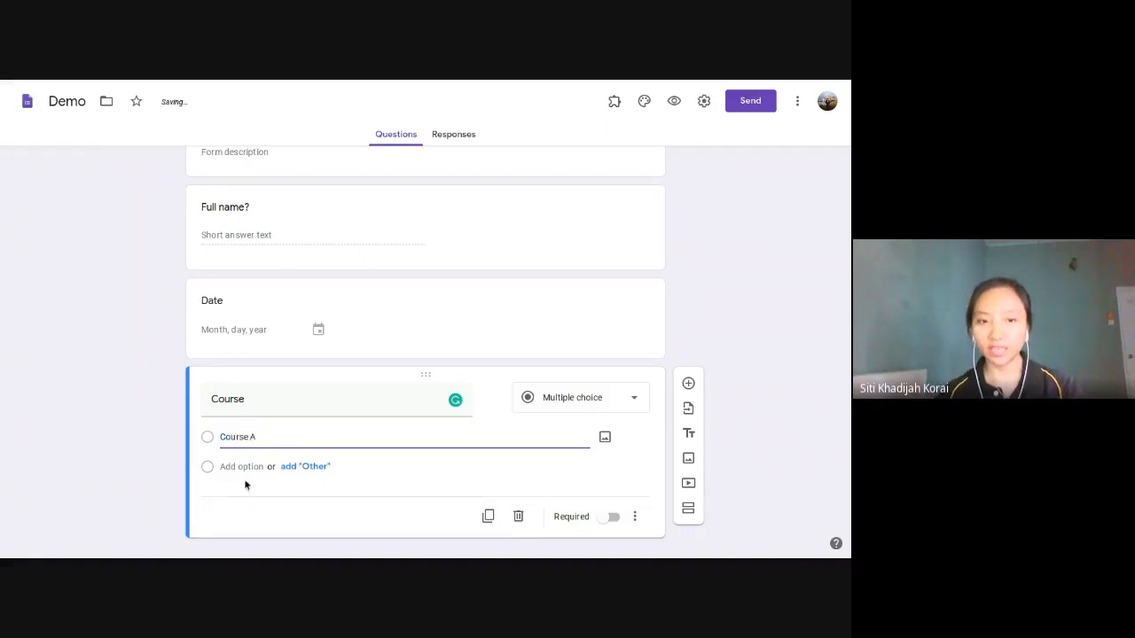
pyautogui.click(271, 433)
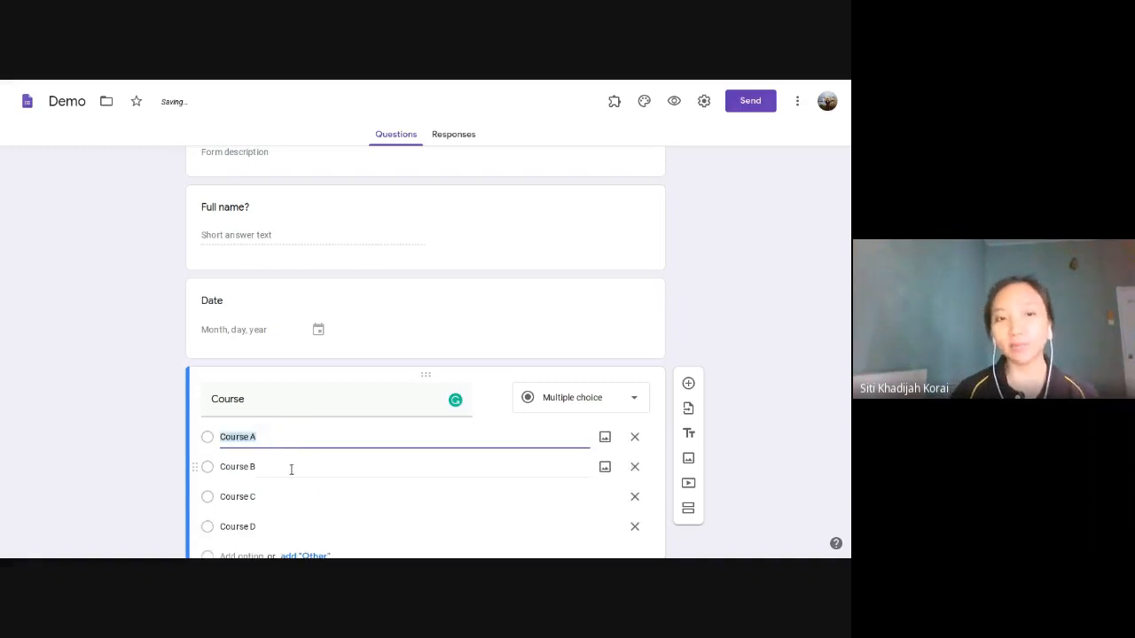
pyautogui.click(802, 313)
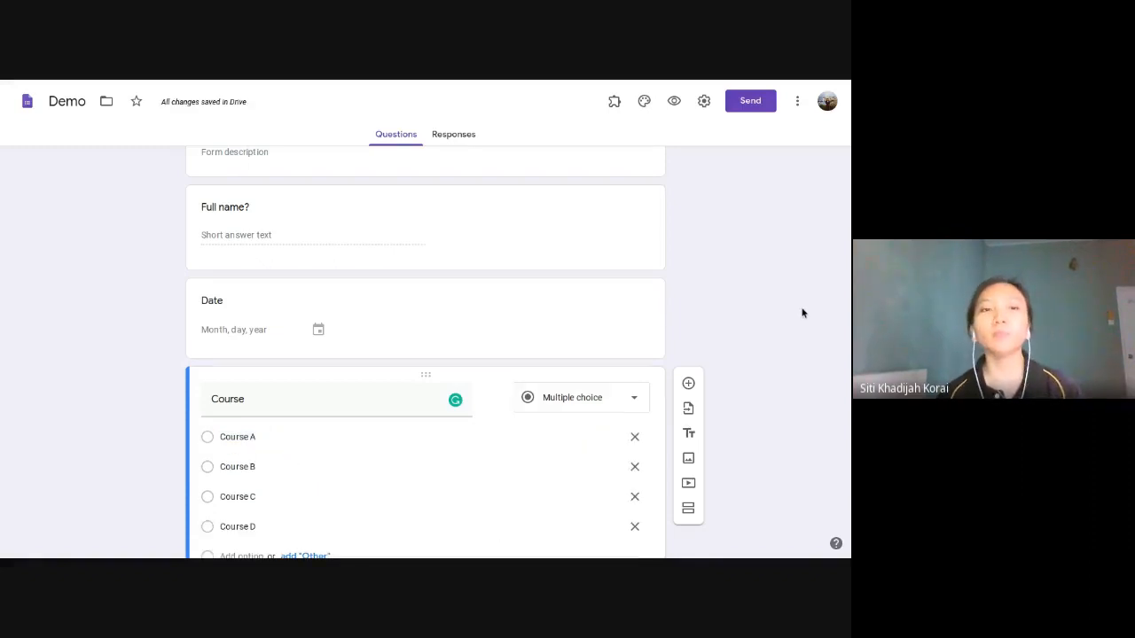
# Step: Clear the placeholder selection in the certificate, then return to the full-screen form
pyautogui.scroll(2, 802, 313)
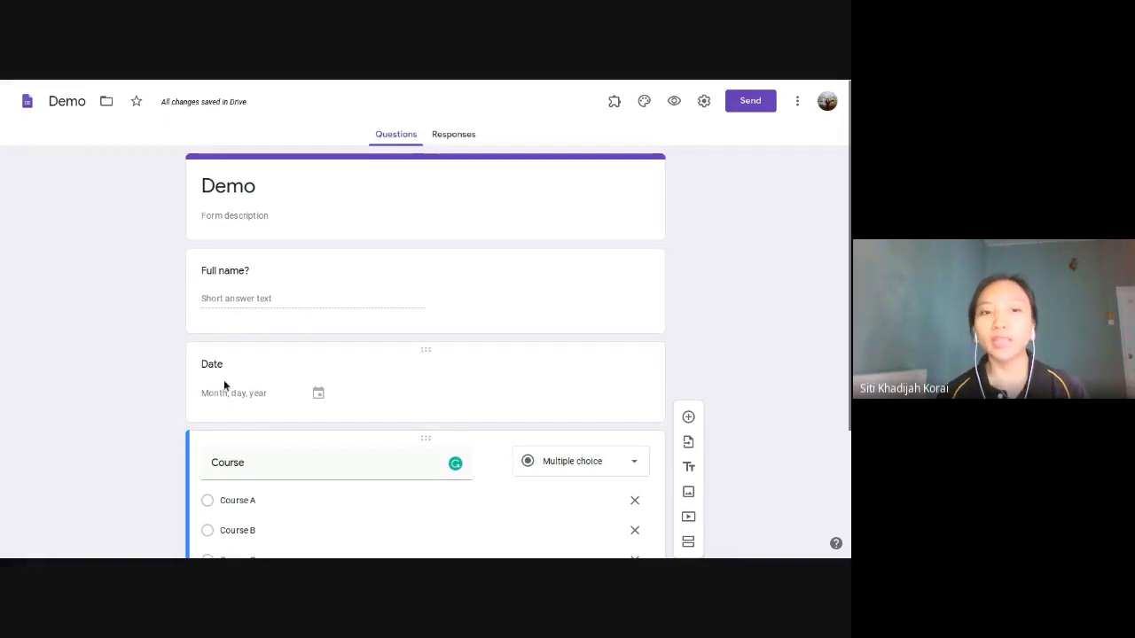
pyautogui.press('F11')
pyautogui.click(510, 90)
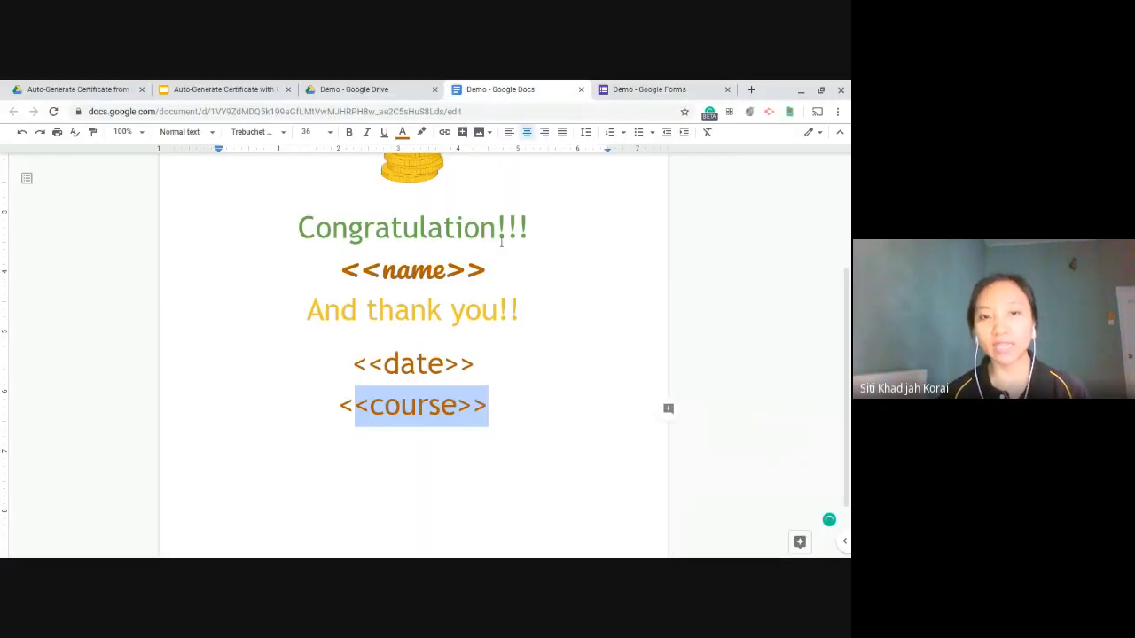
pyautogui.press('F11')
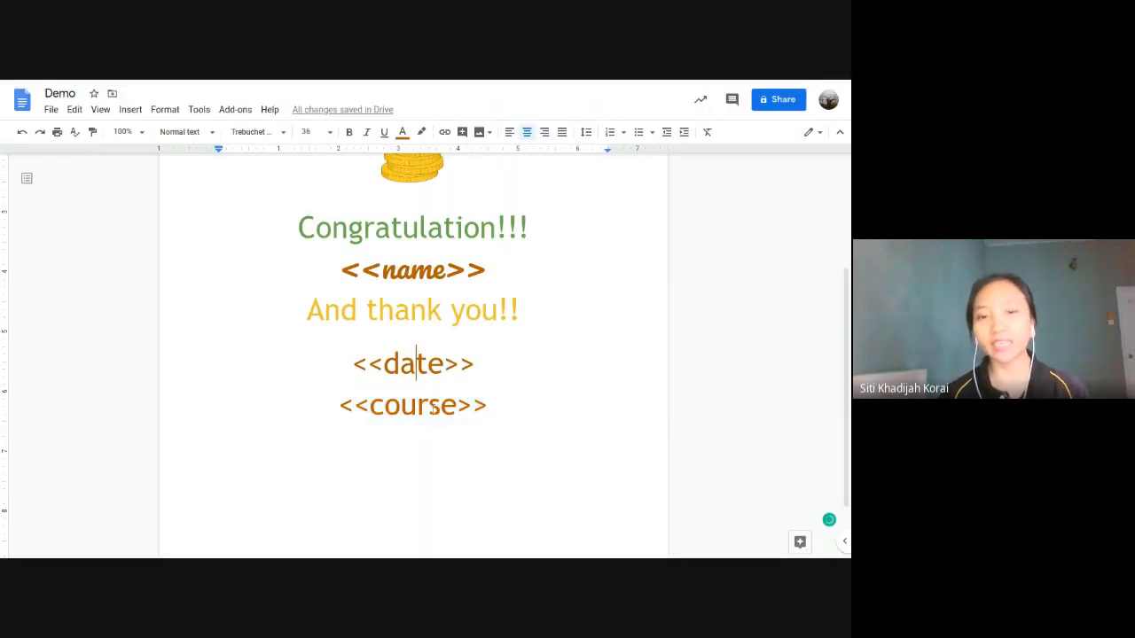
pyautogui.click(430, 406)
pyautogui.press('F11')
pyautogui.click(625, 89)
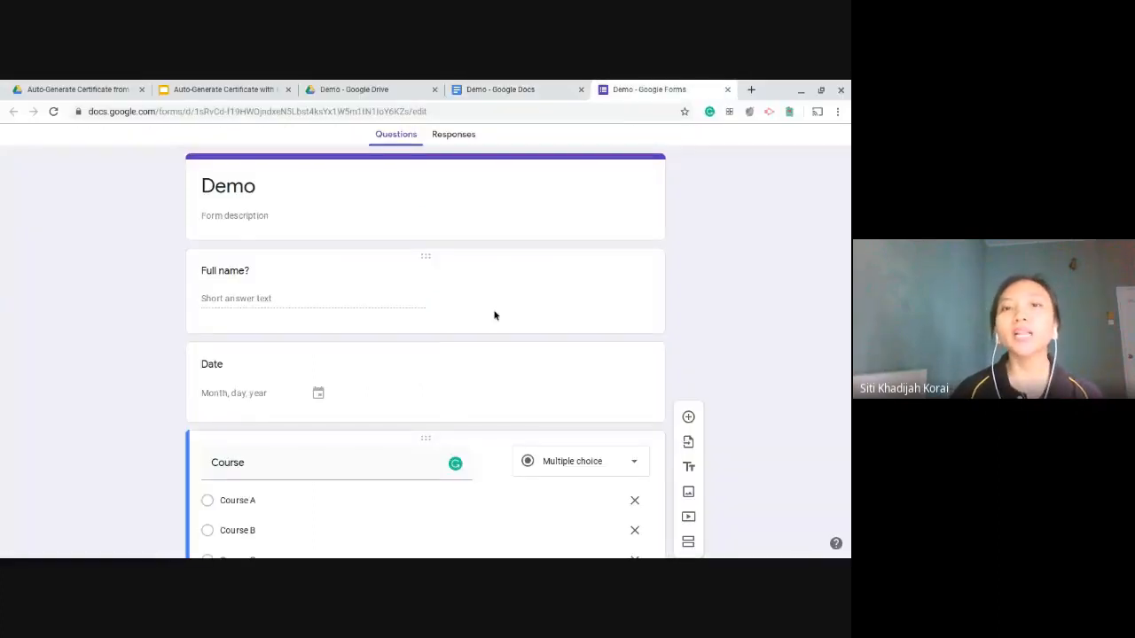
pyautogui.press('F11')
pyautogui.scroll(-3, 435, 345)
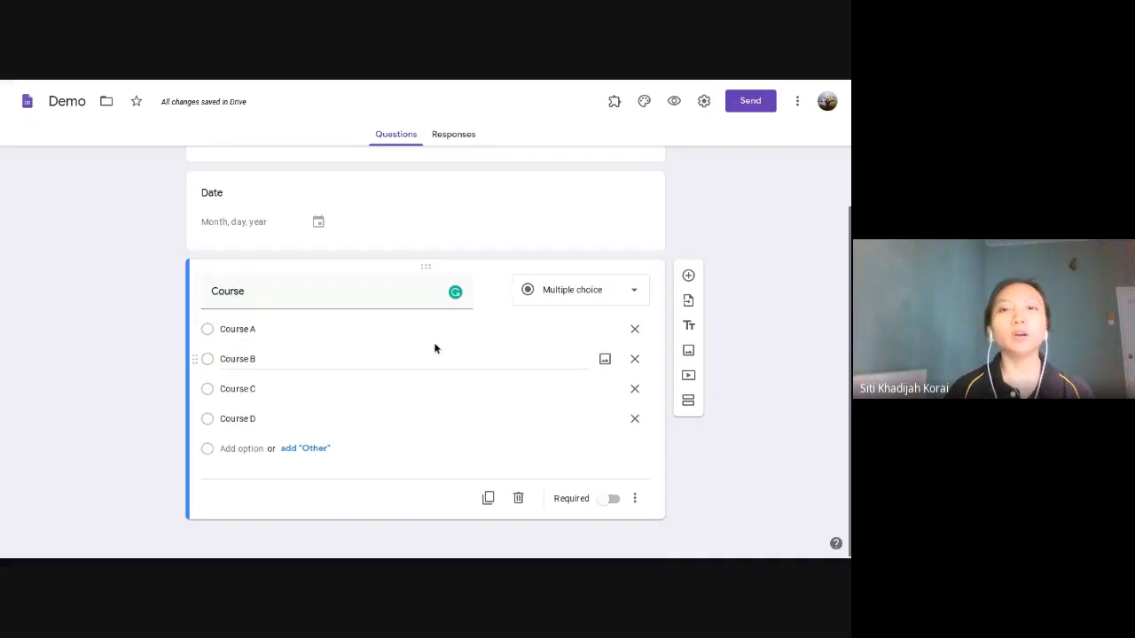
# Step: Compare the <<name>> and <<date>> placeholders against the matching form questions
pyautogui.scroll(3, 434, 348)
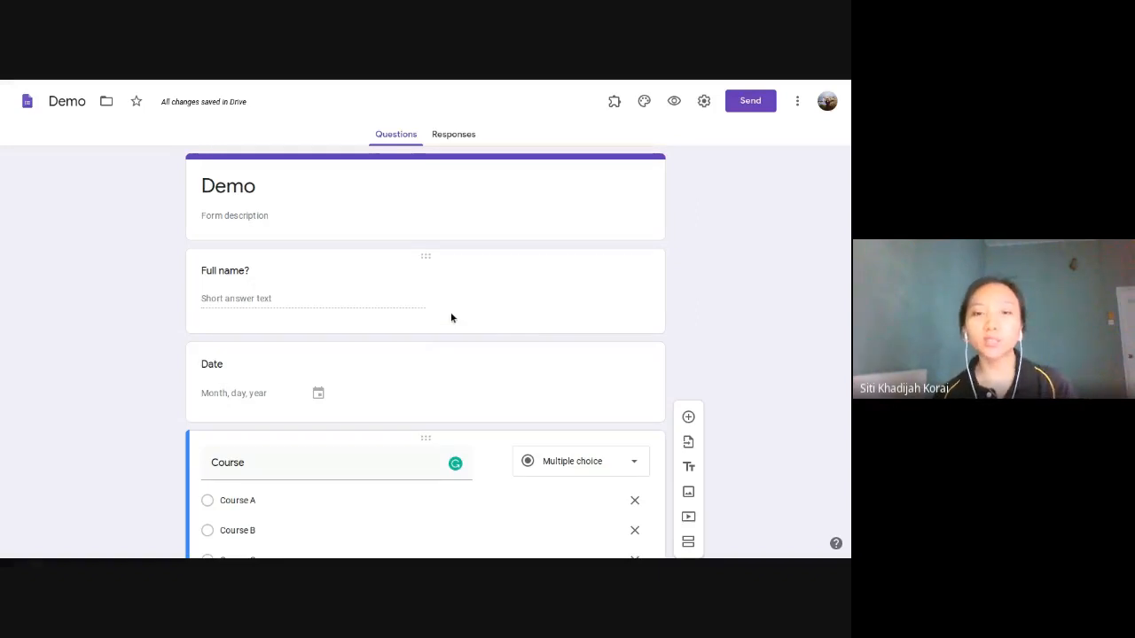
pyautogui.click(500, 89)
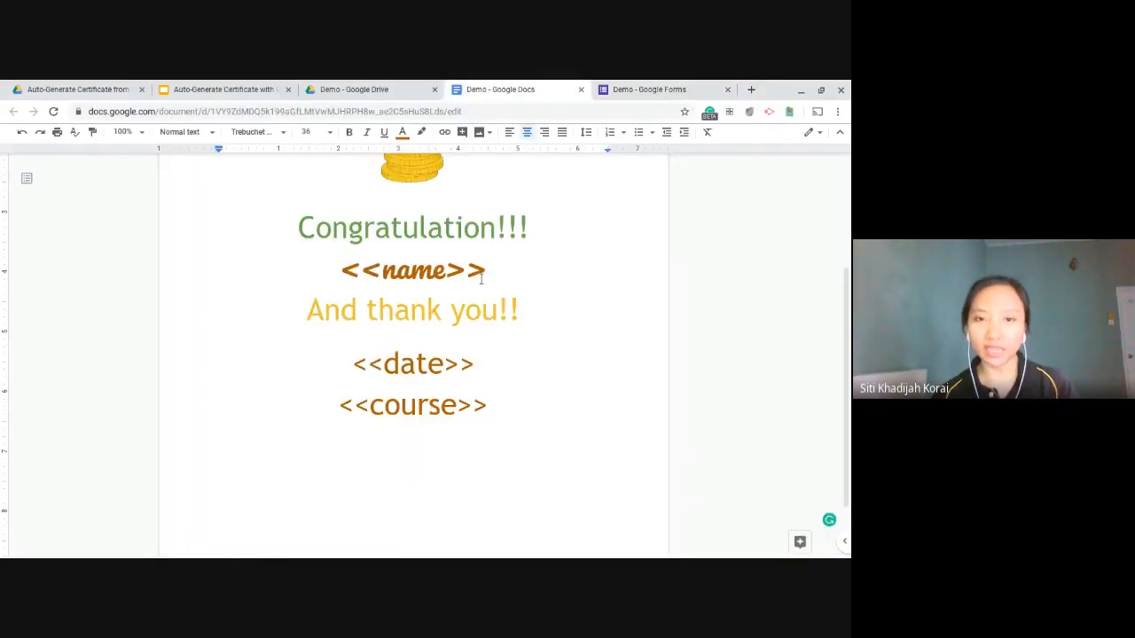
pyautogui.moveTo(485, 271); pyautogui.dragTo(371, 254)
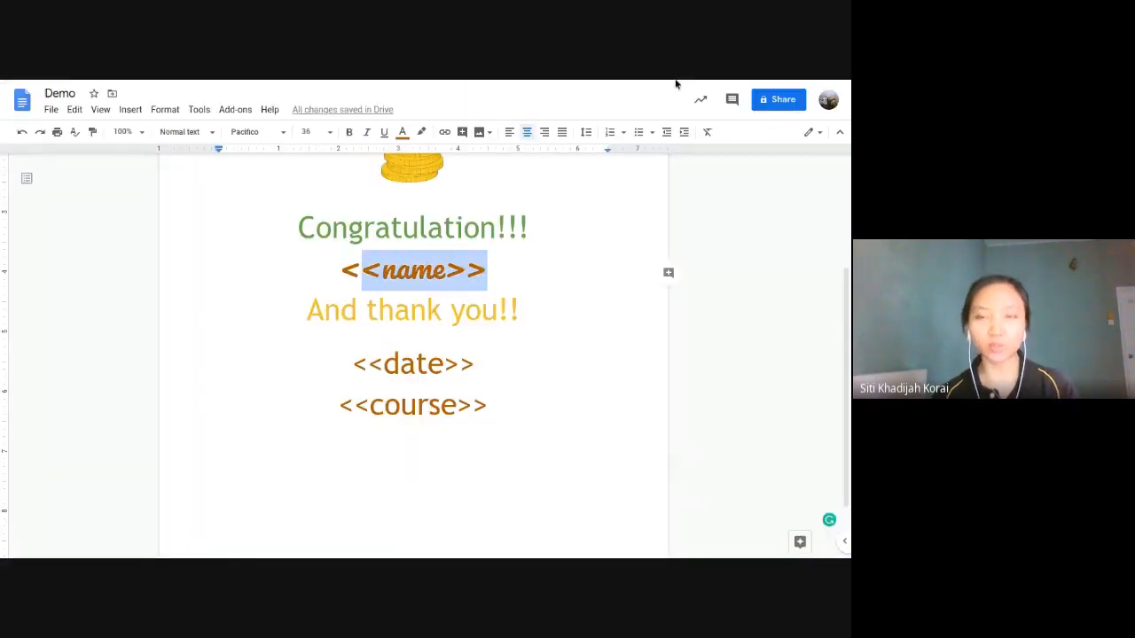
pyautogui.click(648, 90)
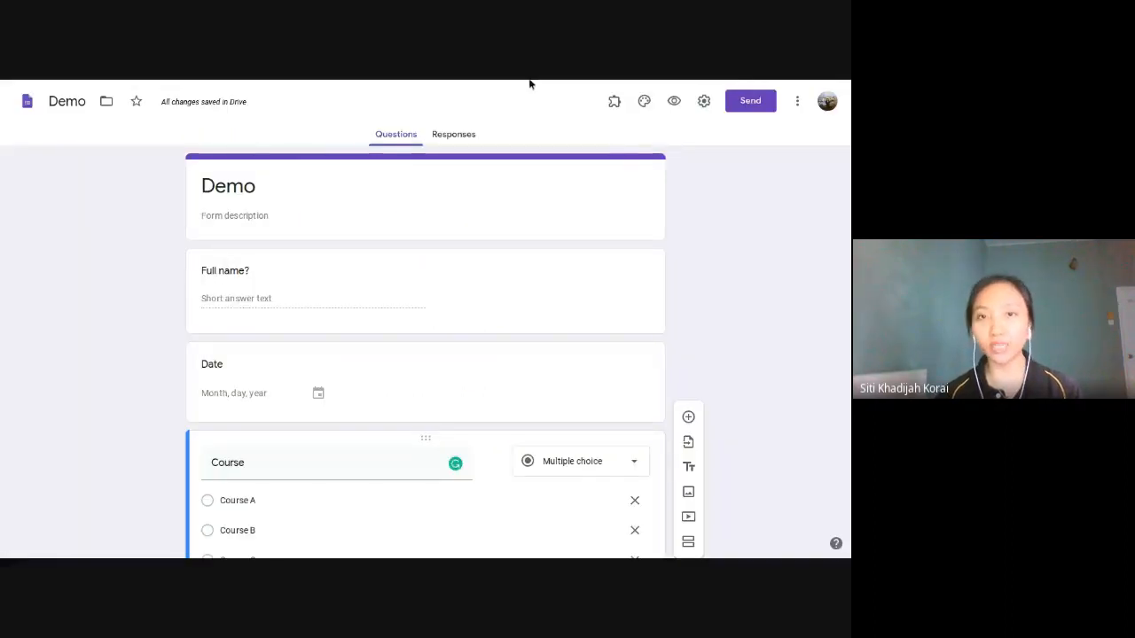
pyautogui.click(523, 89)
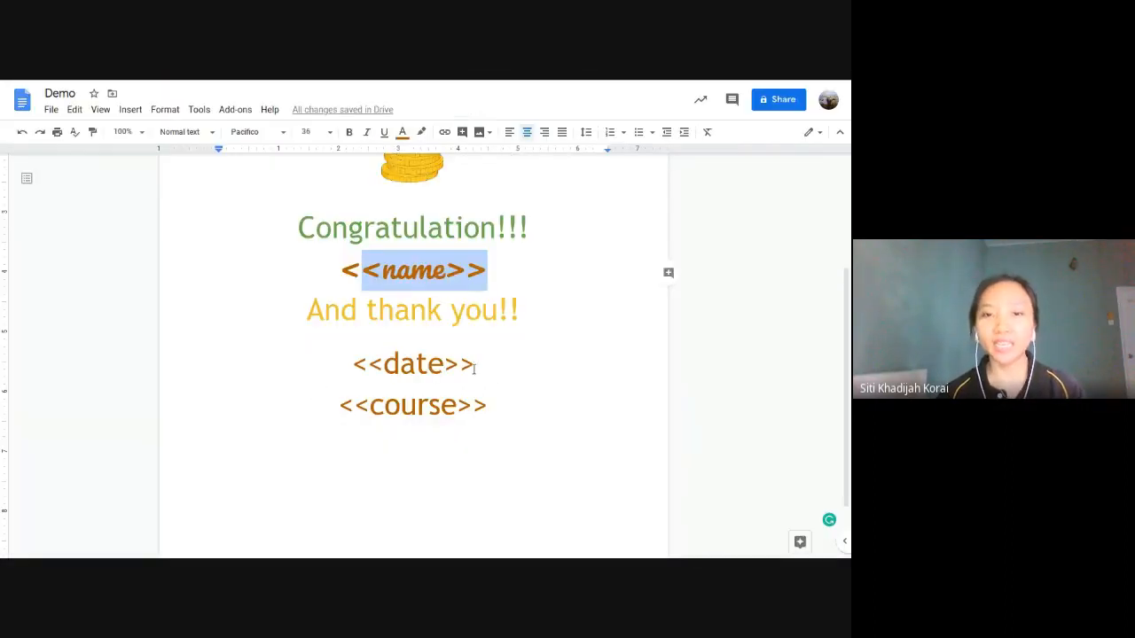
pyautogui.moveTo(477, 364); pyautogui.dragTo(339, 353)
pyautogui.click(606, 88)
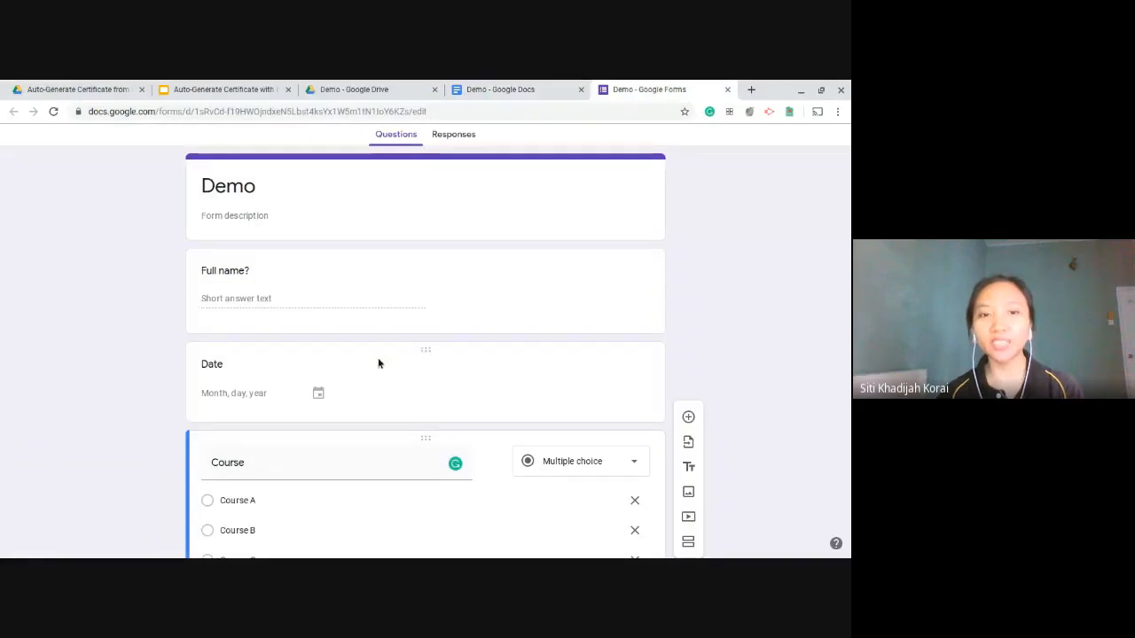
# Step: Compare <<course>> with the Course question, ending at the top of the certificate
pyautogui.click(483, 86)
pyautogui.click(418, 406)
pyautogui.moveTo(482, 395); pyautogui.dragTo(340, 406)
pyautogui.click(674, 88)
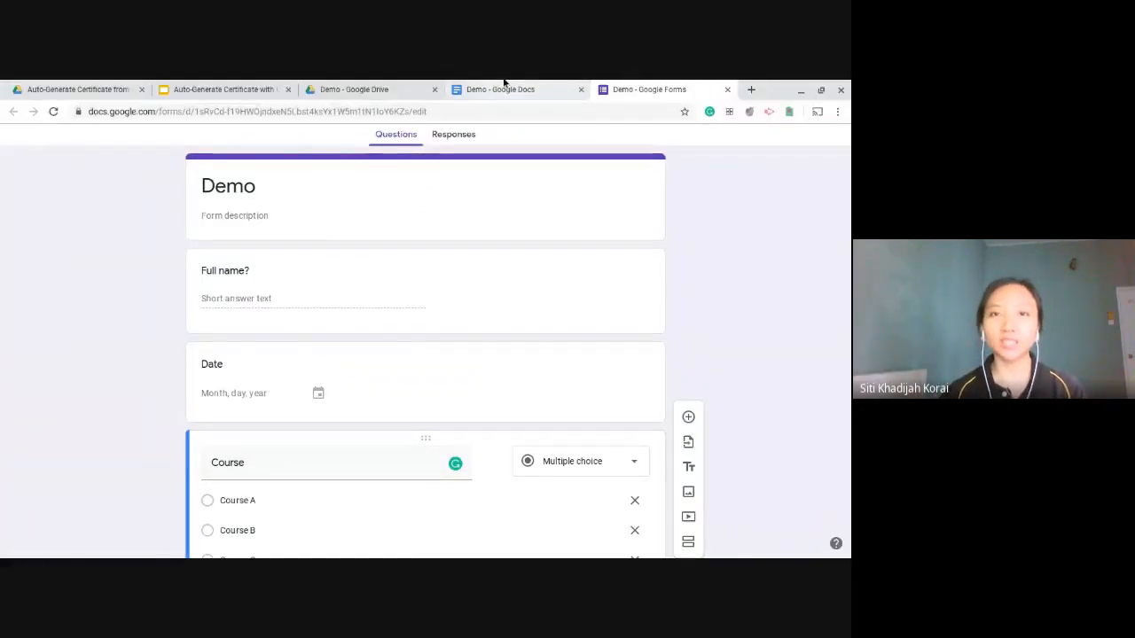
pyautogui.click(499, 88)
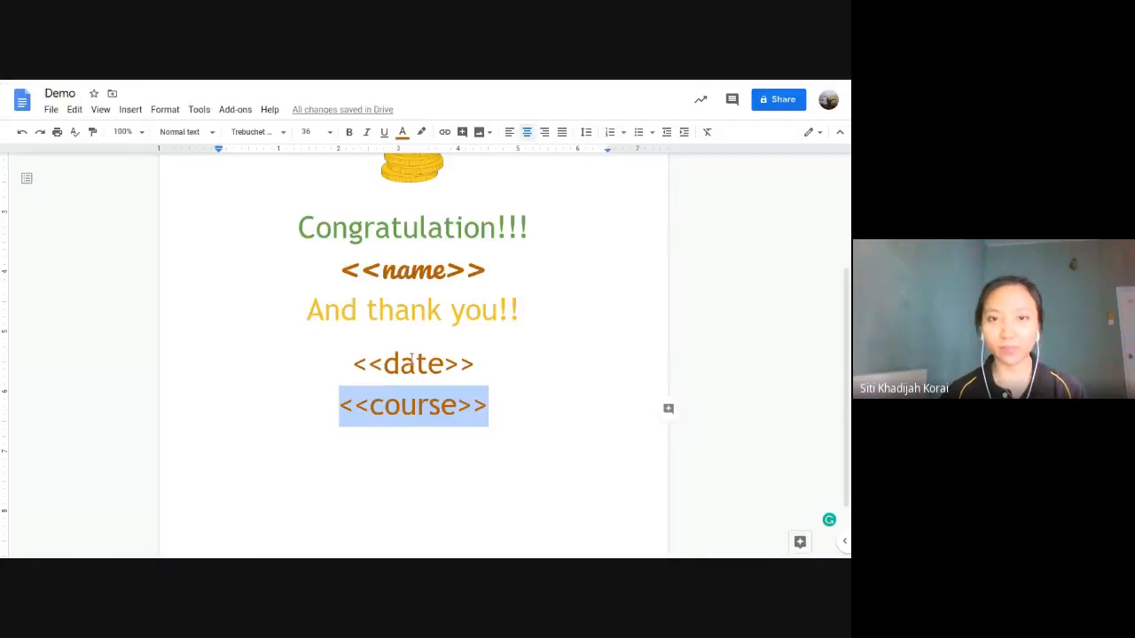
pyautogui.scroll(4, 411, 358)
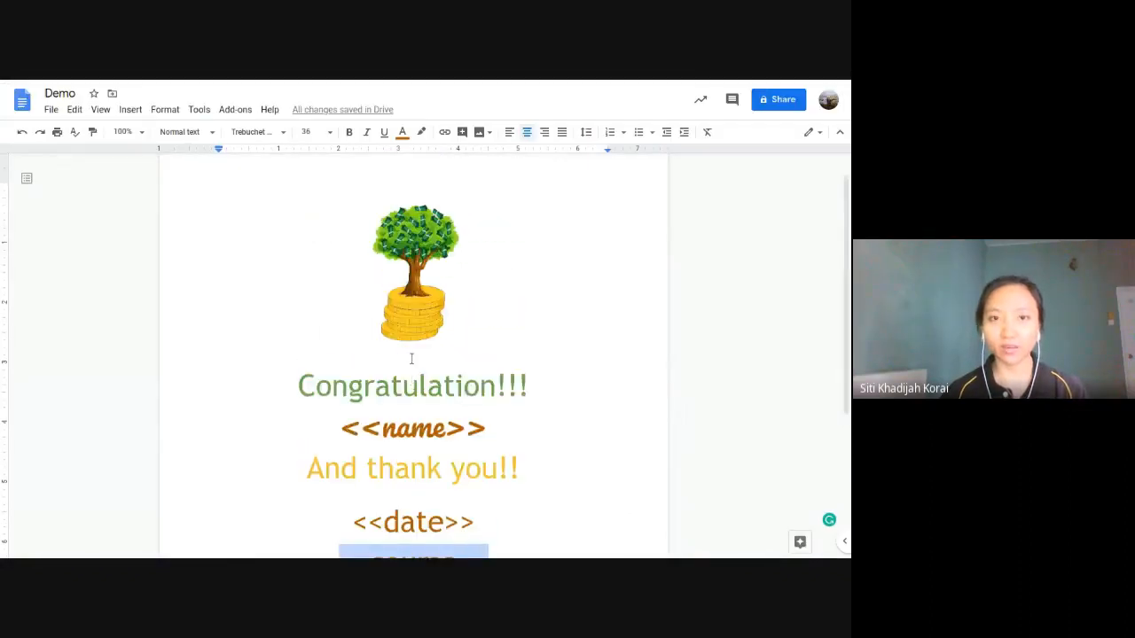
# Step: Add a right-aligned page header reading 'Serial no: <<serial>>'
pyautogui.click(582, 178)
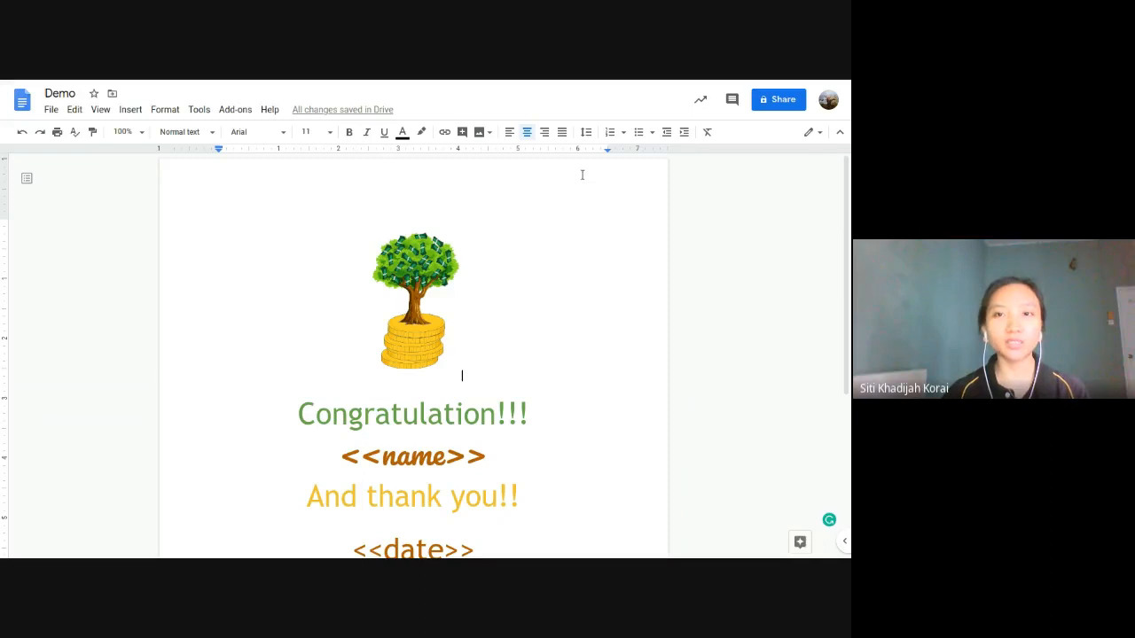
pyautogui.doubleClick(581, 175)
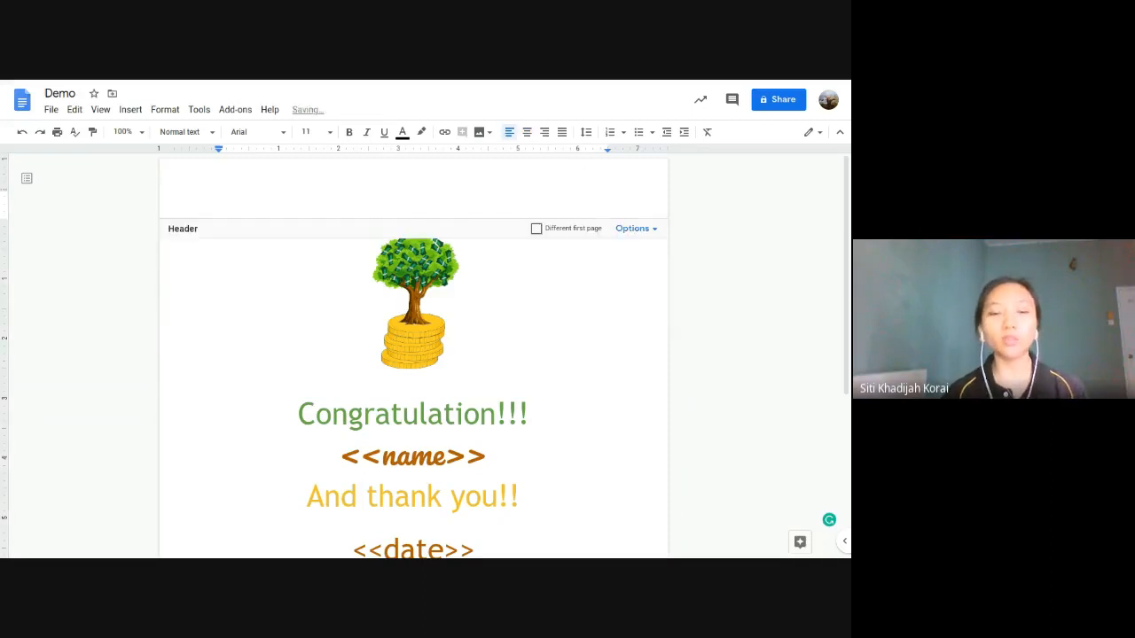
pyautogui.write('Serial no:')
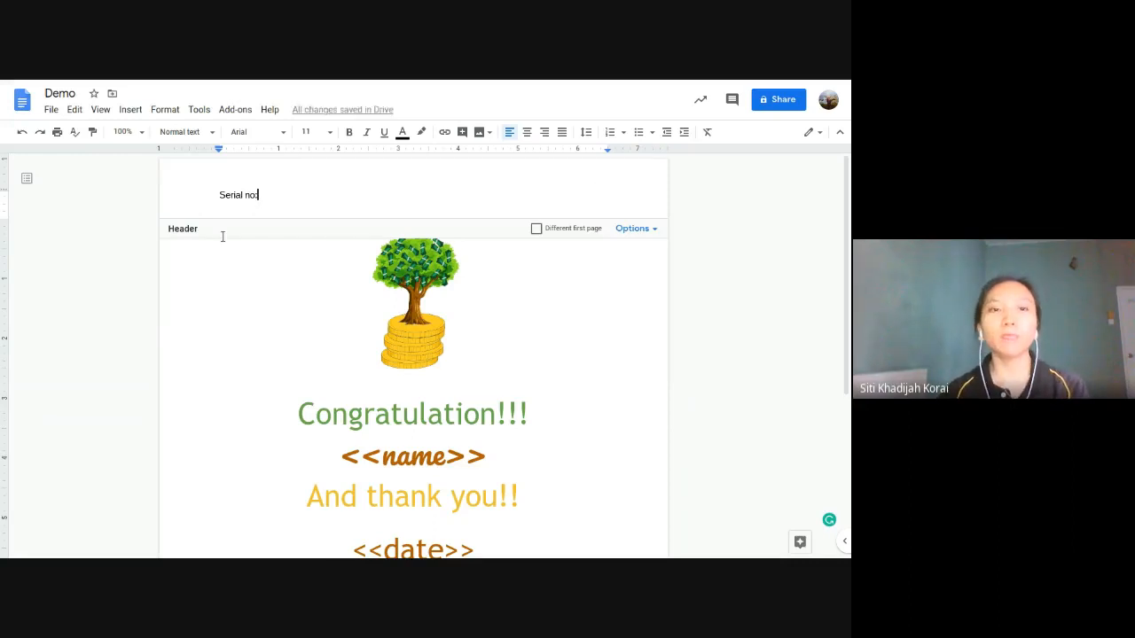
pyautogui.write(' <<')
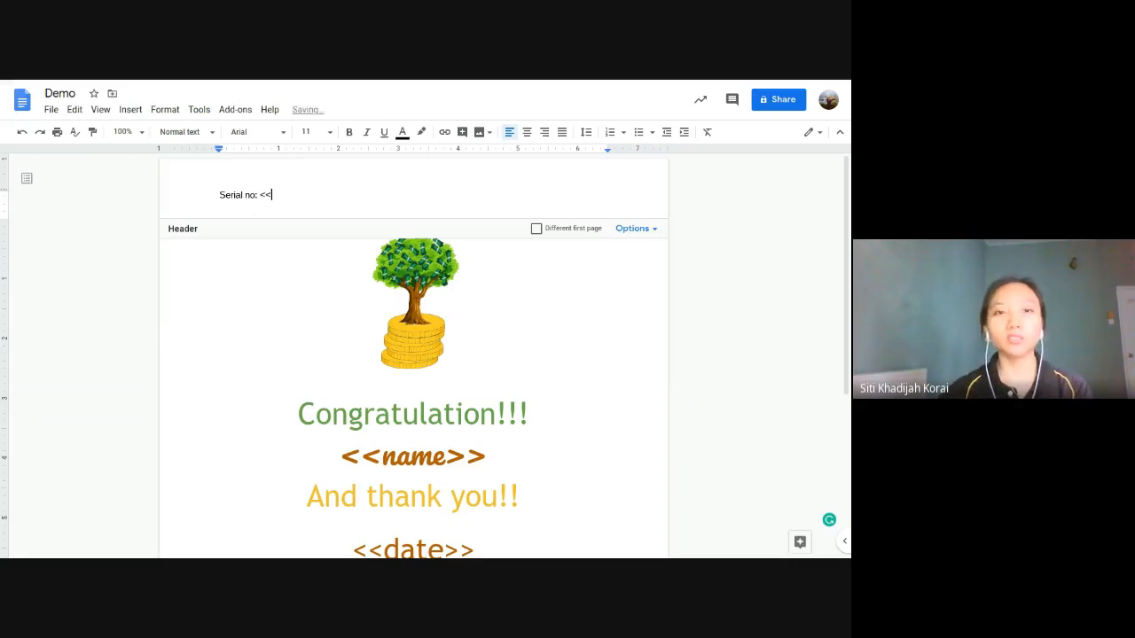
pyautogui.write('<<')
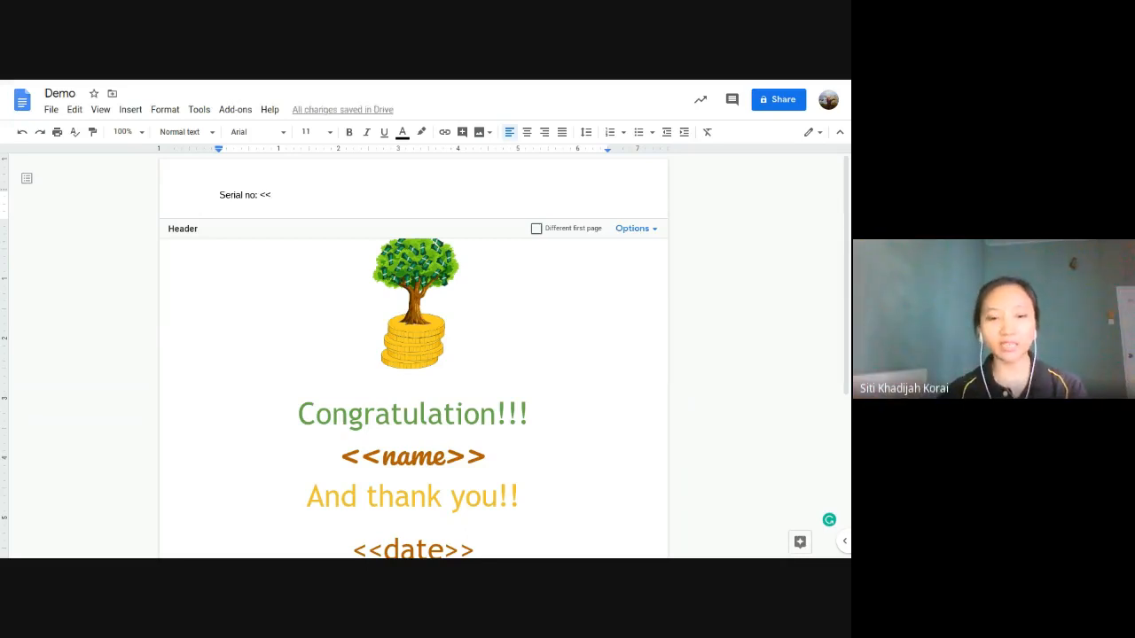
pyautogui.write('serial>>')
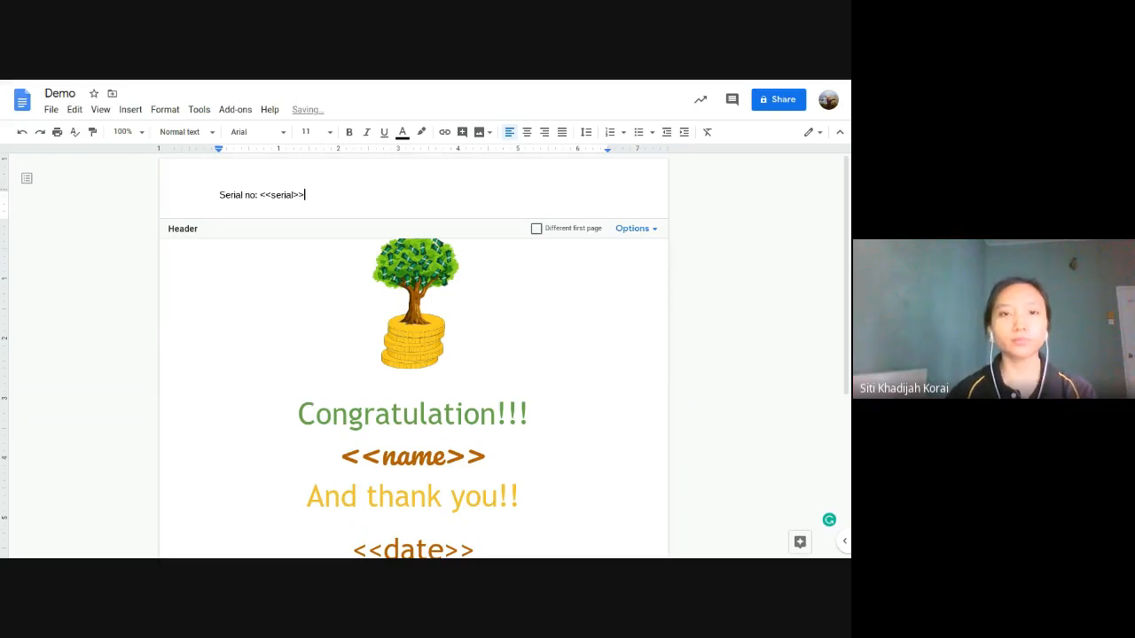
pyautogui.click(213, 193)
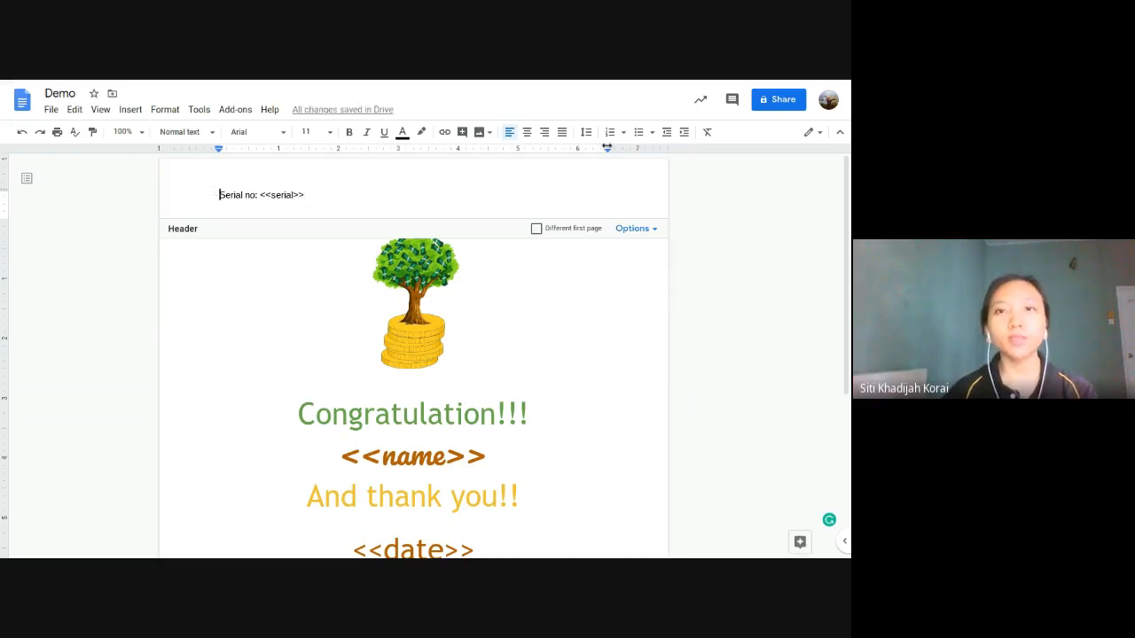
pyautogui.click(544, 132)
# Step: Set the whole header line in Trebuchet MS
pyautogui.keyDown('shift'); pyautogui.click(562, 195); pyautogui.keyUp('shift')
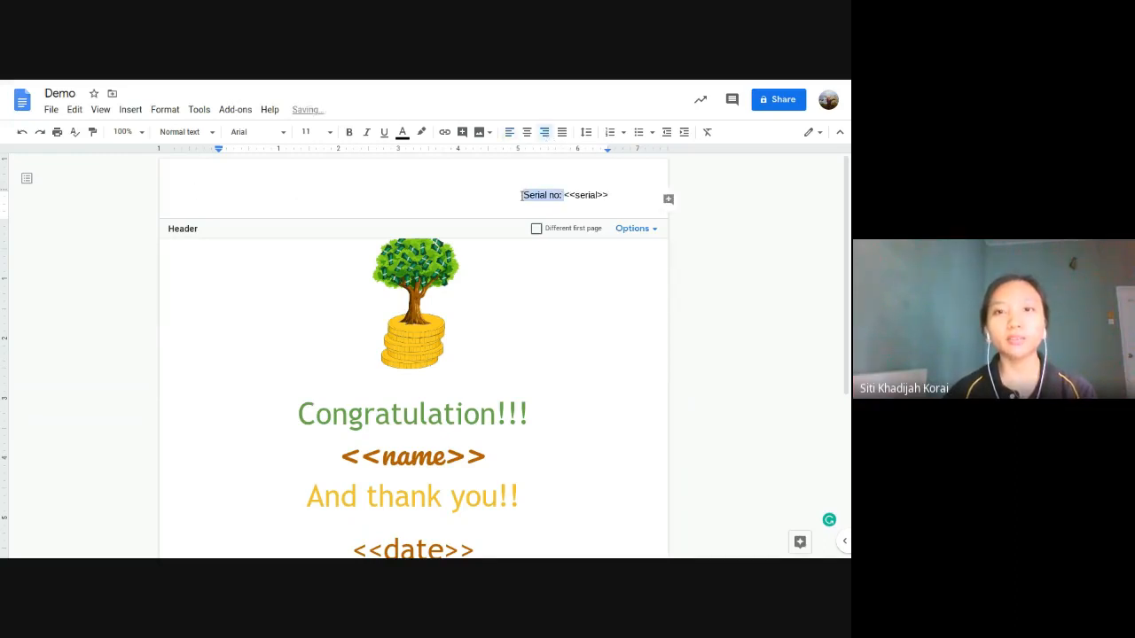
pyautogui.click(618, 194)
pyautogui.moveTo(617, 194); pyautogui.dragTo(508, 188)
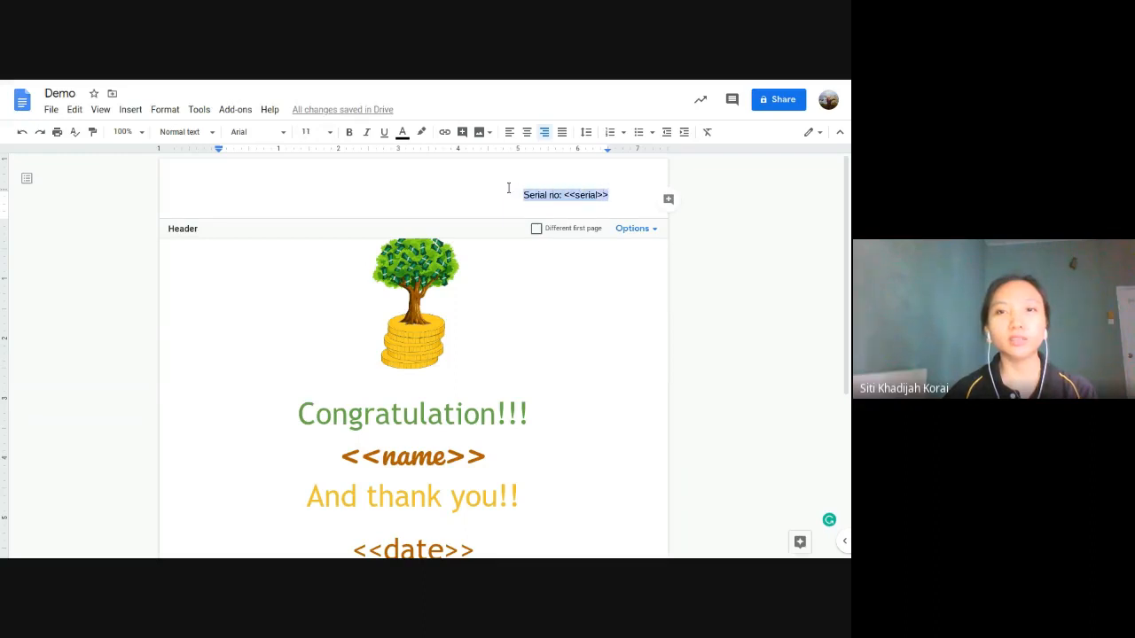
pyautogui.click(270, 132)
pyautogui.click(315, 204)
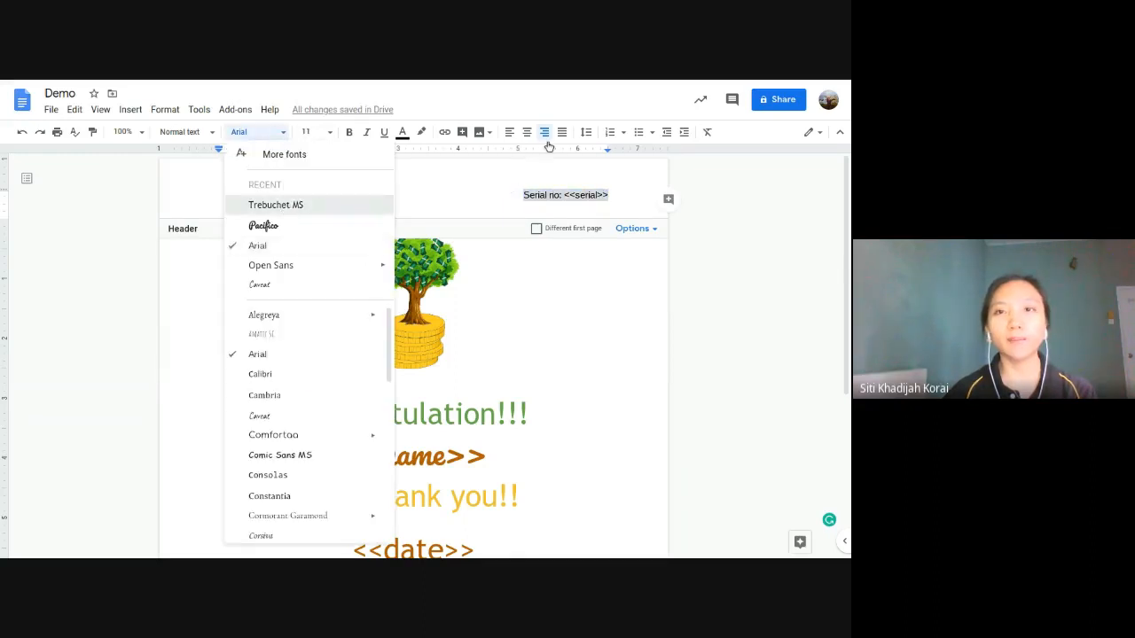
pyautogui.click(586, 132)
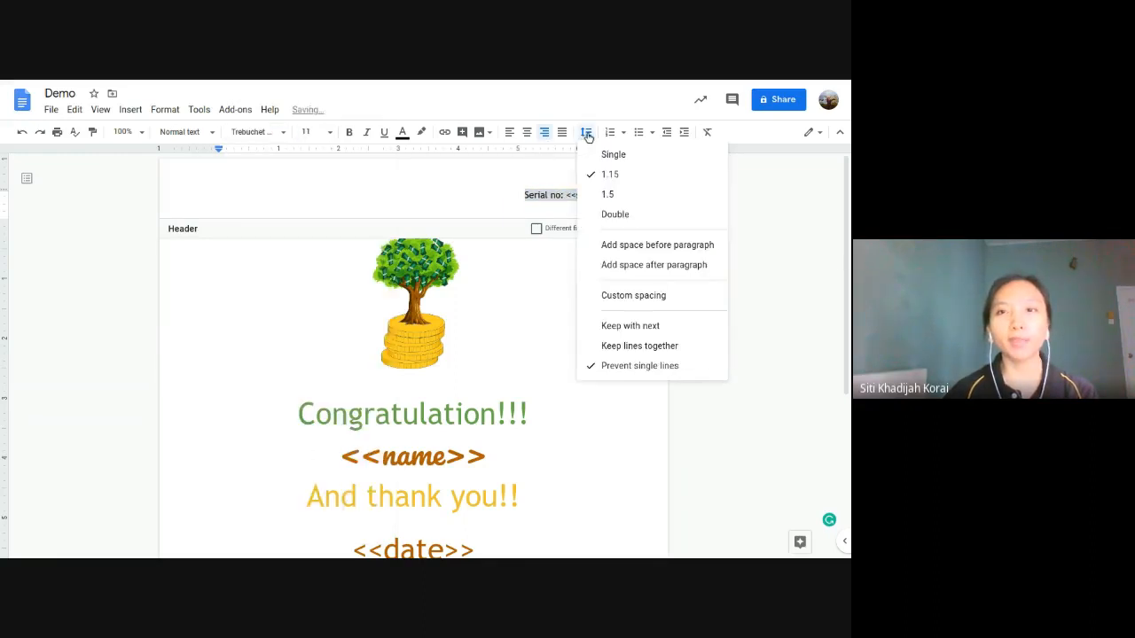
pyautogui.click(586, 132)
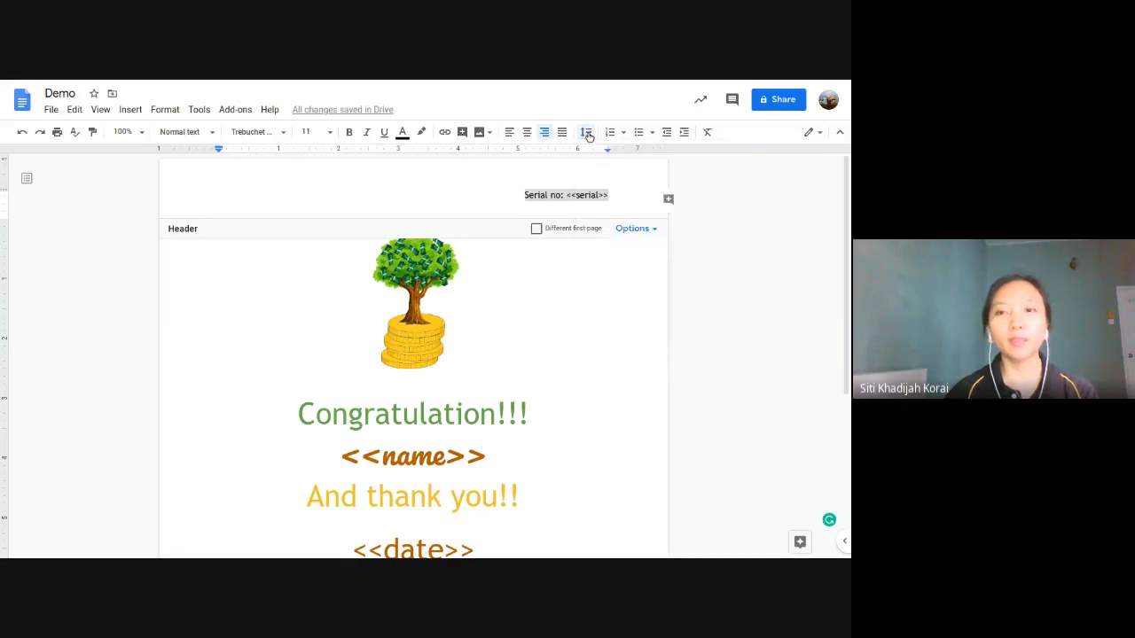
# Step: Make the <<serial>> tag bold and return to the certificate body
pyautogui.click(617, 189)
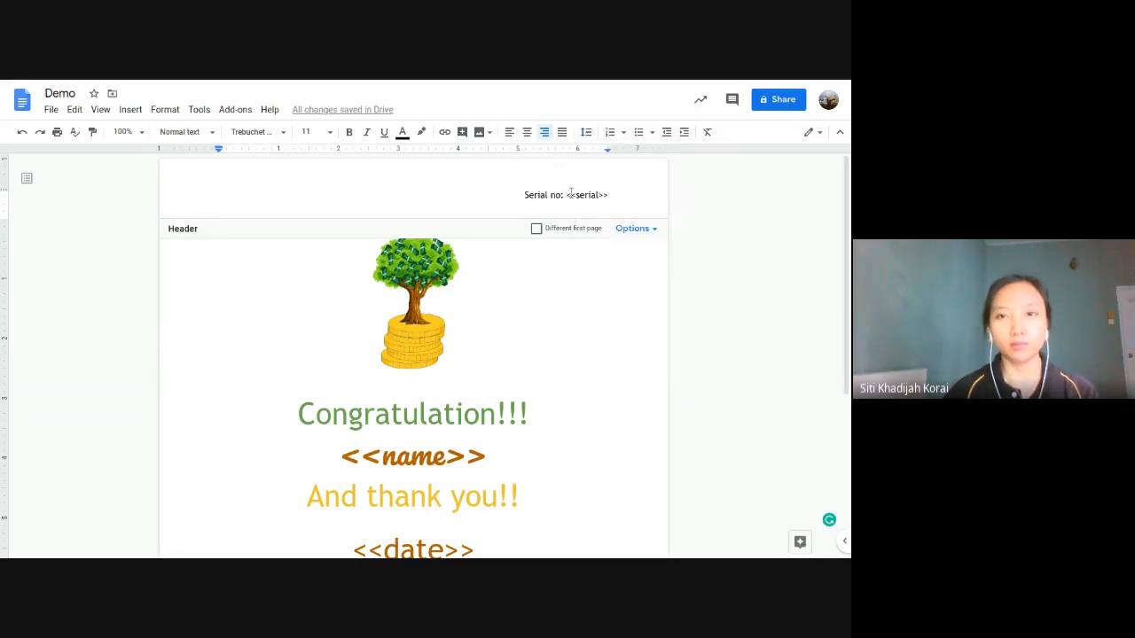
pyautogui.moveTo(567, 194); pyautogui.dragTo(611, 189)
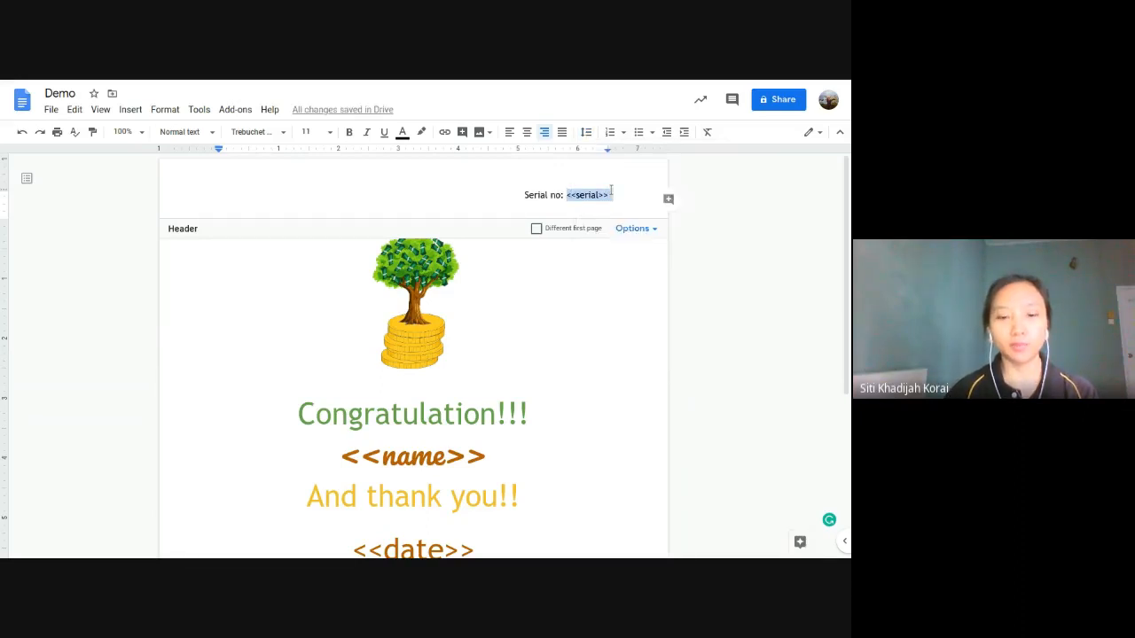
pyautogui.click(580, 413)
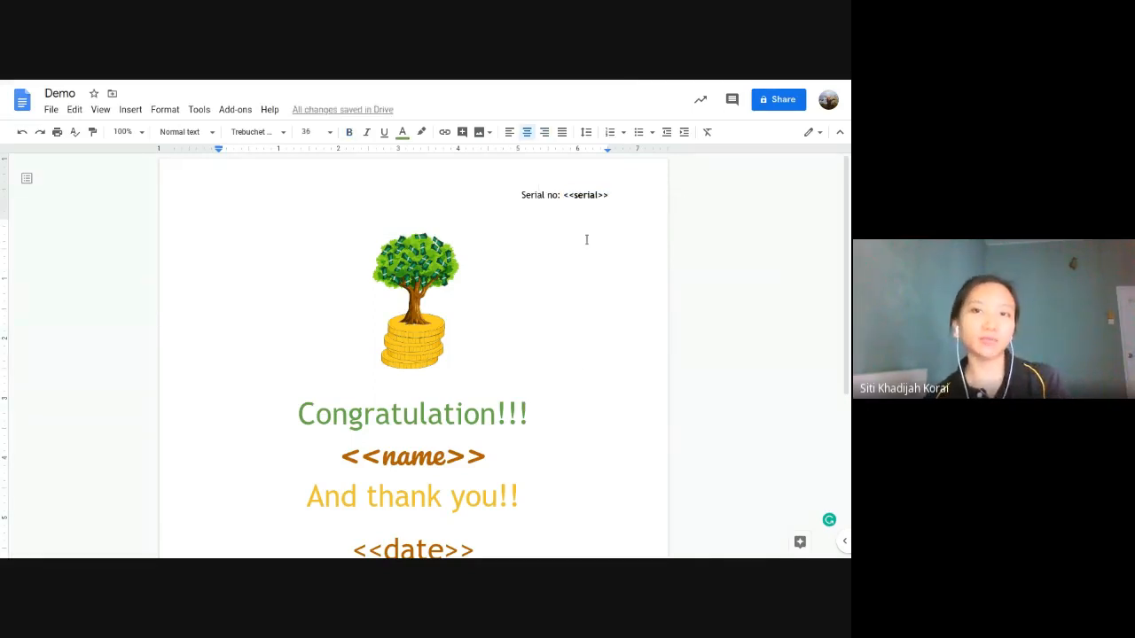
# Step: In the Demo form, add a question below Course titled 'Last 4 digits of I.C number'
pyautogui.click(638, 85)
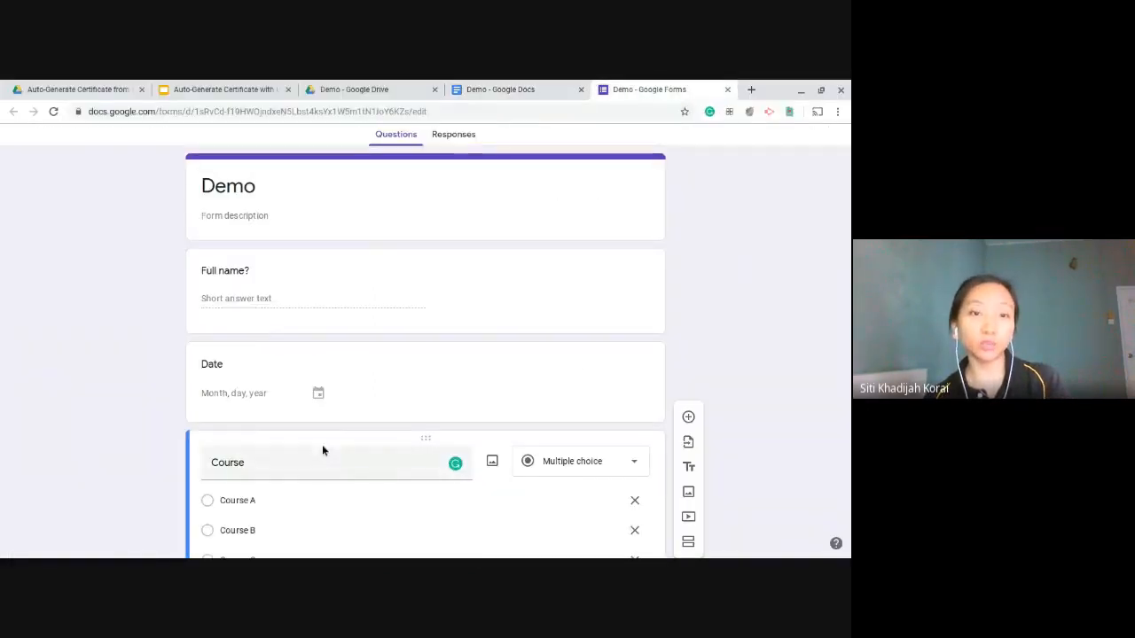
pyautogui.scroll(-2, 480, 353)
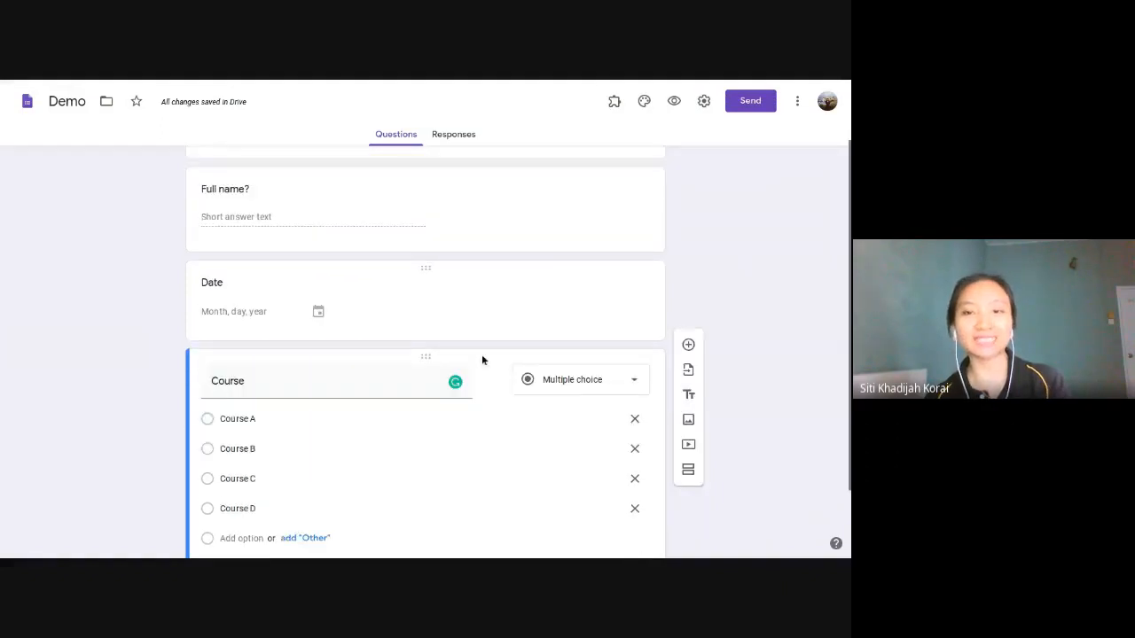
pyautogui.click(689, 274)
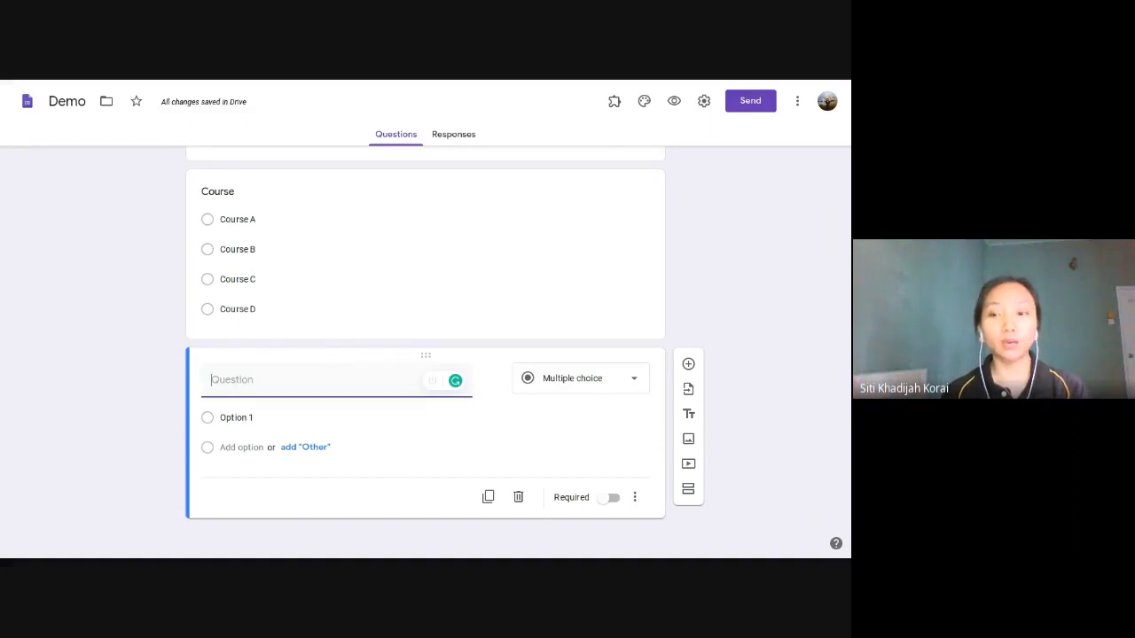
pyautogui.write('Ic No')
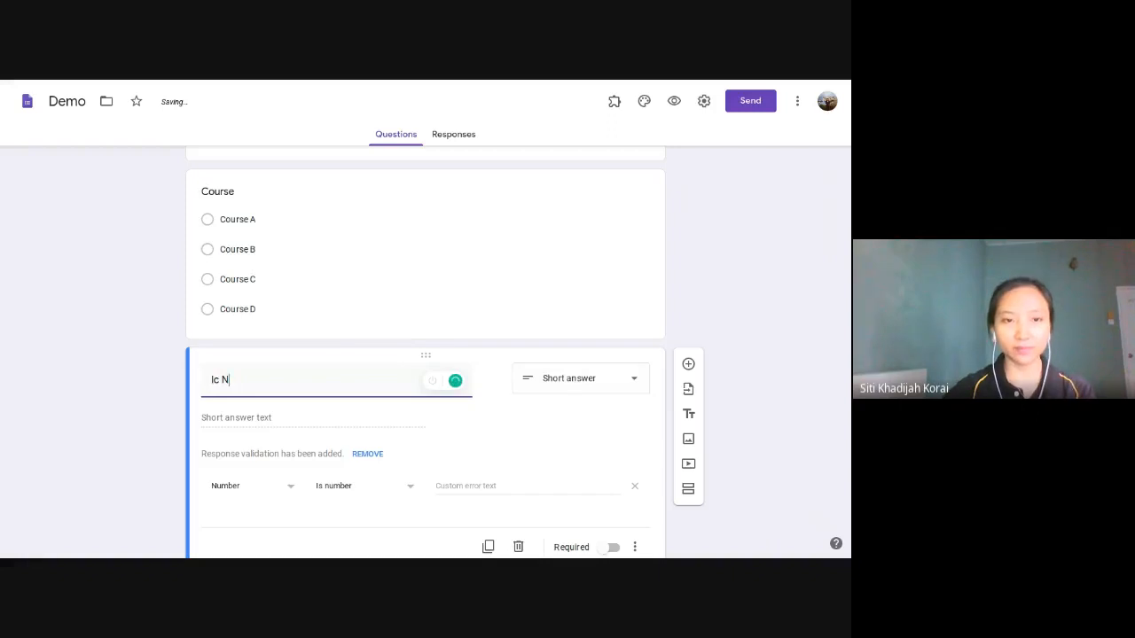
pyautogui.press('BackSpace')
pyautogui.press('BackSpace')
pyautogui.press('BackSpace')
pyautogui.press('BackSpace')
pyautogui.write('Fi')
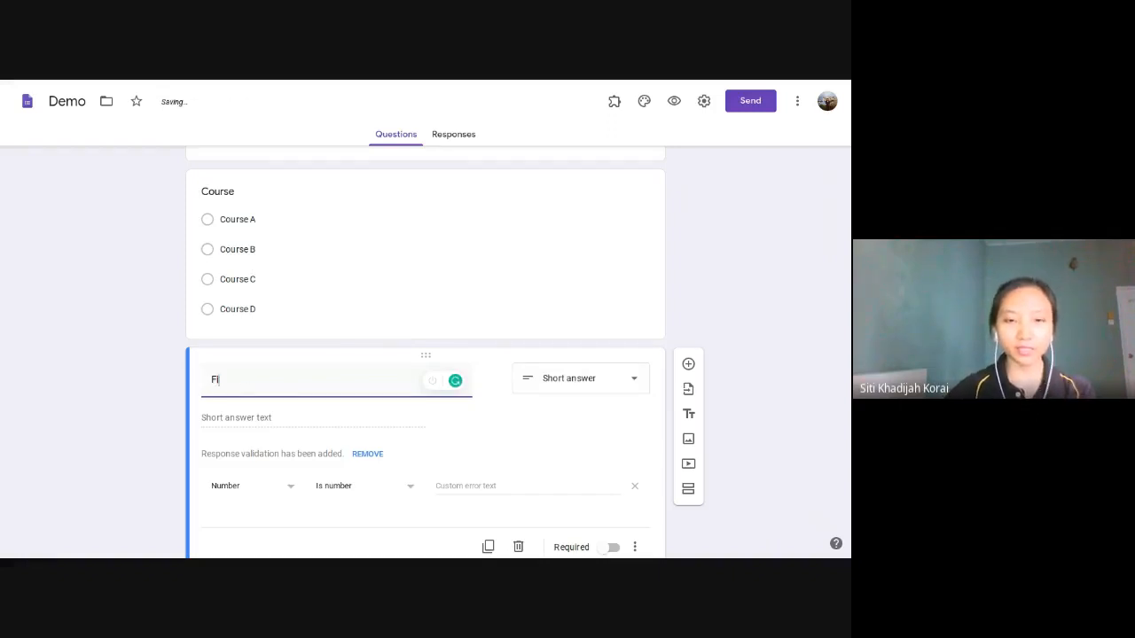
pyautogui.write('rs')
pyautogui.press('BackSpace')
pyautogui.press('BackSpace')
pyautogui.press('BackSpace')
pyautogui.press('BackSpace')
pyautogui.write('Las')
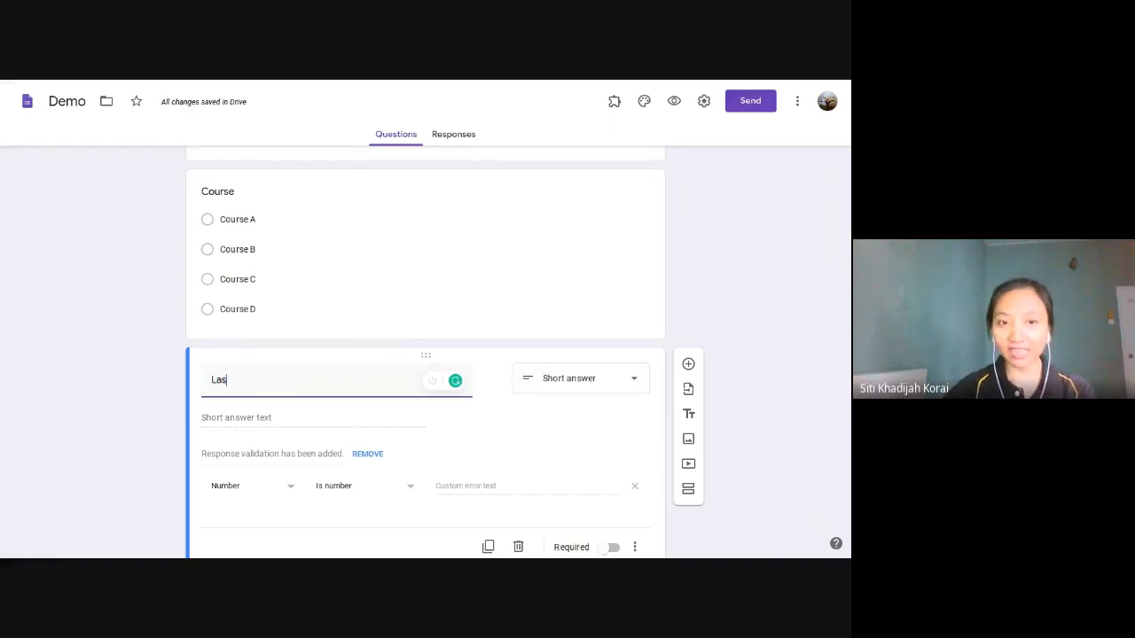
pyautogui.write('t digit')
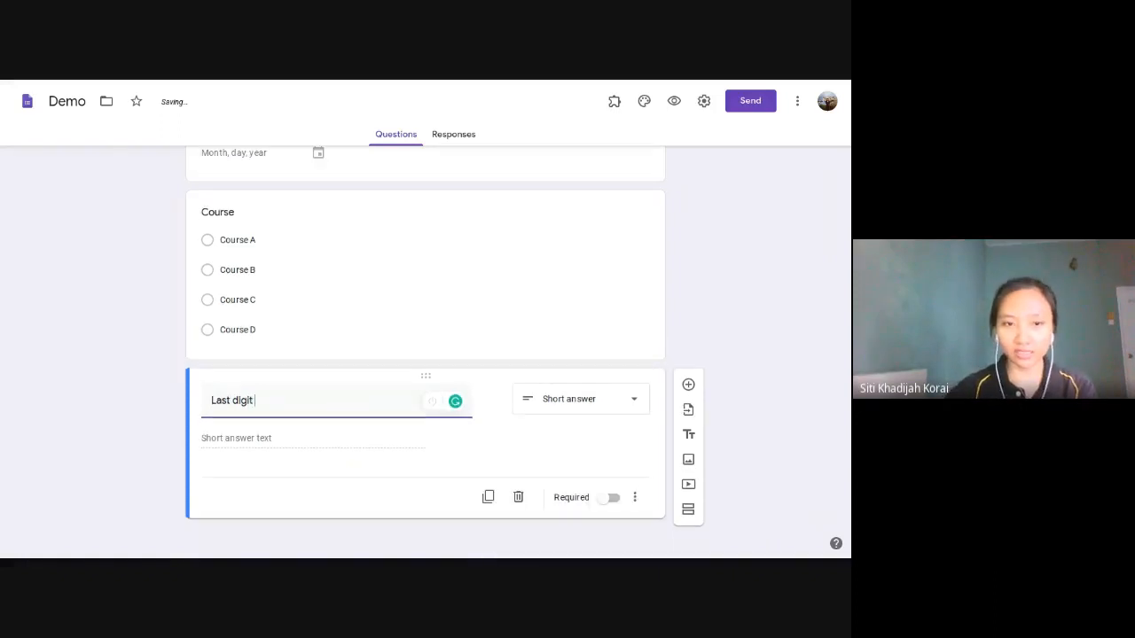
pyautogui.press('BackSpace')
pyautogui.press('BackSpace')
pyautogui.press('BackSpace')
pyautogui.press('BackSpace')
pyautogui.press('BackSpace')
pyautogui.press('BackSpace')
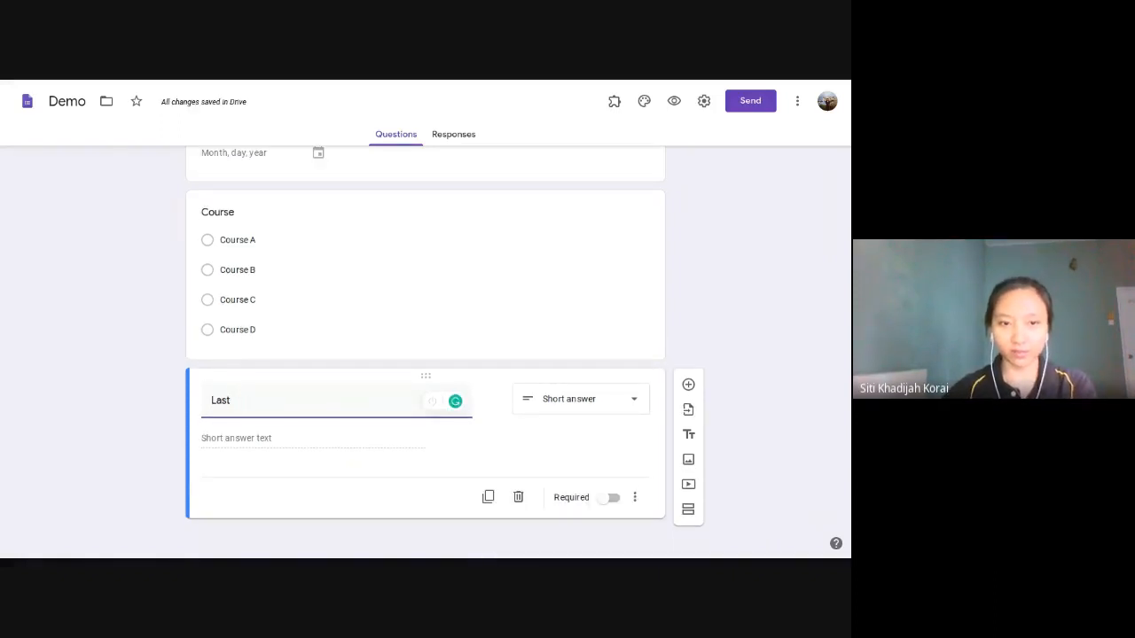
pyautogui.write('4 digits of')
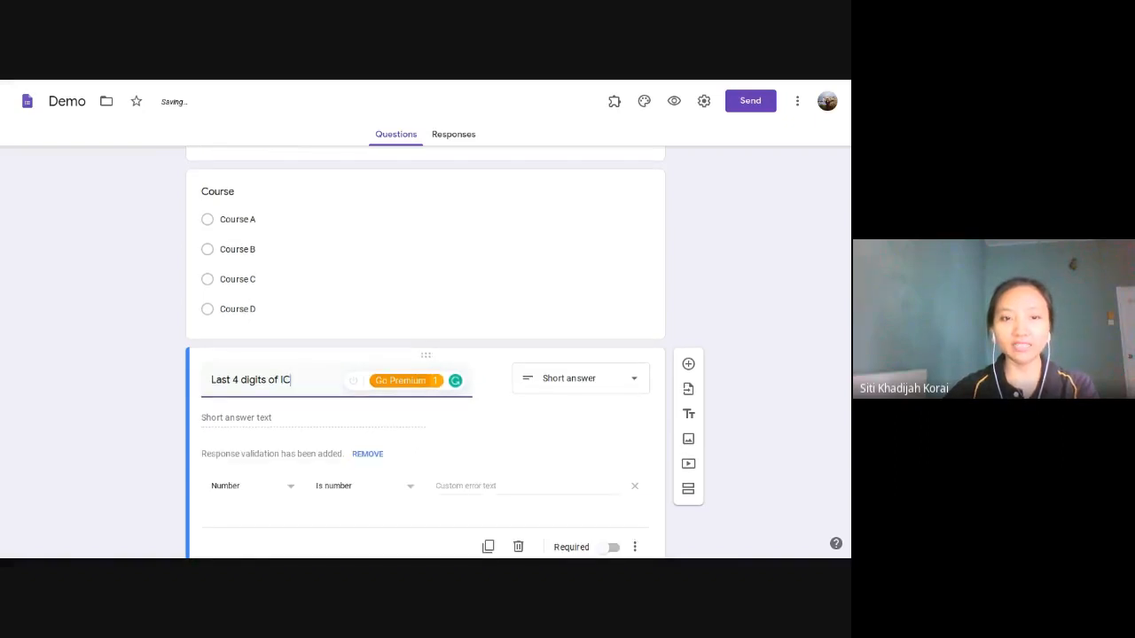
pyautogui.write(' I.C')
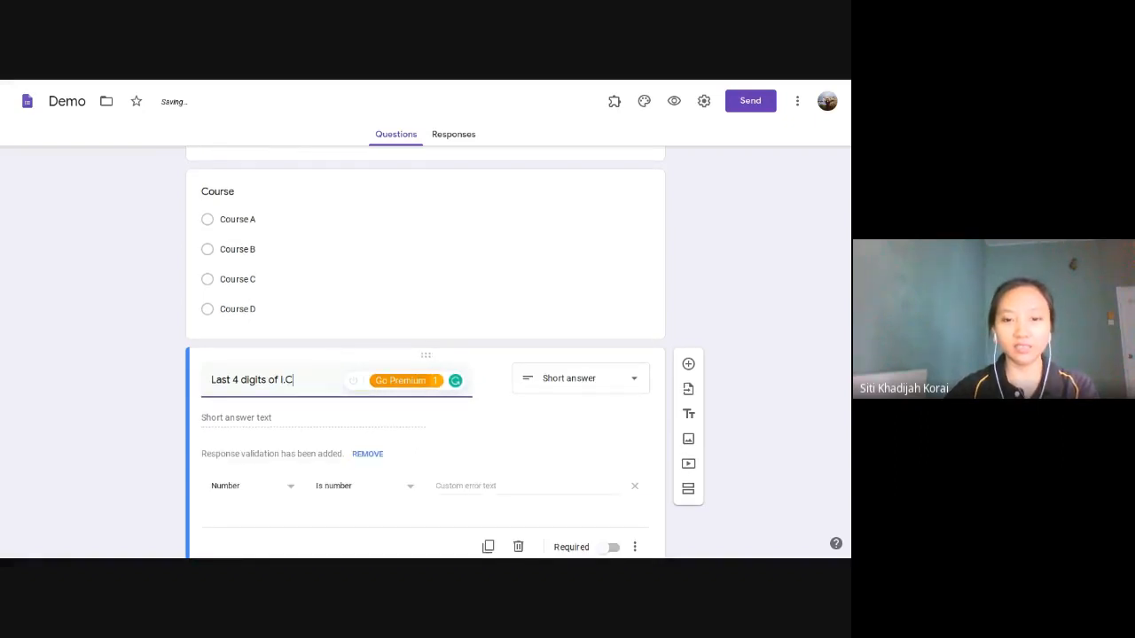
pyautogui.write(' number')
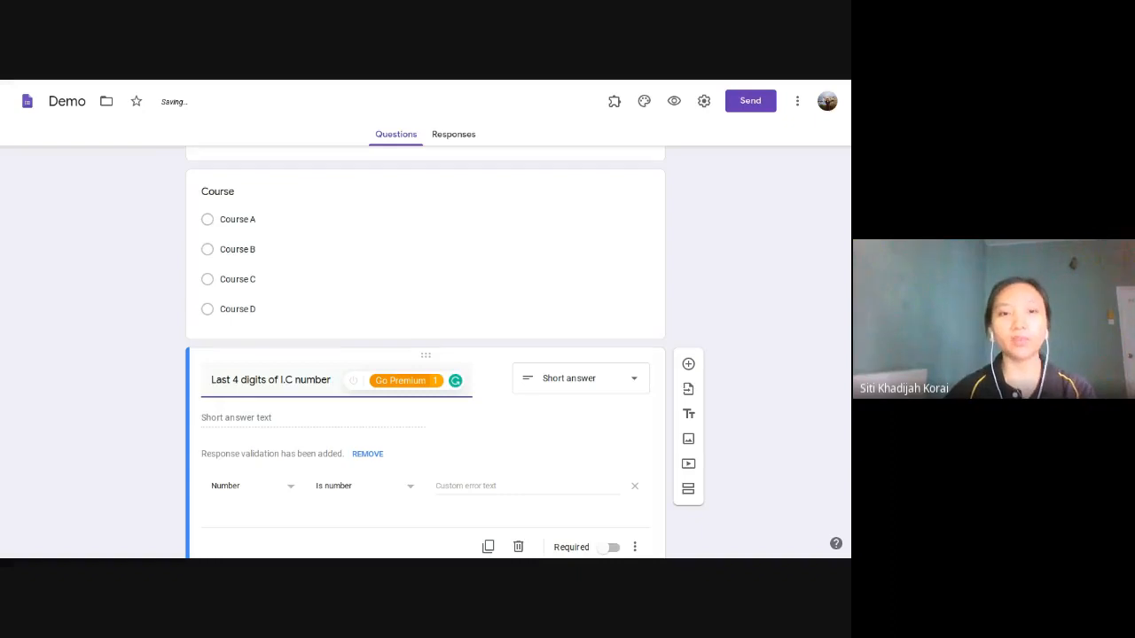
# Step: Set the new question's type to Short answer
pyautogui.click(631, 393)
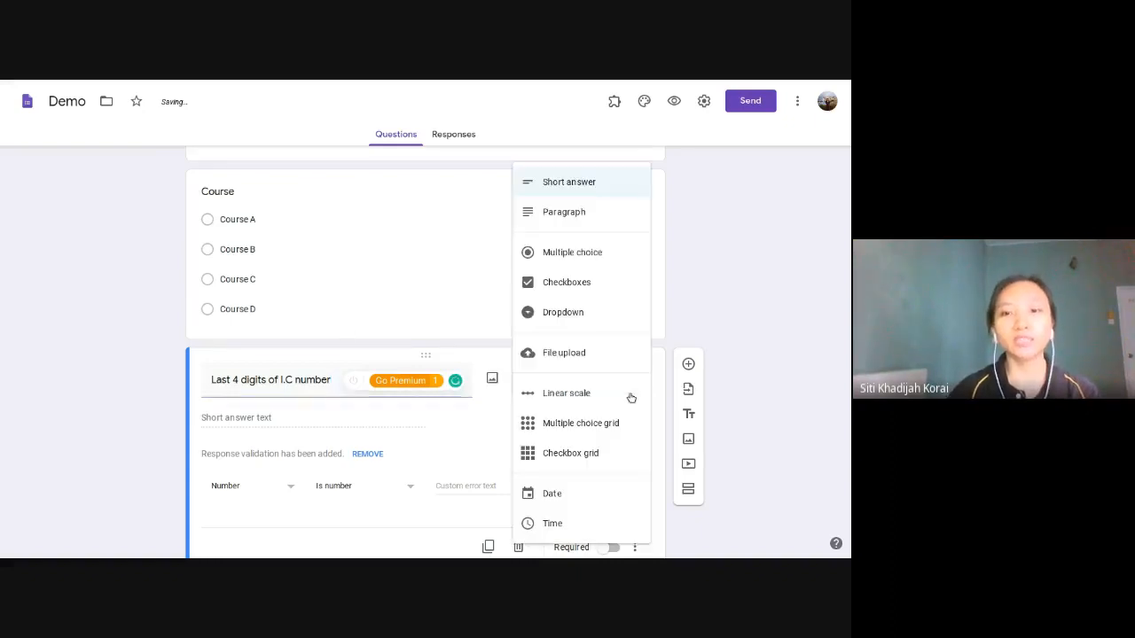
pyautogui.click(615, 199)
pyautogui.scroll(-1, 488, 439)
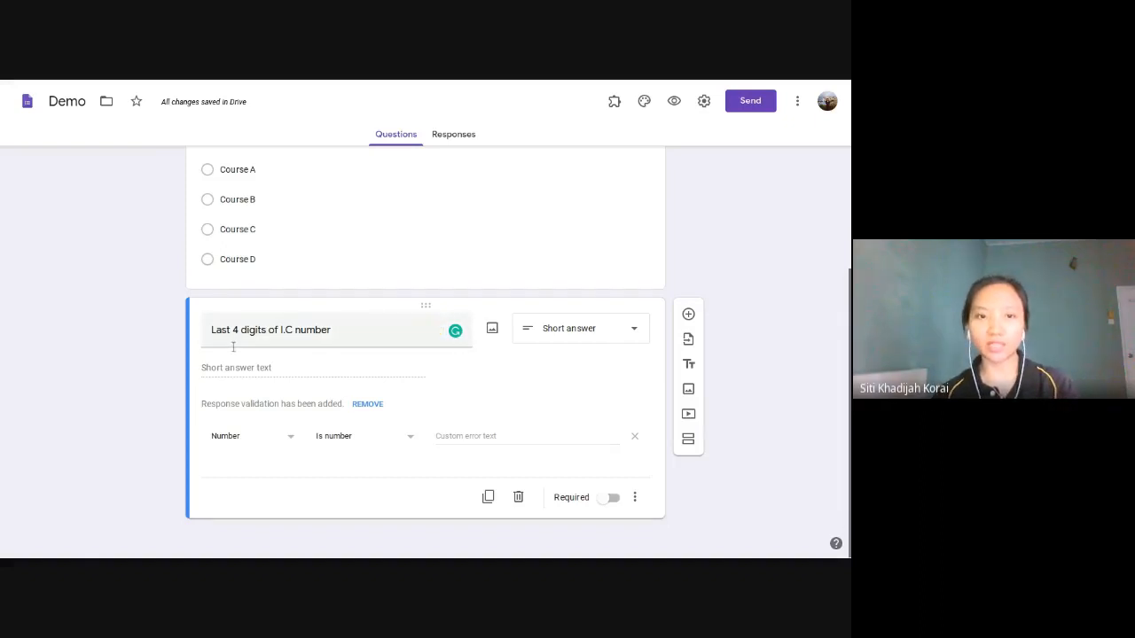
pyautogui.scroll(1, 240, 369)
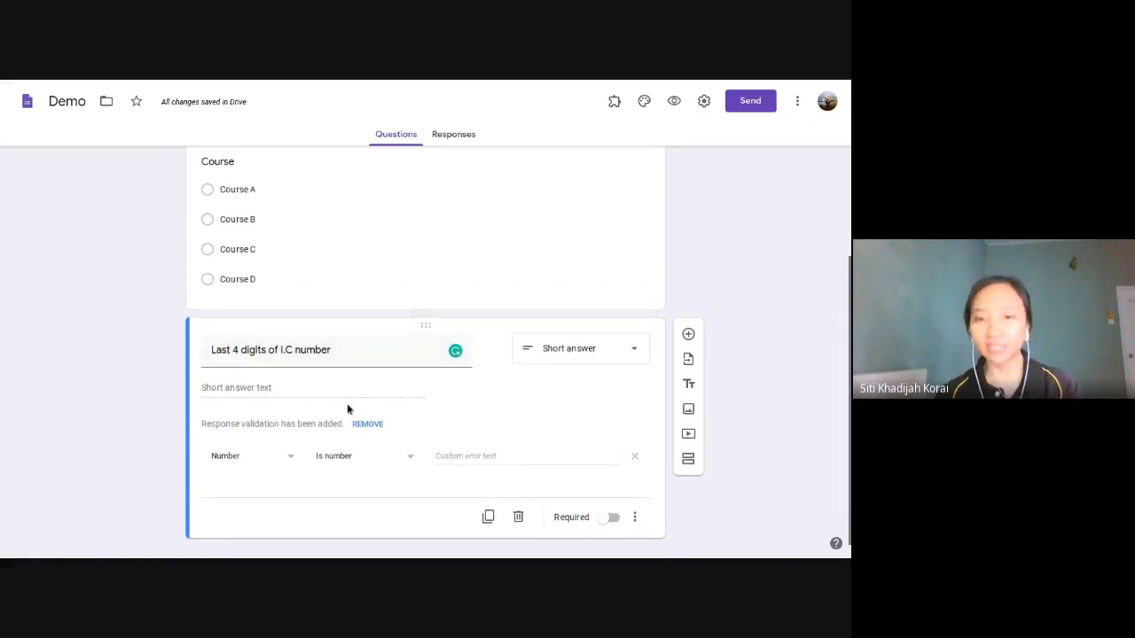
pyautogui.scroll(3, 341, 345)
pyautogui.scroll(3, 342, 341)
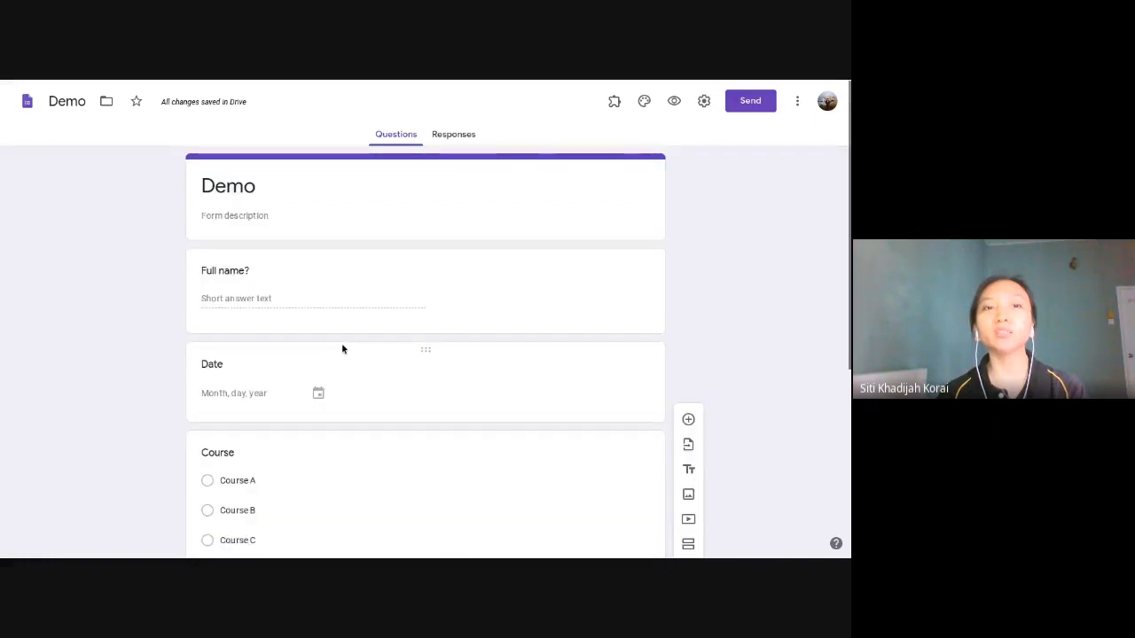
# Step: Return to the certificate presentation and advance to the 'Create A New Spreadsheet To Store Responses' slide
pyautogui.moveTo(578, 83)
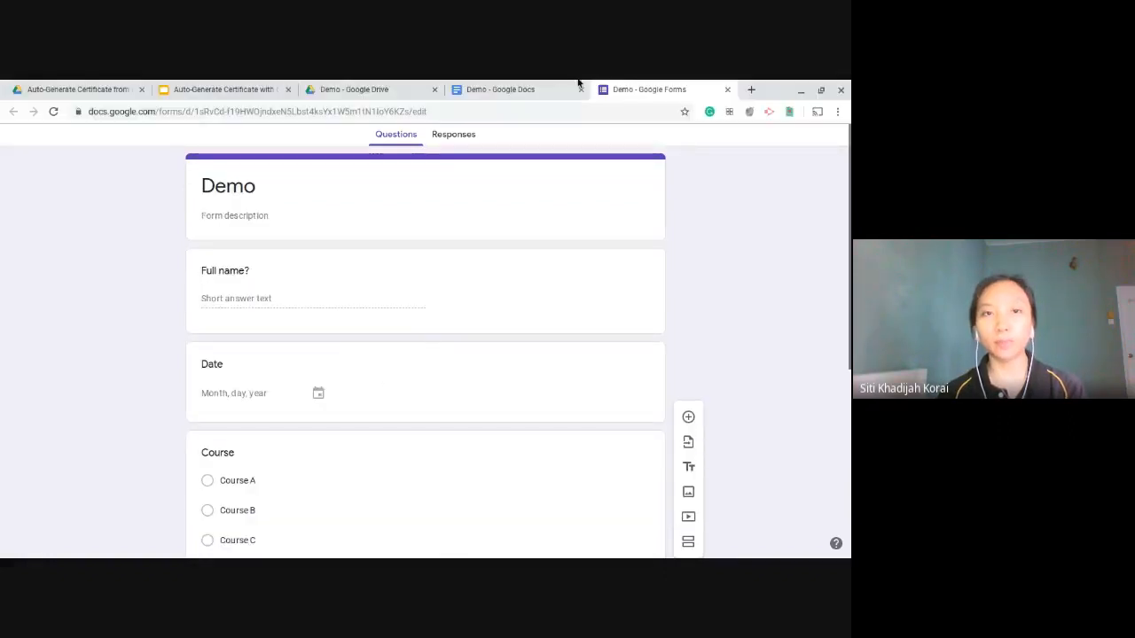
pyautogui.click(205, 86)
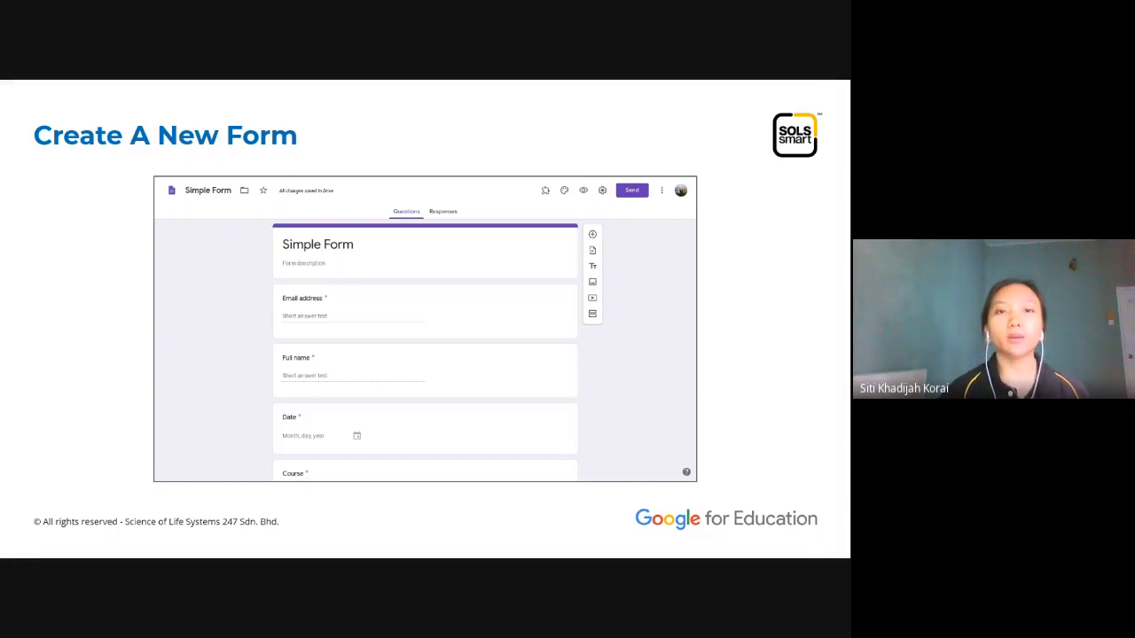
pyautogui.click(467, 326)
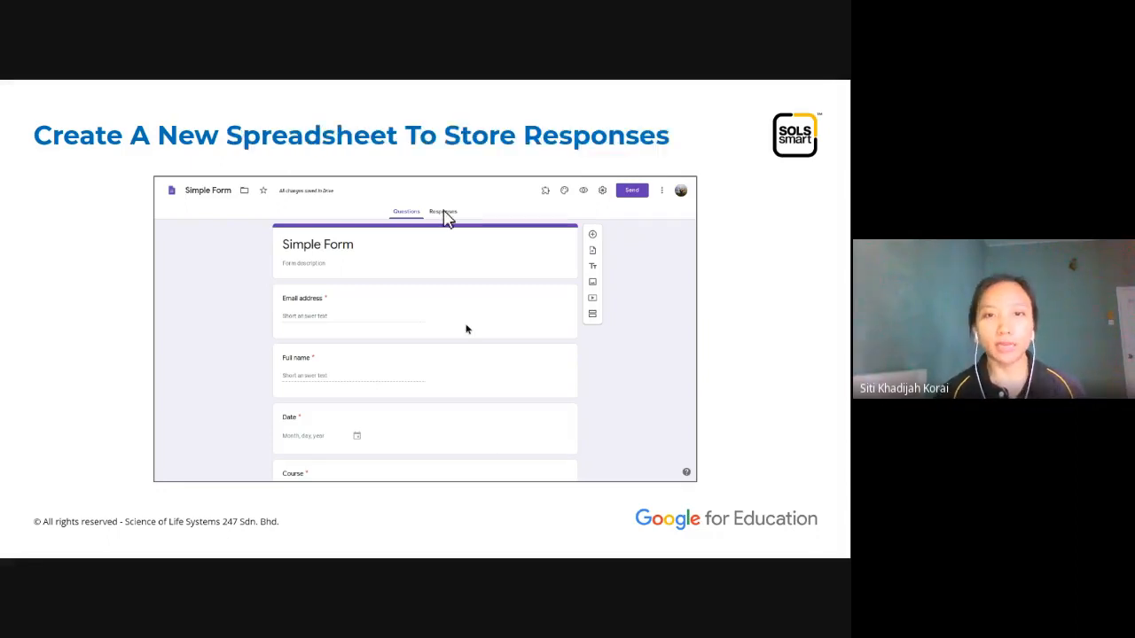
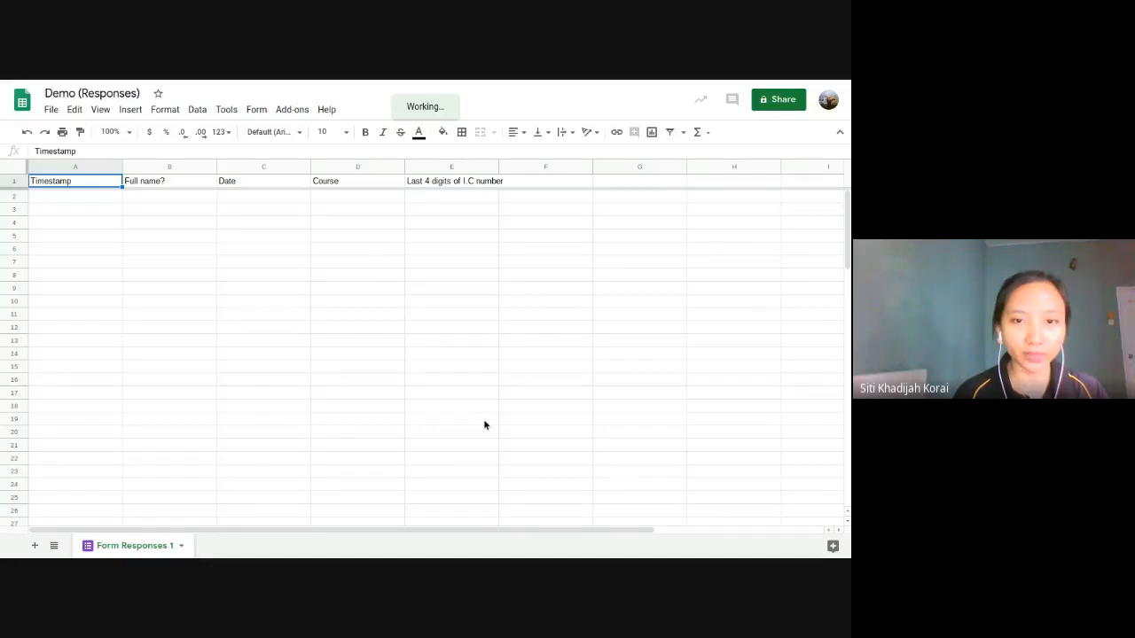
# Step: Move between the Sheets, Drive and Slides tabs, ending on the 'Create A New Spreadsheet To Store Responses' slide
pyautogui.moveTo(525, 82)
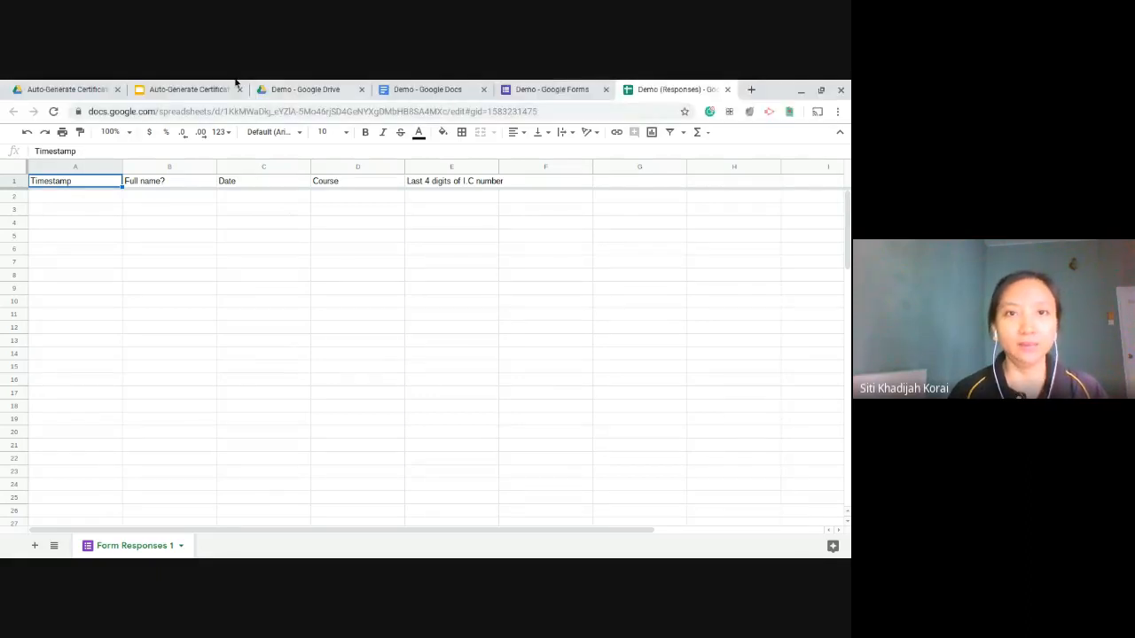
pyautogui.click(233, 86)
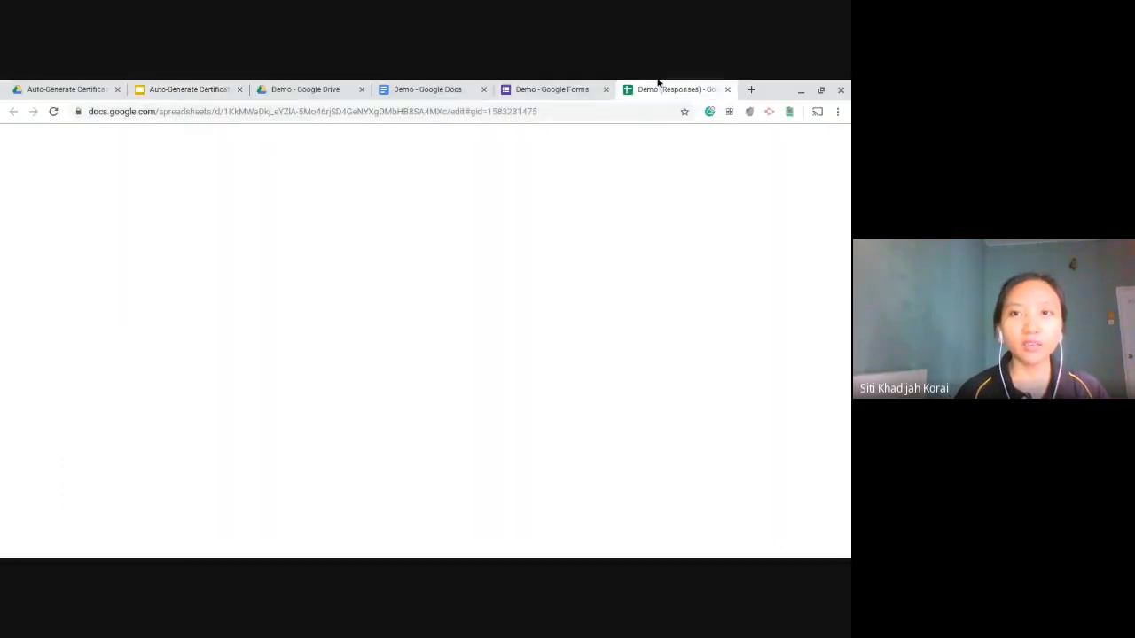
pyautogui.click(644, 86)
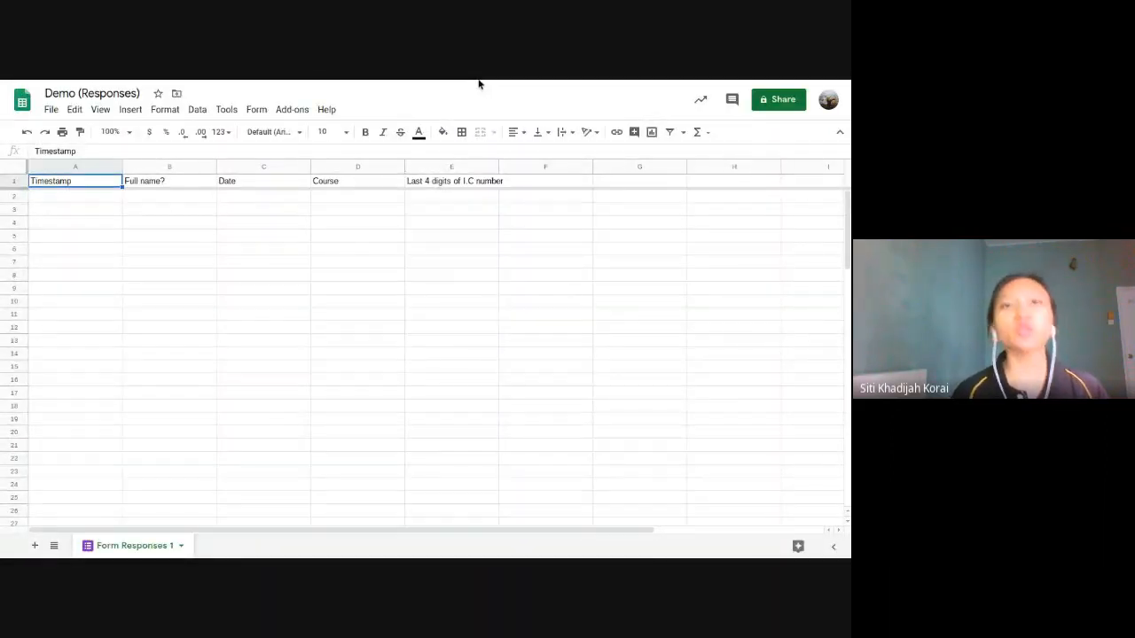
pyautogui.moveTo(358, 83)
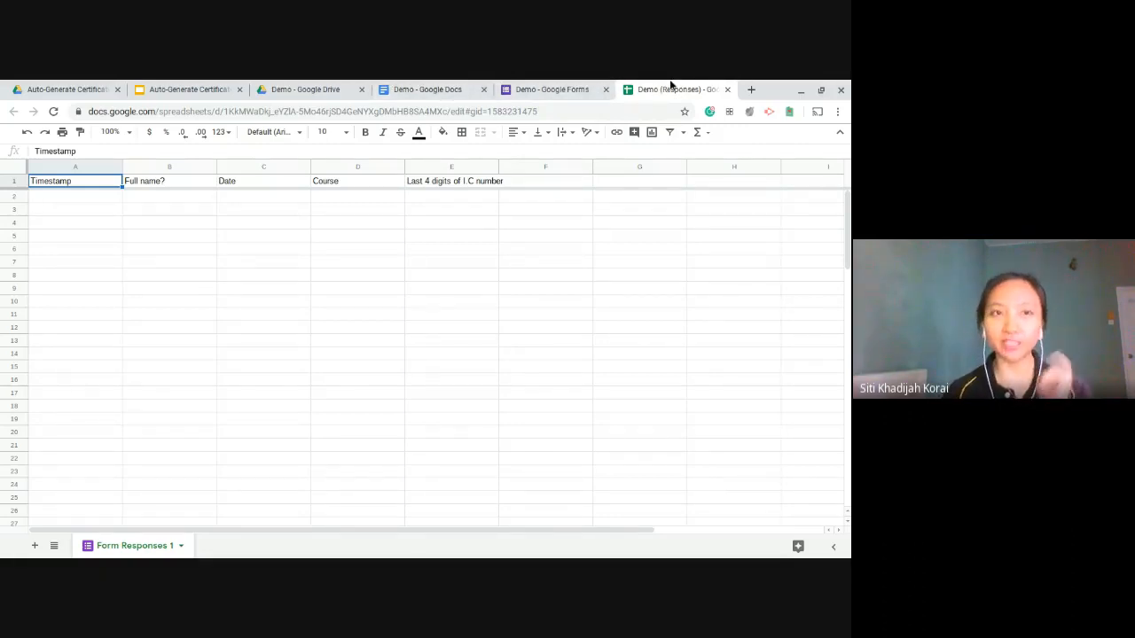
pyautogui.click(305, 83)
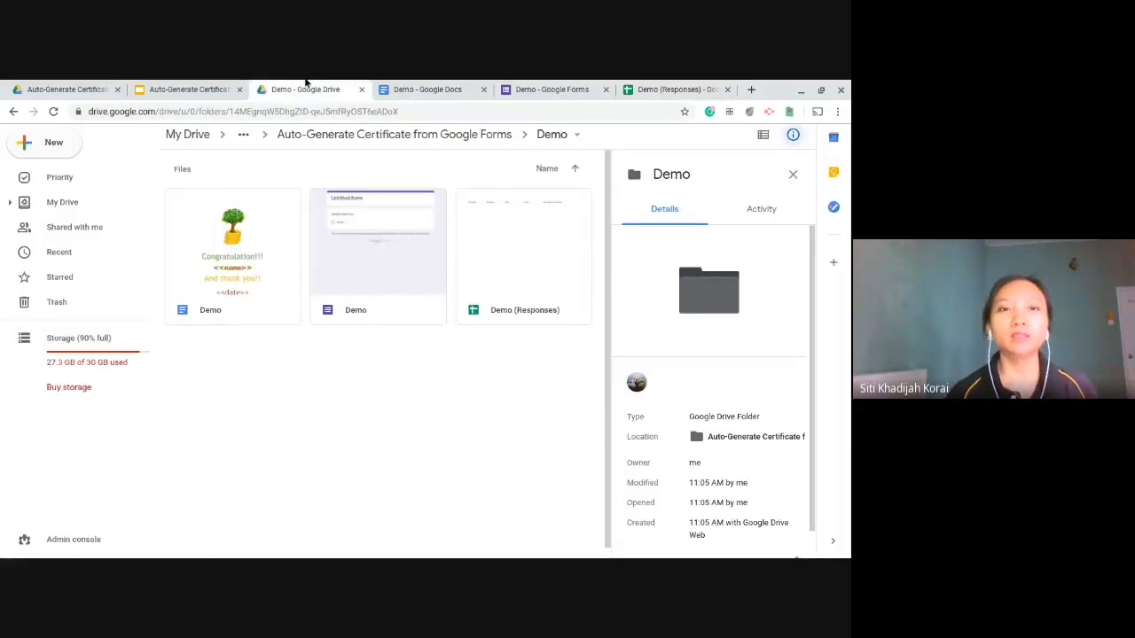
pyautogui.click(213, 84)
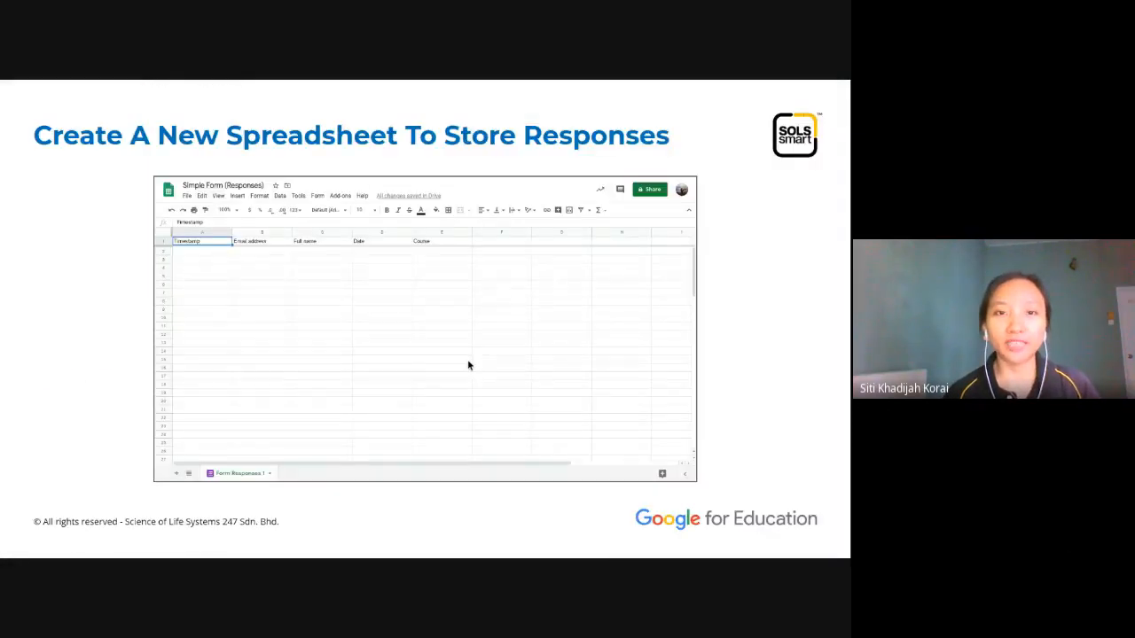
# Step: Advance to the Get Add-Ons slide after checking the Demo responses page and spreadsheet
pyautogui.click(468, 363)
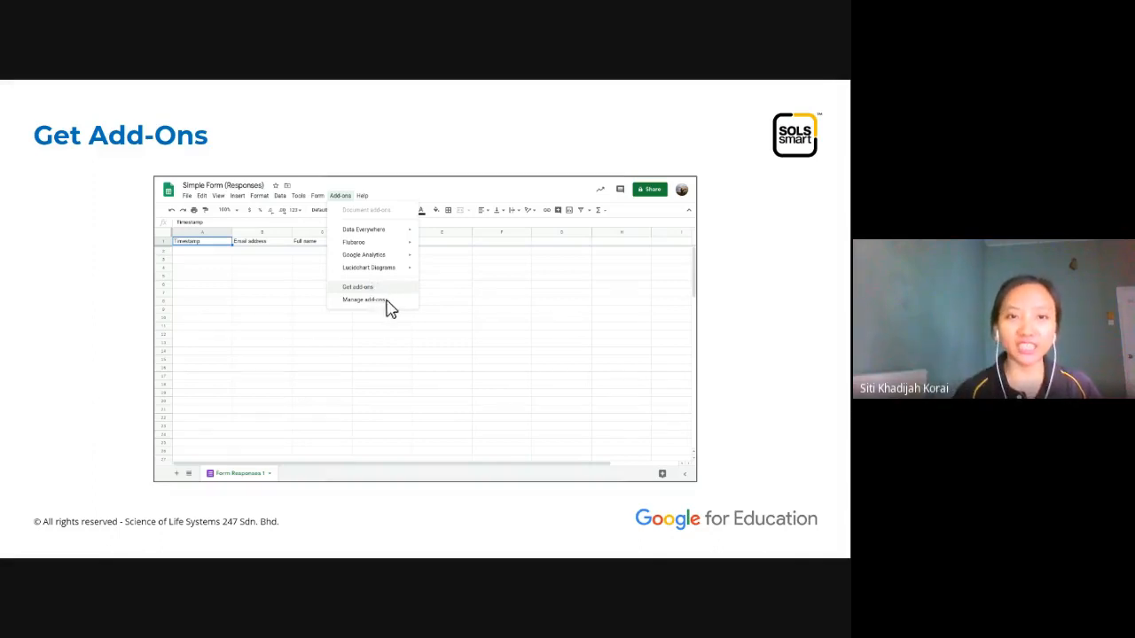
pyautogui.moveTo(529, 83)
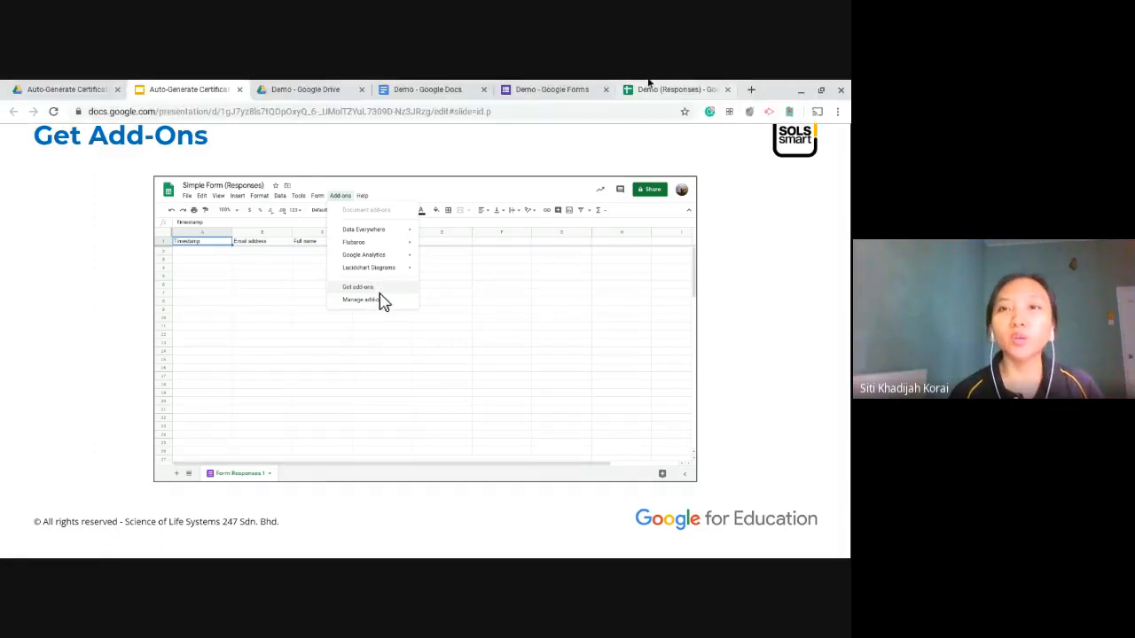
pyautogui.click(576, 86)
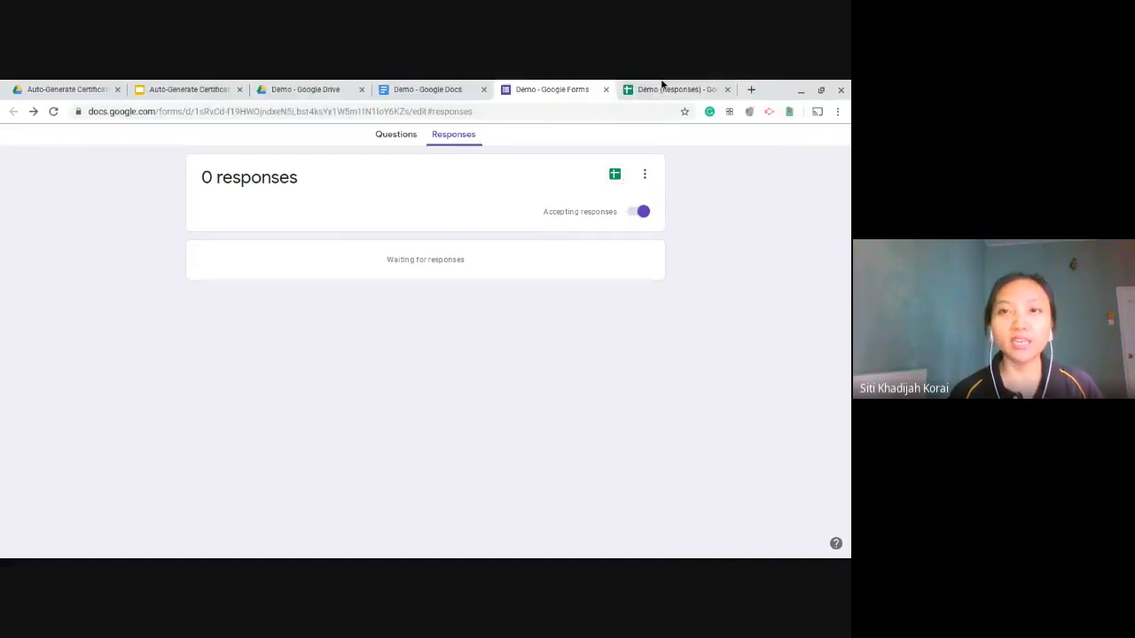
pyautogui.click(664, 86)
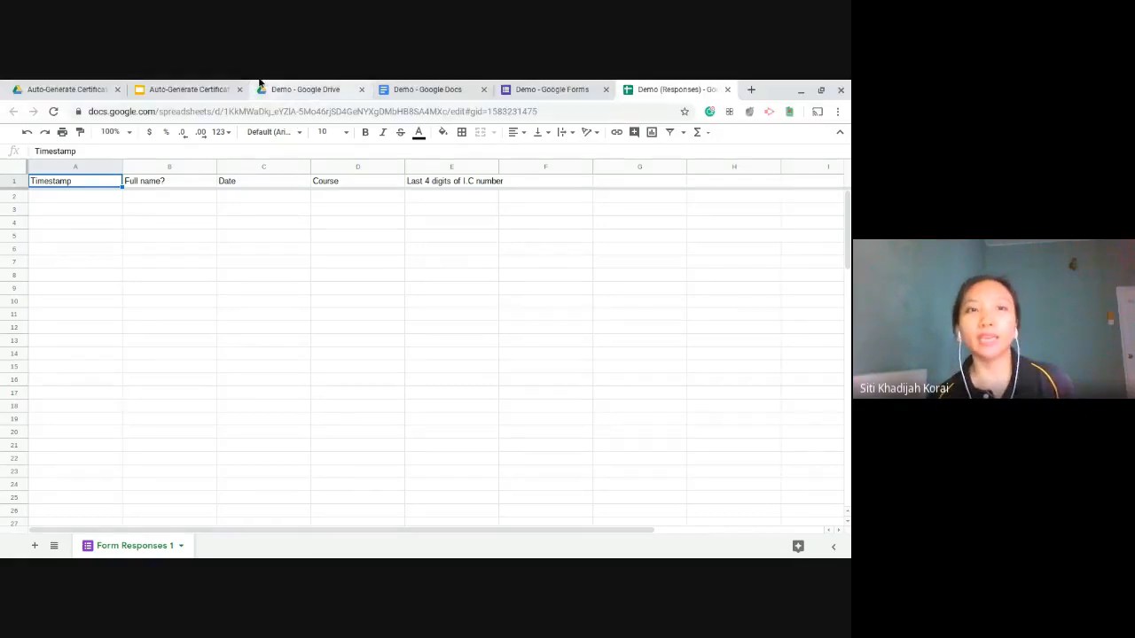
pyautogui.click(204, 82)
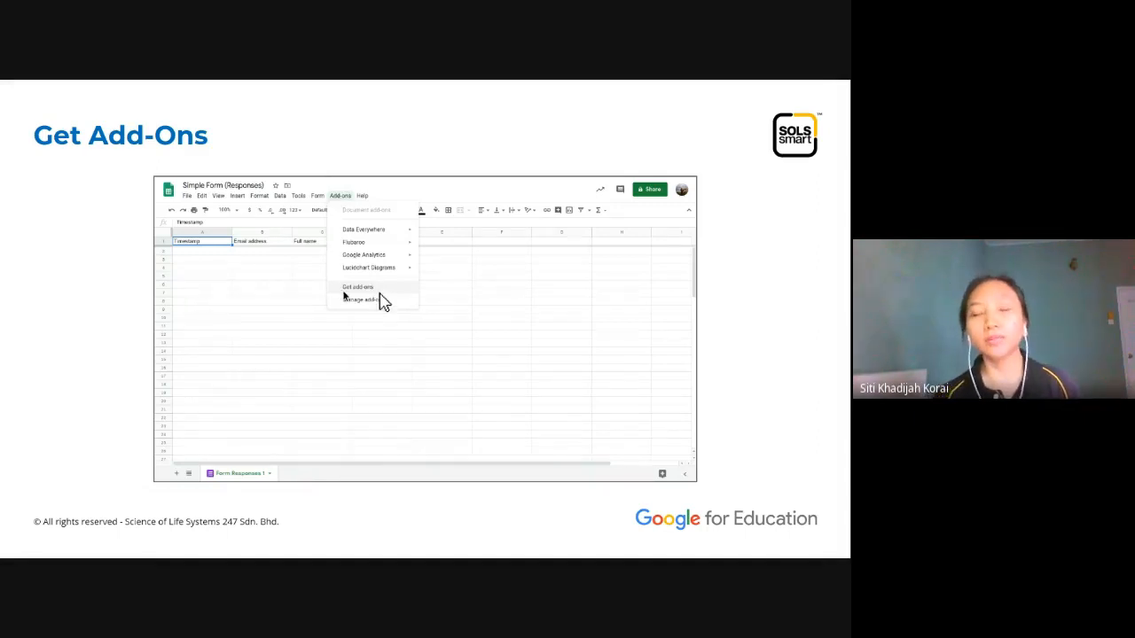
# Step: Advance through the Install Autocrat and Autocrat slides, then show the Demo form's empty responses page
pyautogui.click(379, 294)
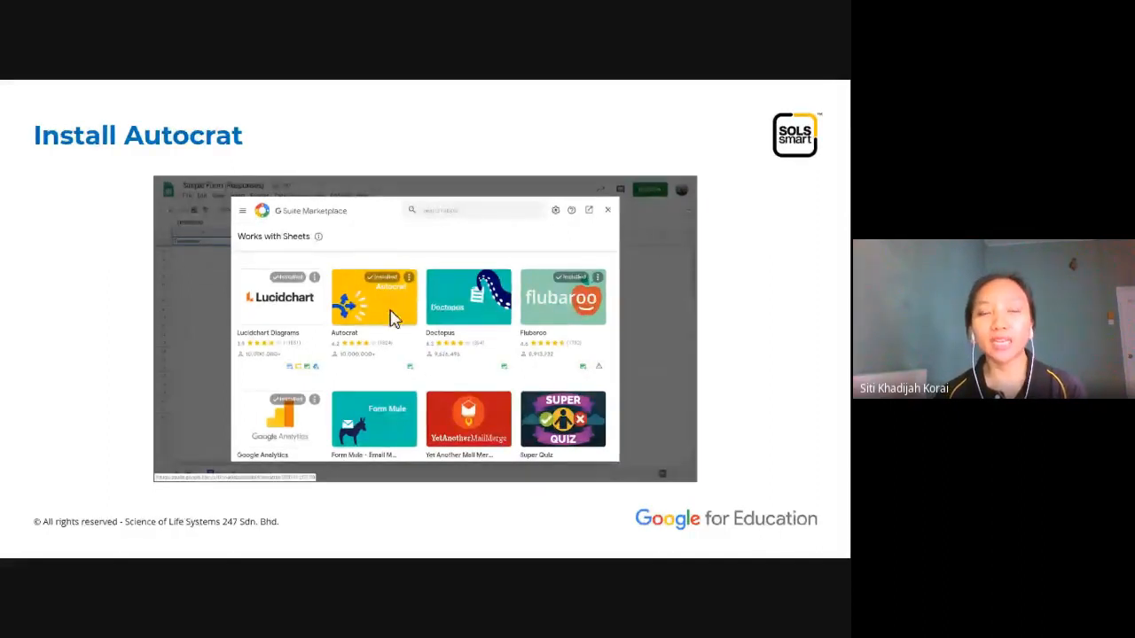
pyautogui.click(383, 302)
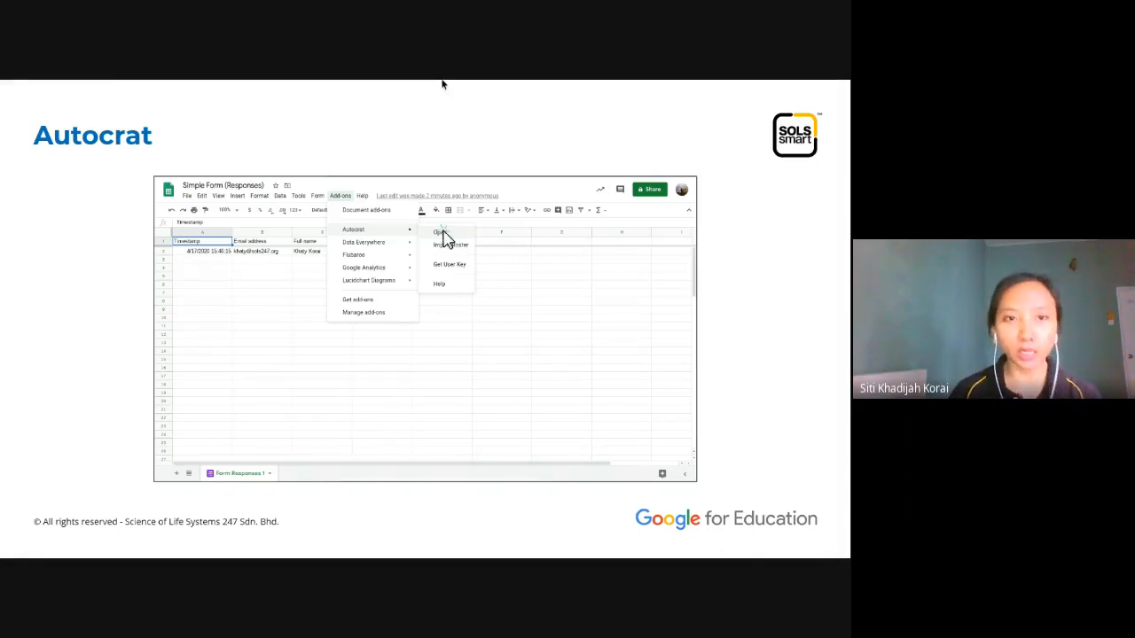
pyautogui.moveTo(488, 81)
pyautogui.click(549, 89)
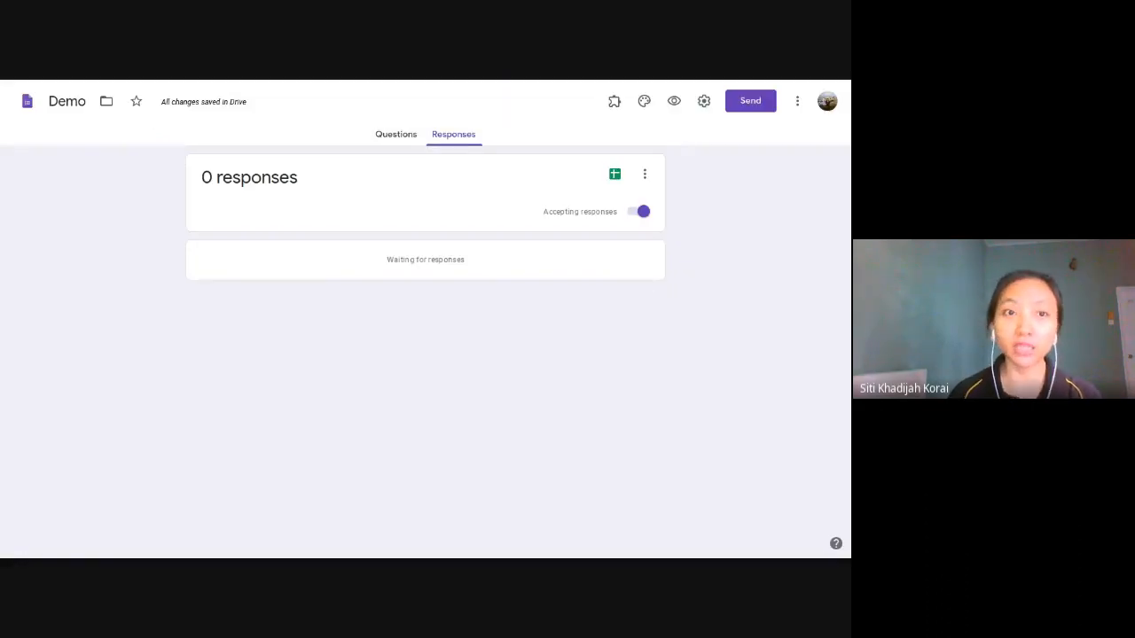
# Step: Show the Demo form's questions and launch its live preview
pyautogui.click(411, 143)
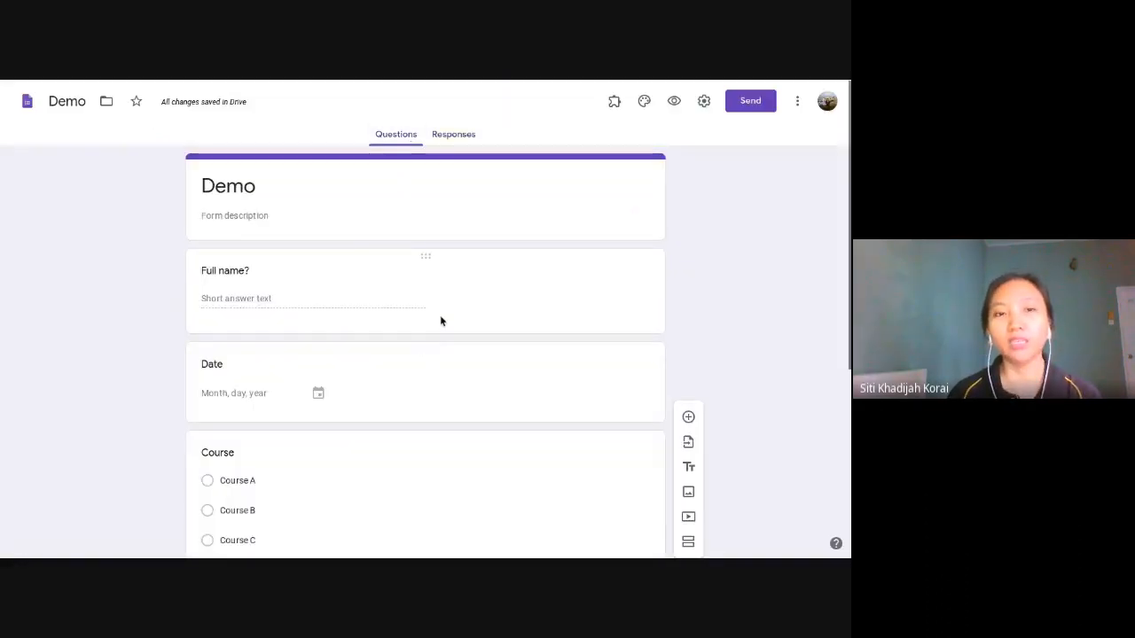
pyautogui.scroll(-4, 441, 321)
pyautogui.scroll(4, 442, 321)
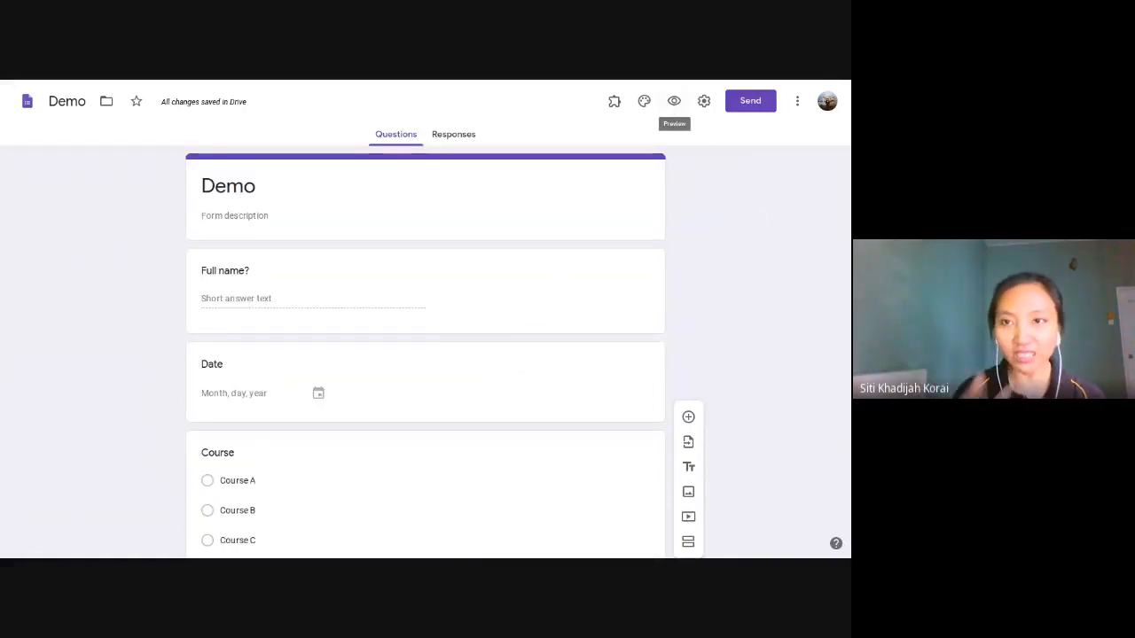
pyautogui.click(674, 103)
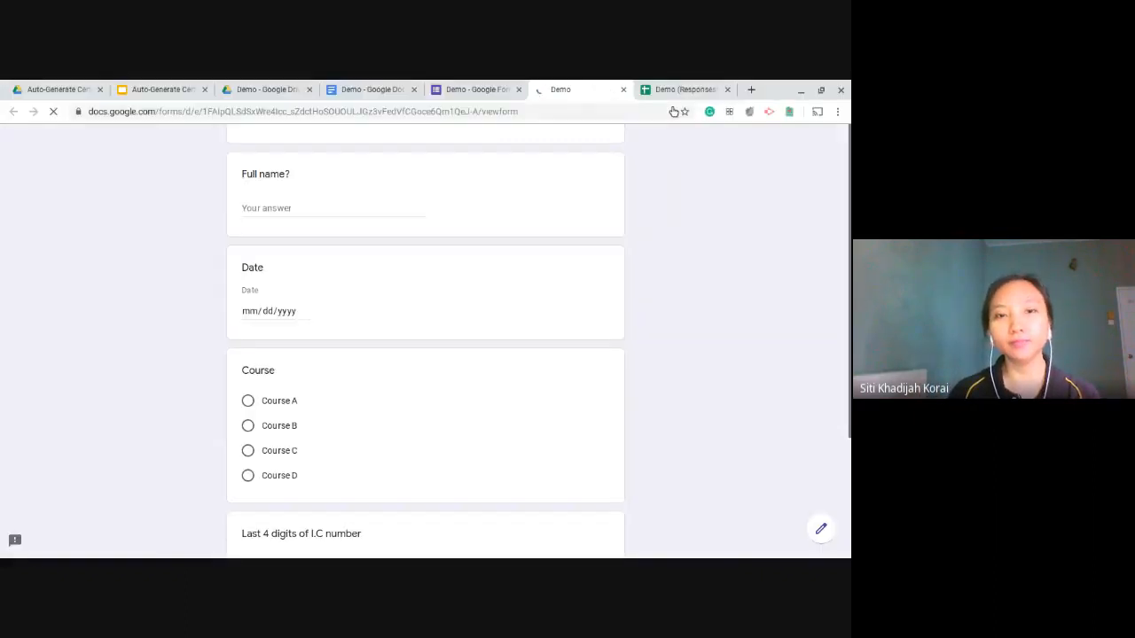
# Step: Answer with a full name, date 05/29/2020, Course C and I.C digits 1234, then submit
pyautogui.click(334, 206)
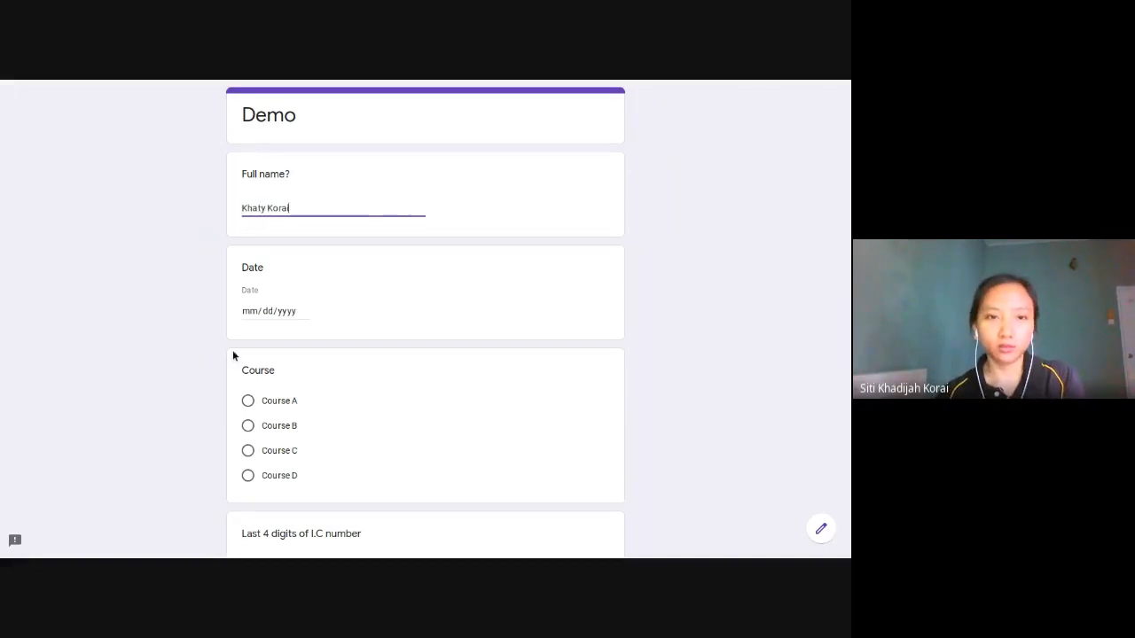
pyautogui.click(266, 310)
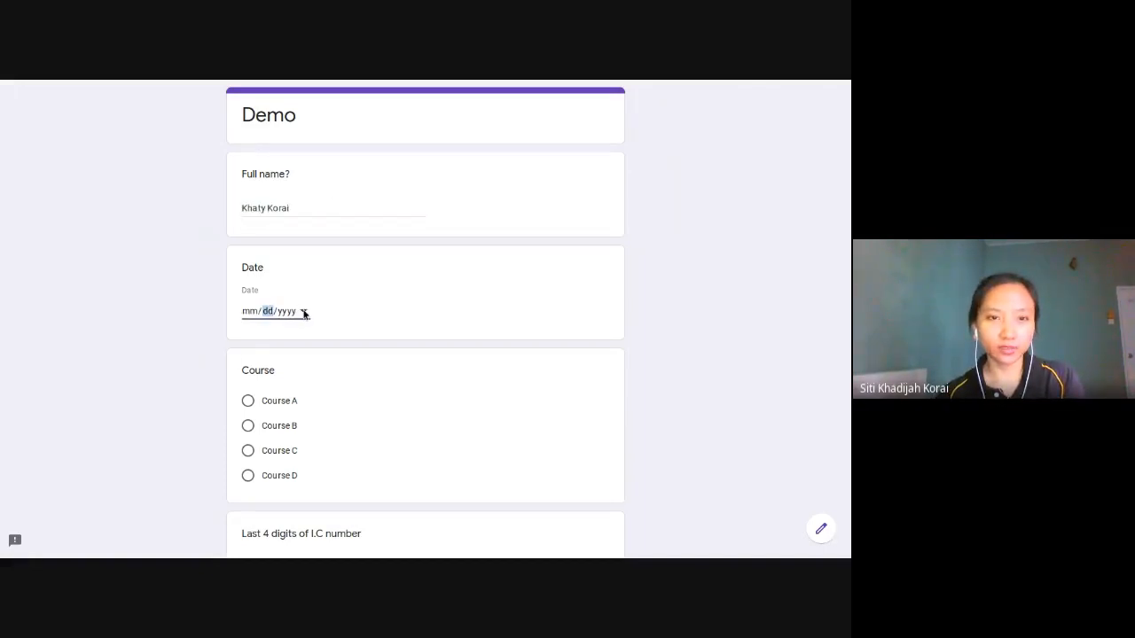
pyautogui.click(363, 421)
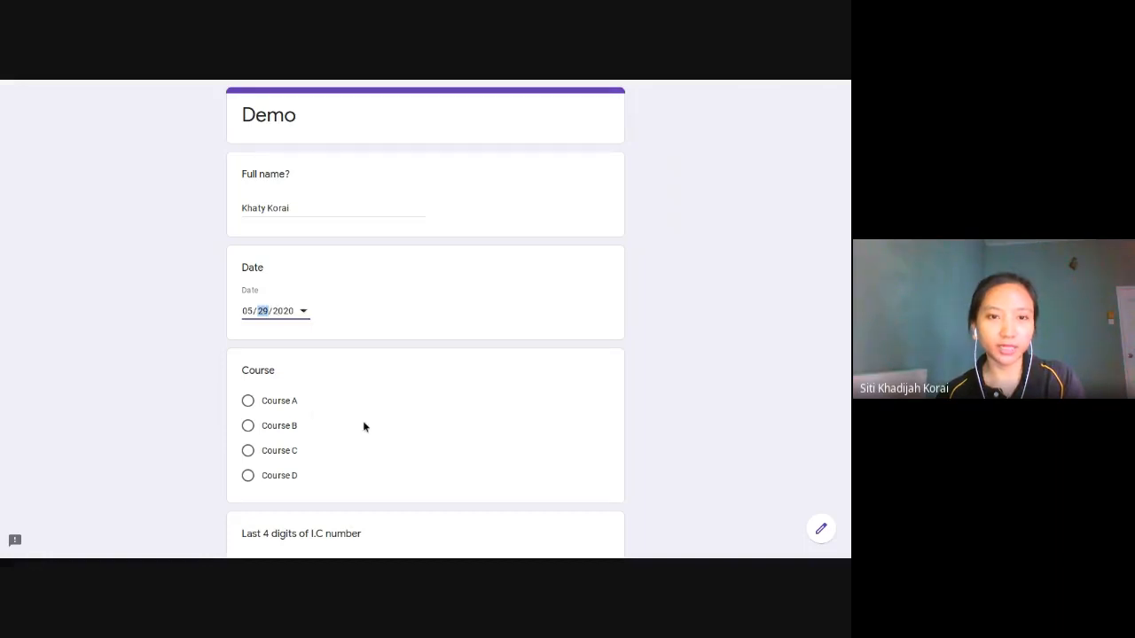
pyautogui.scroll(-2, 297, 409)
pyautogui.click(249, 357)
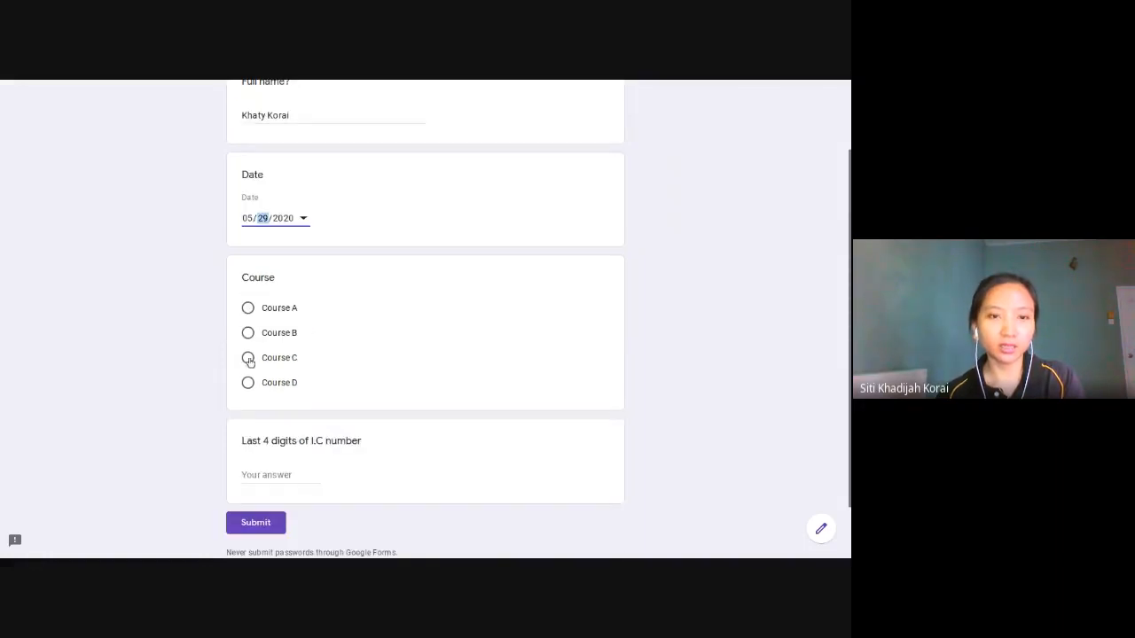
pyautogui.click(289, 475)
pyautogui.write('1234')
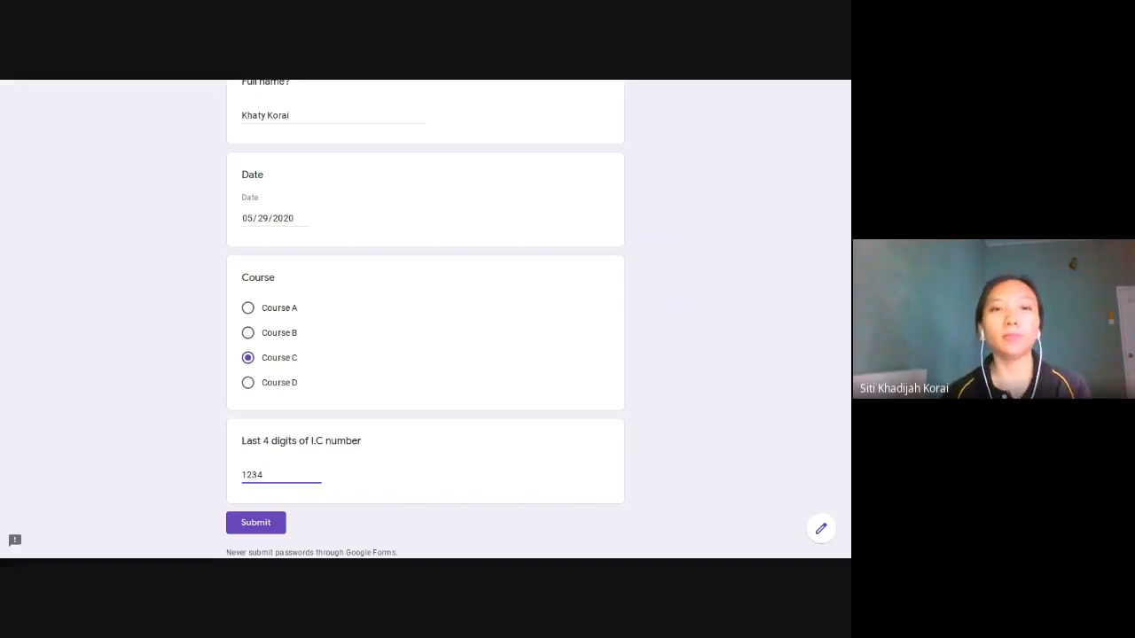
pyautogui.scroll(1, 319, 292)
pyautogui.scroll(-2, 321, 292)
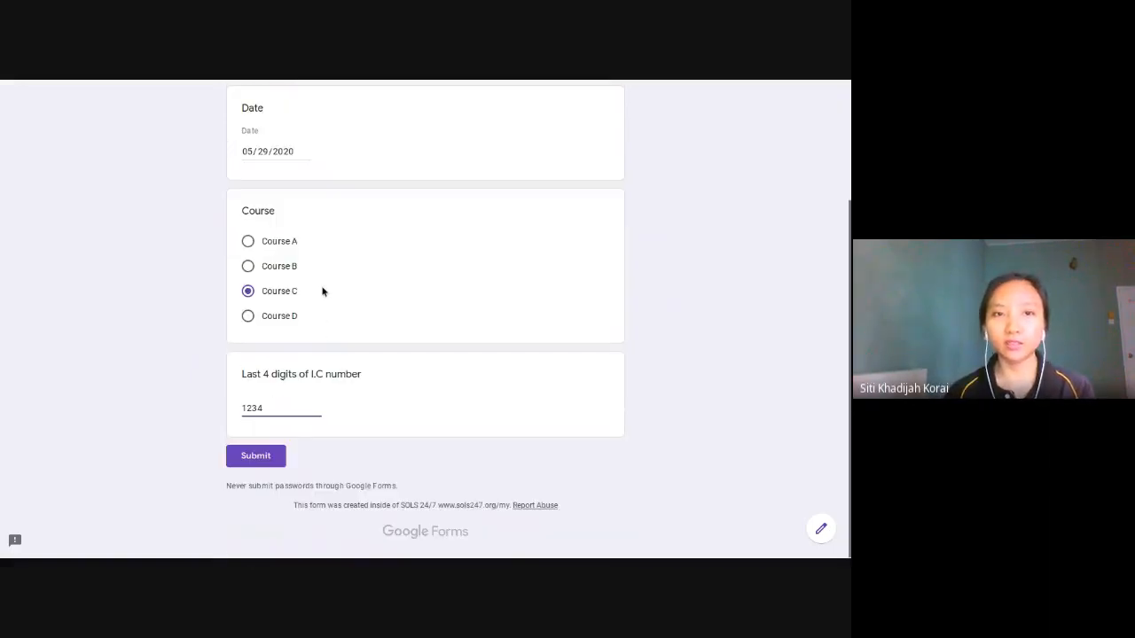
pyautogui.click(273, 458)
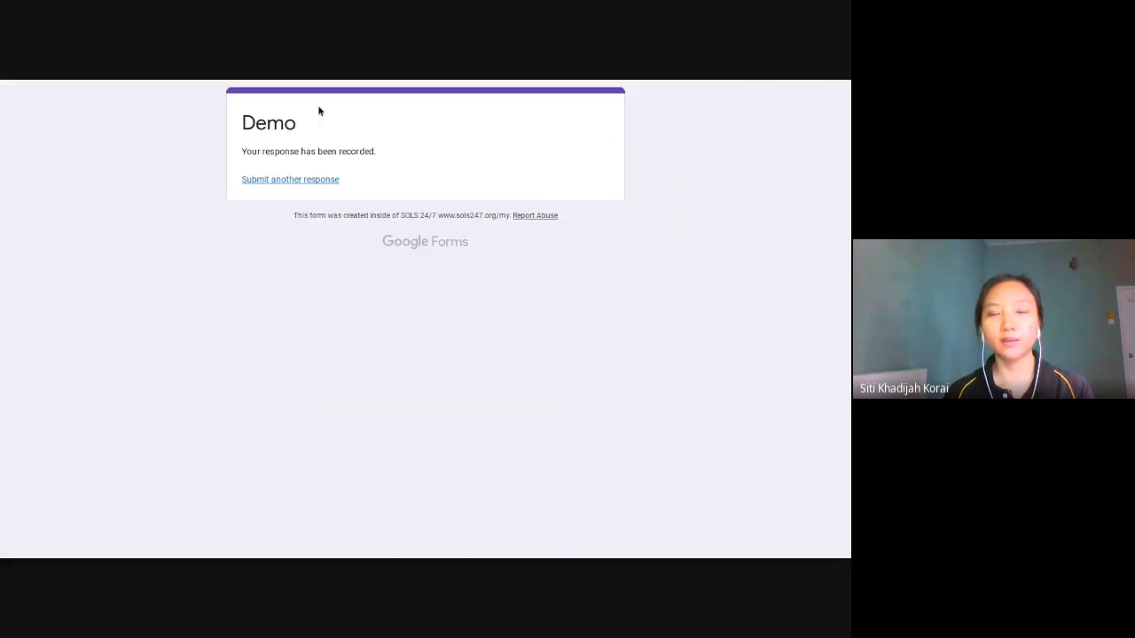
pyautogui.moveTo(320, 80)
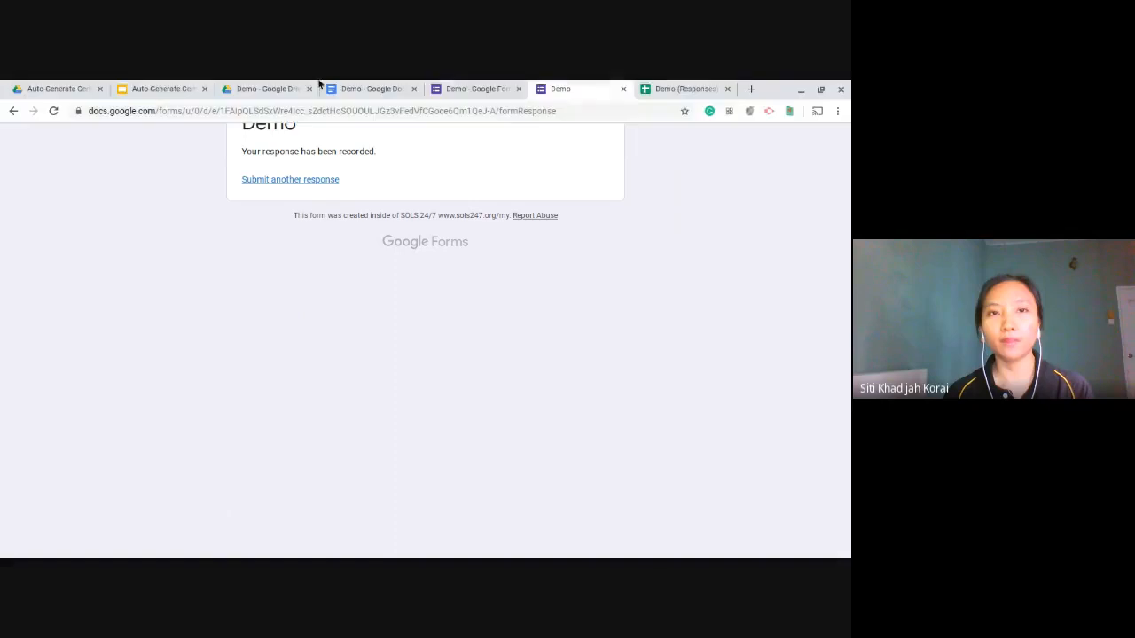
pyautogui.click(623, 89)
pyautogui.click(571, 88)
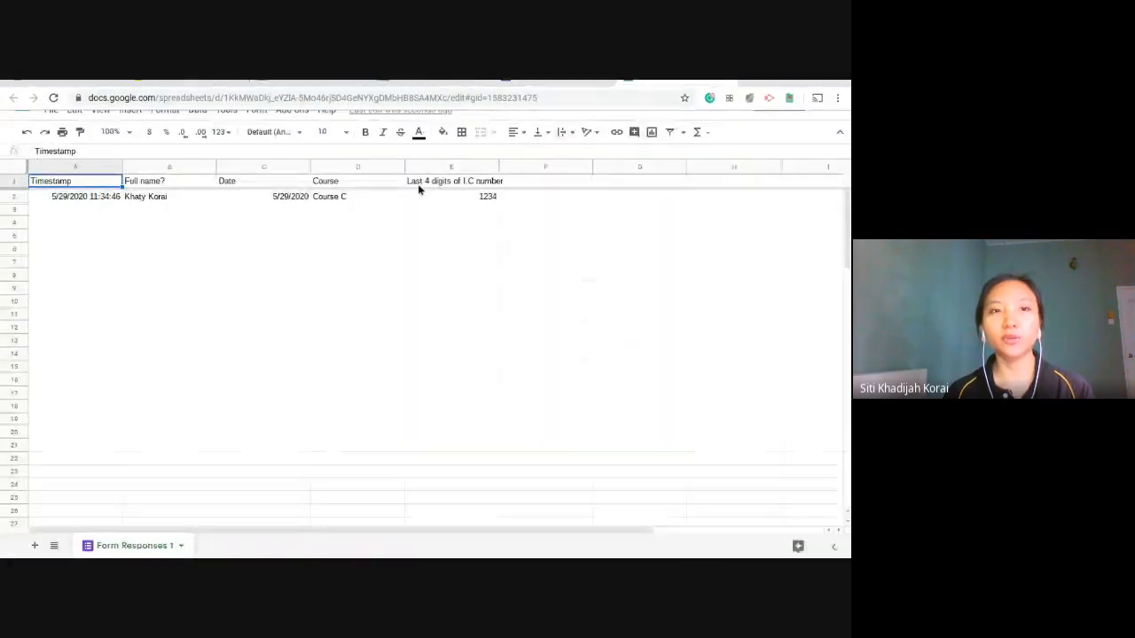
pyautogui.click(82, 198)
pyautogui.keyDown('shift'); pyautogui.click(483, 200); pyautogui.keyUp('shift')
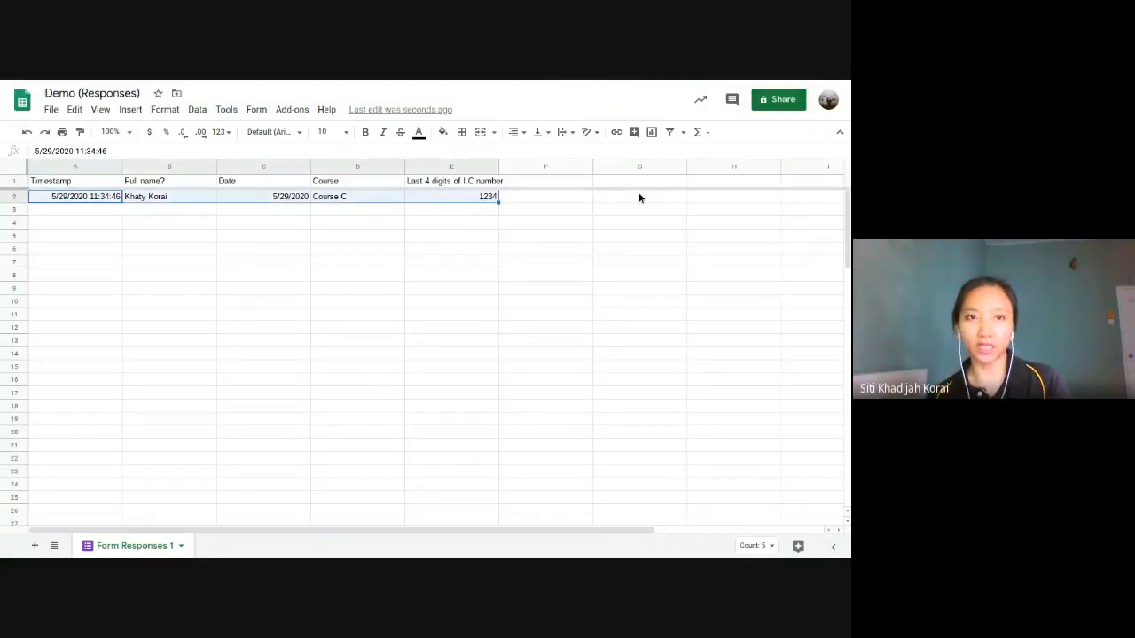
pyautogui.click(609, 215)
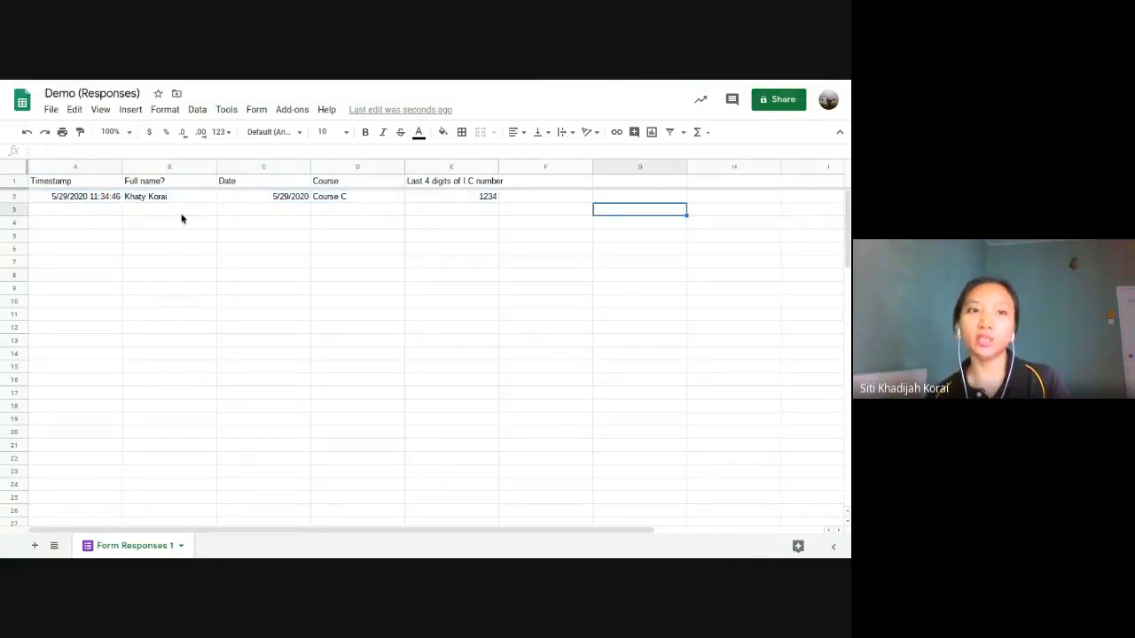
pyautogui.click(109, 196)
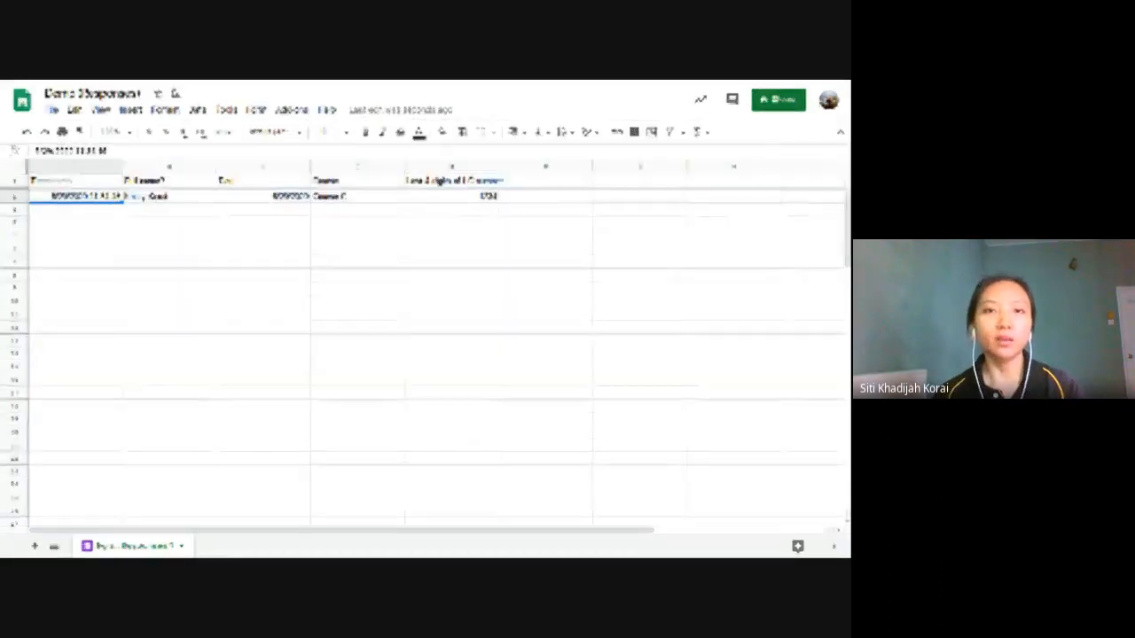
pyautogui.click(488, 211)
pyautogui.click(474, 198)
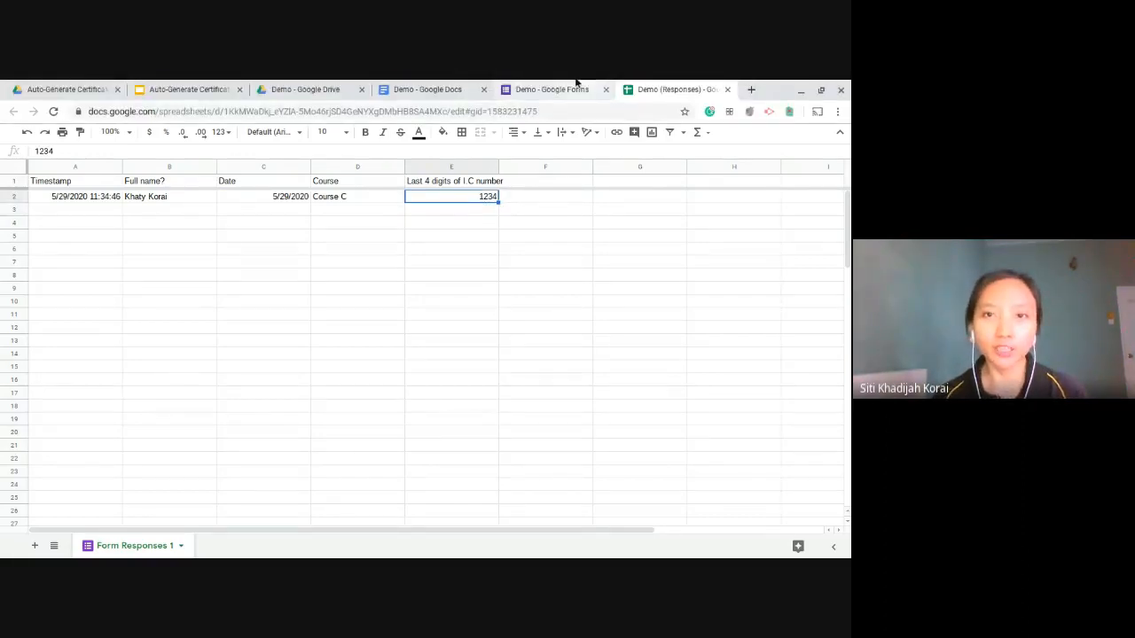
pyautogui.click(482, 228)
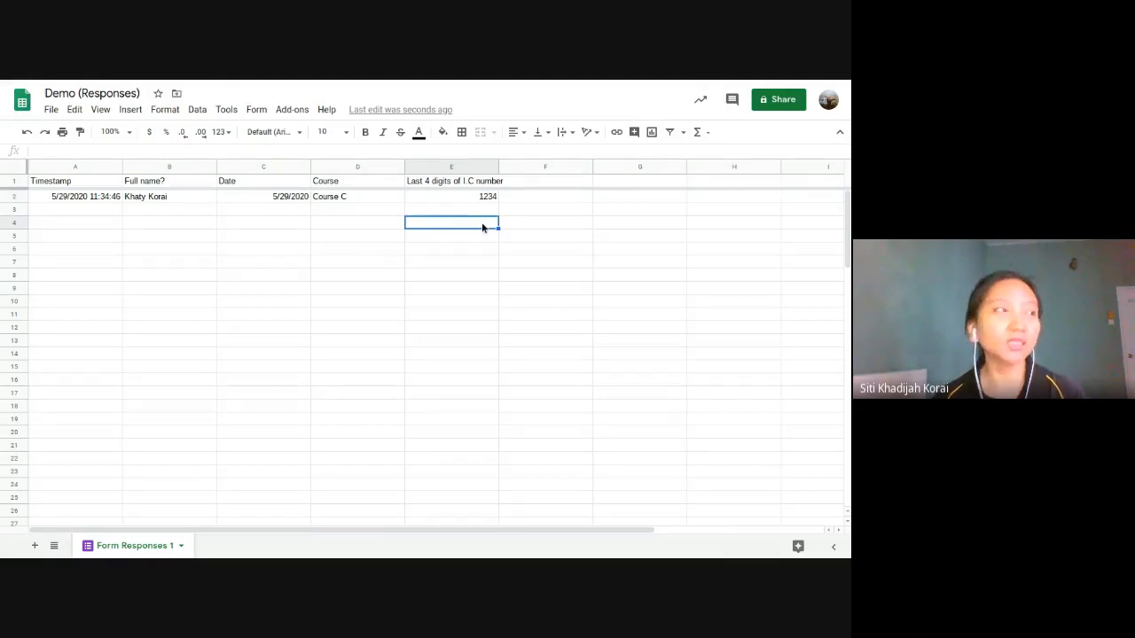
pyautogui.click(480, 211)
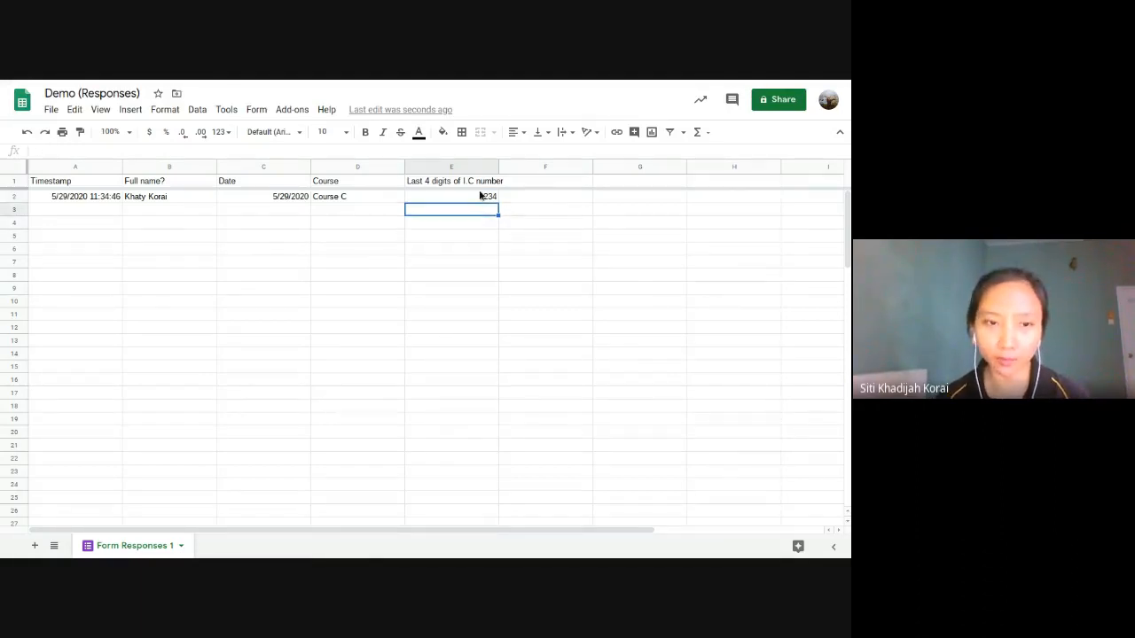
# Step: Copy 1234 down column E, then delete the duplicated values below E2
pyautogui.click(480, 195)
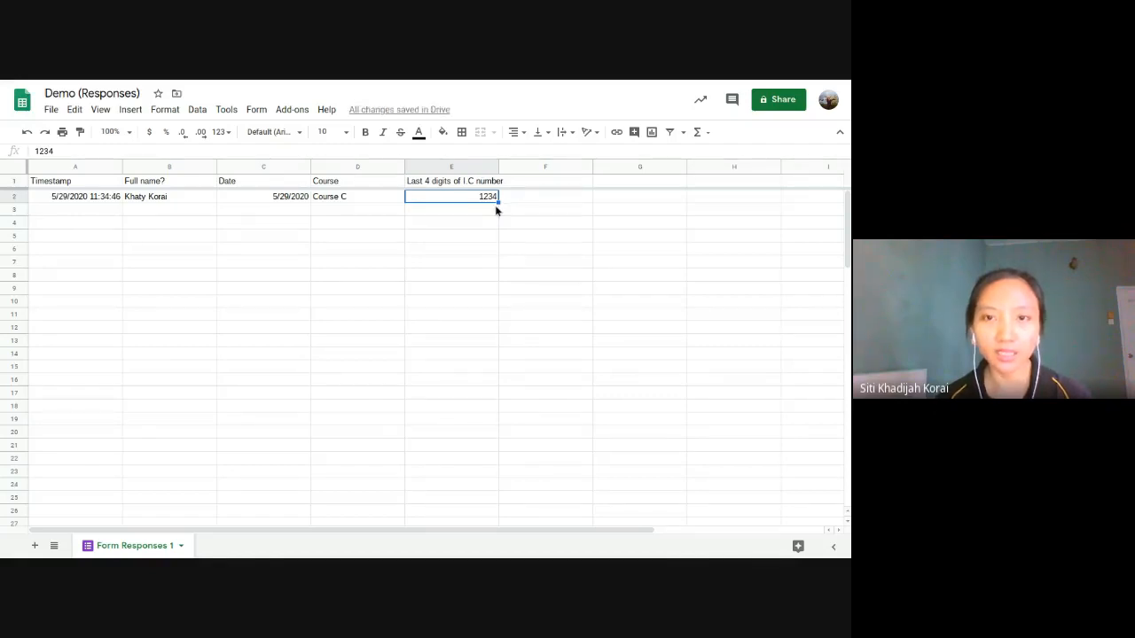
pyautogui.moveTo(497, 203); pyautogui.dragTo(499, 460)
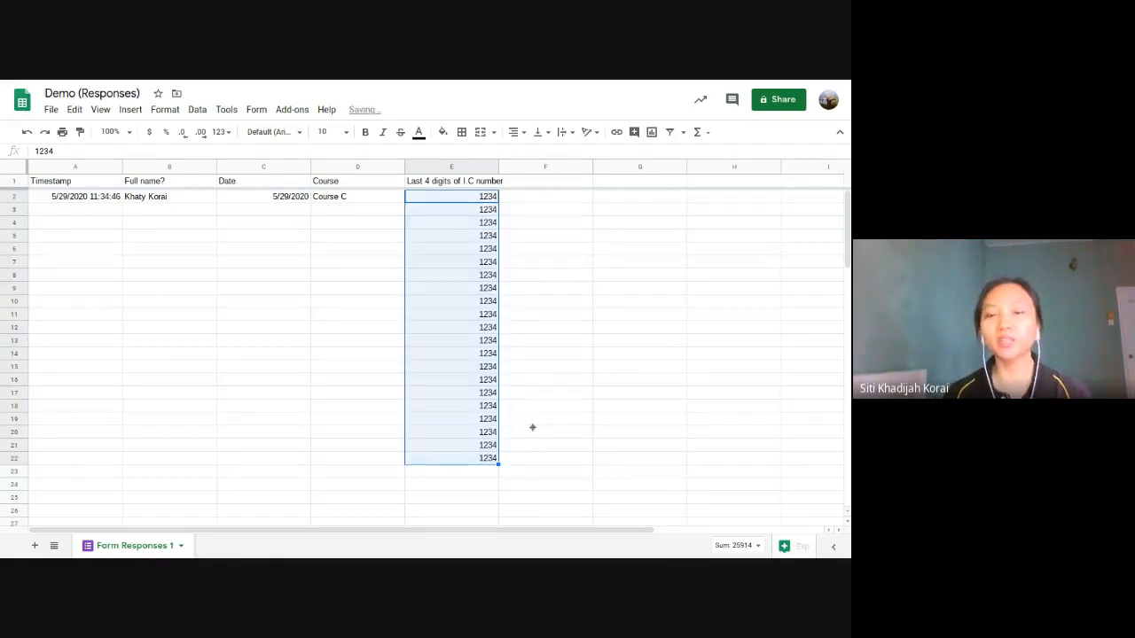
pyautogui.click(529, 303)
pyautogui.click(488, 222)
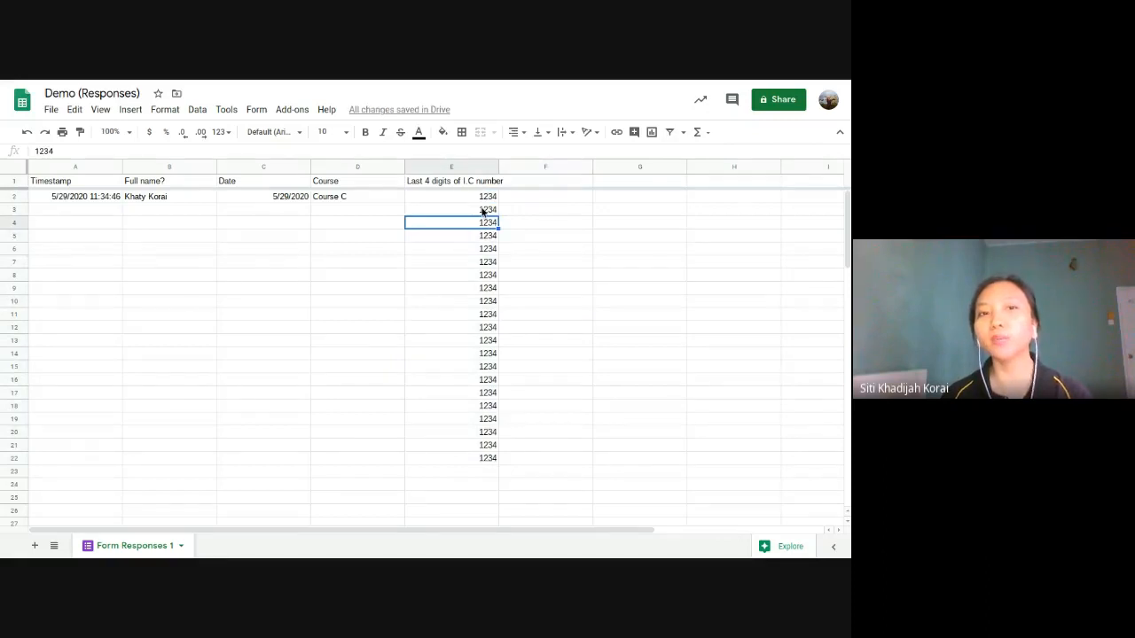
pyautogui.click(483, 210)
pyautogui.keyDown('shift'); pyautogui.click(468, 461); pyautogui.keyUp('shift')
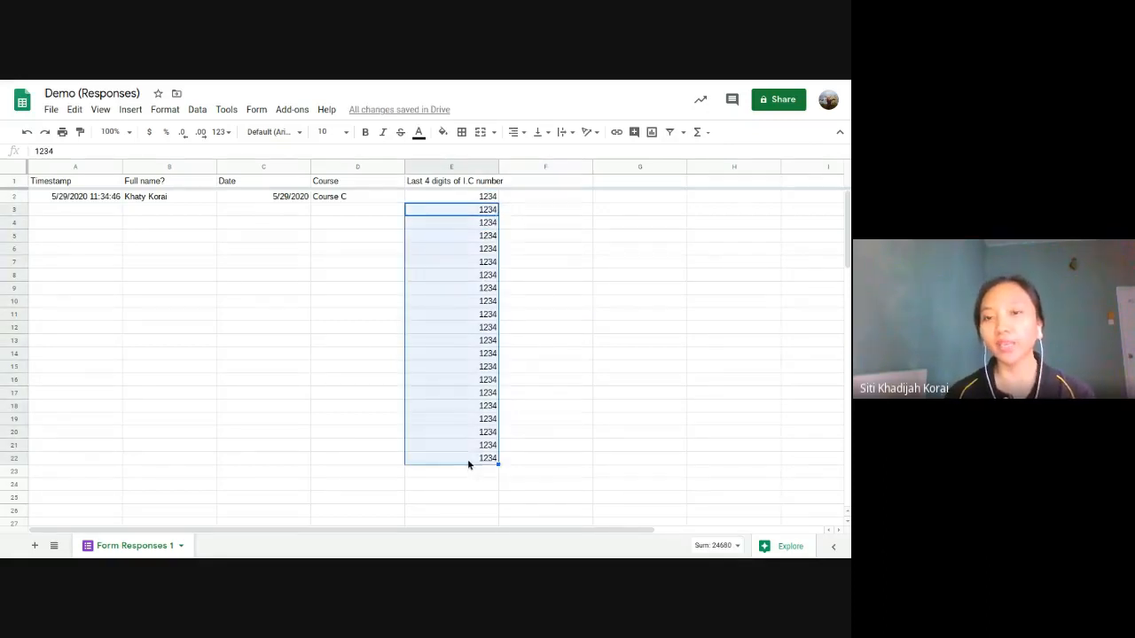
pyautogui.press('Delete')
pyautogui.click(507, 236)
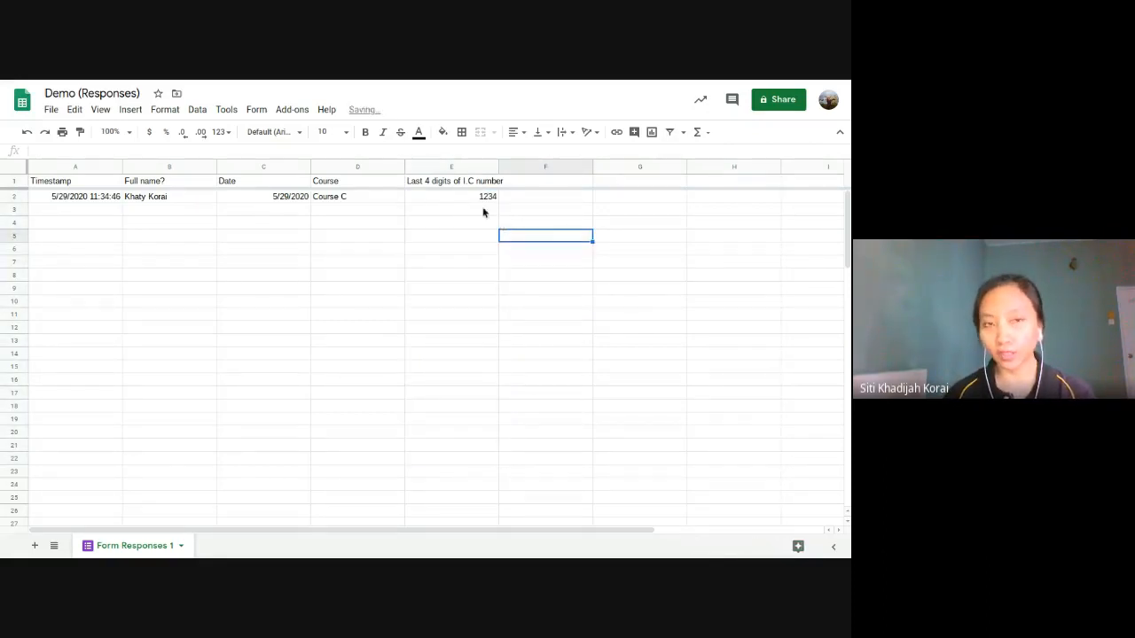
pyautogui.click(480, 210)
pyautogui.click(462, 200)
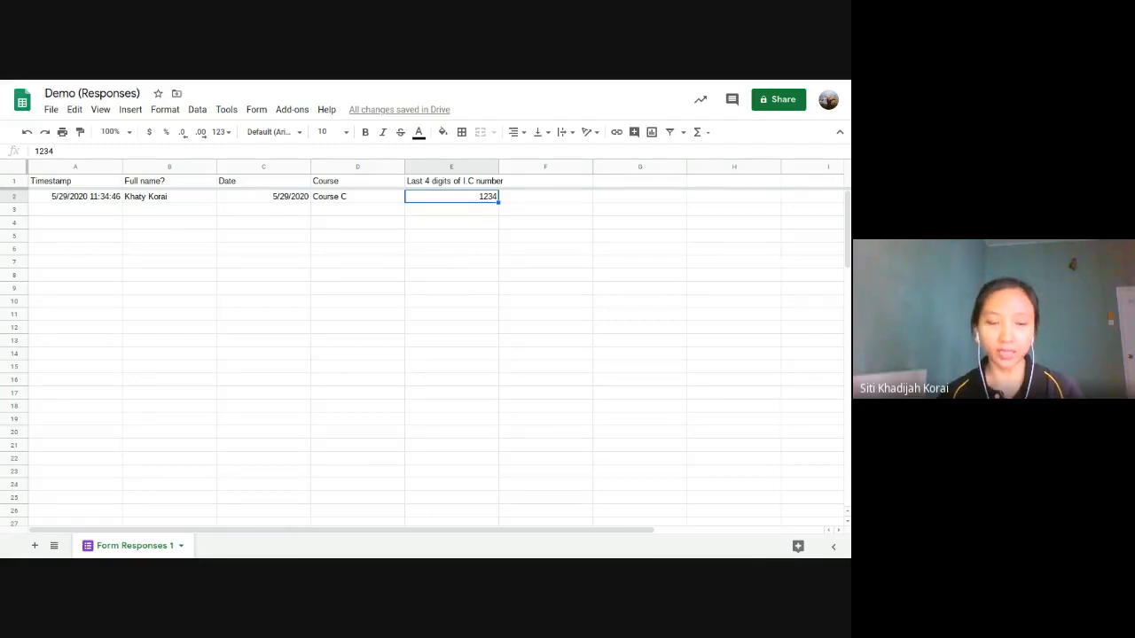
pyautogui.click(487, 221)
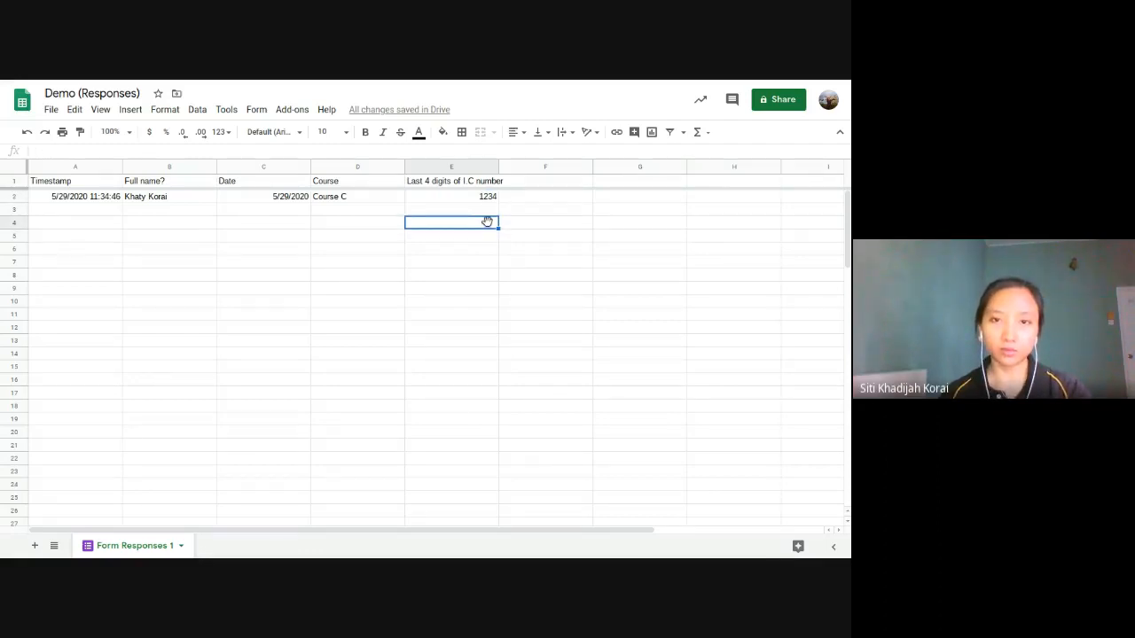
pyautogui.click(487, 198)
# Step: Enter 1235 in E3 and fill the series down column E to 1258 in row 26
pyautogui.click(483, 214)
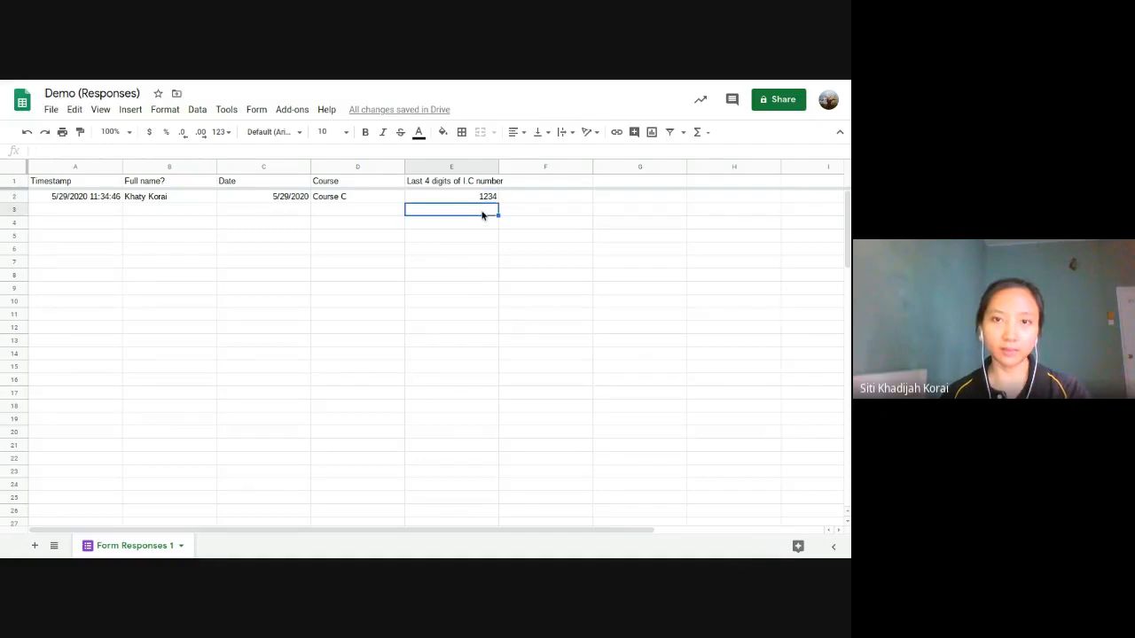
pyautogui.write('1235')
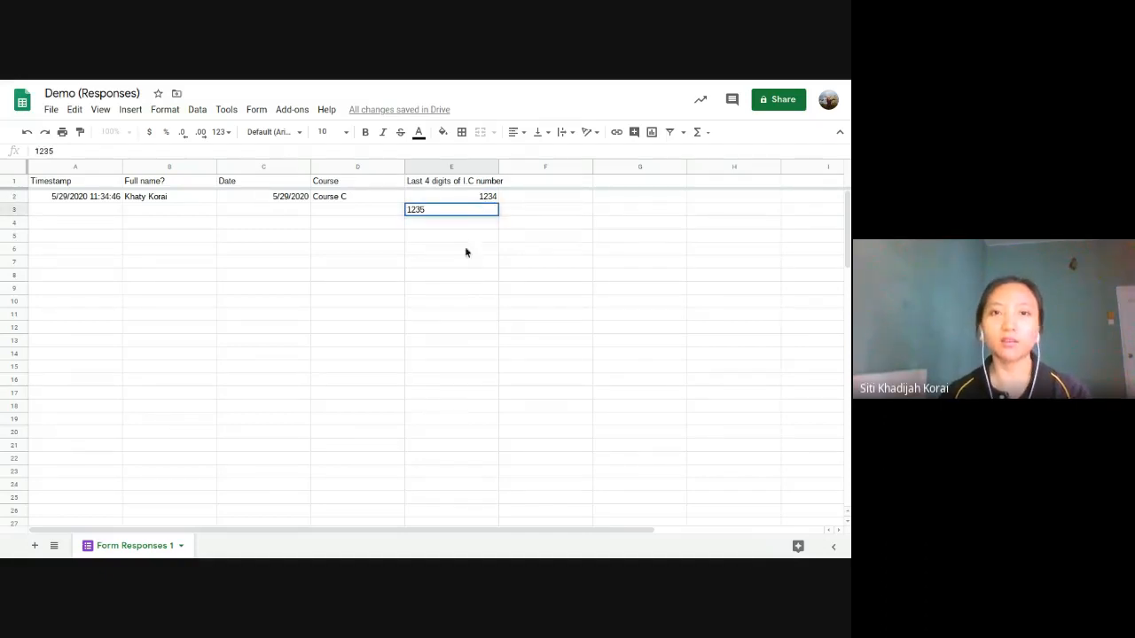
pyautogui.click(466, 250)
pyautogui.moveTo(483, 197); pyautogui.dragTo(487, 512)
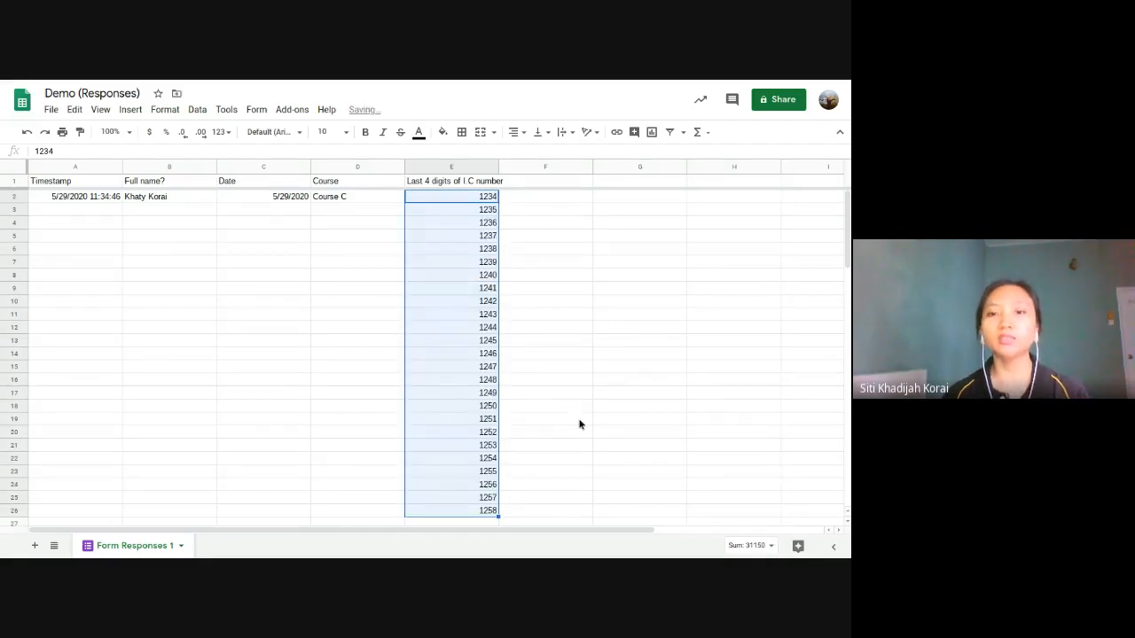
pyautogui.click(580, 425)
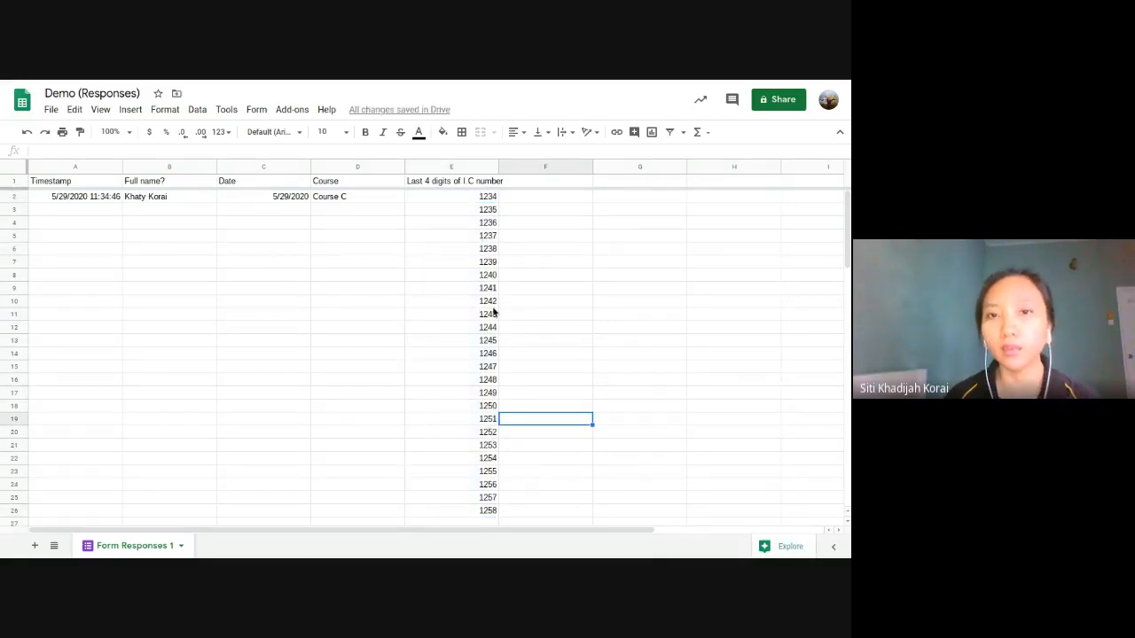
pyautogui.click(457, 211)
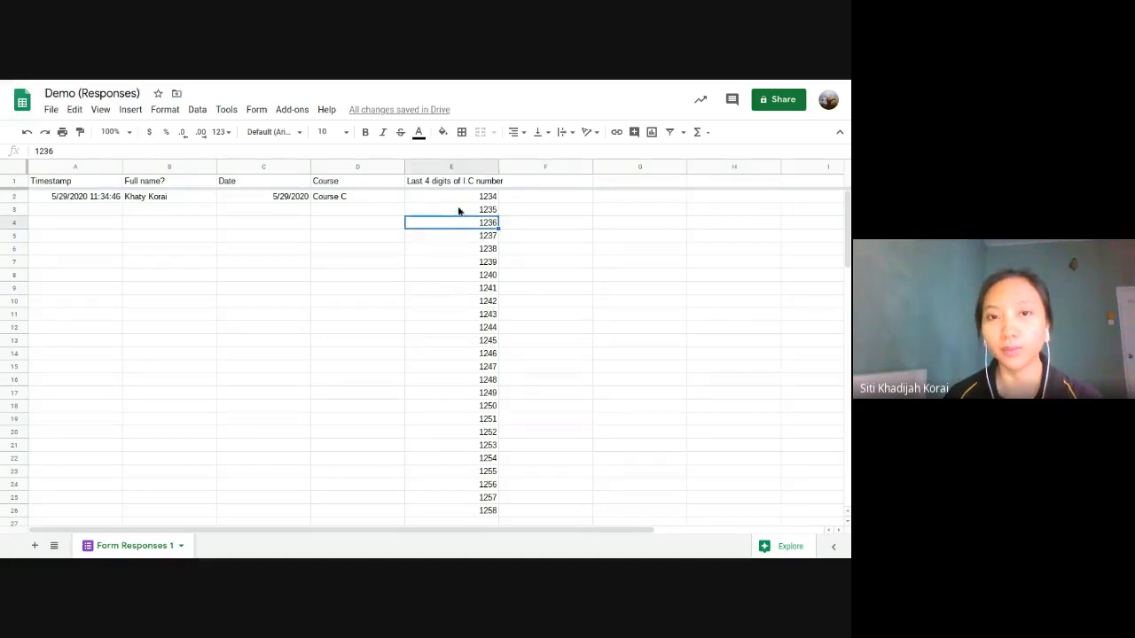
pyautogui.moveTo(486, 274); pyautogui.dragTo(484, 263)
pyautogui.click(469, 249)
pyautogui.click(442, 212)
pyautogui.click(363, 210)
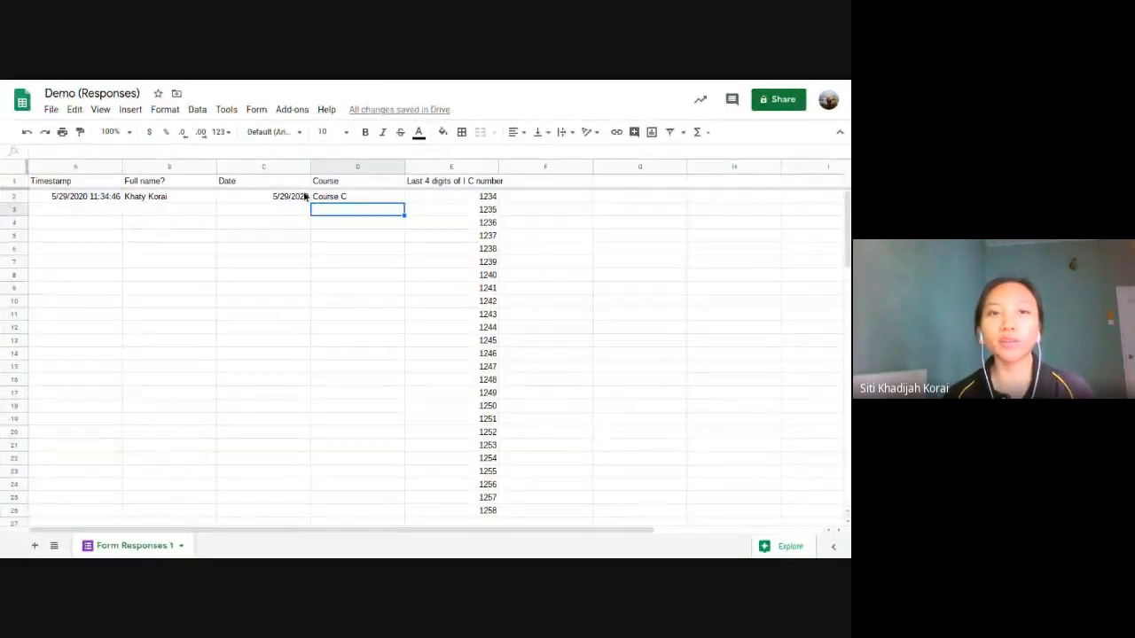
# Step: Select the test response row A2:E2 and show the installed add-ons list under Add-ons
pyautogui.click(335, 201)
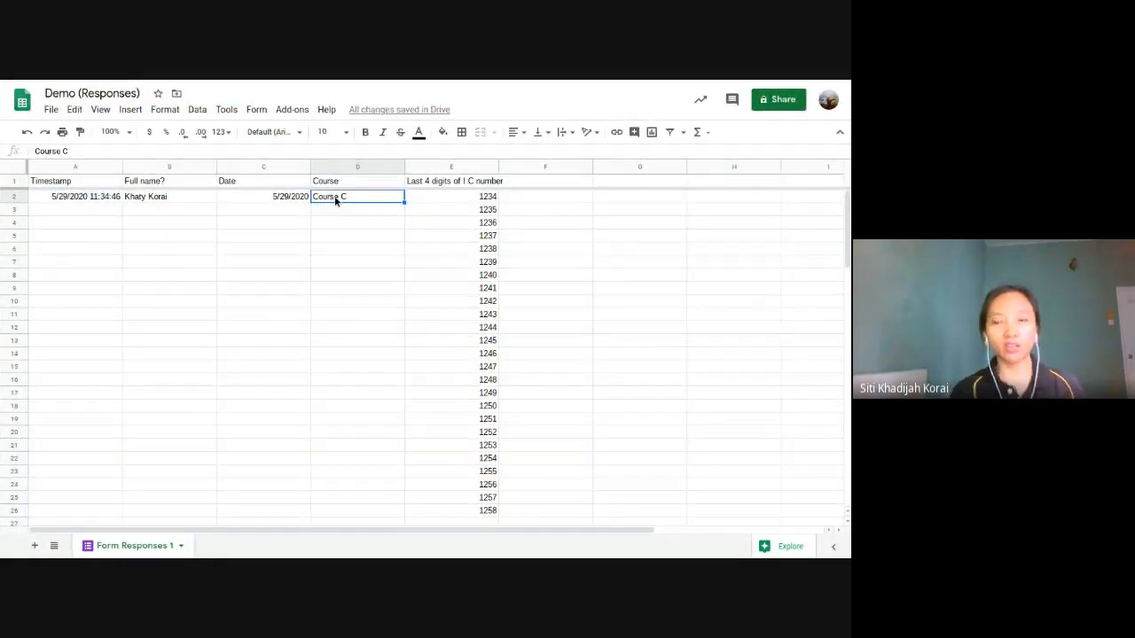
pyautogui.click(414, 196)
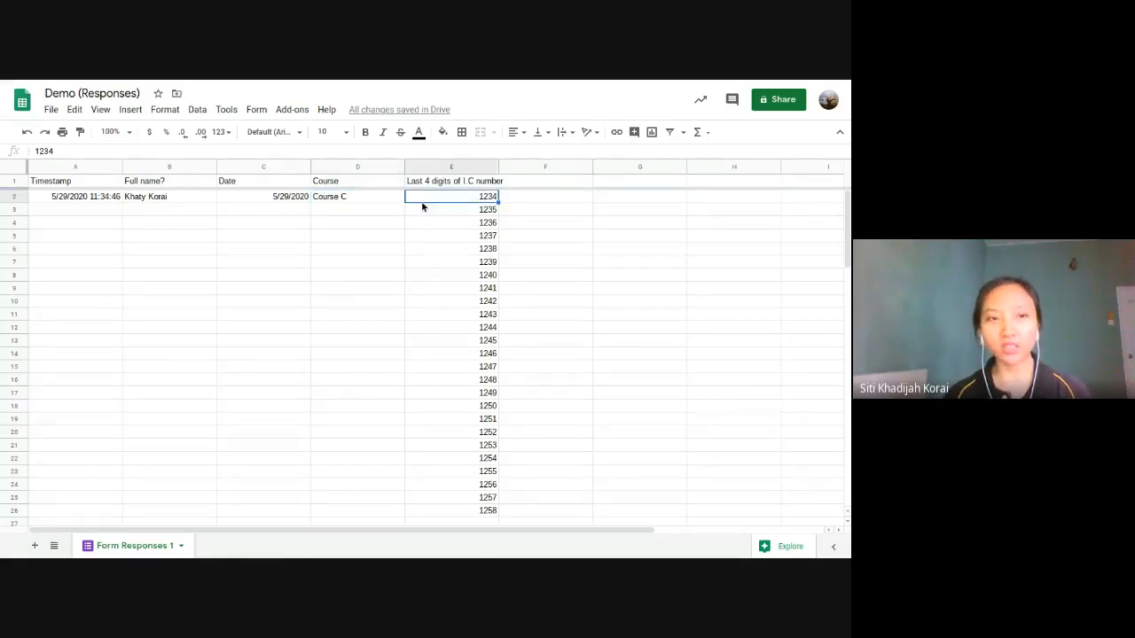
pyautogui.moveTo(83, 199); pyautogui.dragTo(470, 199)
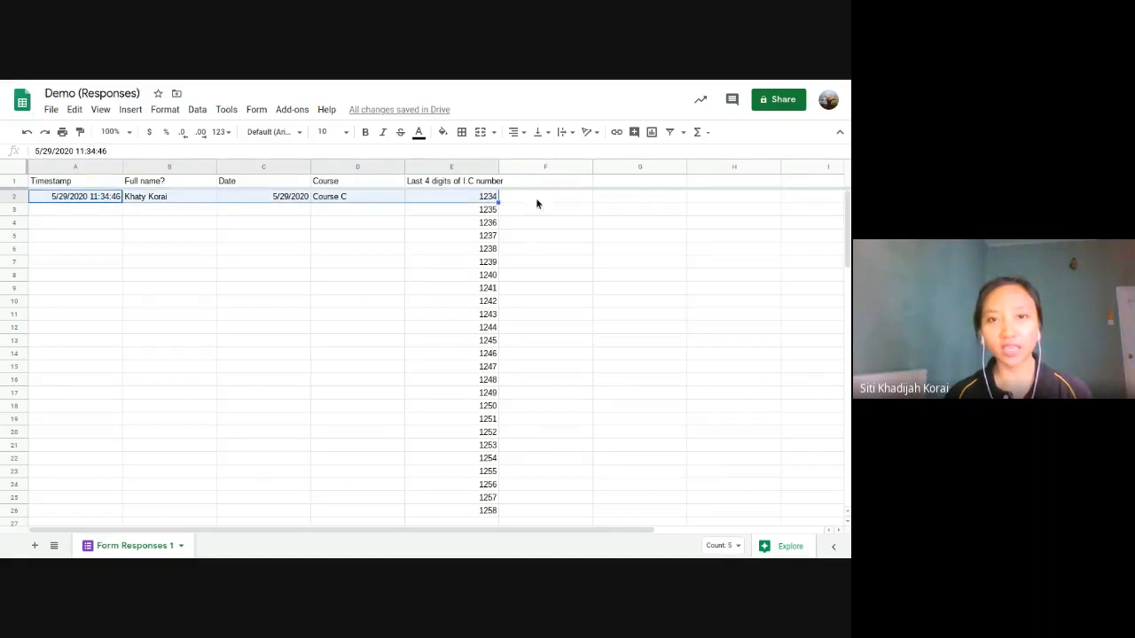
pyautogui.click(535, 202)
pyautogui.moveTo(55, 199); pyautogui.dragTo(473, 195)
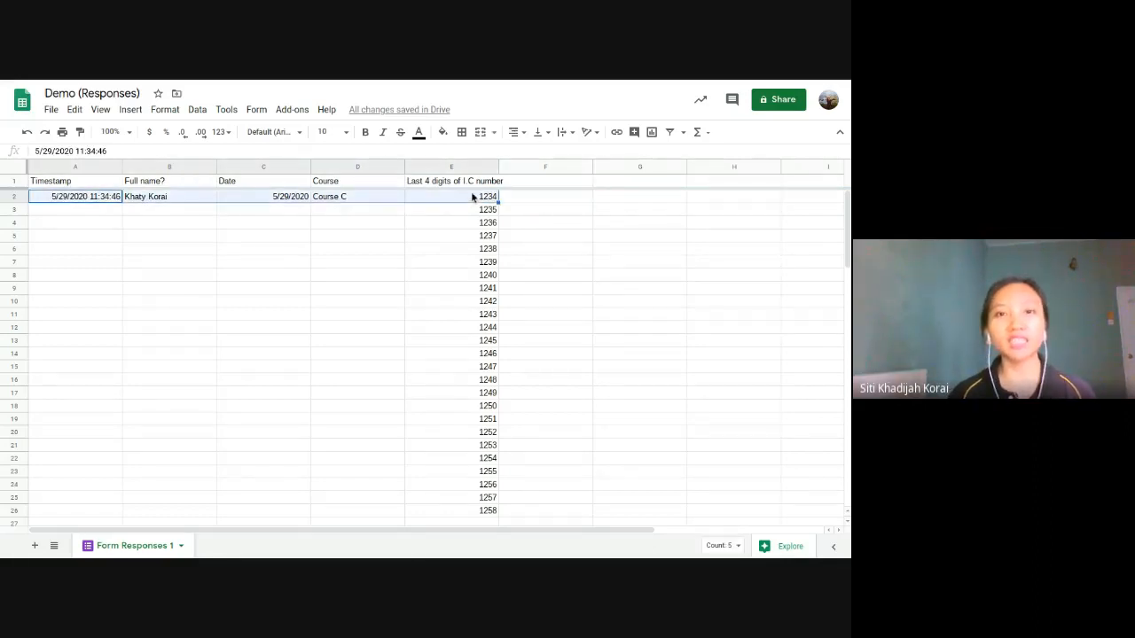
pyautogui.moveTo(210, 82)
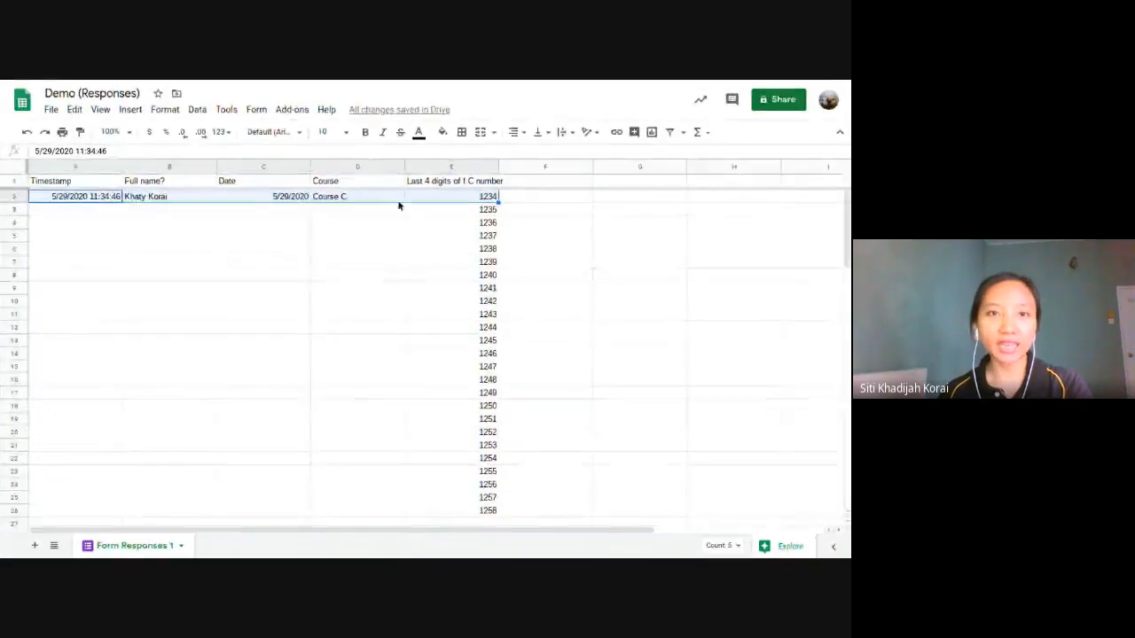
pyautogui.click(285, 113)
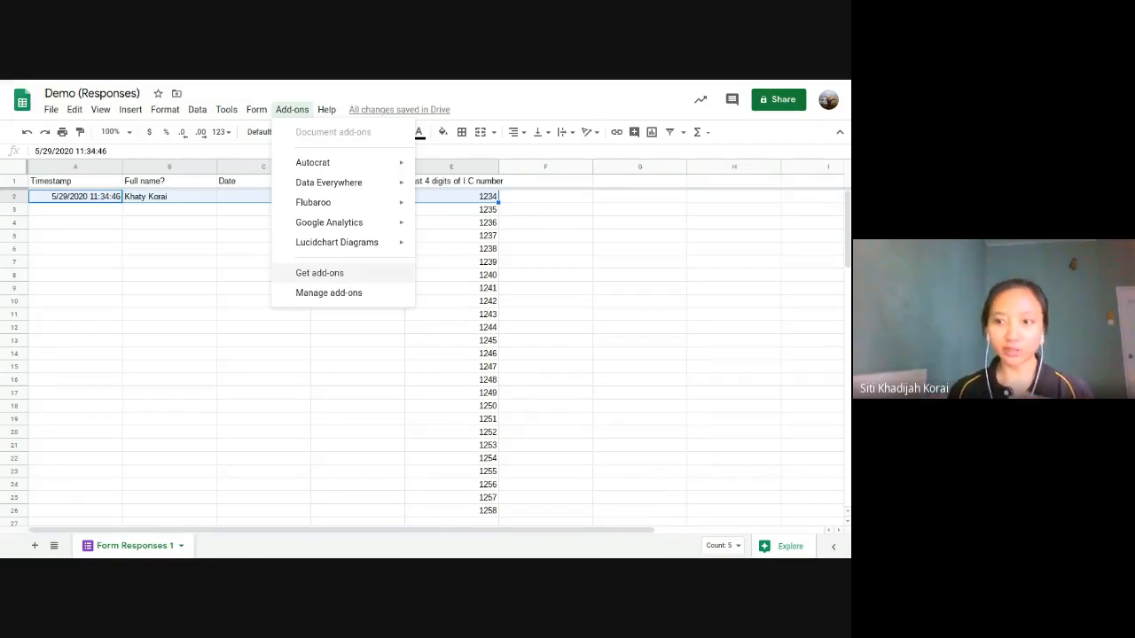
# Step: Browse Get add-ons and view the Autocrat add-on's marketplace page
pyautogui.click(353, 275)
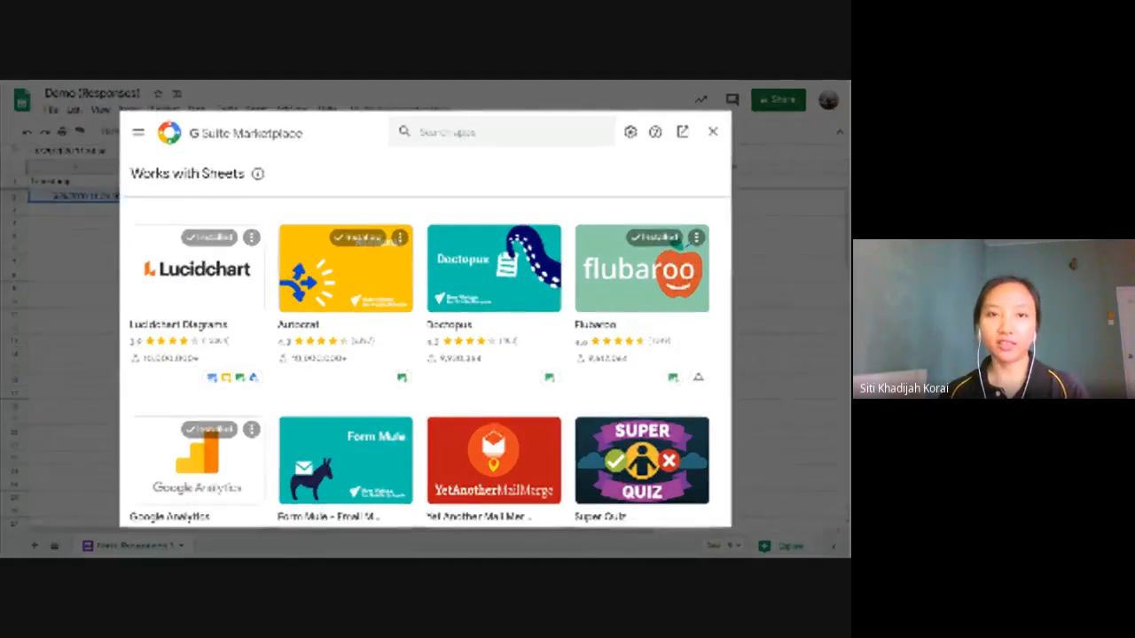
pyautogui.click(321, 284)
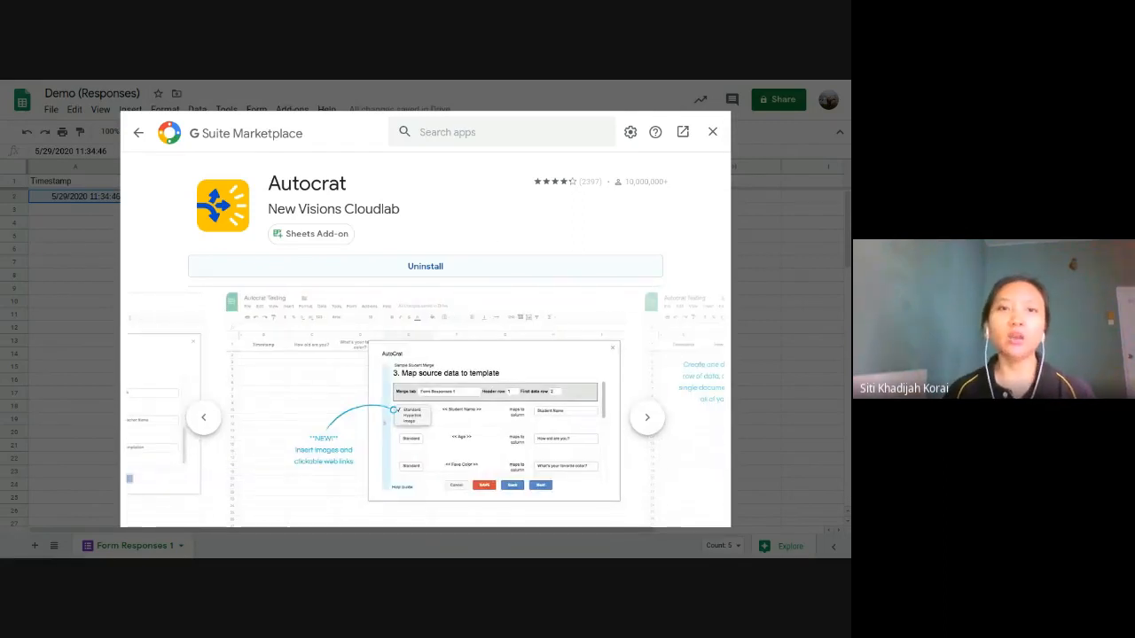
pyautogui.click(712, 132)
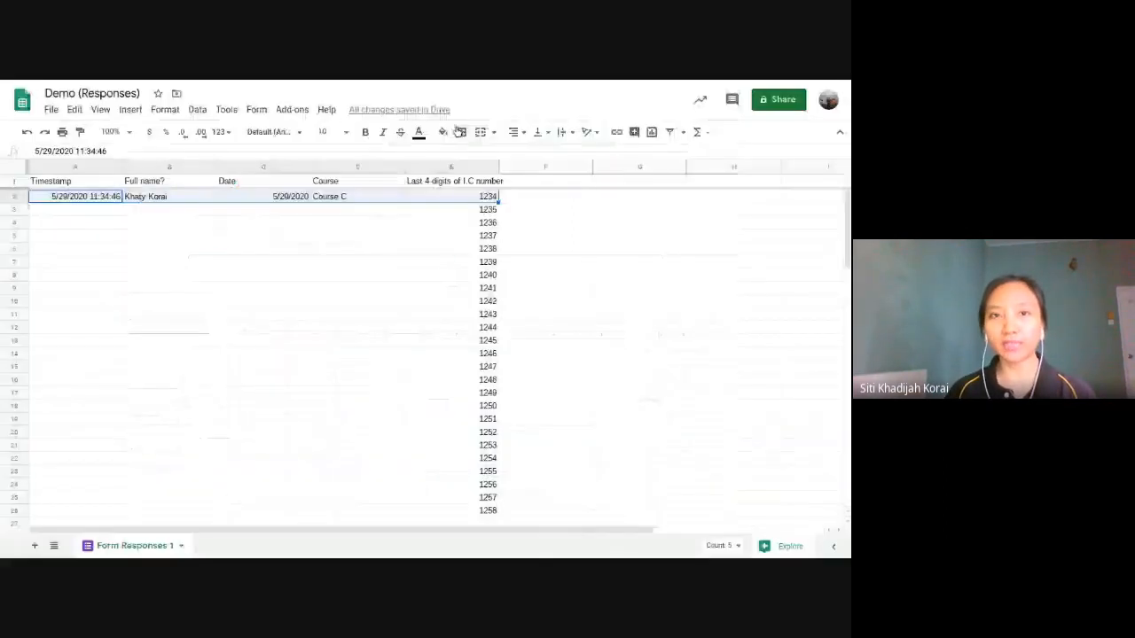
pyautogui.click(292, 109)
pyautogui.moveTo(299, 164)
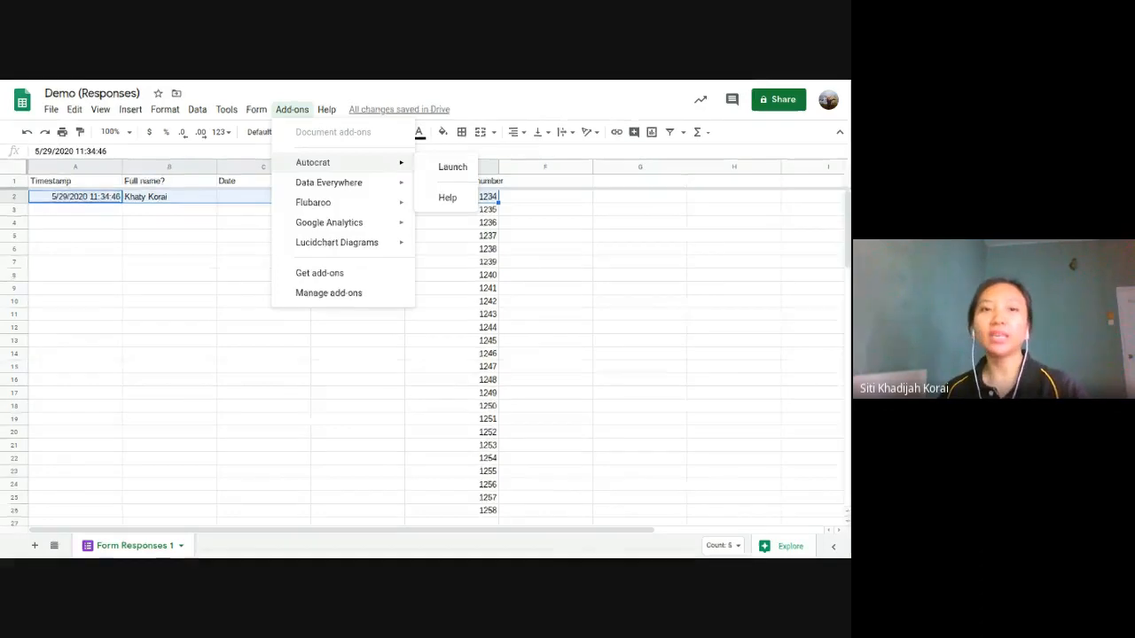
pyautogui.click(452, 167)
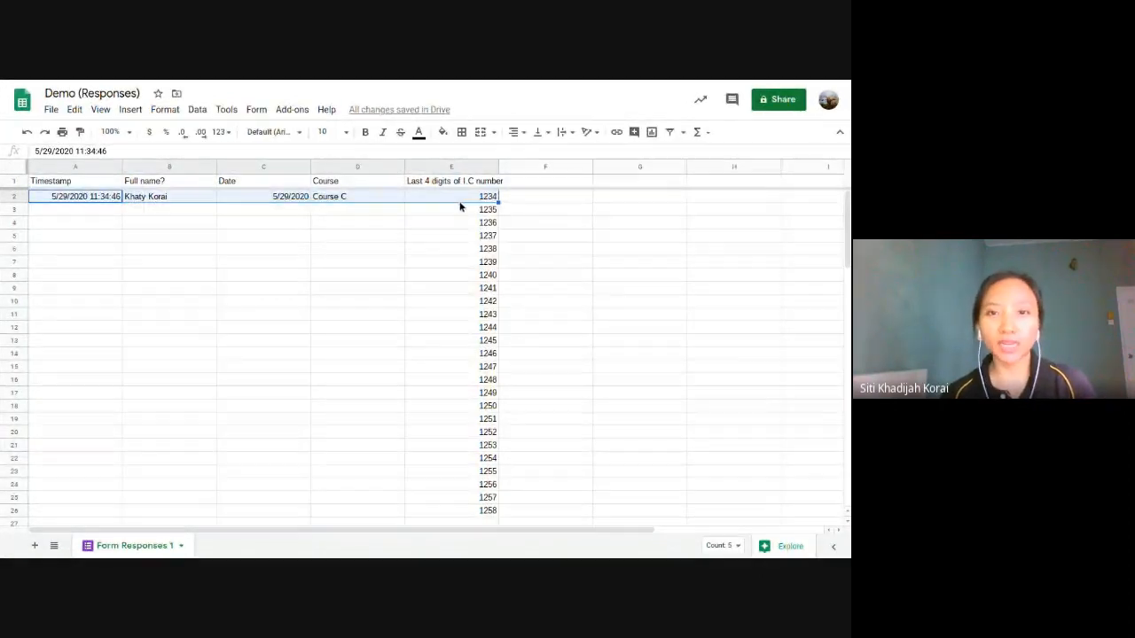
pyautogui.click(291, 109)
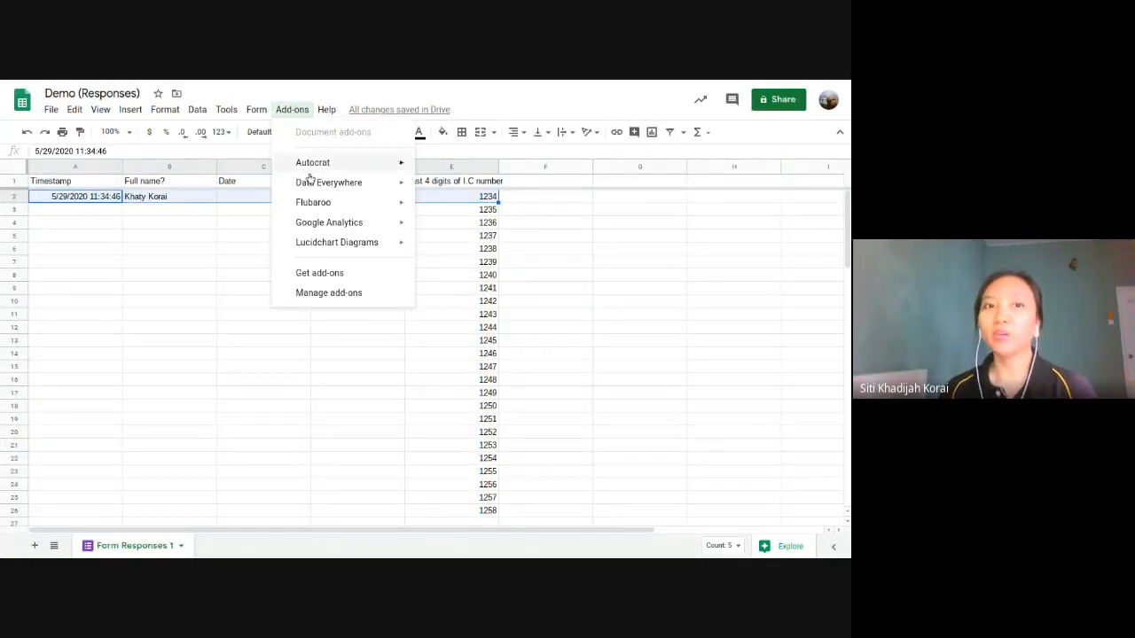
pyautogui.moveTo(312, 165)
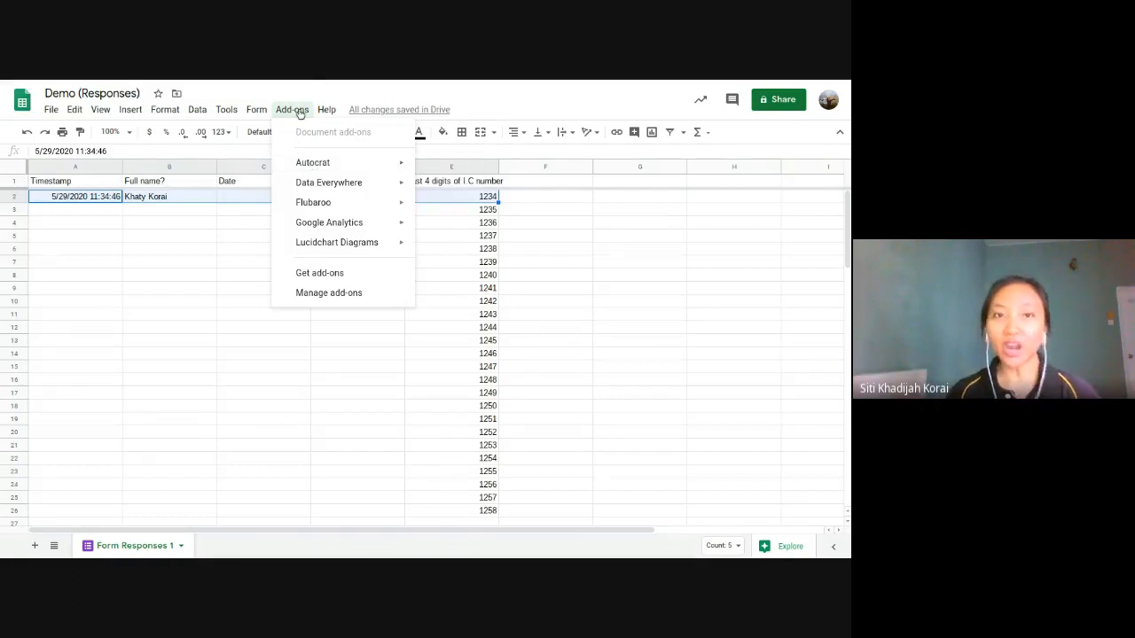
pyautogui.click(353, 277)
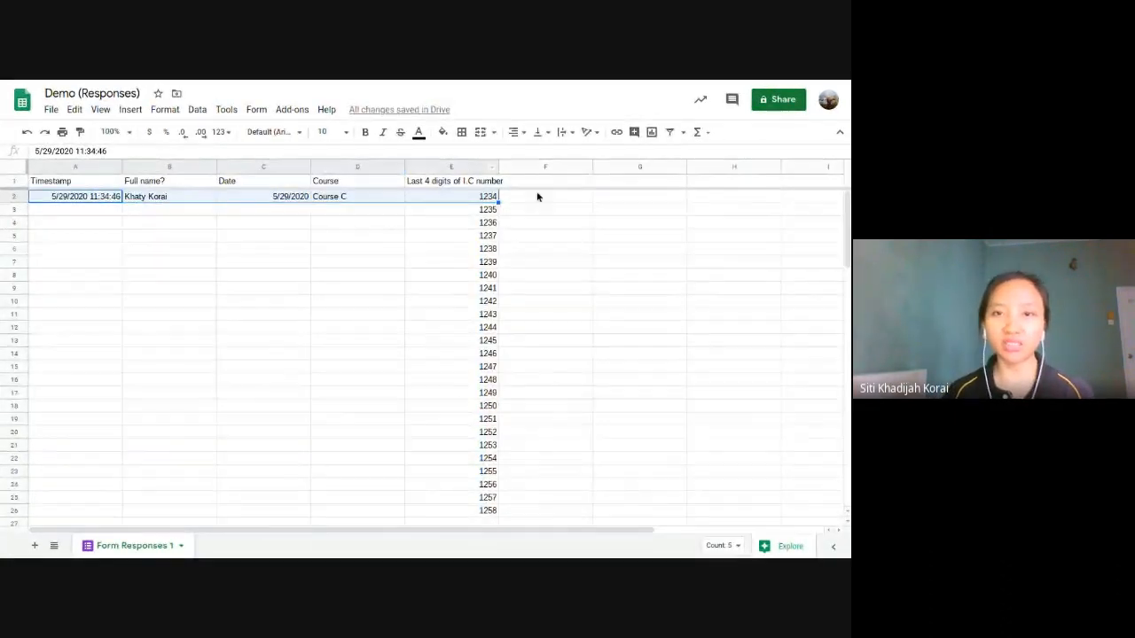
pyautogui.click(530, 217)
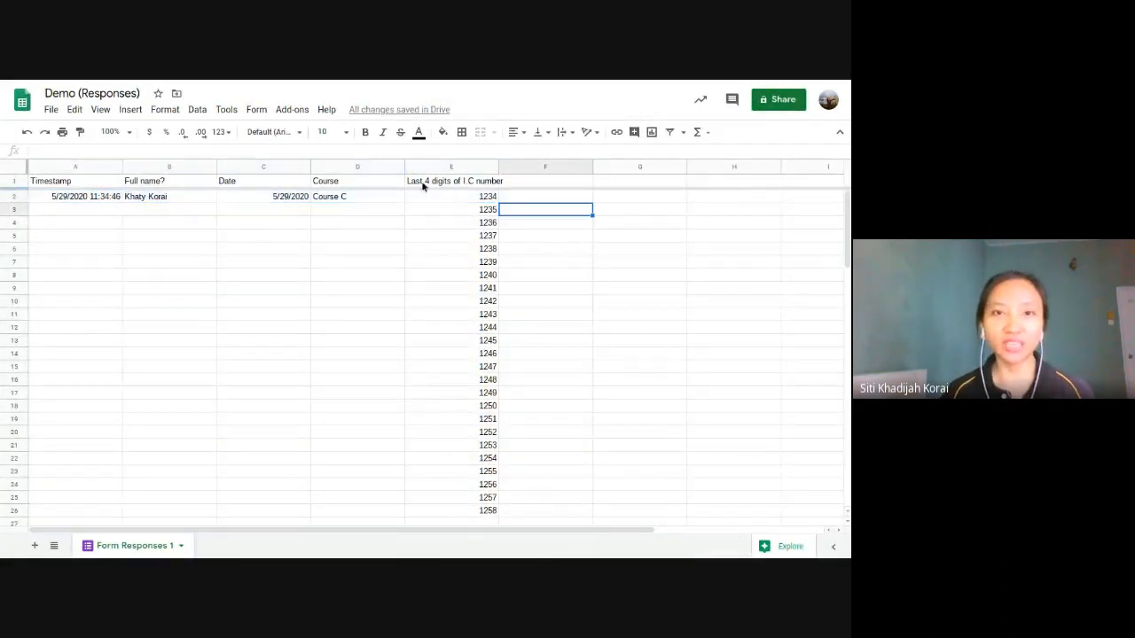
pyautogui.click(147, 182)
pyautogui.keyDown('shift'); pyautogui.click(452, 180); pyautogui.keyUp('shift')
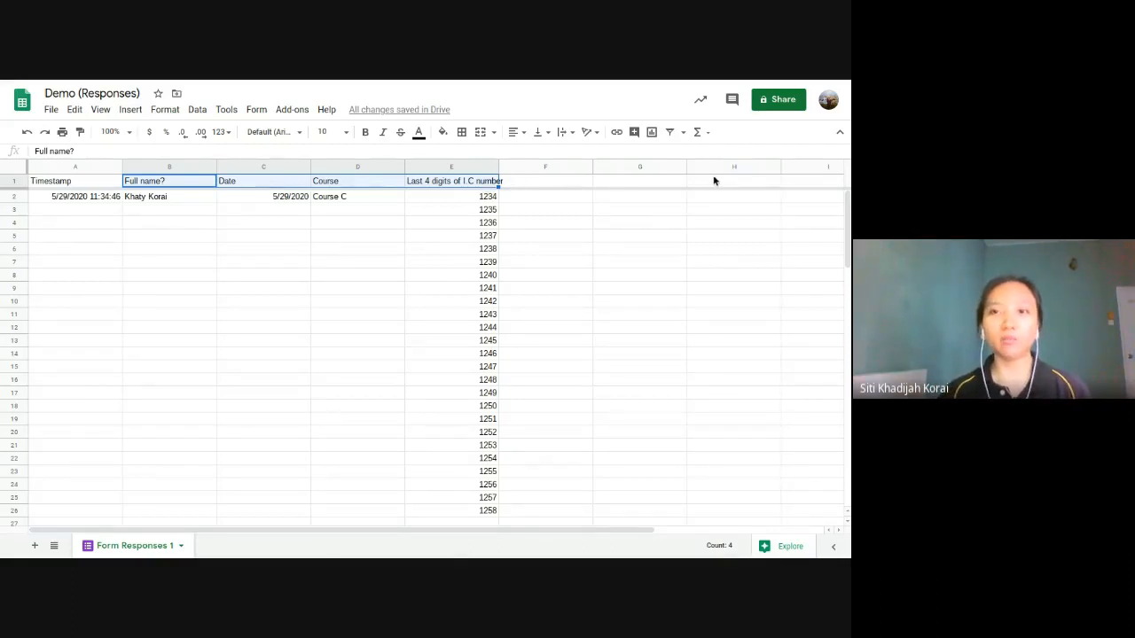
pyautogui.click(685, 201)
pyautogui.press('Left')
pyautogui.press('Left')
pyautogui.press('Left')
pyautogui.press('Left')
pyautogui.press('Left')
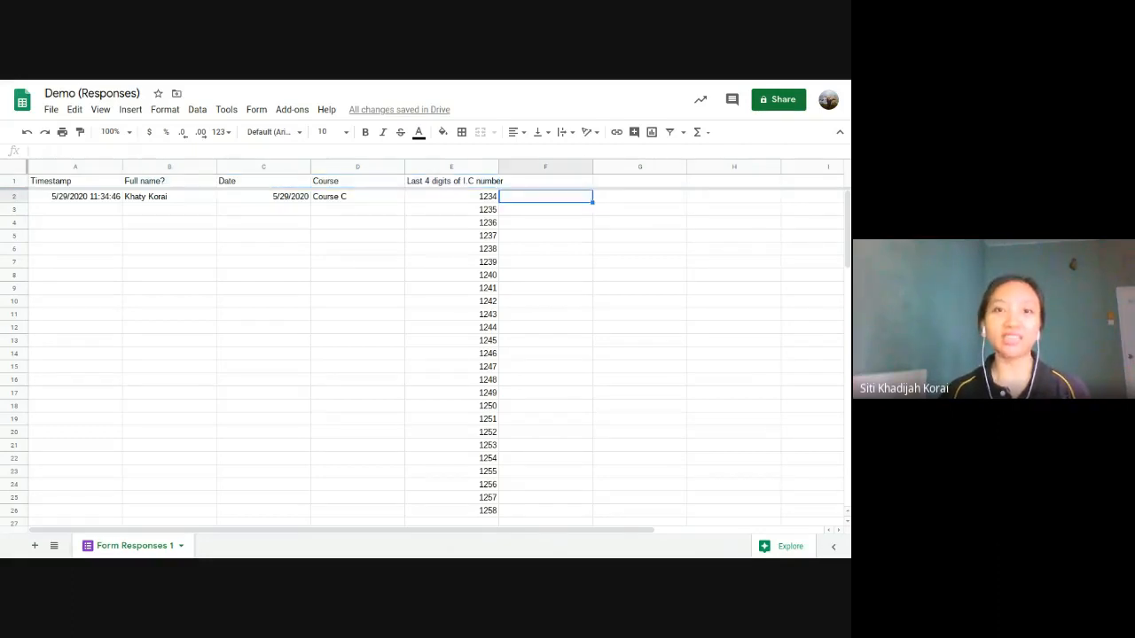
pyautogui.press('Right')
pyautogui.press('Right')
pyautogui.press('Right')
pyautogui.press('Right')
pyautogui.press('Right')
pyautogui.press('Left')
pyautogui.press('Left')
pyautogui.press('Left')
pyautogui.press('Left')
pyautogui.press('Left')
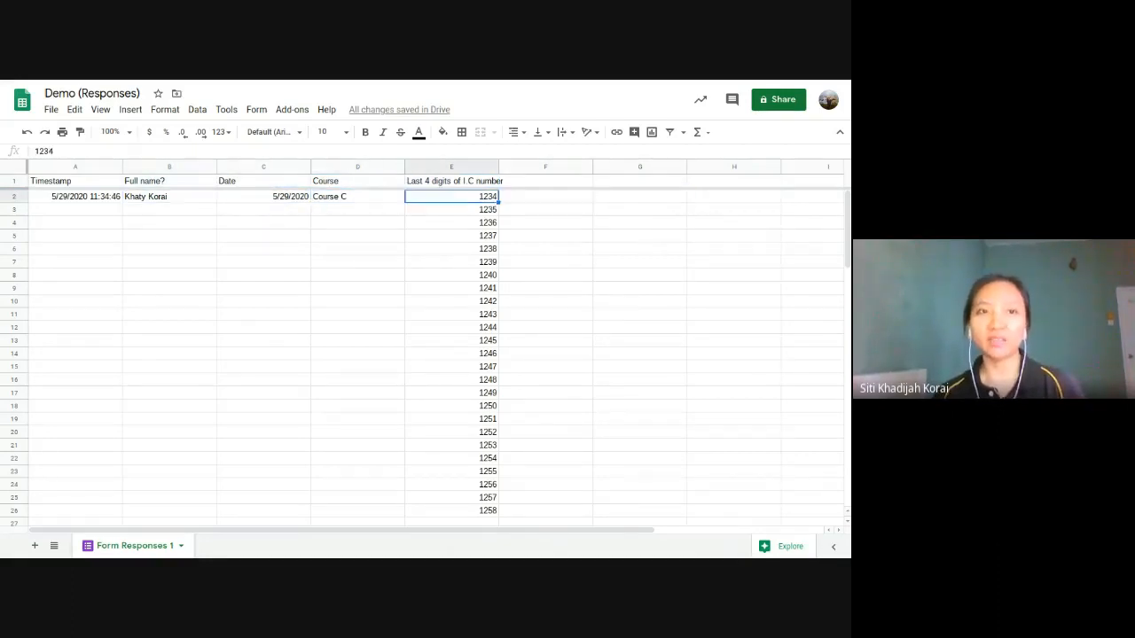
pyautogui.press('Right')
pyautogui.press('Right')
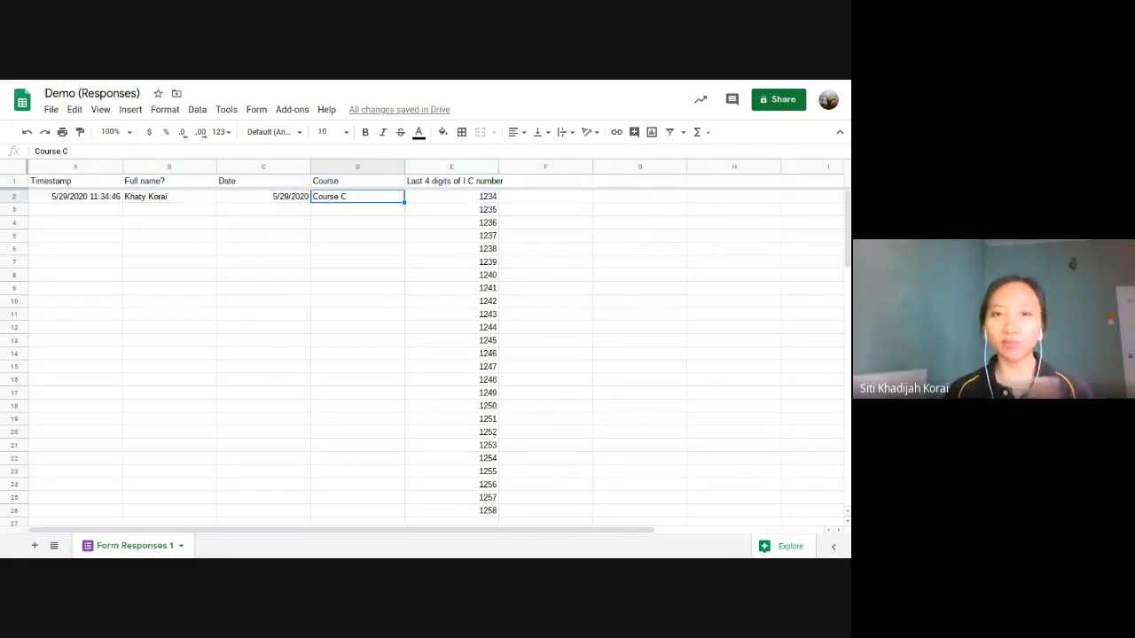
pyautogui.press('Right')
pyautogui.press('Left')
pyautogui.press('Right')
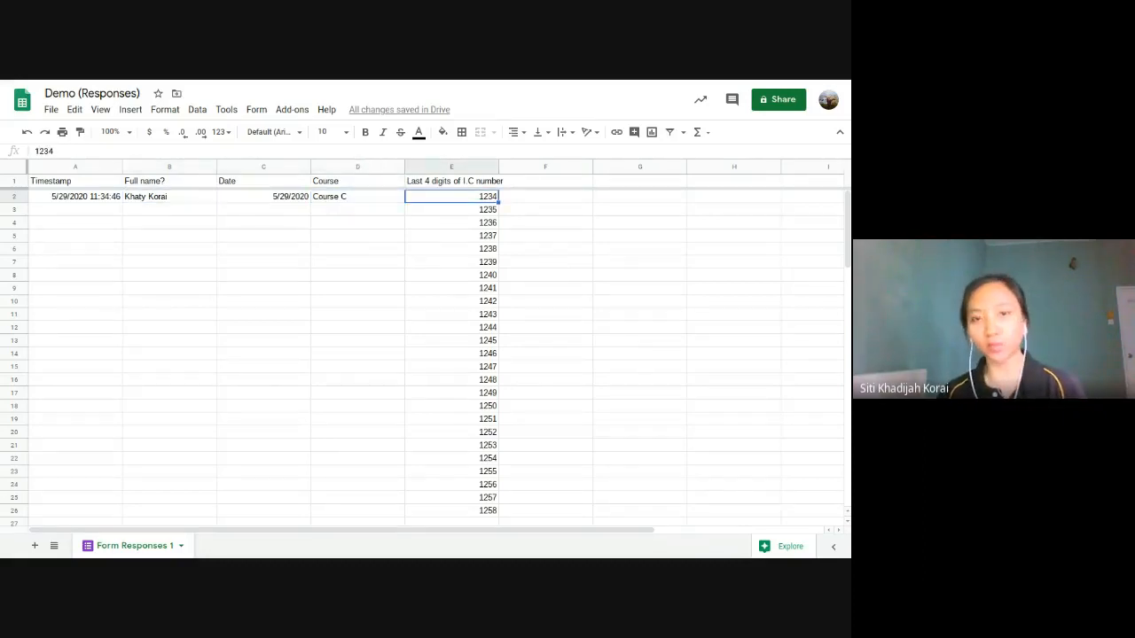
pyautogui.press('Left')
pyautogui.press('Left')
pyautogui.press('Left')
pyautogui.press('Right')
pyautogui.press('Right')
pyautogui.press('Right')
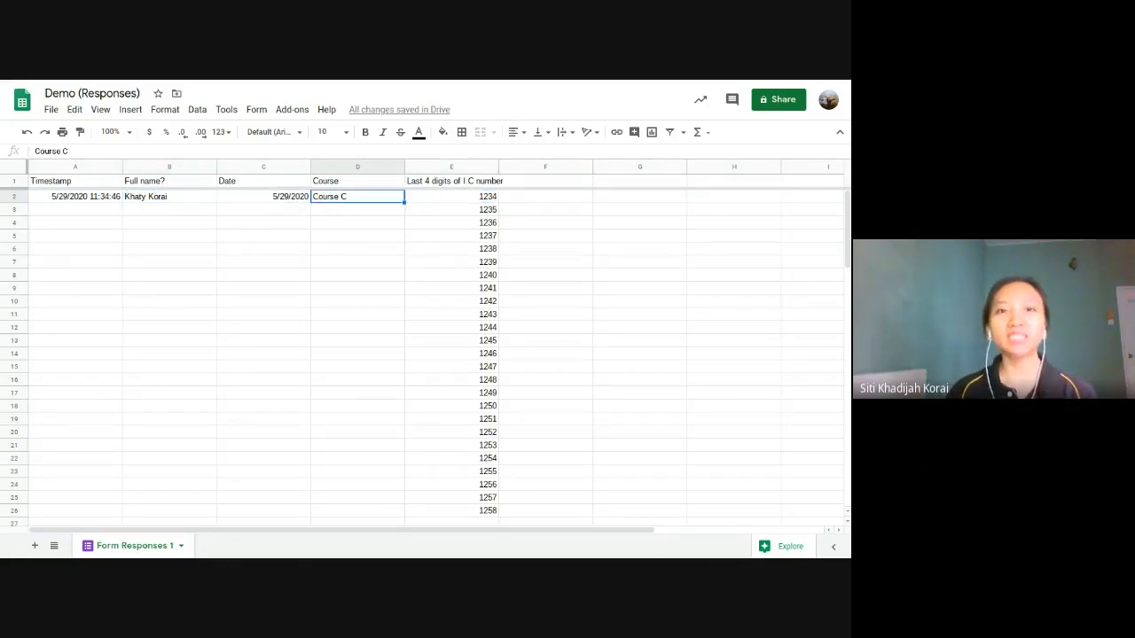
pyautogui.click(96, 181)
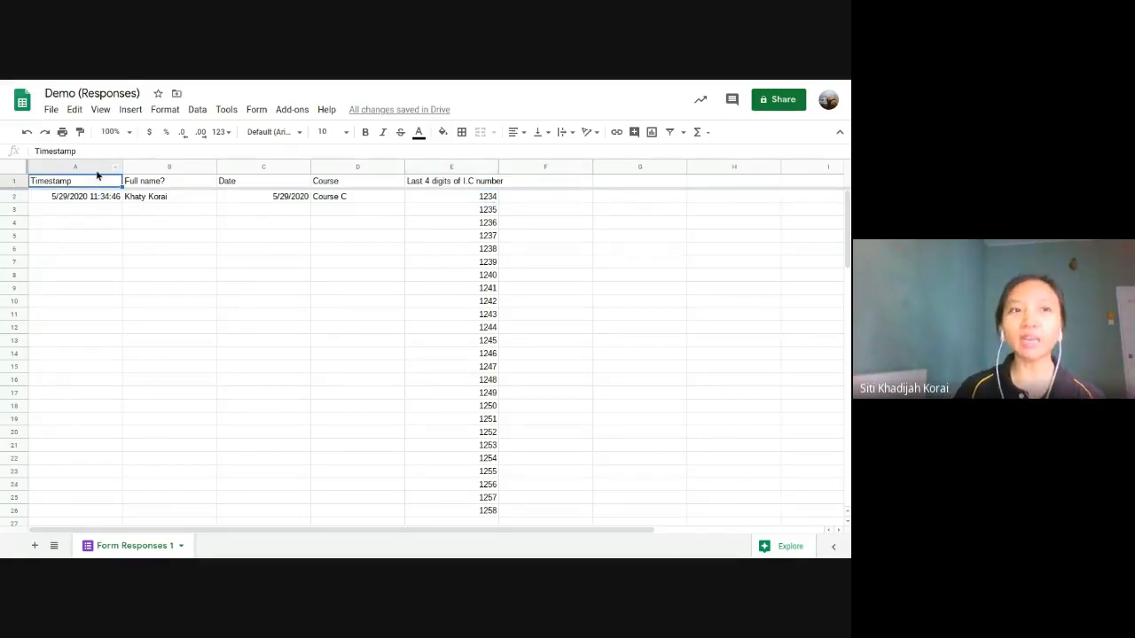
pyautogui.click(97, 170)
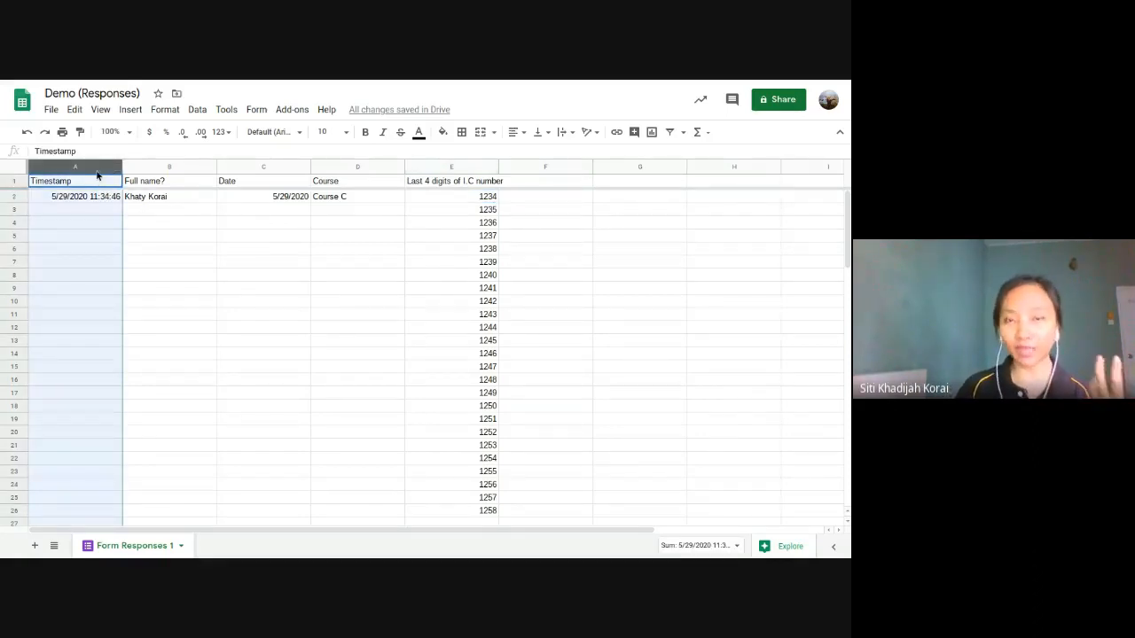
pyautogui.click(168, 183)
pyautogui.click(170, 168)
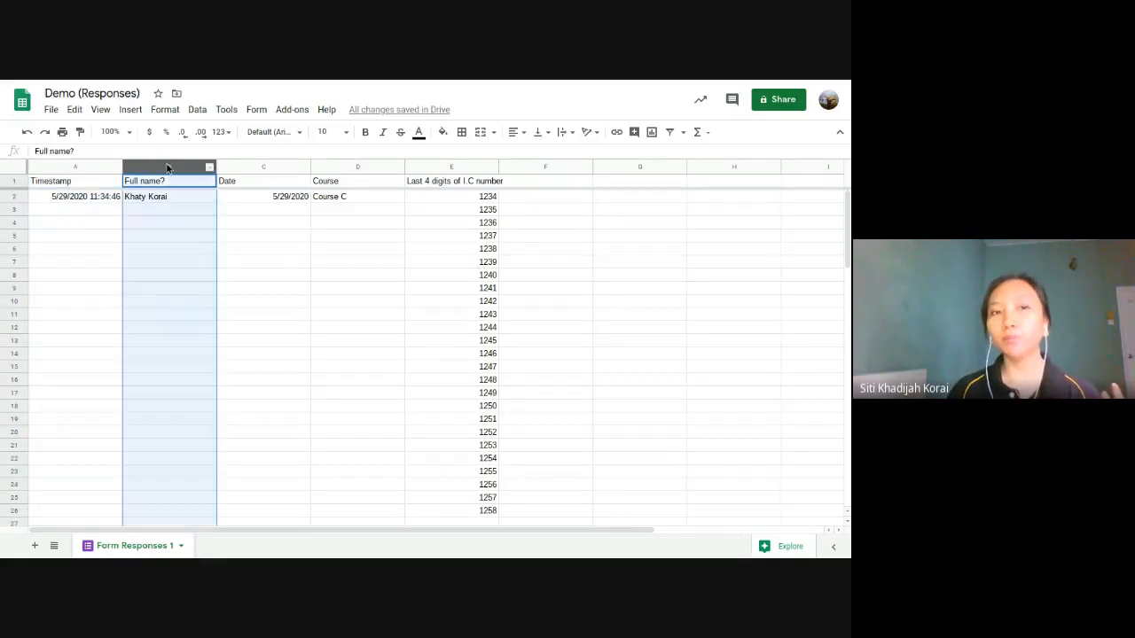
pyautogui.click(529, 199)
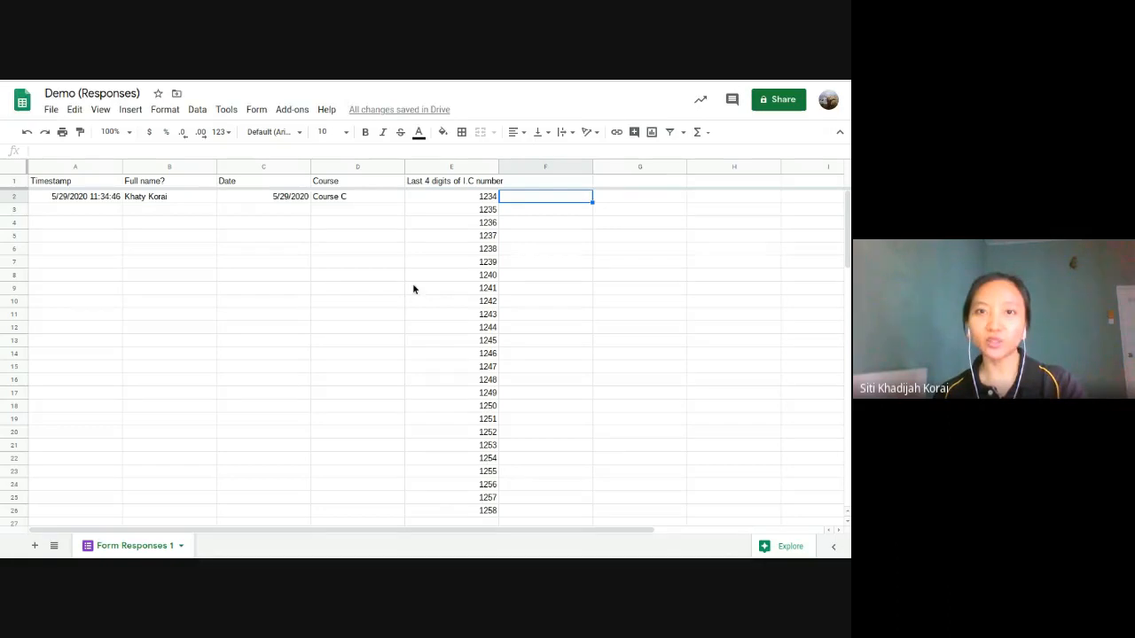
pyautogui.click(296, 113)
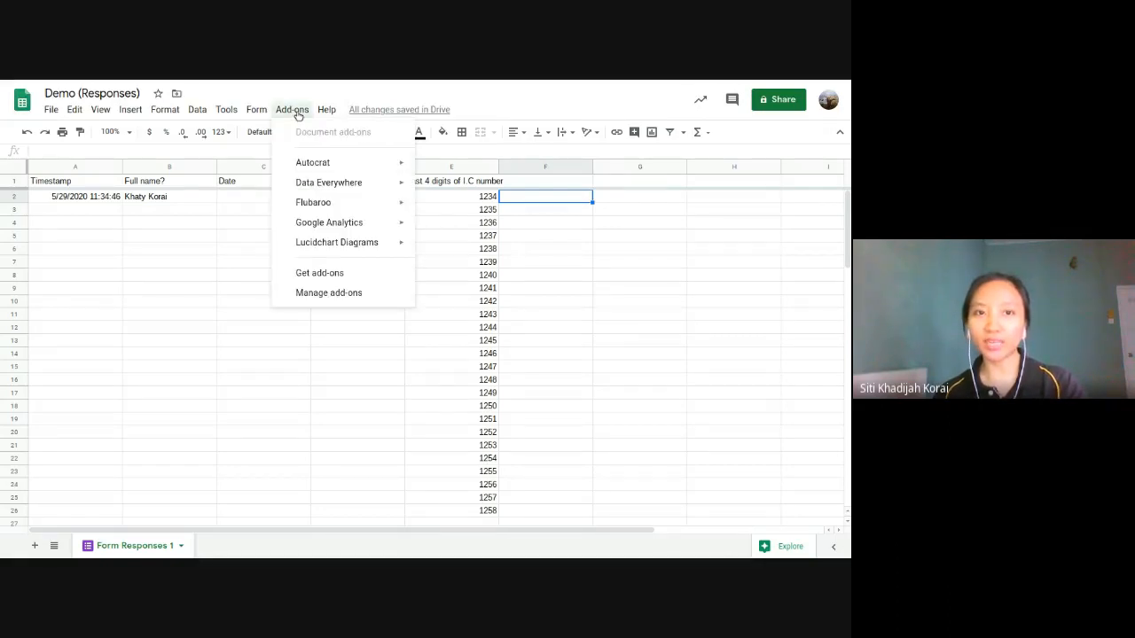
pyautogui.click(311, 276)
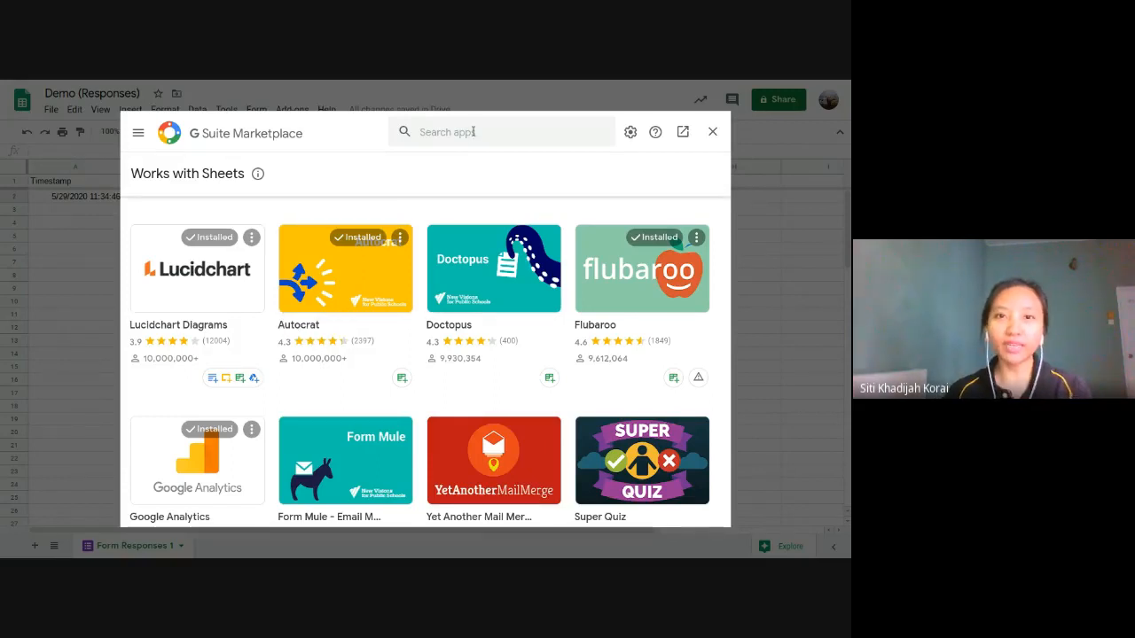
pyautogui.click(416, 133)
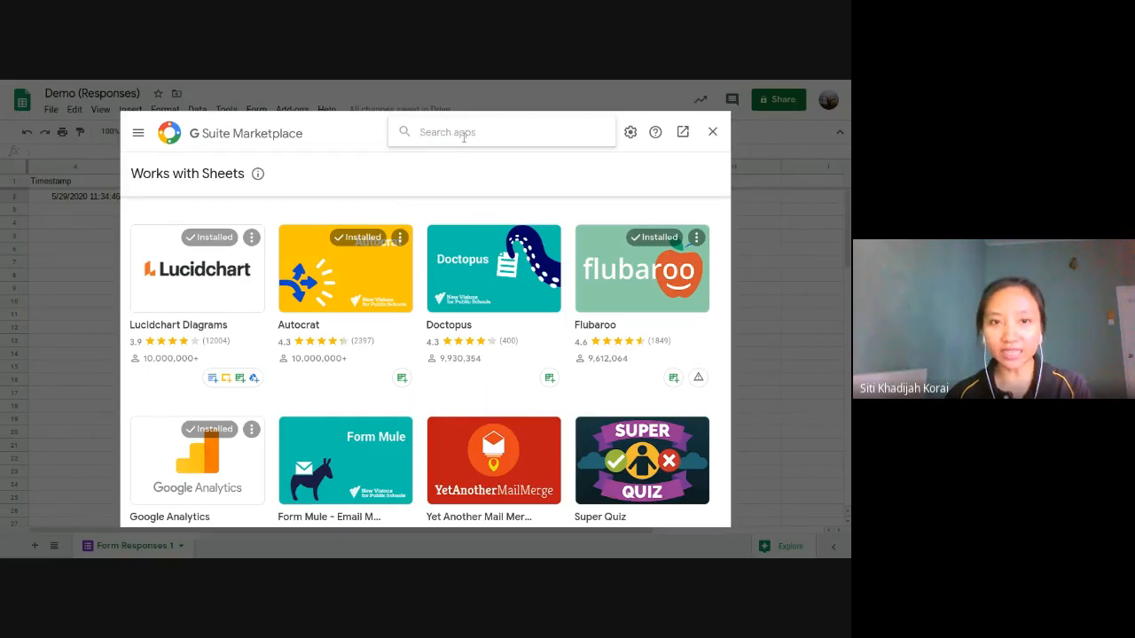
pyautogui.write('autocrat')
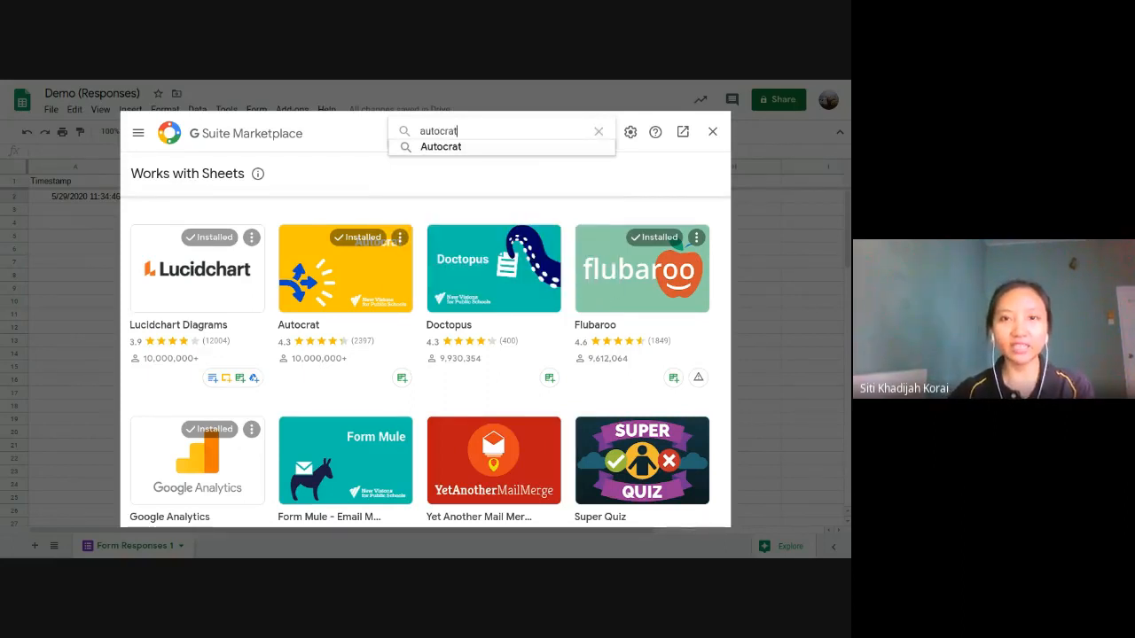
pyautogui.press('Return')
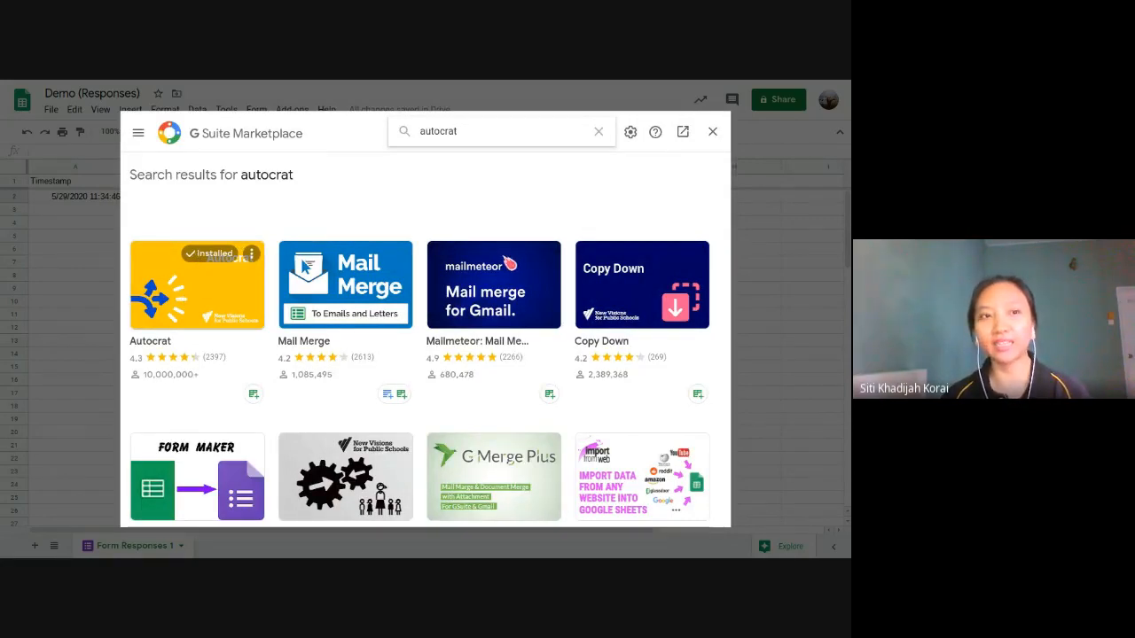
pyautogui.click(712, 131)
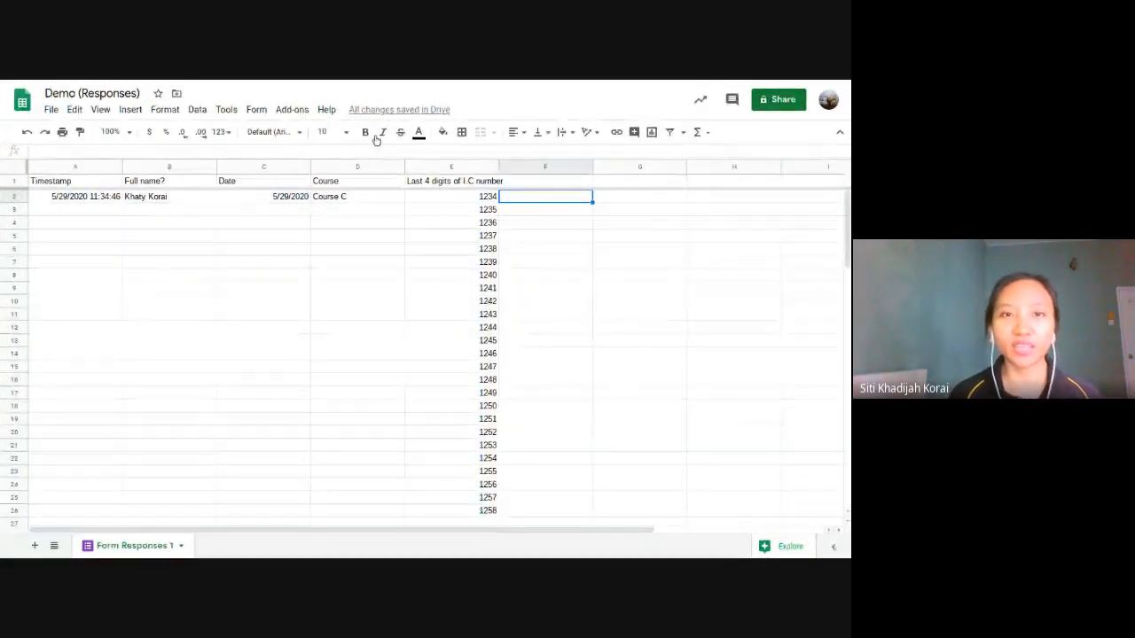
# Step: Launch Autocrat from Add-ons and switch to the presentation's Autocrat slide
pyautogui.click(292, 109)
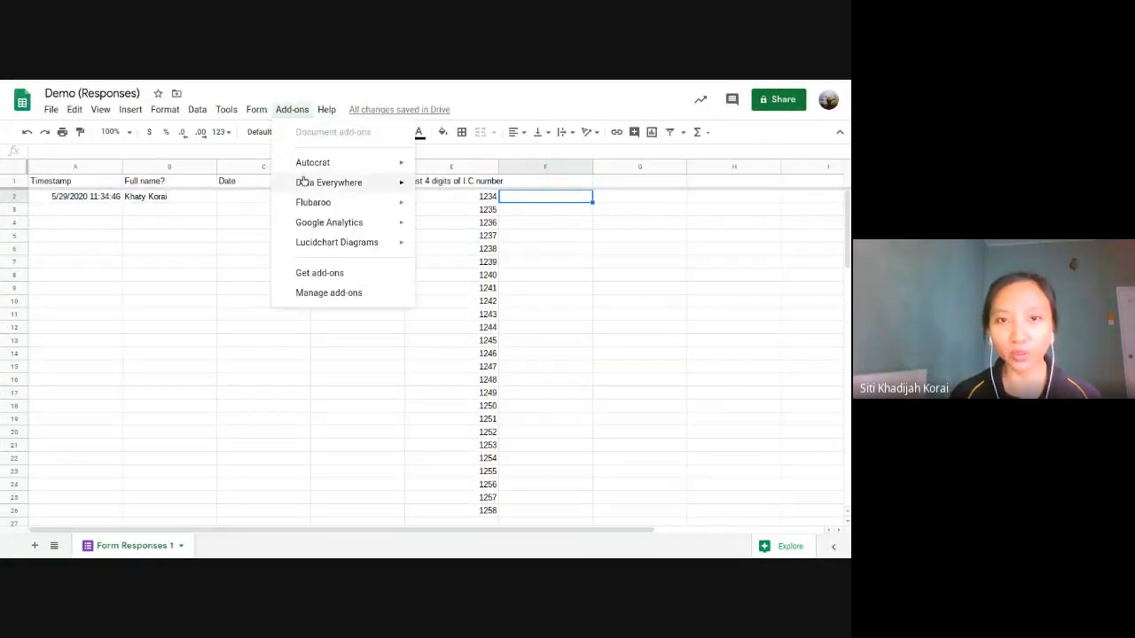
pyautogui.moveTo(390, 164)
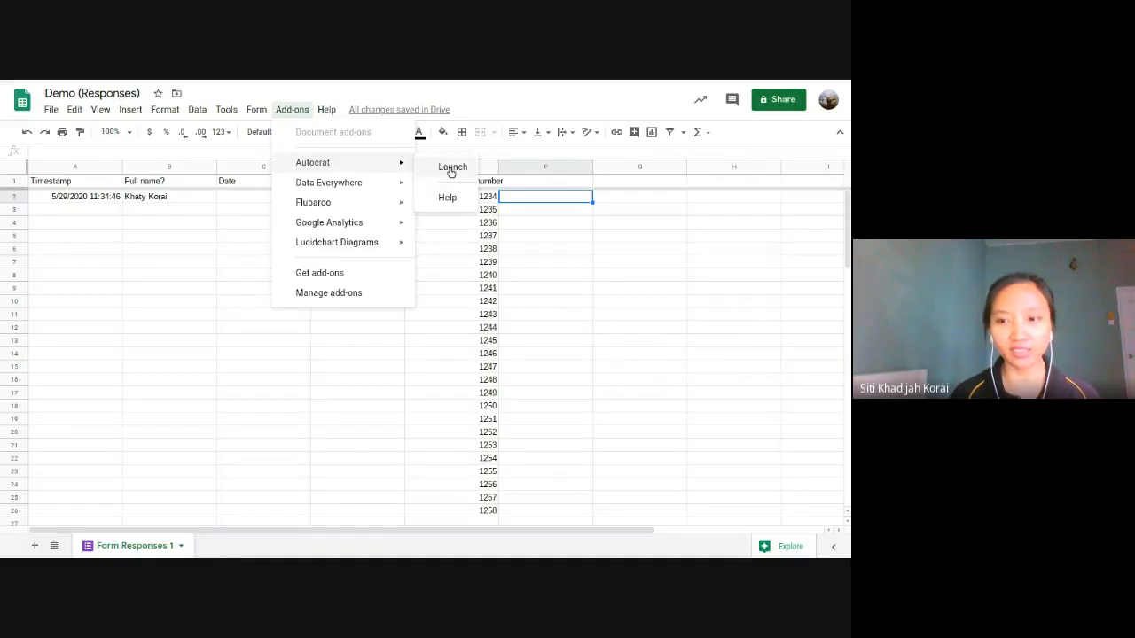
pyautogui.click(452, 167)
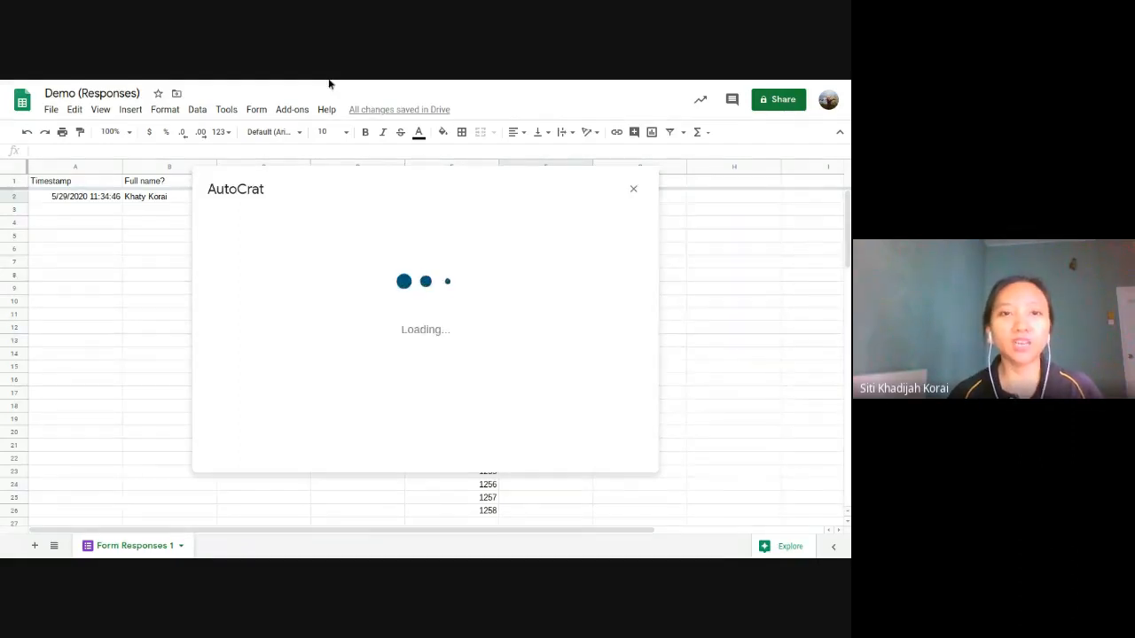
pyautogui.moveTo(329, 81)
pyautogui.click(140, 83)
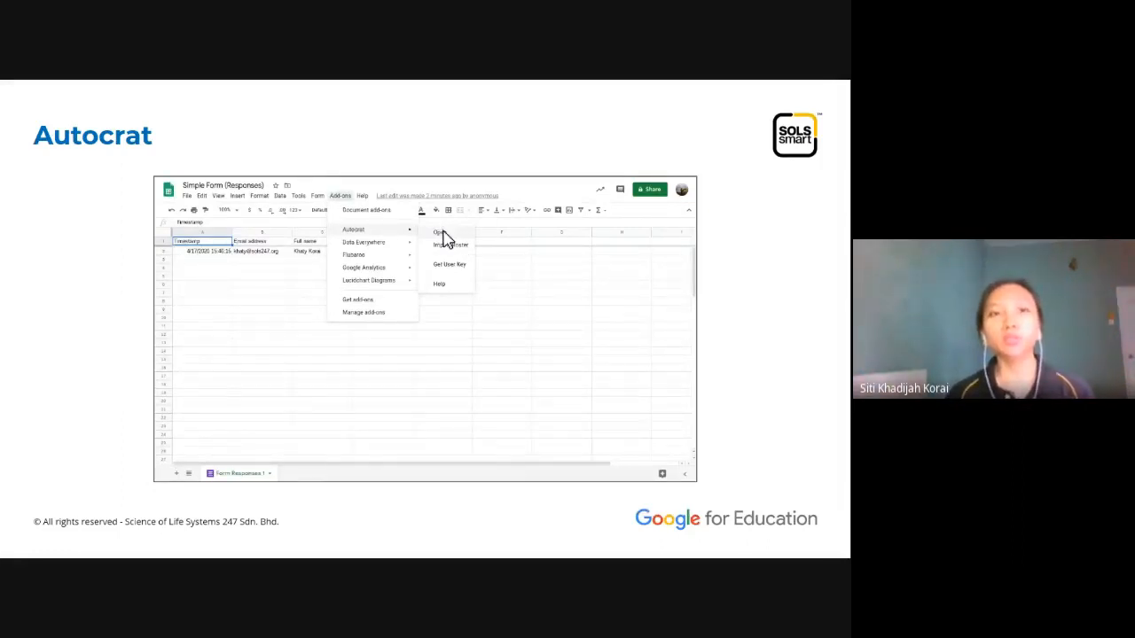
# Step: Advance past 'Set Up A New Job' to the '1. Name Your Merge Job' slide
pyautogui.press('Right')
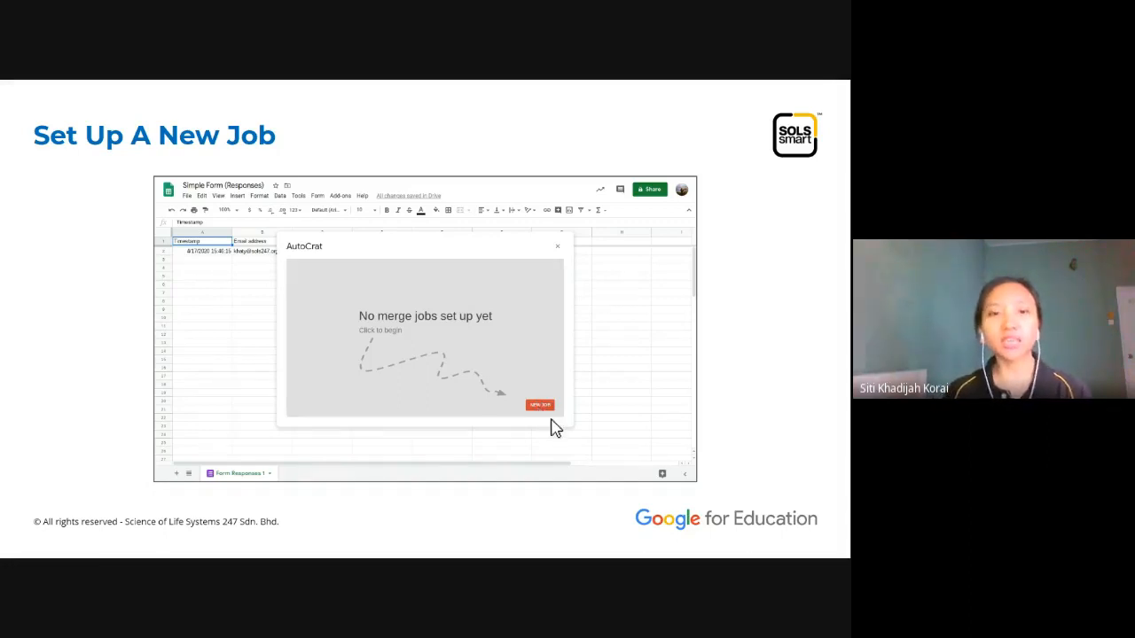
pyautogui.press('Right')
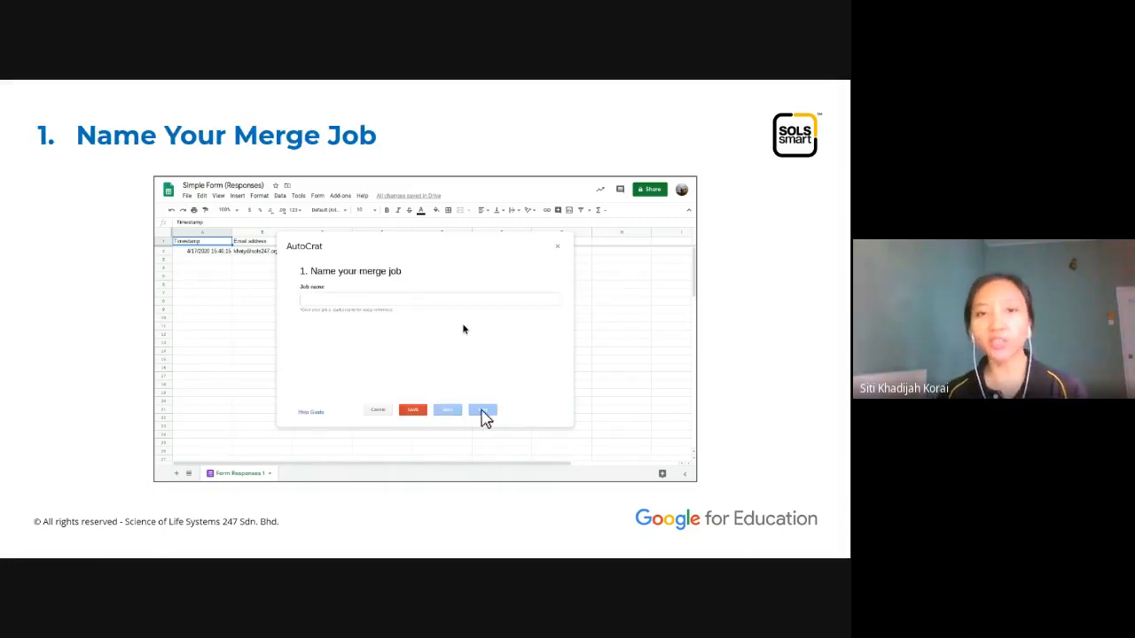
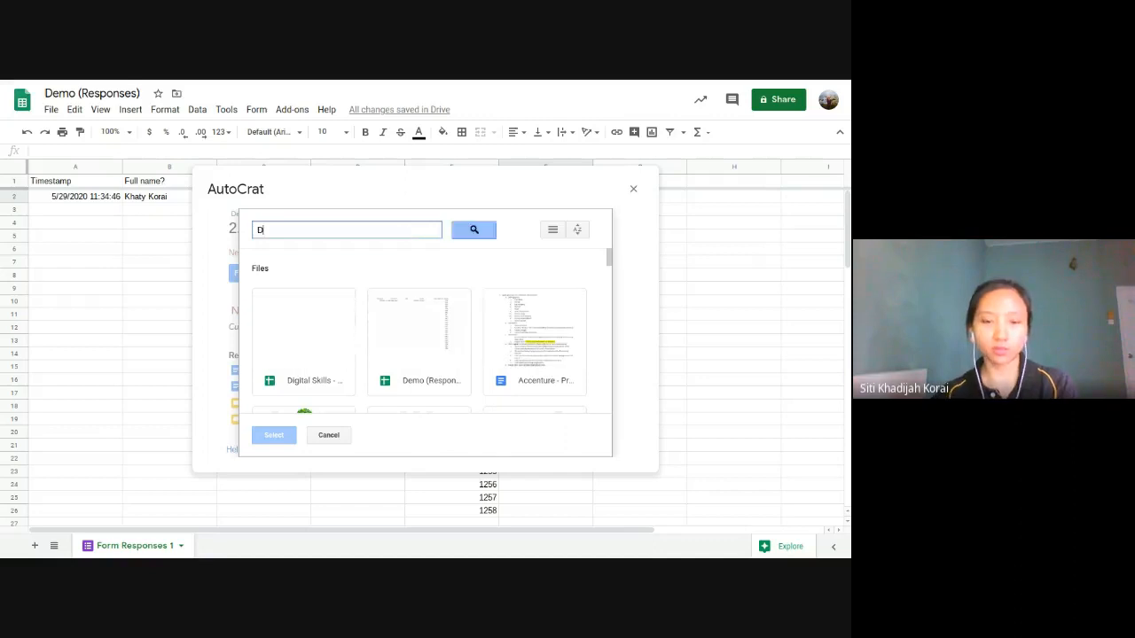
# Step: Search Drive for 'Demo' and select the Demo Google Doc as the AutoCrat template
pyautogui.press('Return')
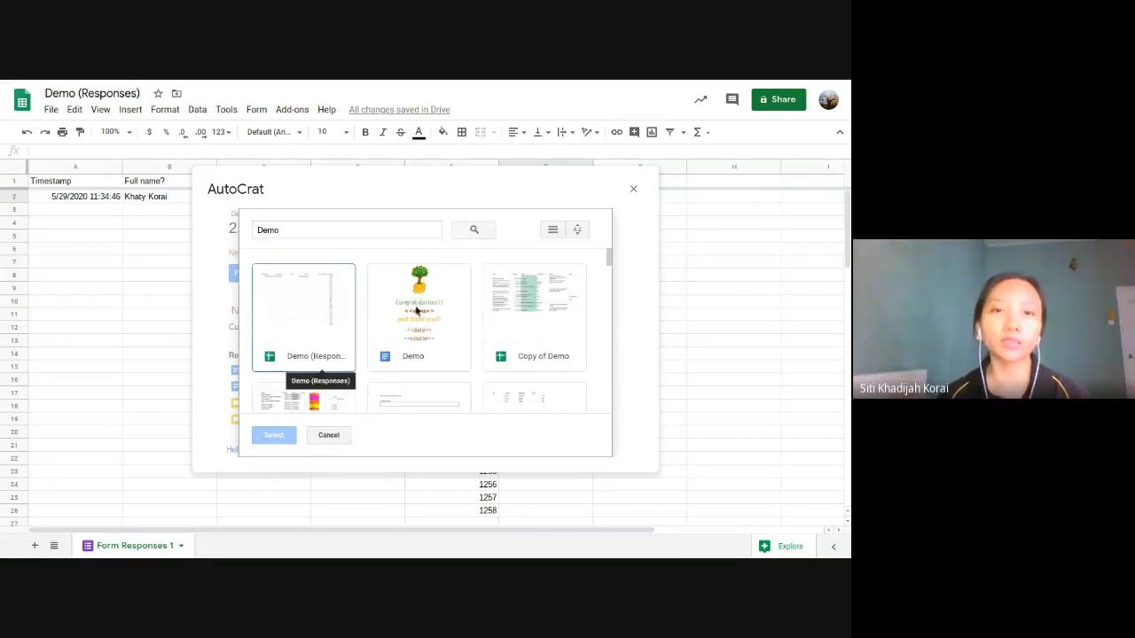
pyautogui.click(416, 310)
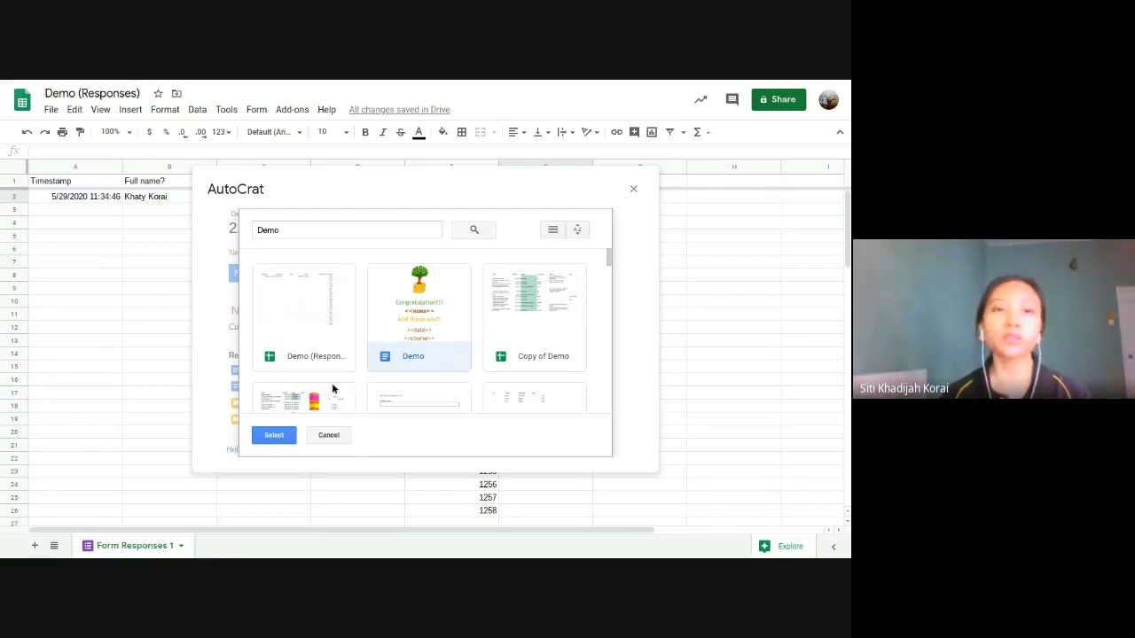
pyautogui.click(274, 436)
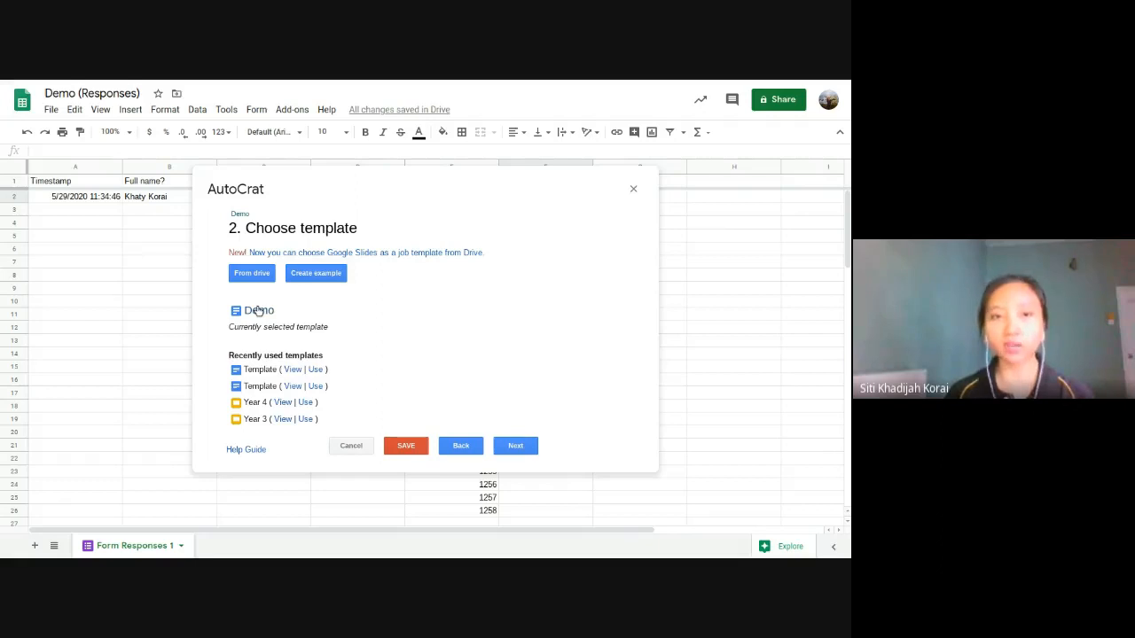
# Step: Advance to step 3, Map source data to template, and highlight the four-unmapped-tags notice
pyautogui.click(519, 447)
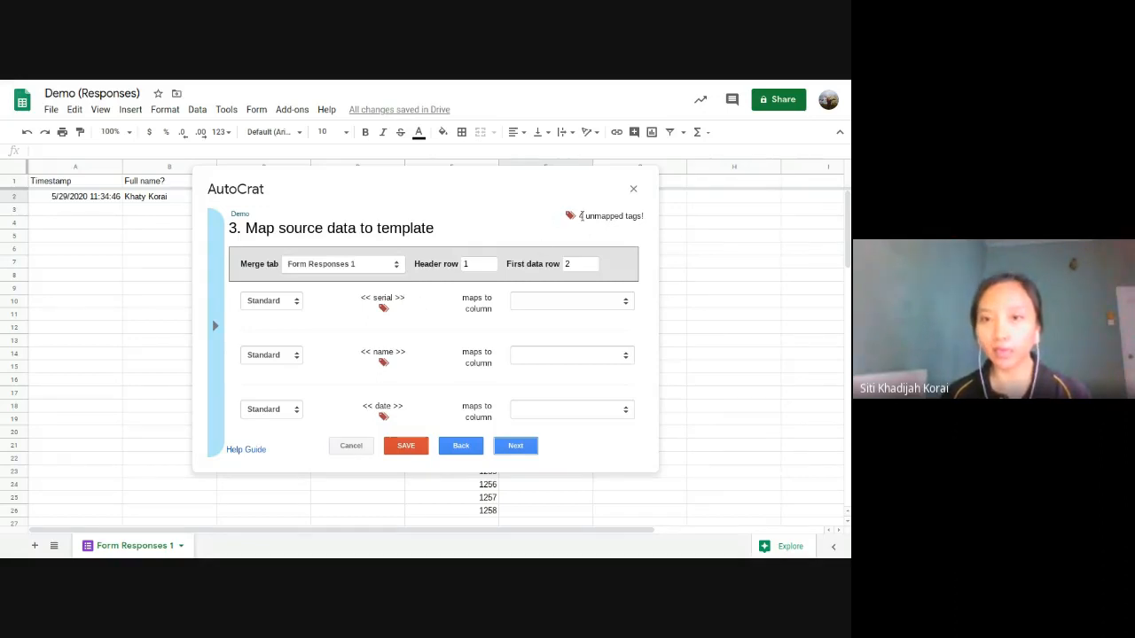
pyautogui.moveTo(580, 215); pyautogui.dragTo(641, 216)
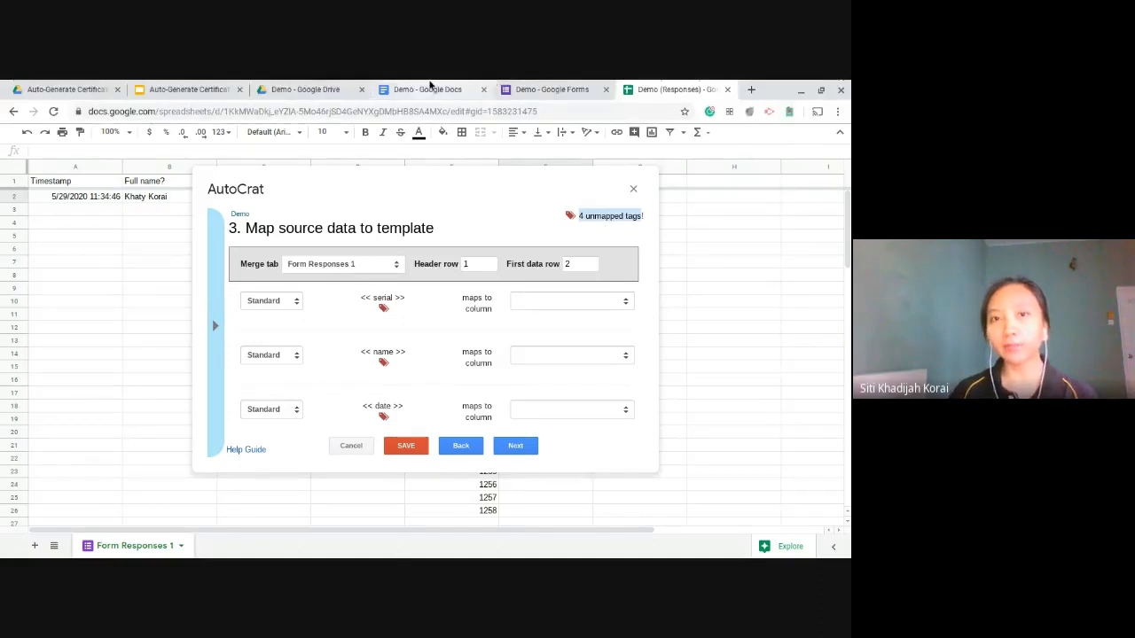
pyautogui.click(428, 89)
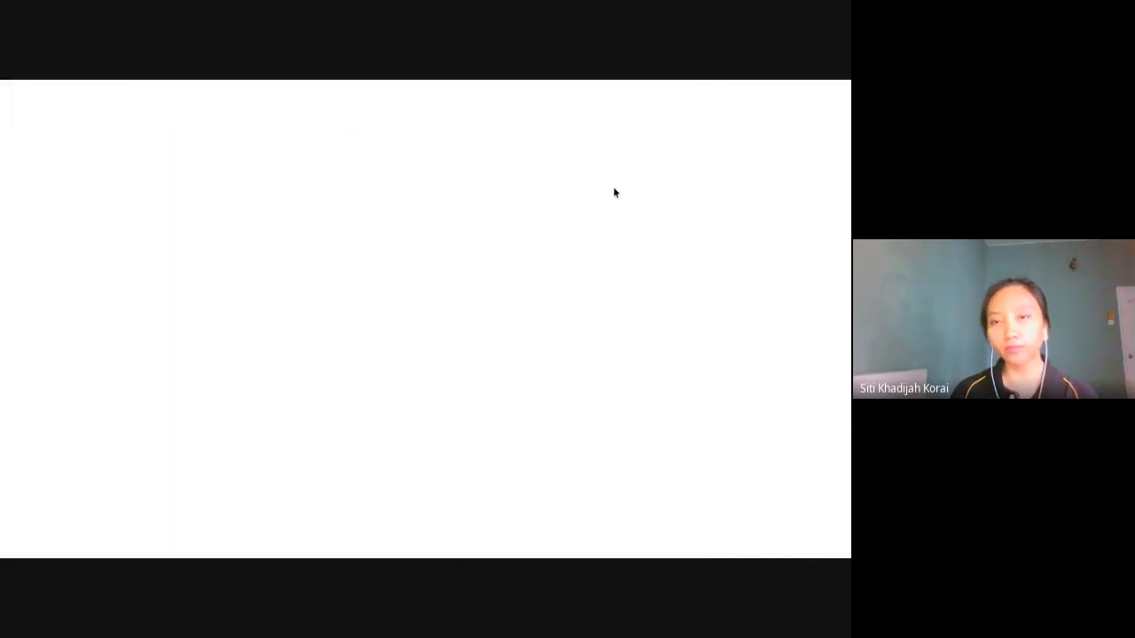
pyautogui.moveTo(565, 194); pyautogui.dragTo(612, 193)
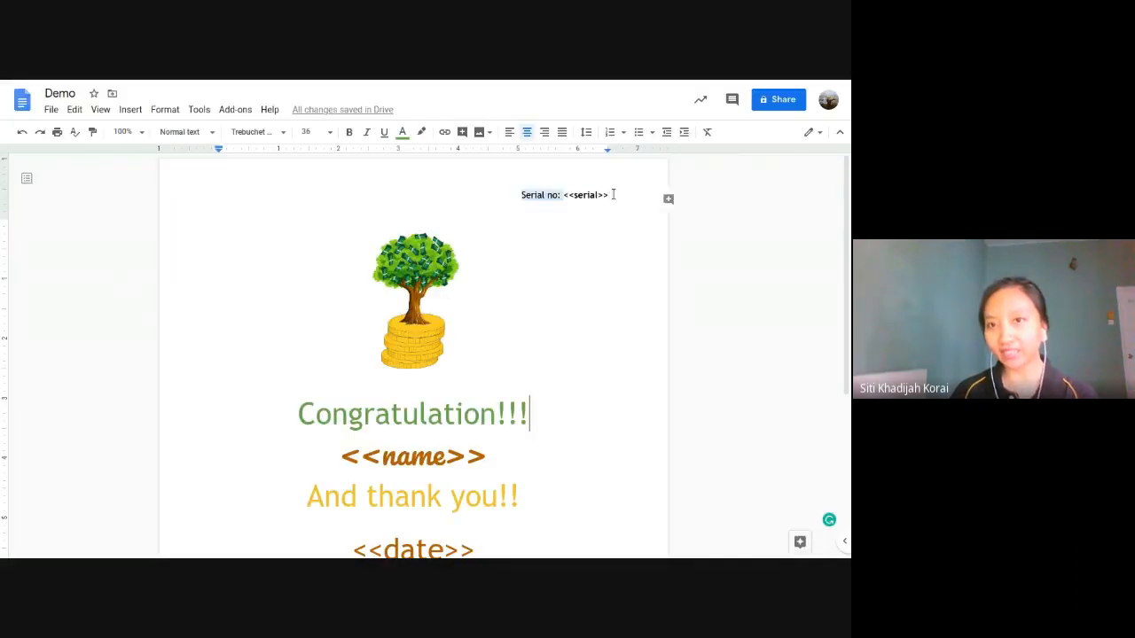
pyautogui.moveTo(486, 456); pyautogui.dragTo(329, 471)
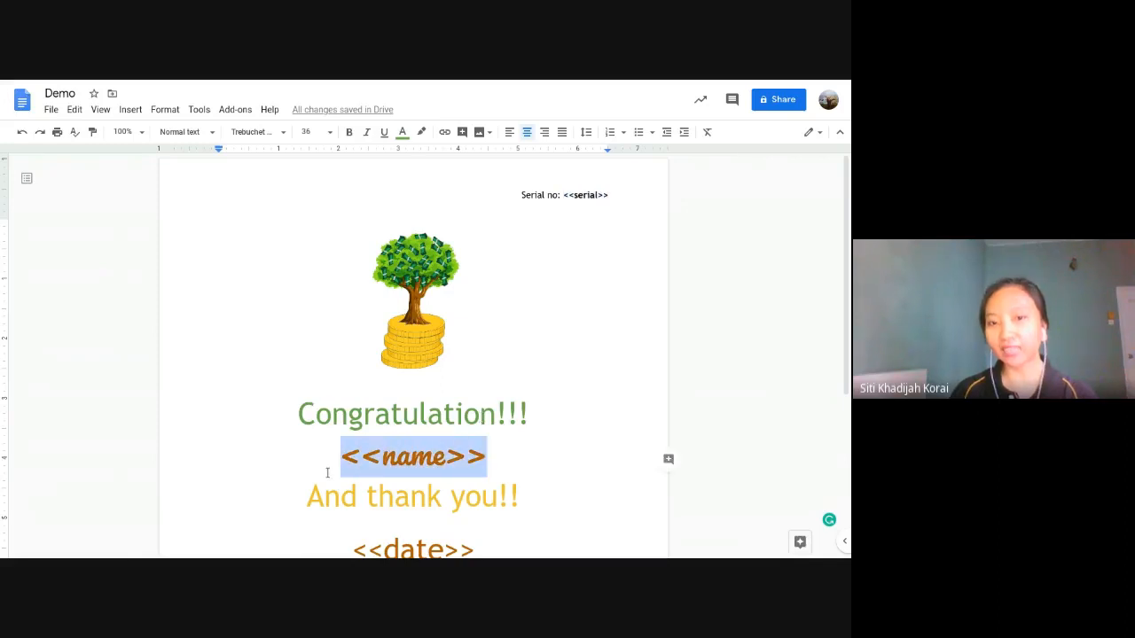
pyautogui.scroll(-1, 511, 270)
pyautogui.scroll(-3, 510, 271)
pyautogui.moveTo(479, 357); pyautogui.dragTo(342, 355)
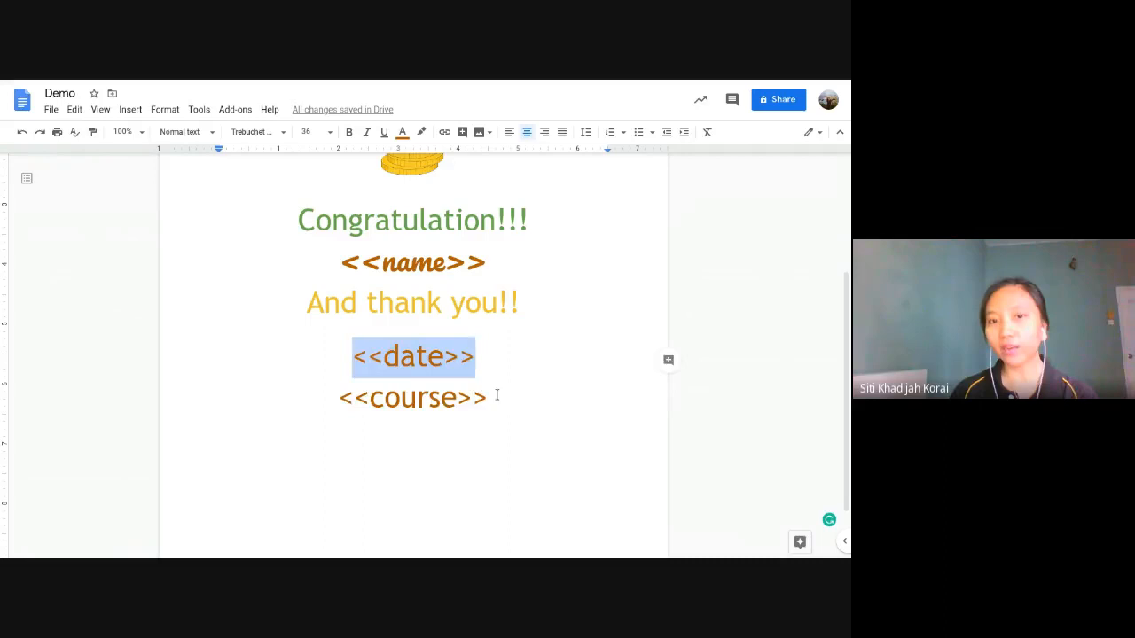
pyautogui.moveTo(496, 396); pyautogui.dragTo(355, 398)
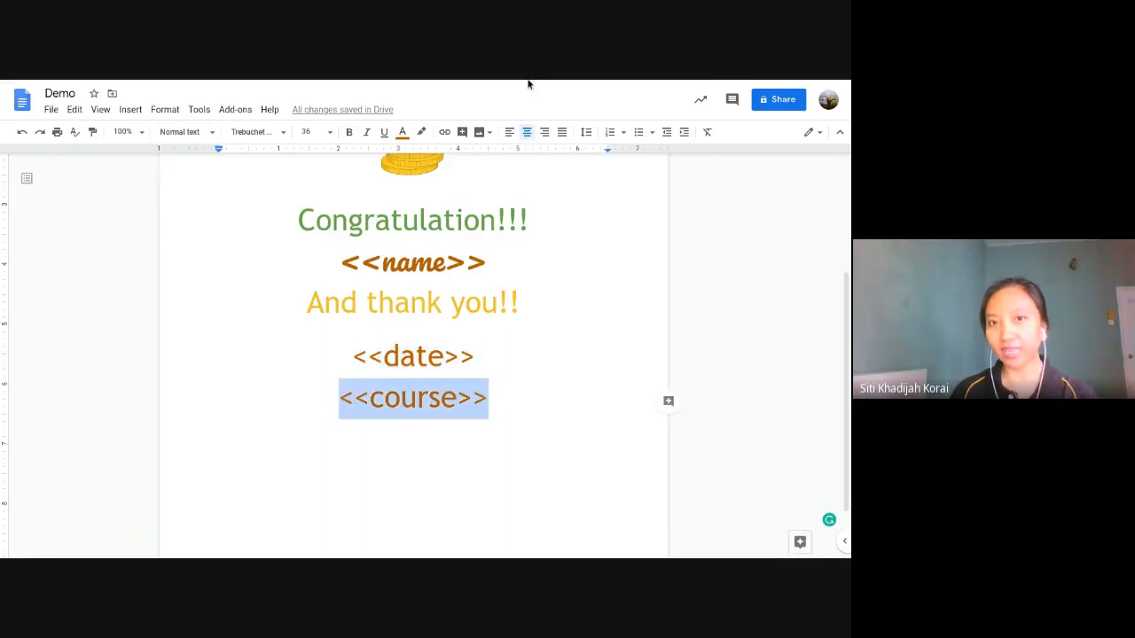
pyautogui.moveTo(527, 85)
pyautogui.click(645, 86)
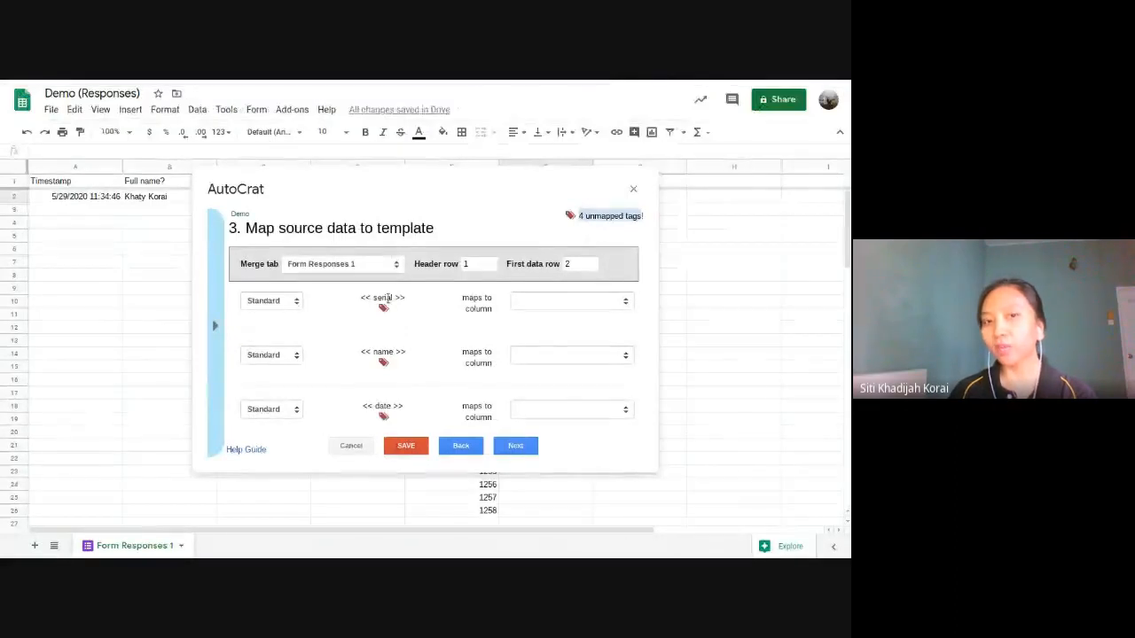
# Step: Review the unmapped serial, name, date and course tags, then switch to the Demo form
pyautogui.scroll(-1, 391, 356)
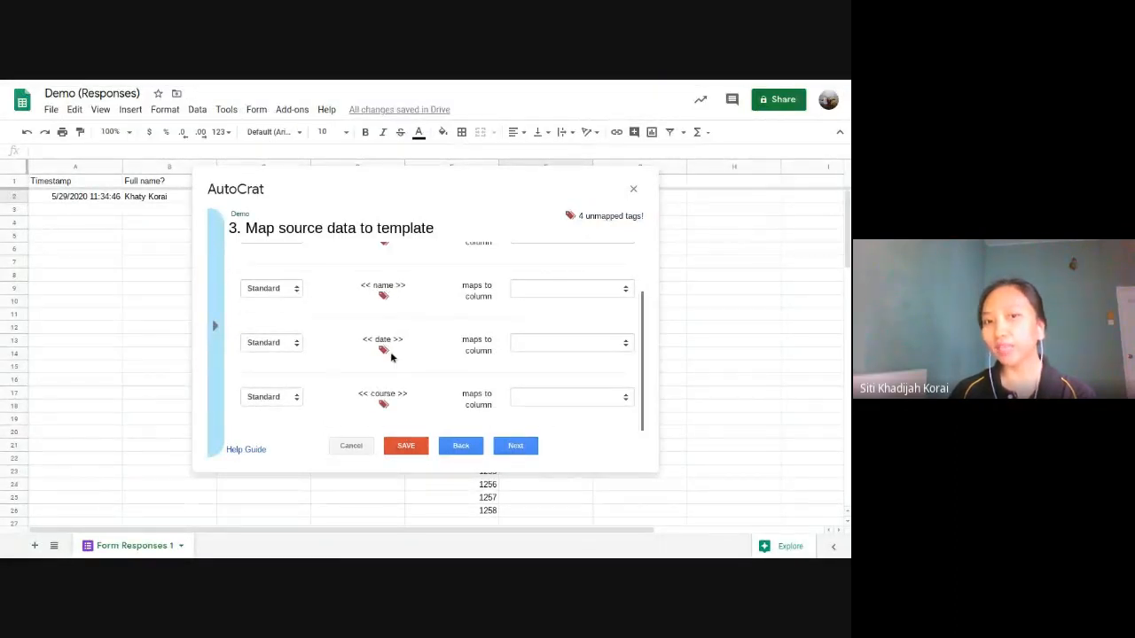
pyautogui.scroll(3, 393, 367)
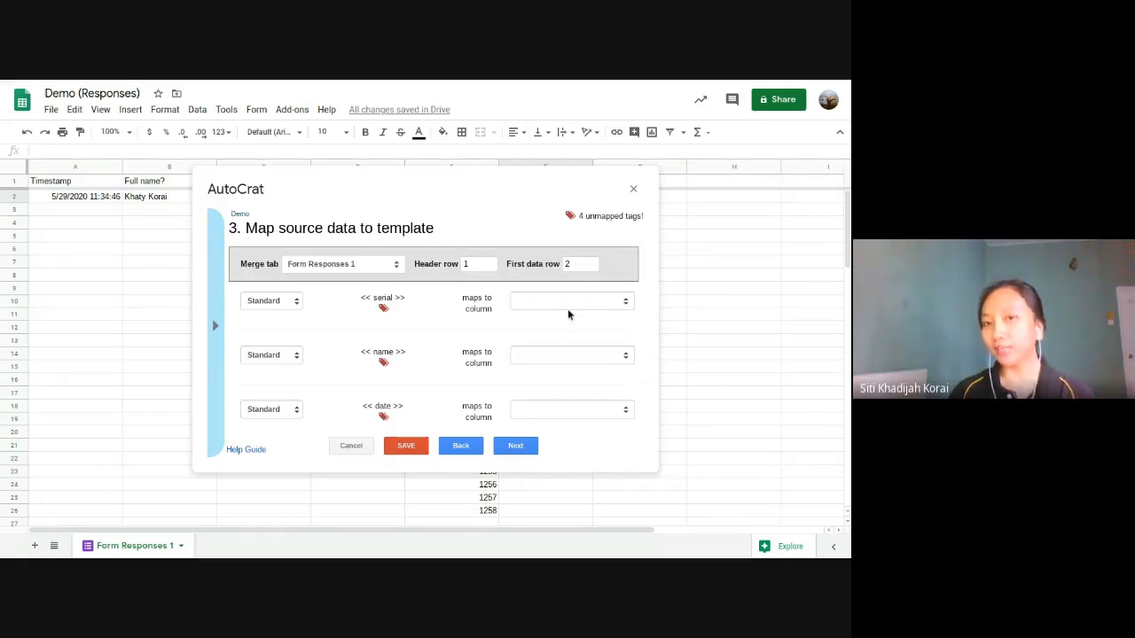
pyautogui.moveTo(537, 82)
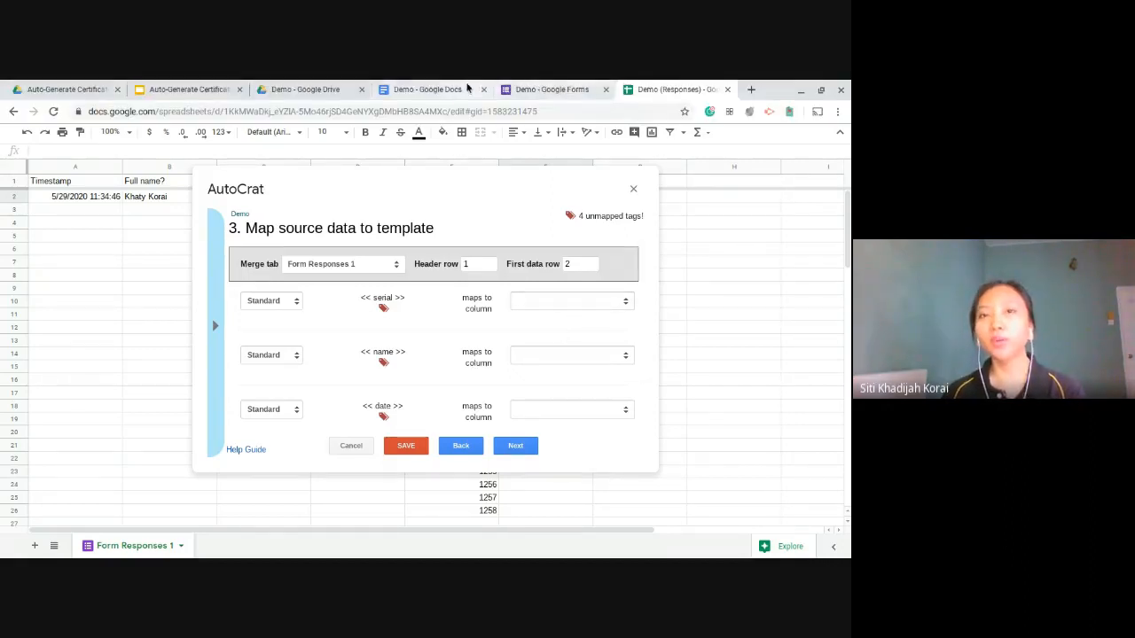
pyautogui.click(526, 90)
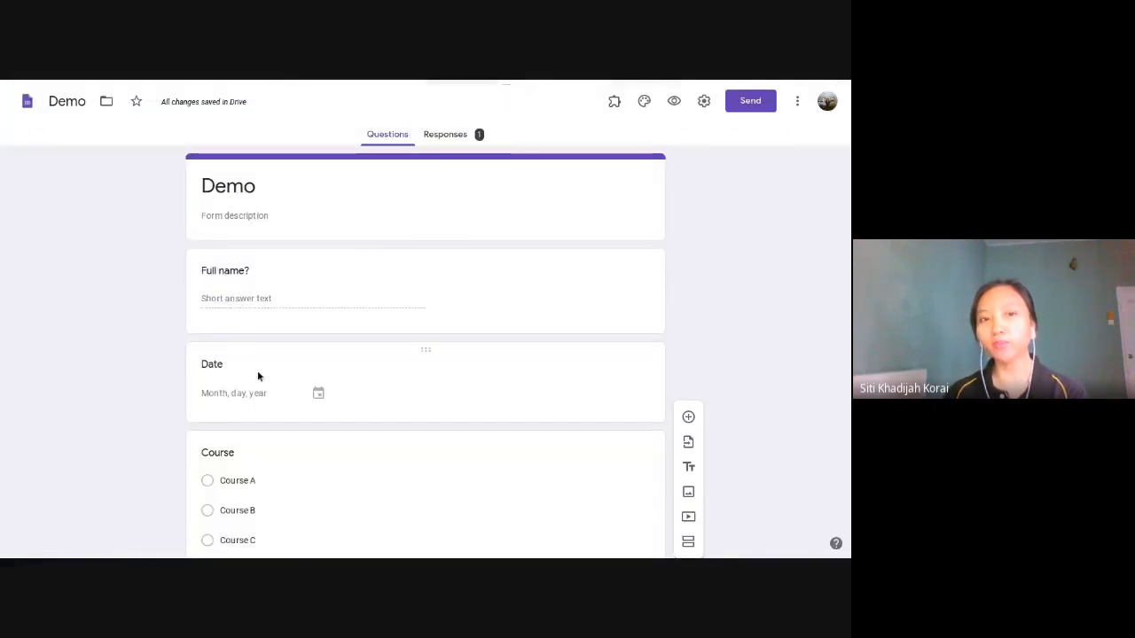
# Step: Look through the Demo form's questions, then return to the Demo (Responses) spreadsheet
pyautogui.scroll(-1, 256, 363)
pyautogui.scroll(-3, 252, 354)
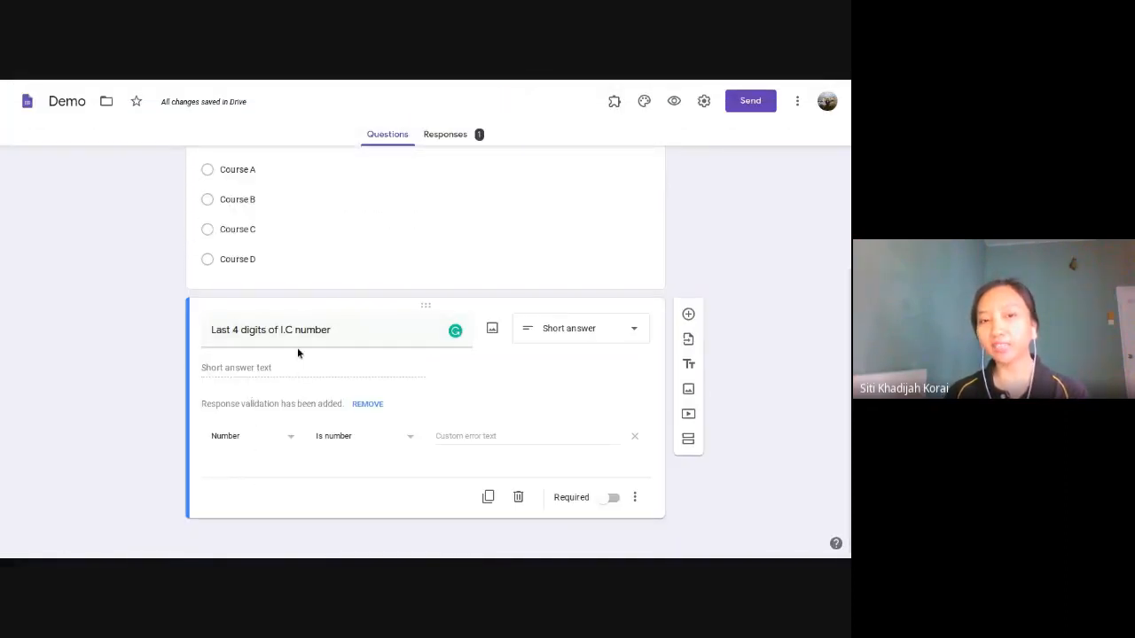
pyautogui.scroll(3, 298, 350)
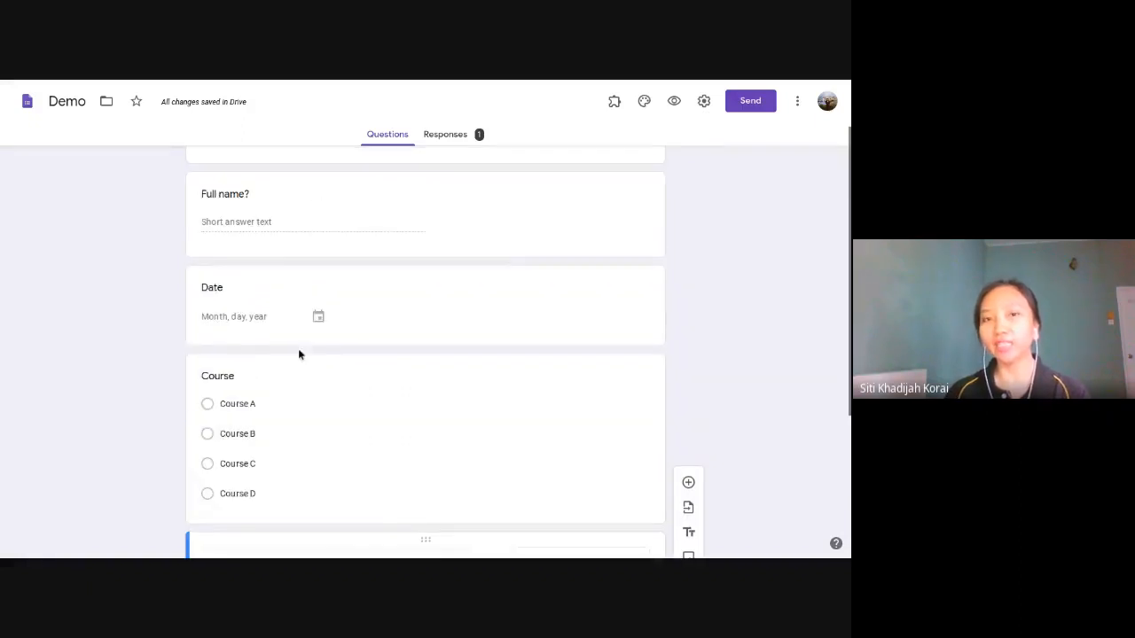
pyautogui.click(656, 86)
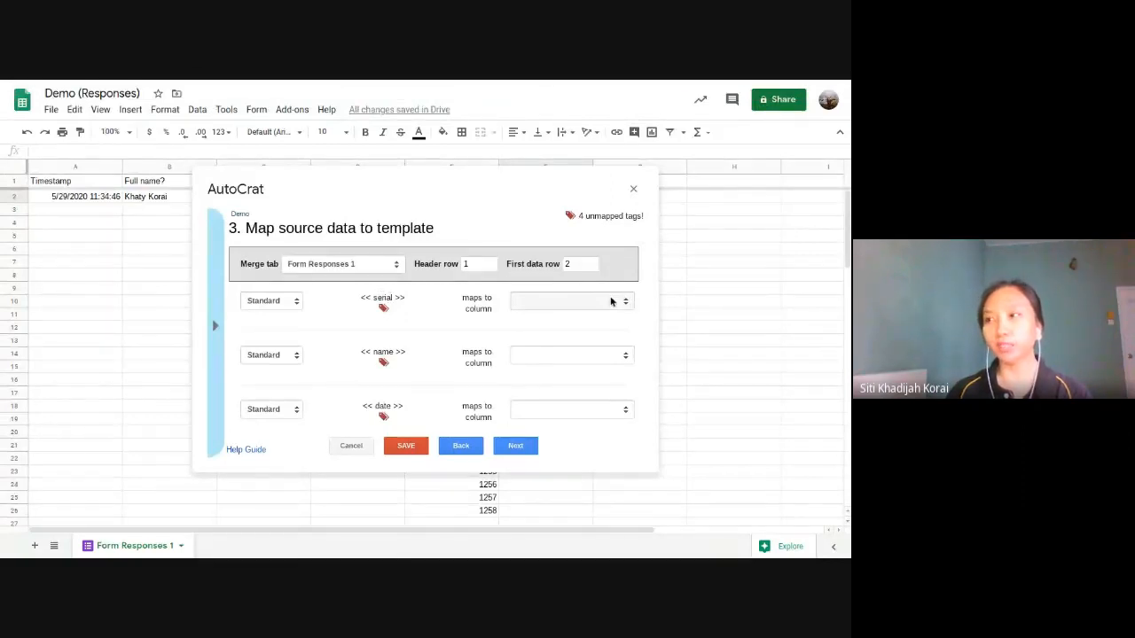
# Step: Map the serial tag to 'Last 4 digits of I.C number' and name to 'Full name?'
pyautogui.click(624, 303)
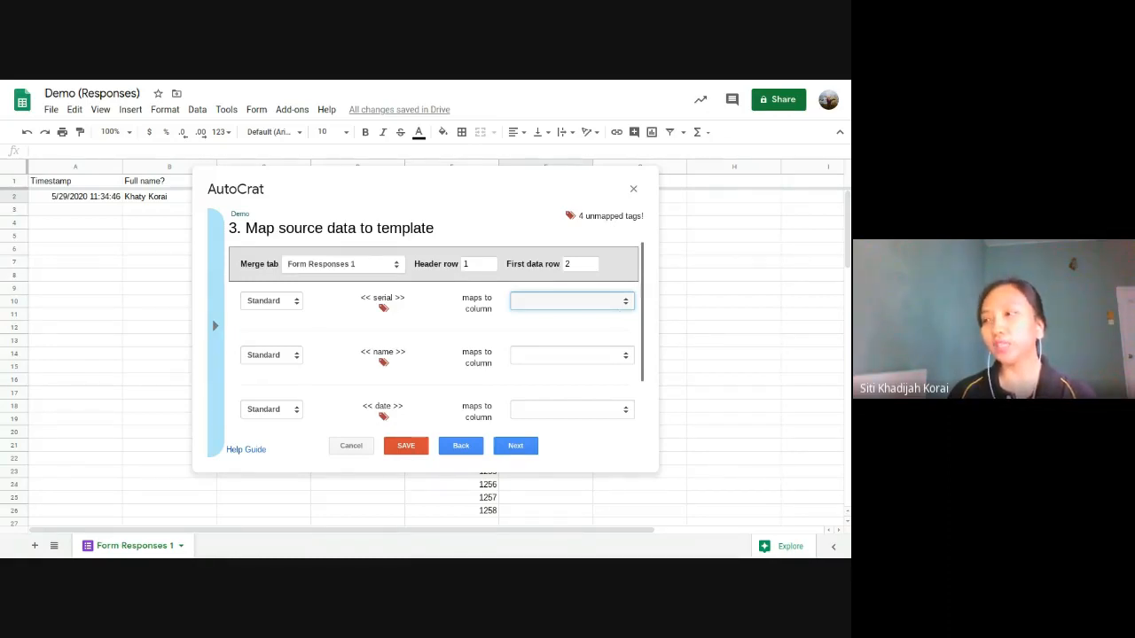
pyautogui.click(567, 377)
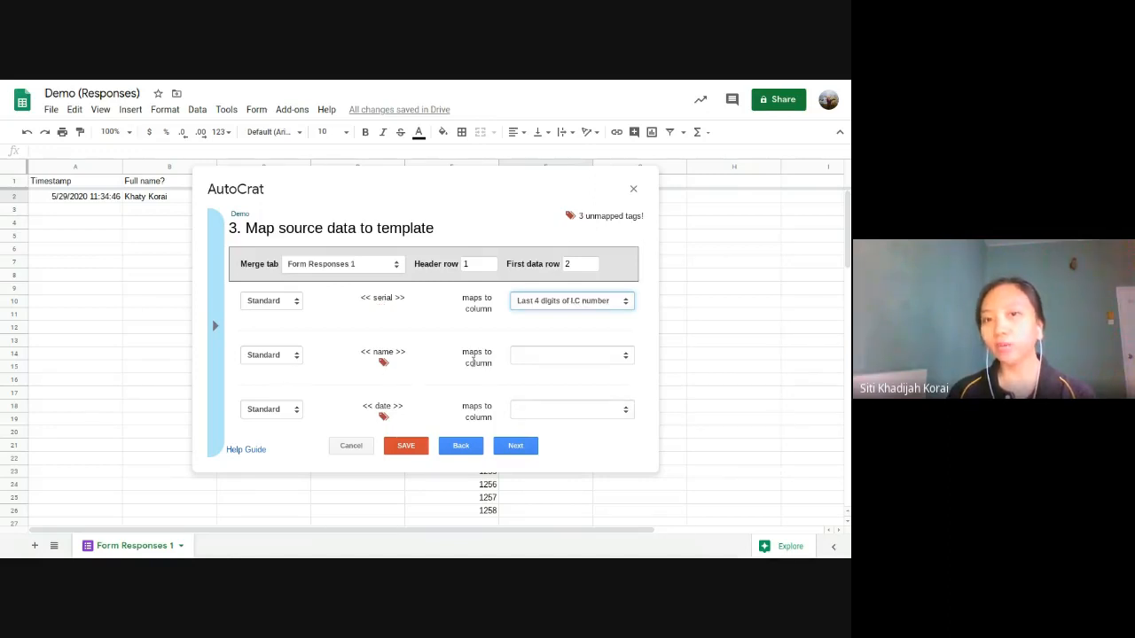
pyautogui.click(582, 360)
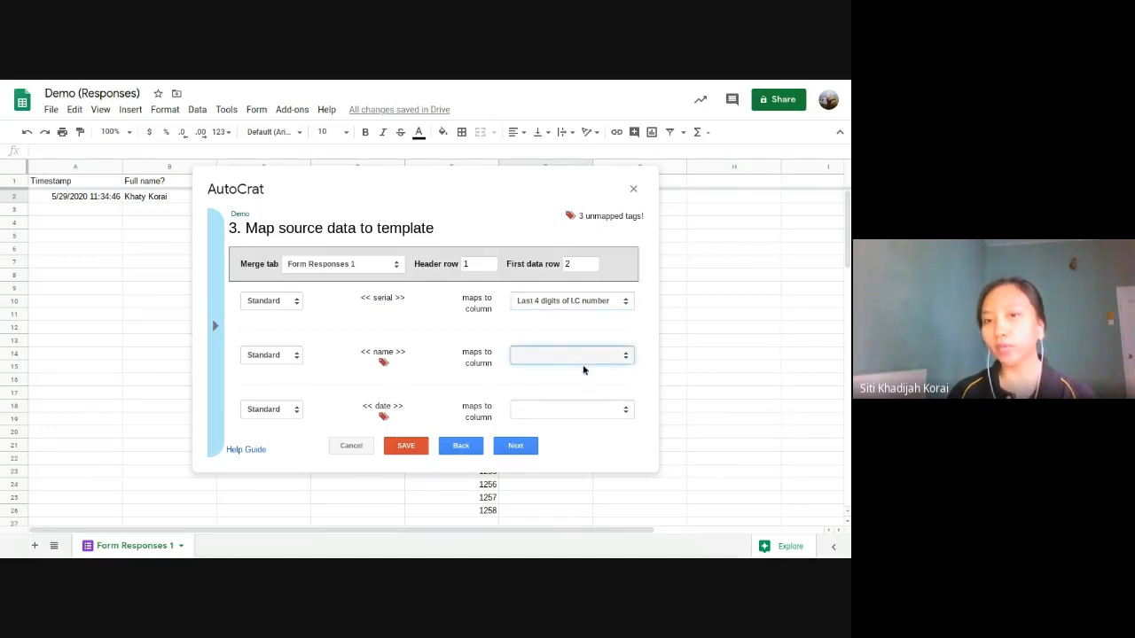
pyautogui.click(537, 413)
# Step: Map the date tag to Date and course to Course, then switch to the Demo form
pyautogui.scroll(-1, 537, 413)
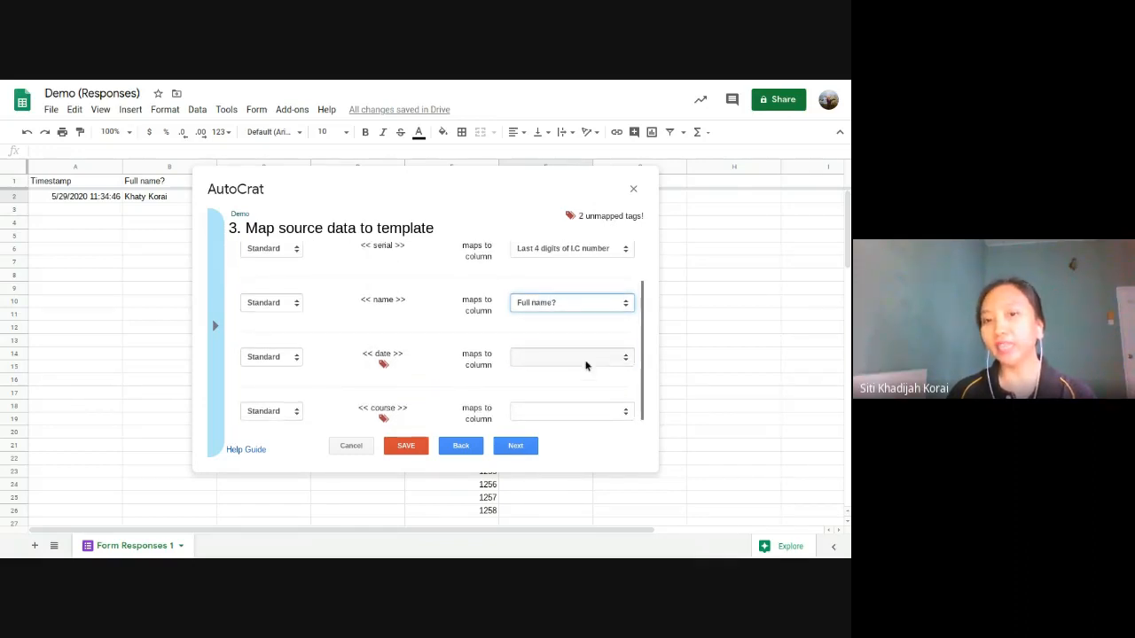
pyautogui.click(585, 363)
pyautogui.click(592, 433)
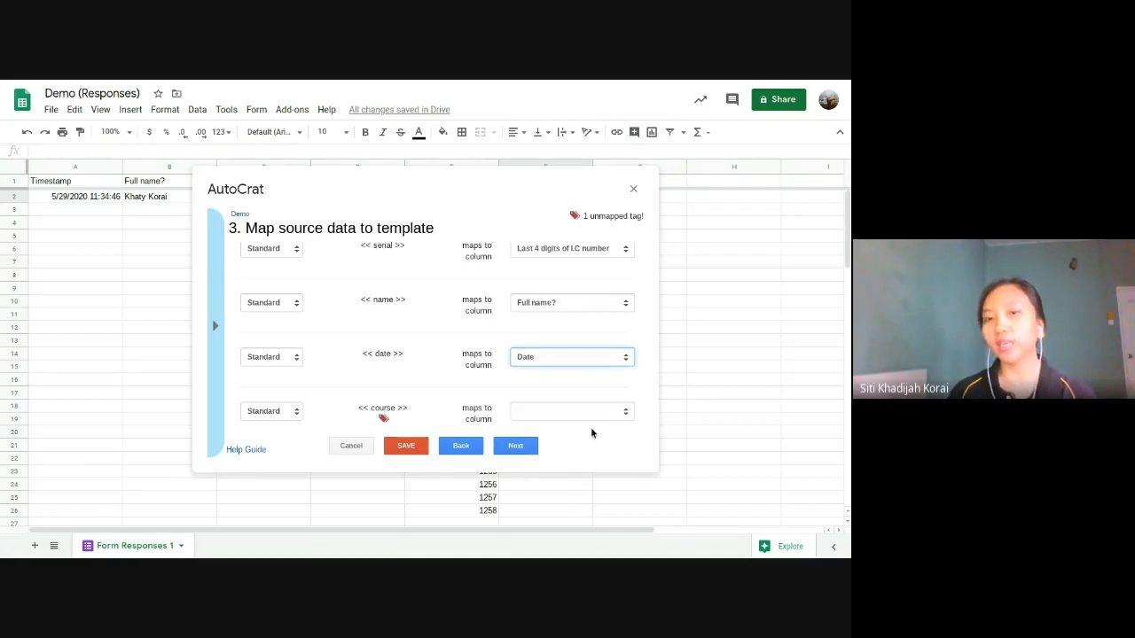
pyautogui.scroll(-1, 592, 433)
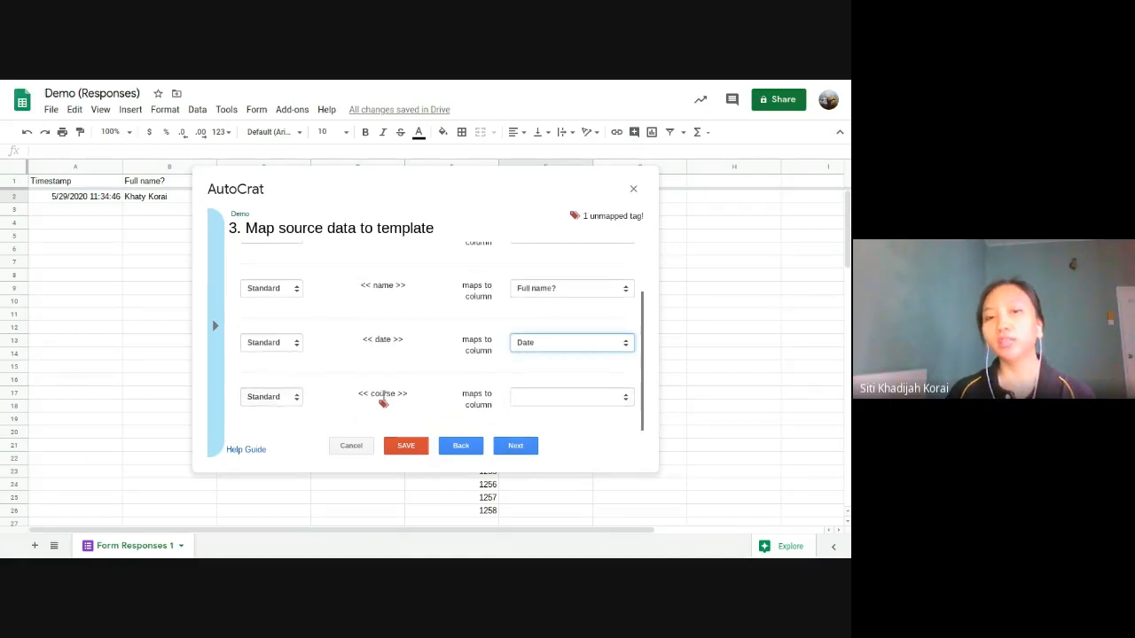
pyautogui.click(550, 401)
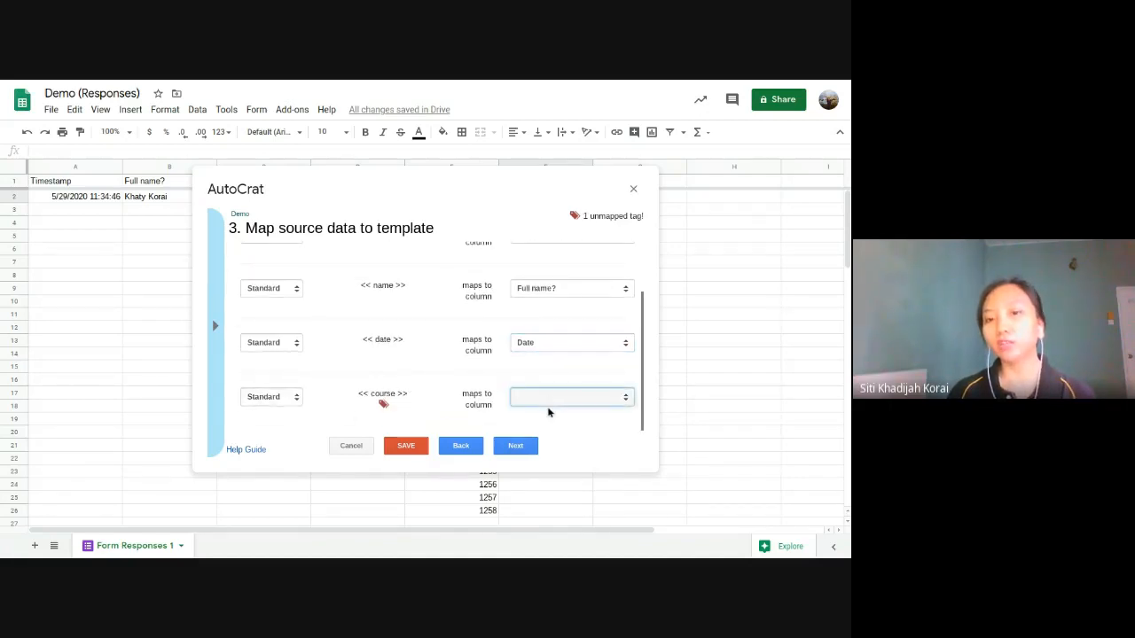
pyautogui.click(562, 434)
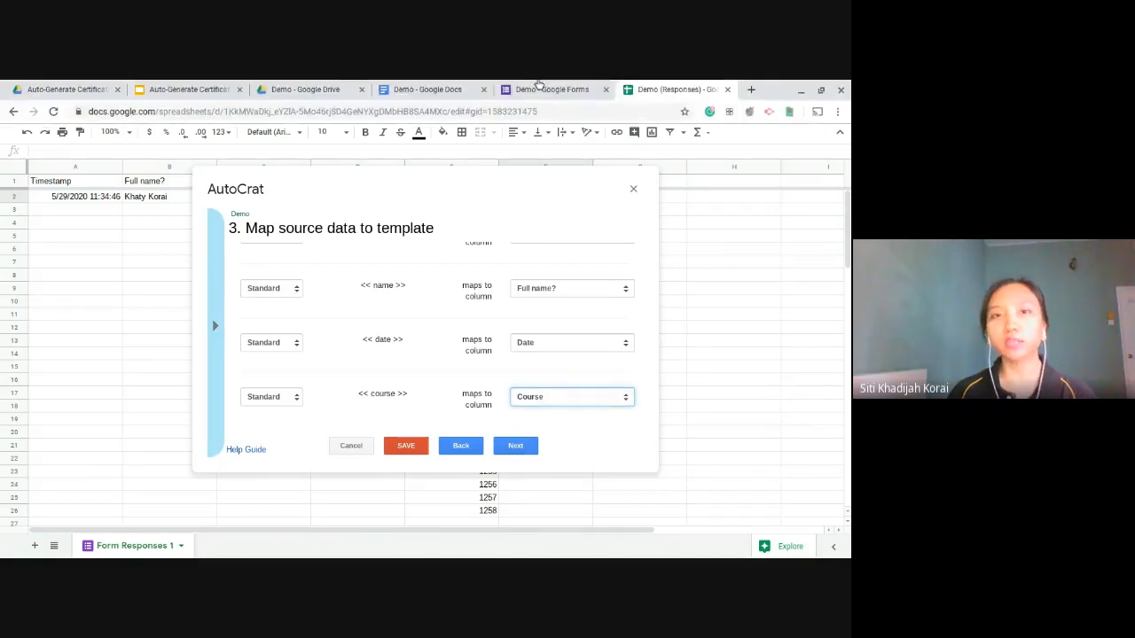
pyautogui.click(504, 82)
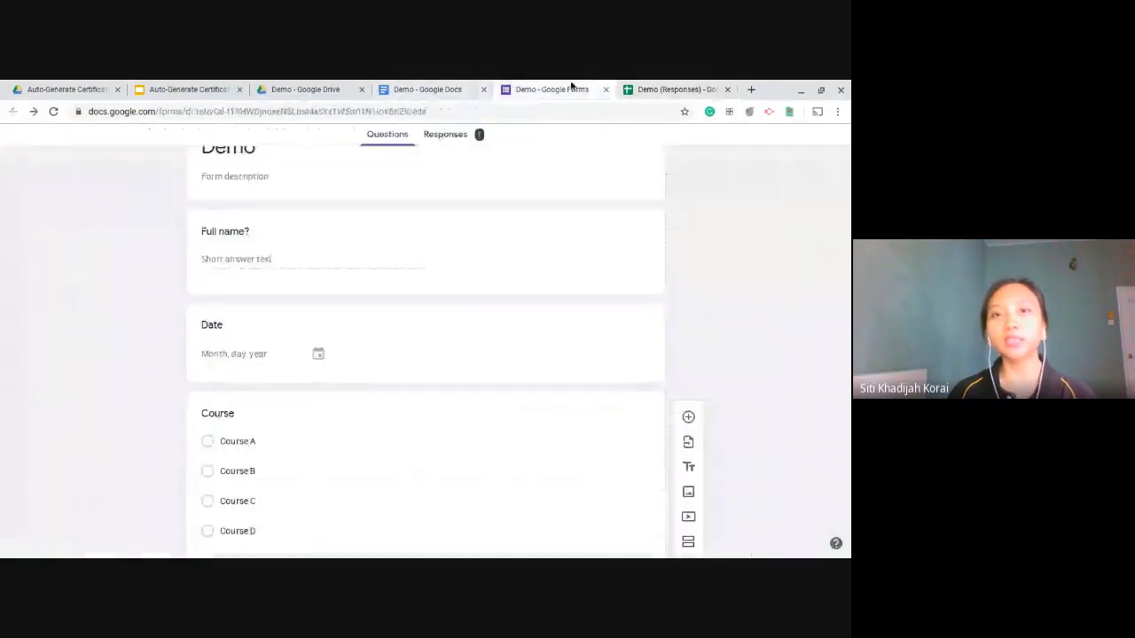
# Step: Check the Full name?, Date, Course and Last 4 digits of I.C number questions, then return to the spreadsheet
pyautogui.click(233, 232)
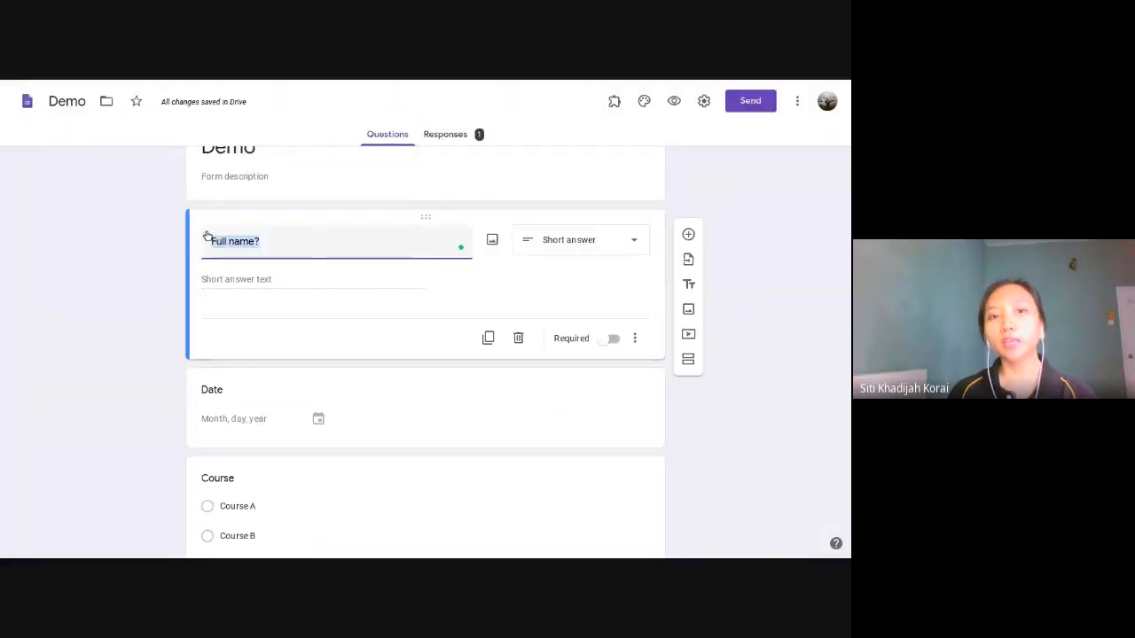
pyautogui.click(229, 399)
pyautogui.click(253, 345)
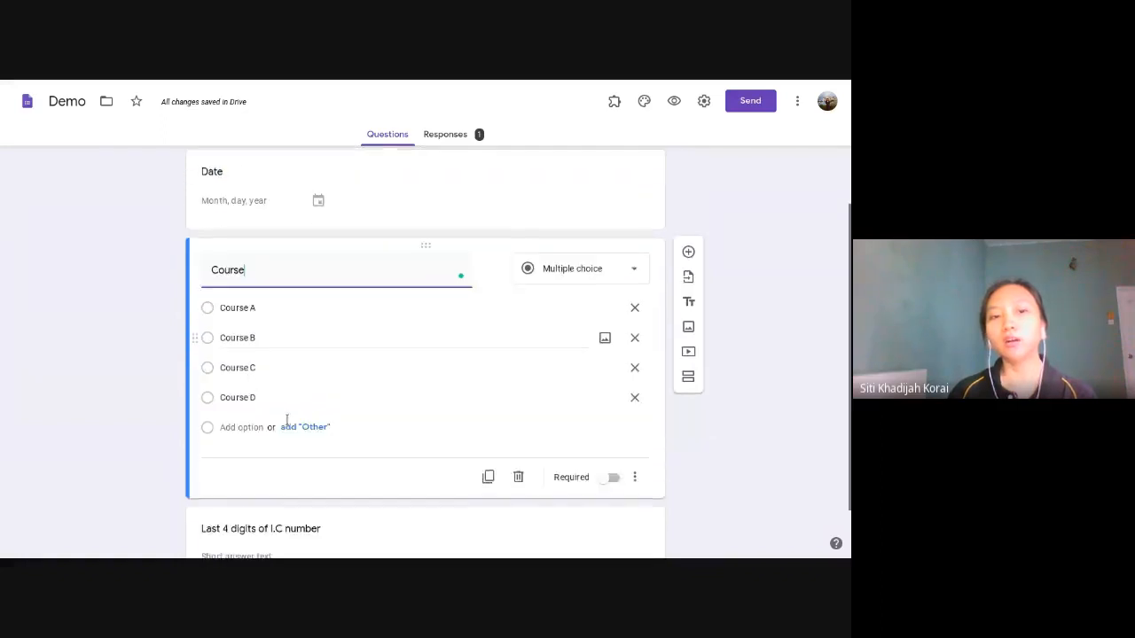
pyautogui.click(316, 484)
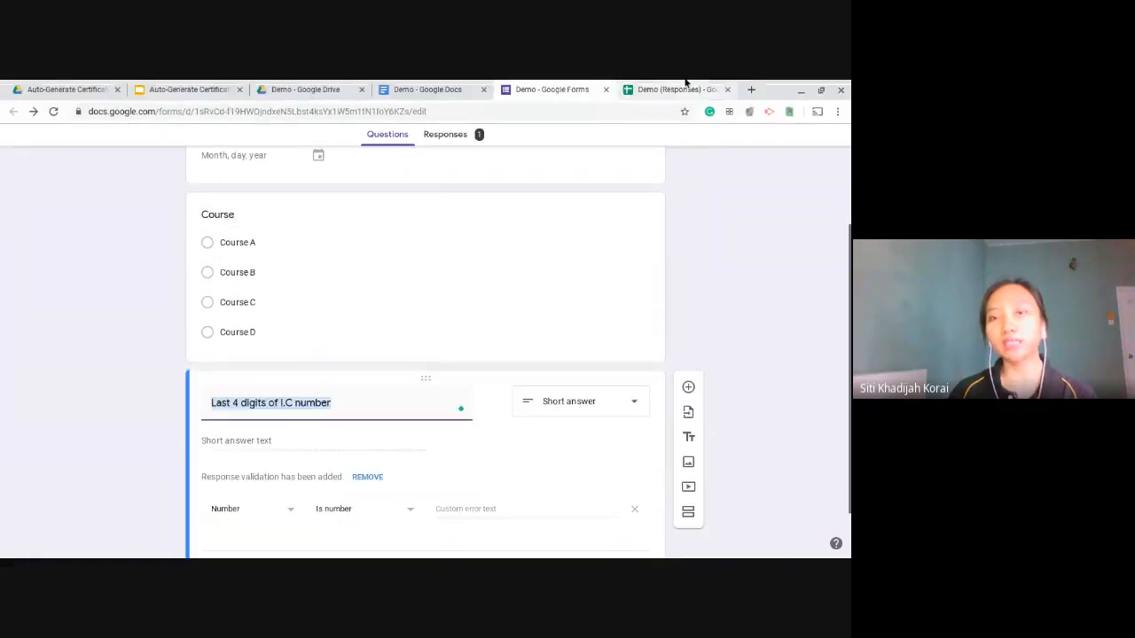
pyautogui.click(685, 84)
# Step: Scroll the mapping list to confirm course maps to Course alongside name and date
pyautogui.scroll(5, 472, 359)
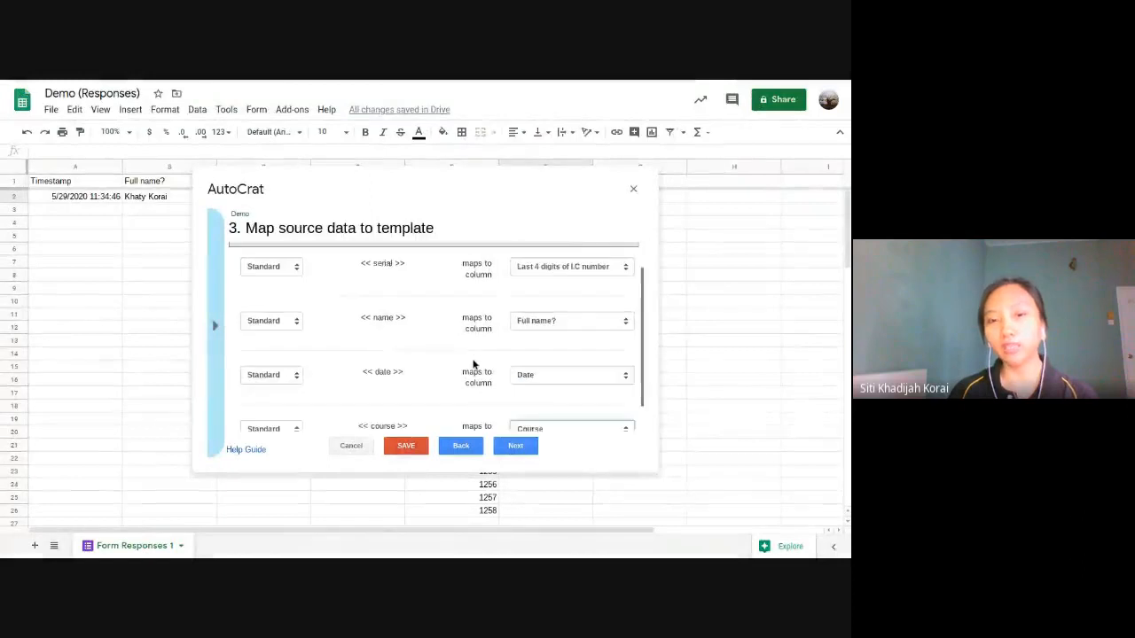
pyautogui.scroll(-3, 473, 359)
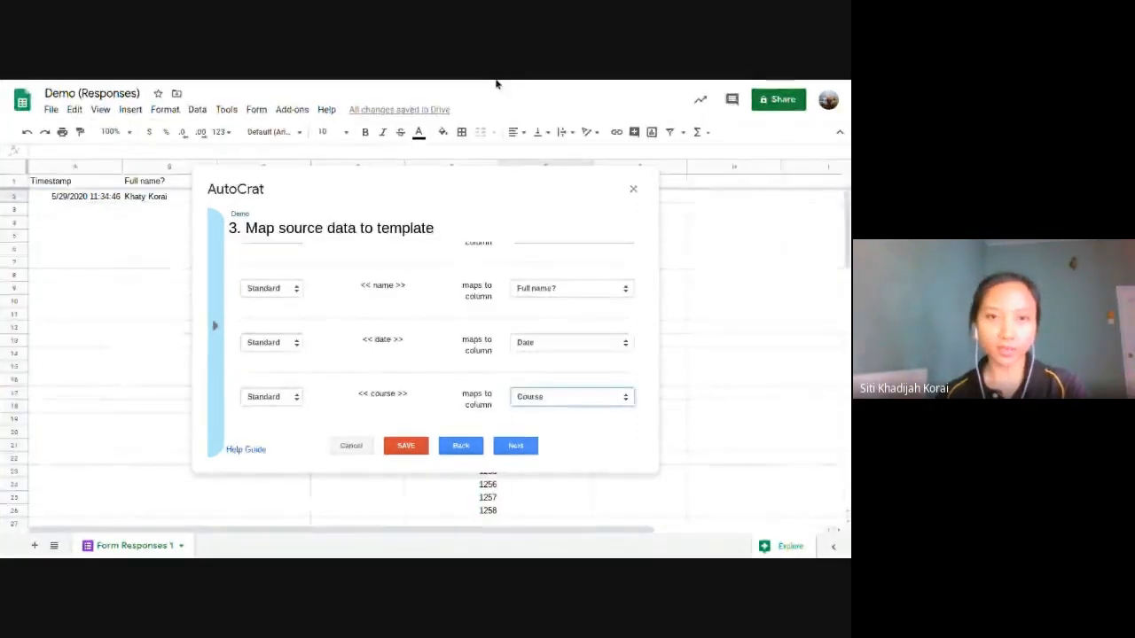
# Step: Open the Demo certificate document and highlight the << and >> brackets around the date tag
pyautogui.click(443, 89)
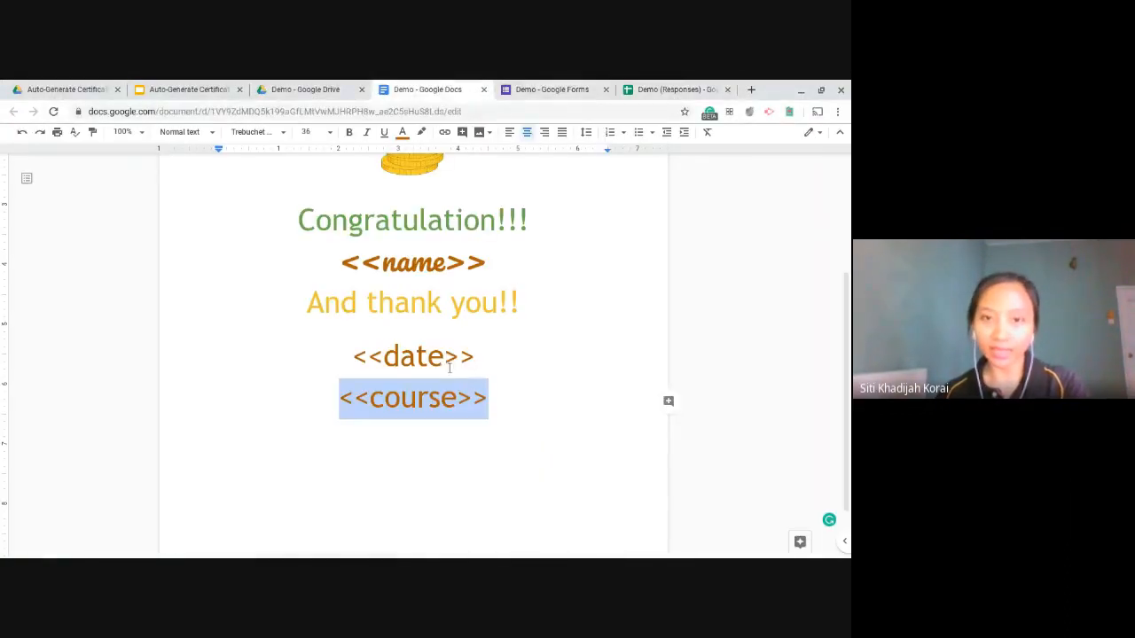
pyautogui.moveTo(385, 355); pyautogui.dragTo(352, 355)
pyautogui.click(445, 355)
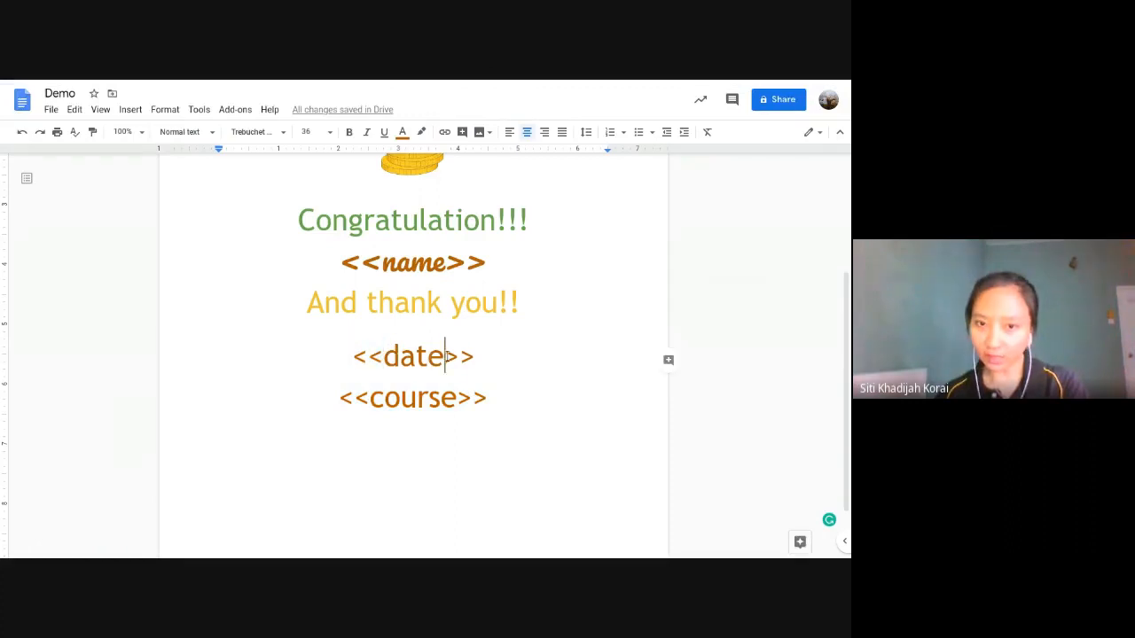
pyautogui.moveTo(446, 355); pyautogui.dragTo(355, 357)
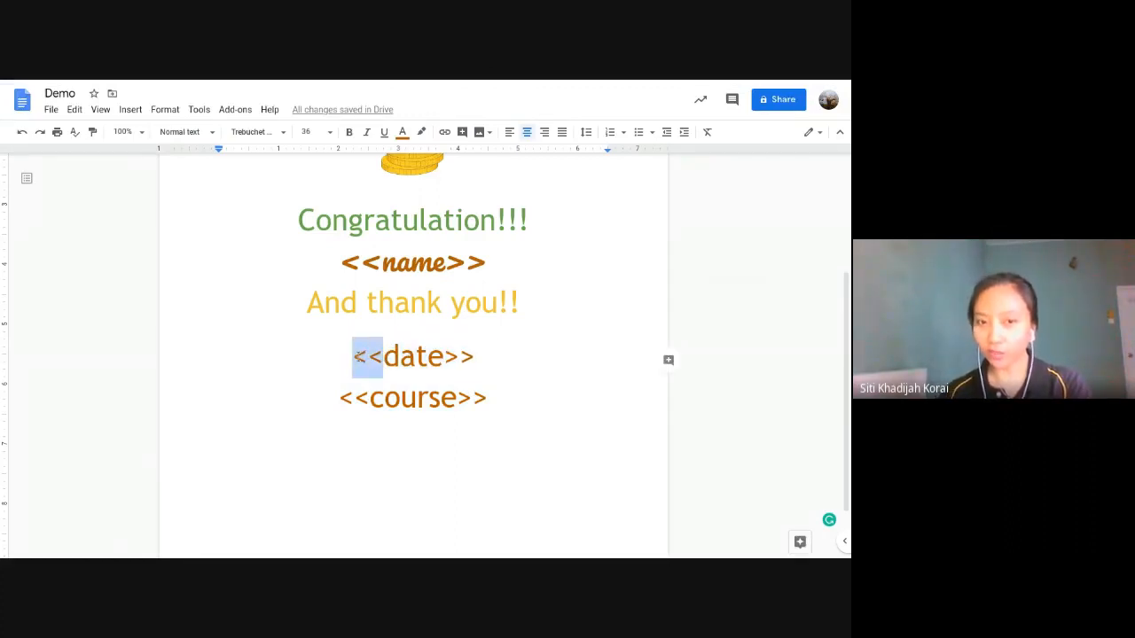
pyautogui.moveTo(443, 356); pyautogui.dragTo(486, 364)
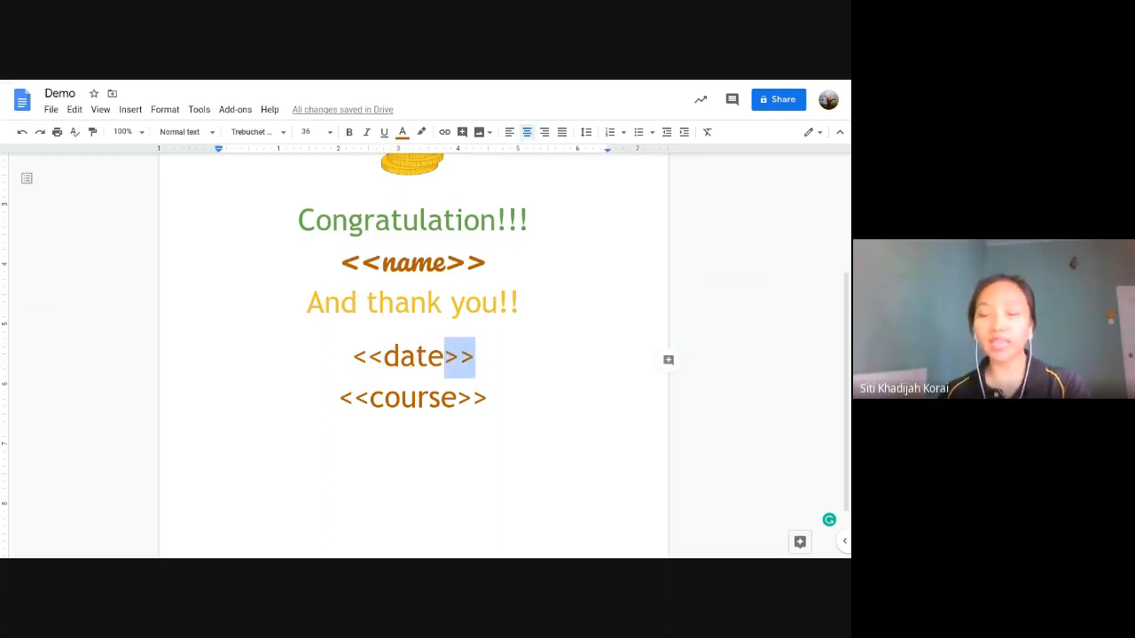
pyautogui.click(384, 356)
pyautogui.moveTo(383, 356); pyautogui.dragTo(479, 358)
pyautogui.click(360, 357)
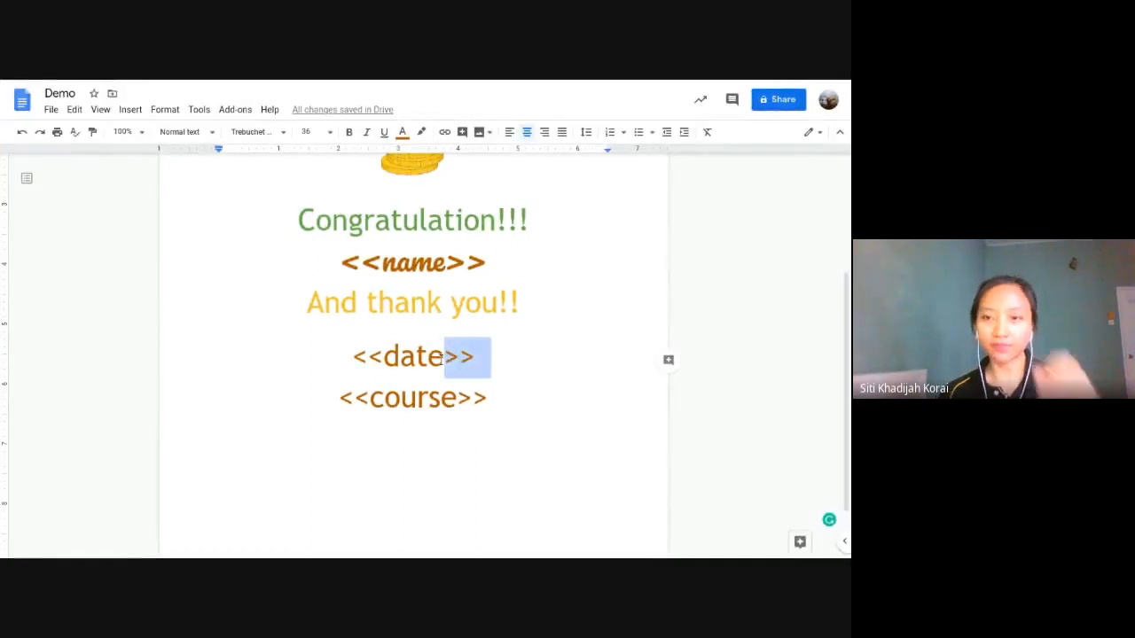
pyautogui.click(443, 357)
pyautogui.click(467, 261)
pyautogui.scroll(1, 471, 260)
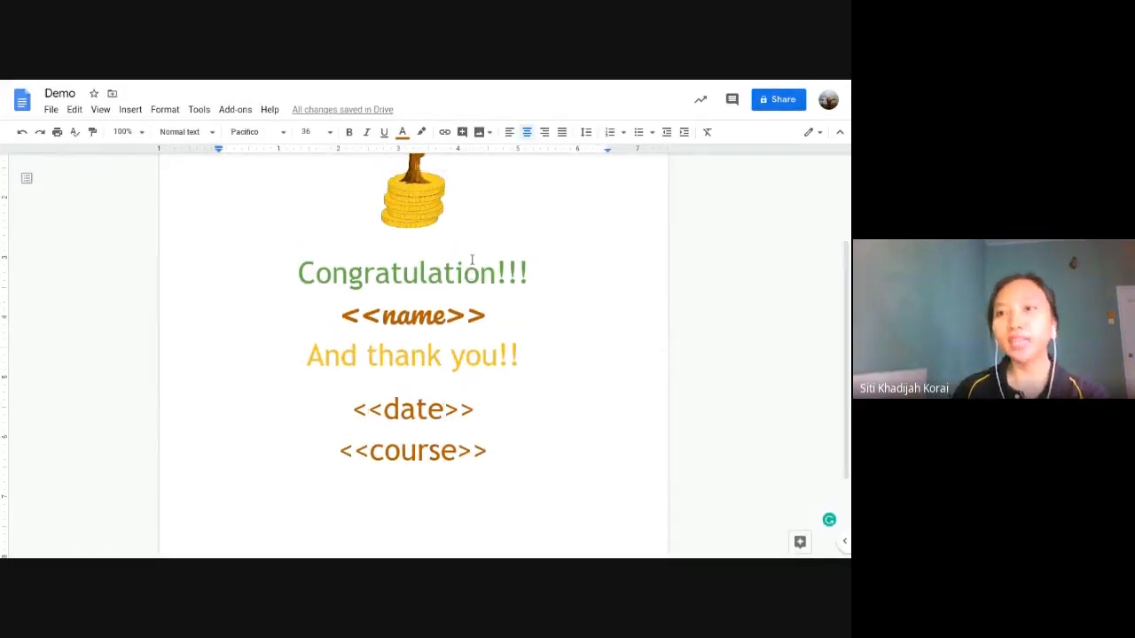
pyautogui.scroll(2, 471, 260)
pyautogui.scroll(1, 472, 260)
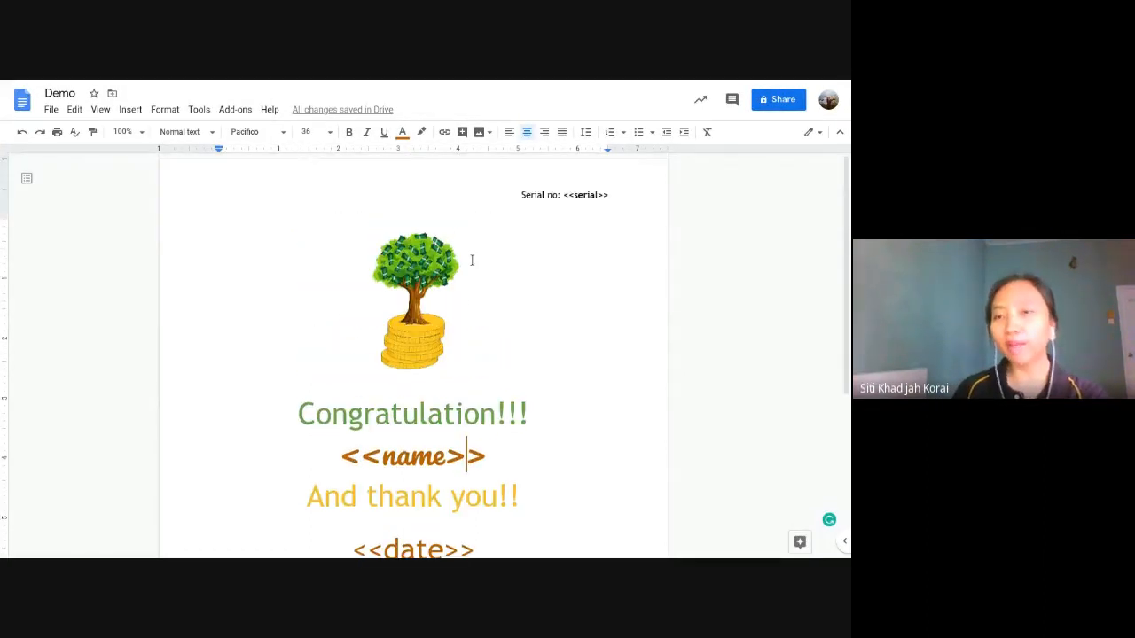
pyautogui.scroll(-6, 610, 195)
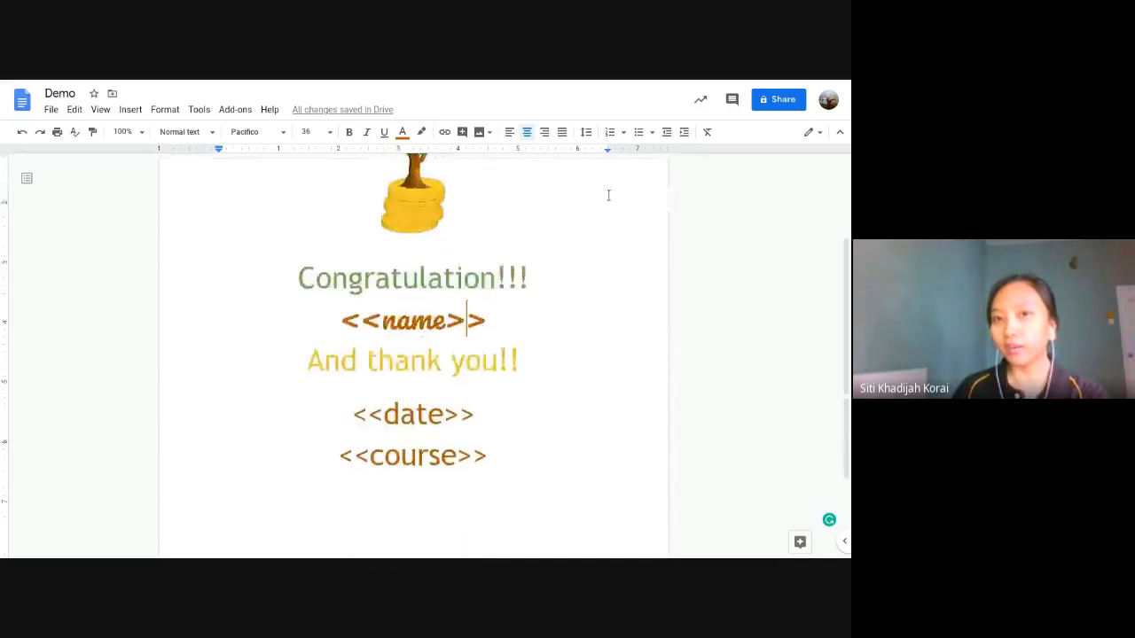
pyautogui.scroll(1, 574, 195)
pyautogui.moveTo(514, 239); pyautogui.dragTo(372, 233)
pyautogui.click(344, 234)
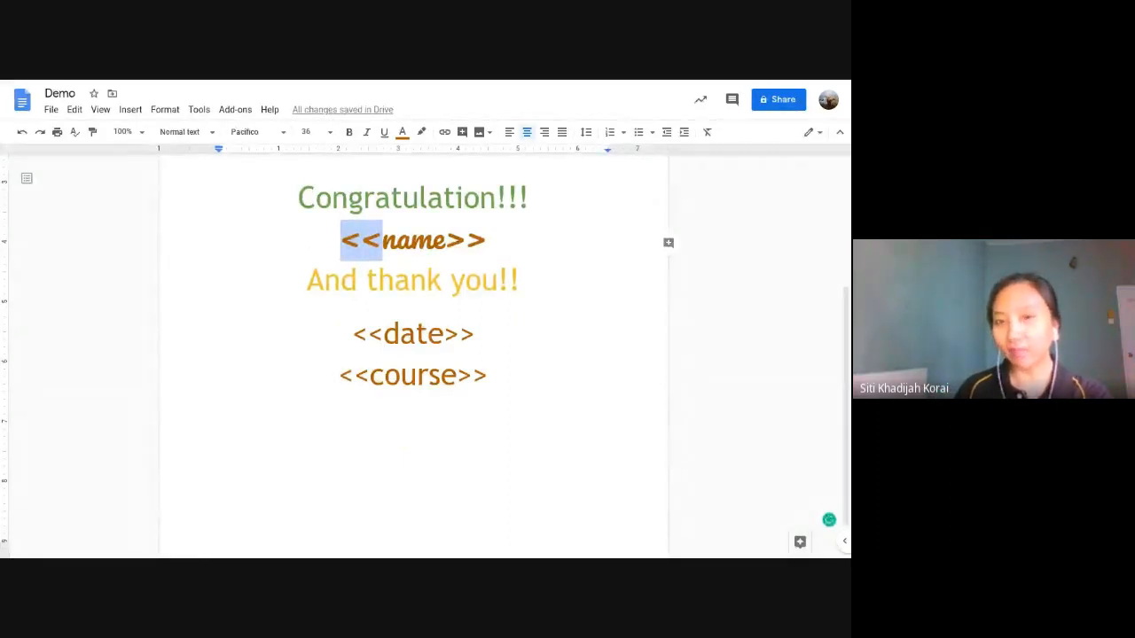
pyautogui.click(377, 241)
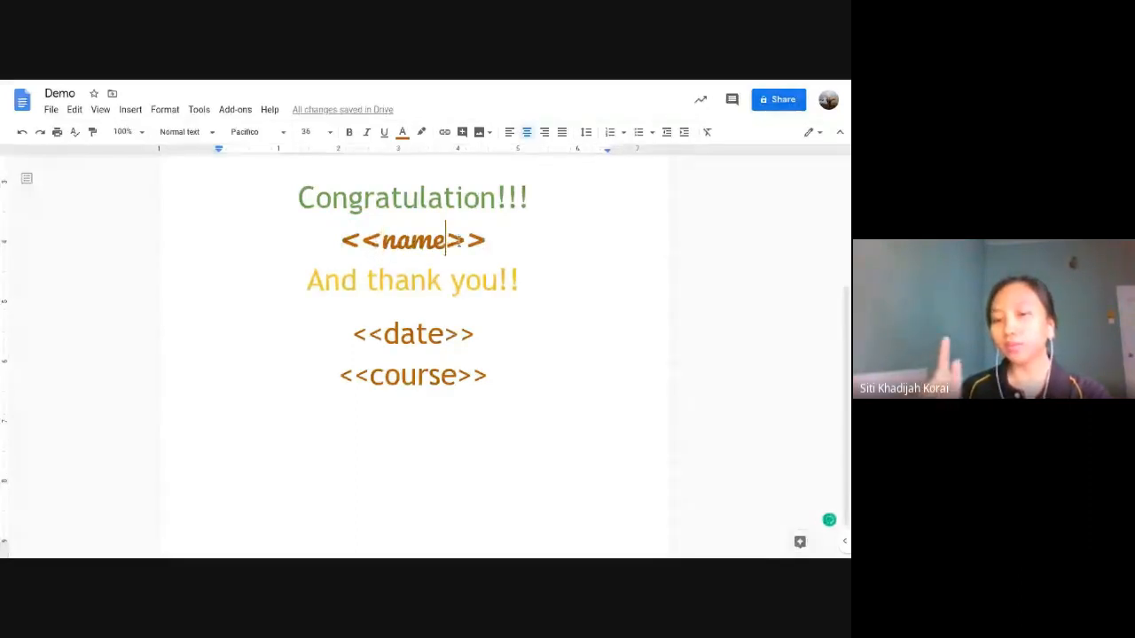
pyautogui.moveTo(445, 241); pyautogui.dragTo(490, 241)
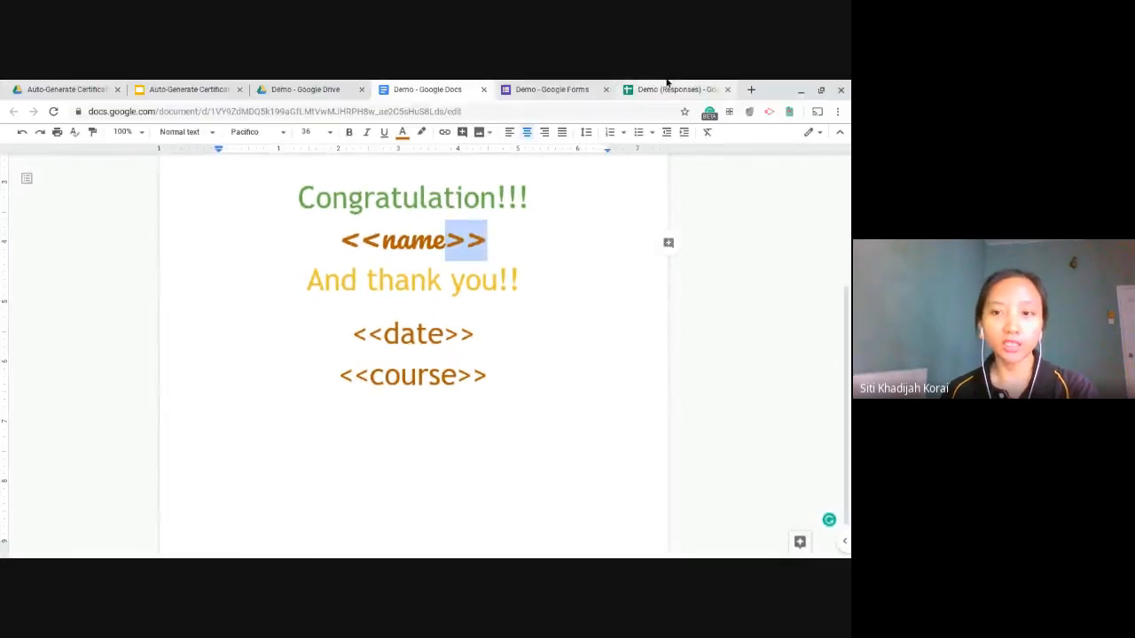
# Step: Back in Demo (Responses), review the four tag mappings, checking the column name maps to
pyautogui.click(667, 86)
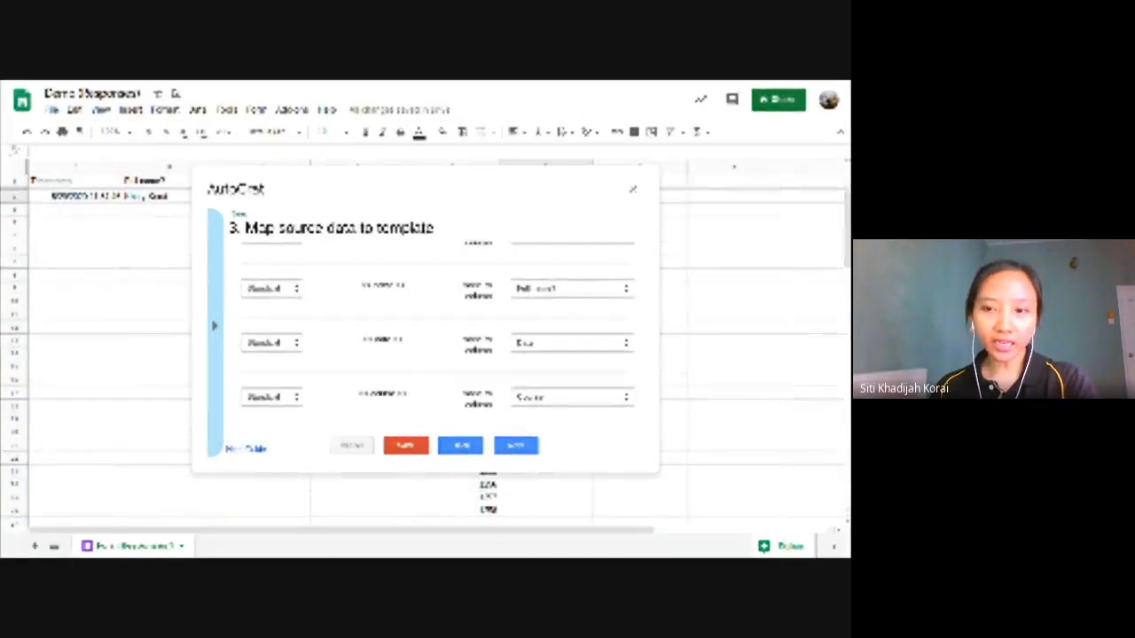
pyautogui.scroll(2, 411, 288)
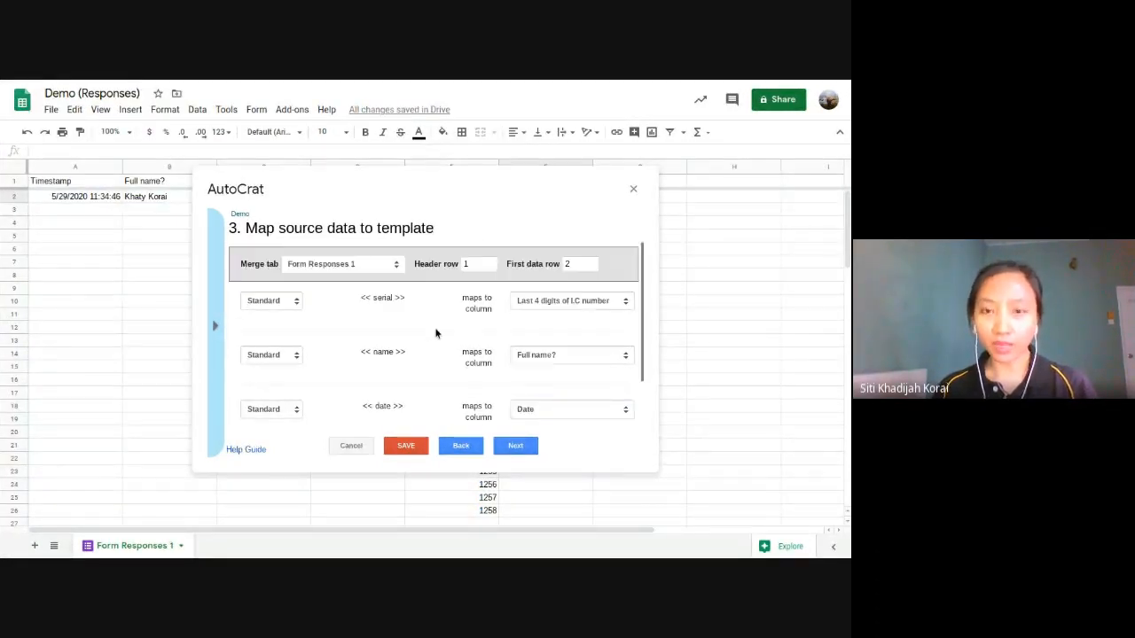
pyautogui.scroll(-1, 435, 332)
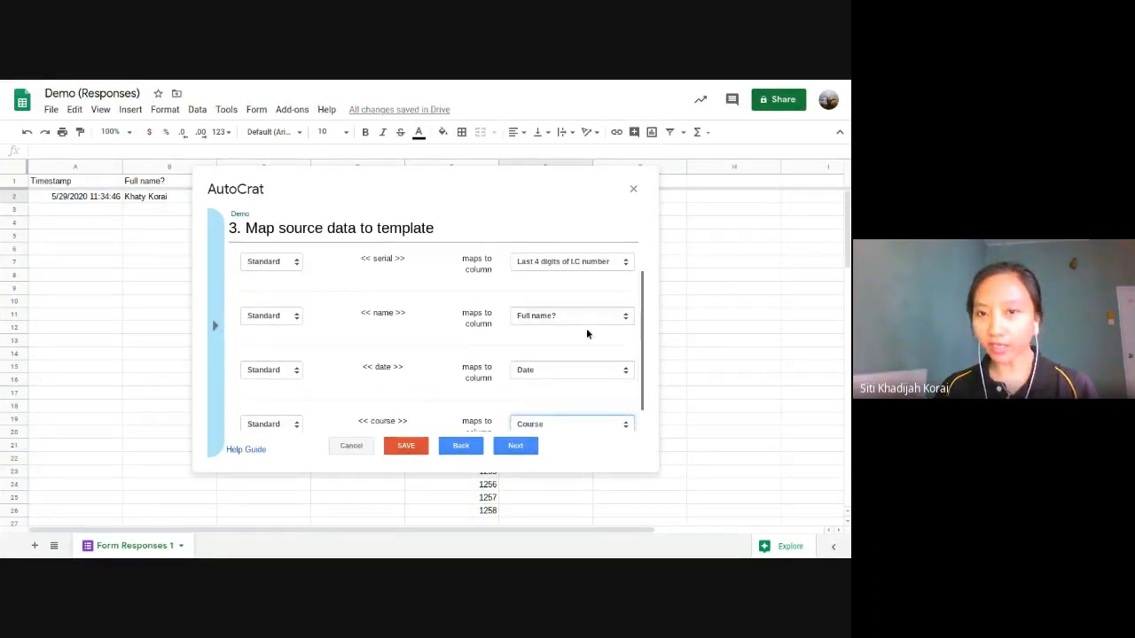
pyautogui.click(625, 317)
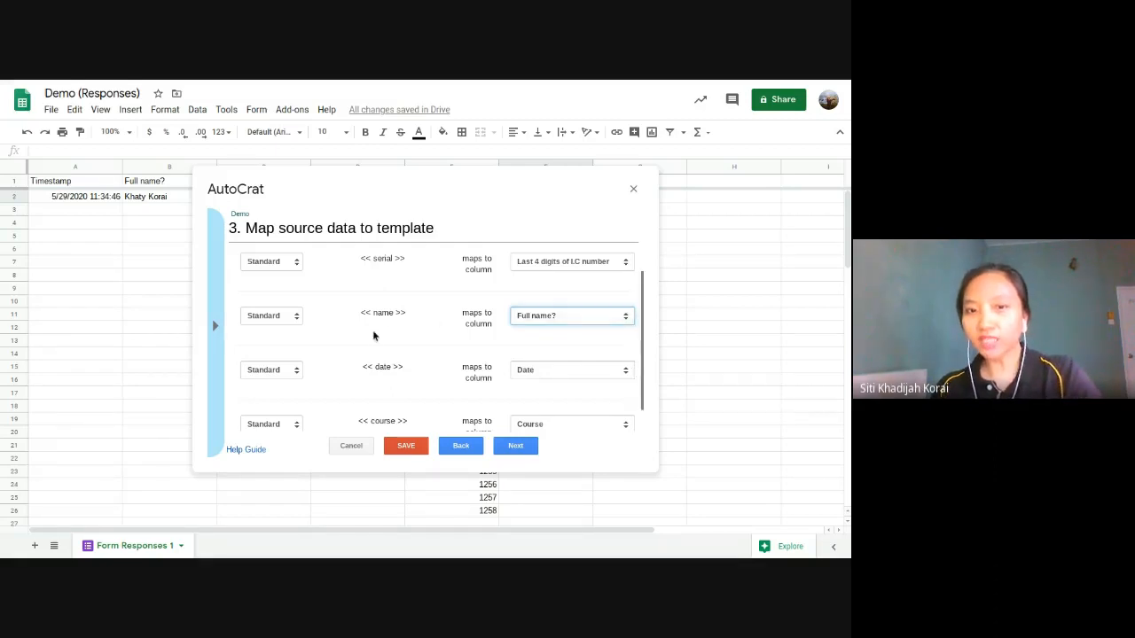
pyautogui.scroll(1, 405, 344)
pyautogui.scroll(-1, 405, 345)
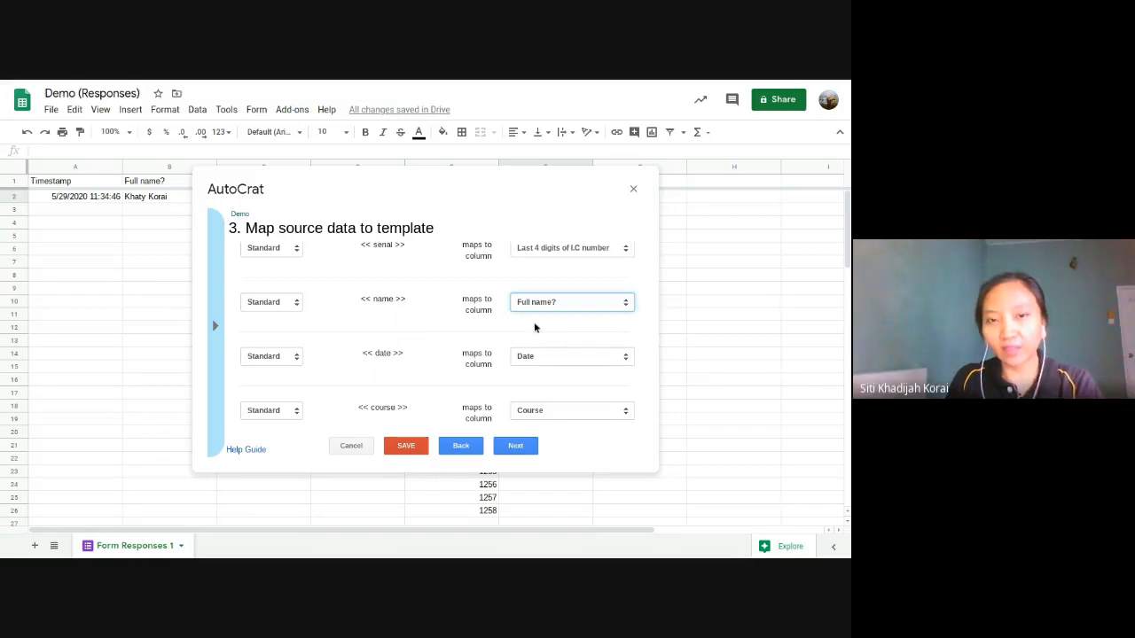
pyautogui.scroll(2, 530, 326)
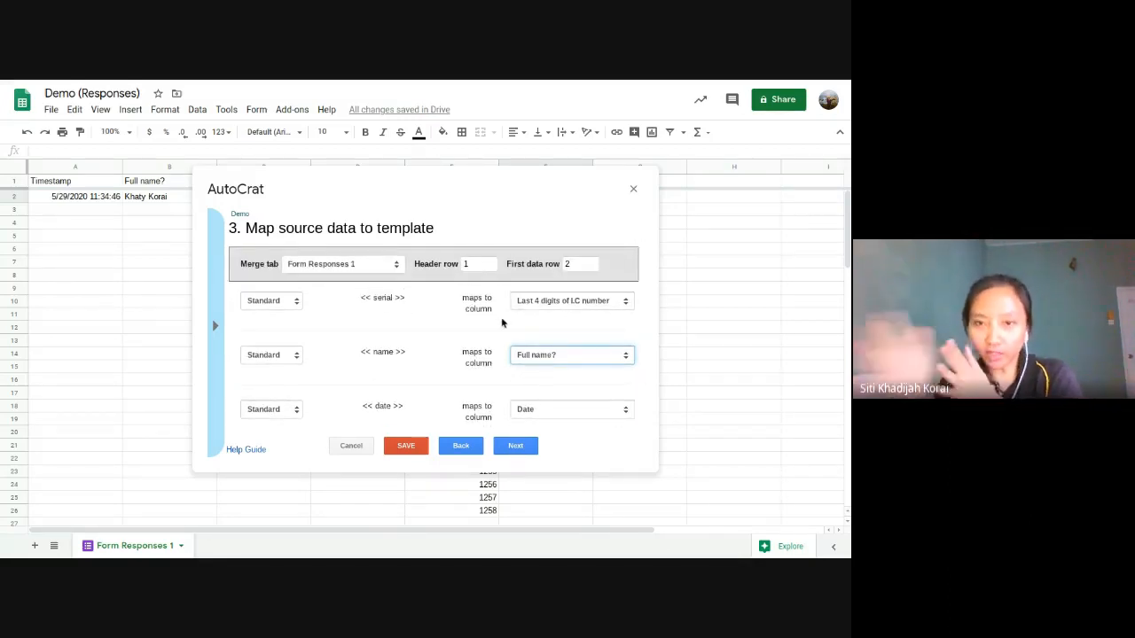
# Step: Look over the completed mappings once more and advance the AutoCrat job to File settings
pyautogui.scroll(-2, 578, 368)
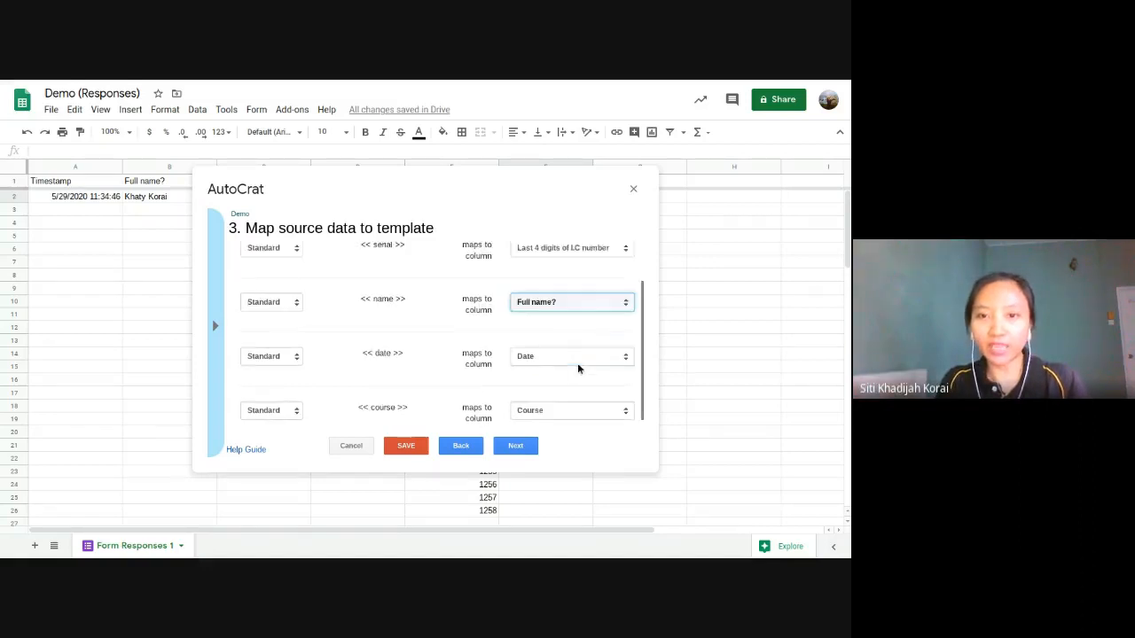
pyautogui.scroll(-1, 578, 368)
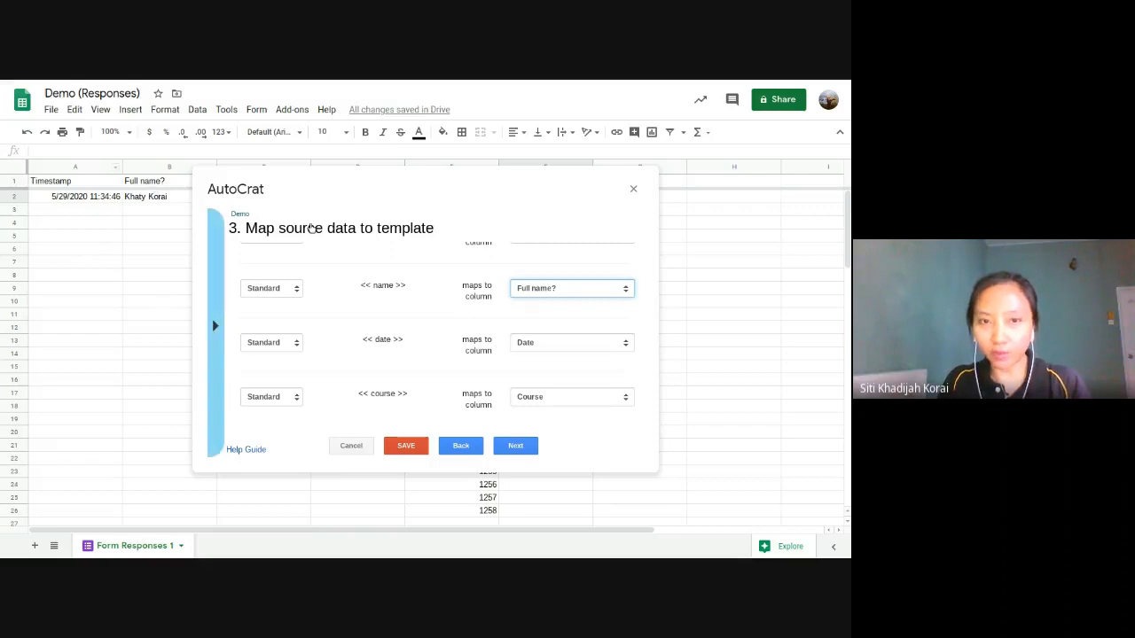
pyautogui.scroll(3, 539, 306)
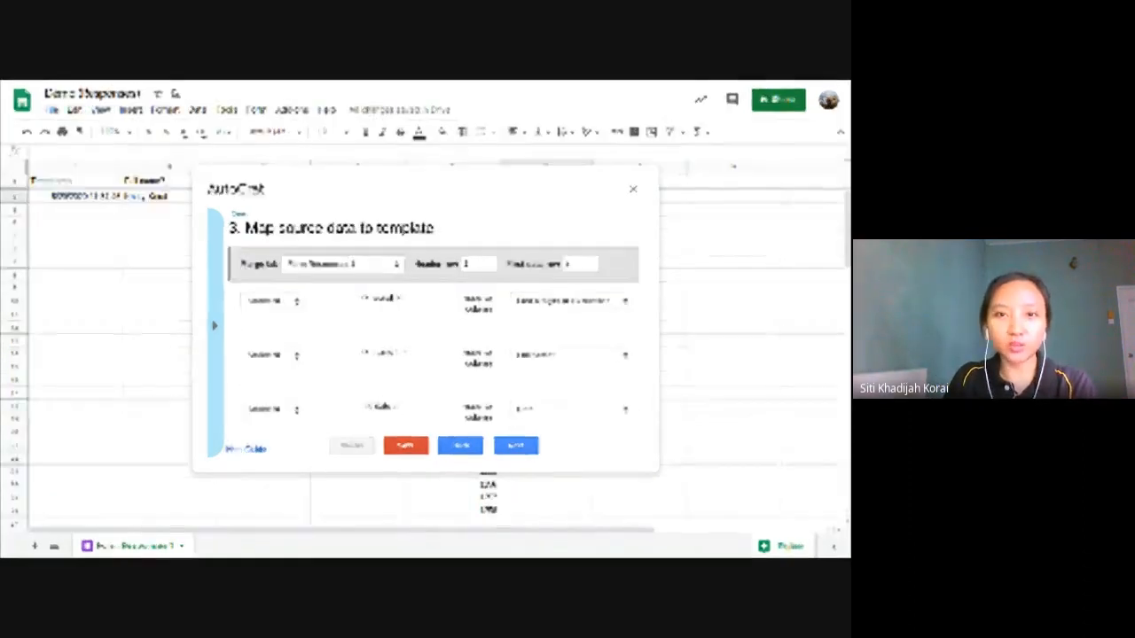
pyautogui.scroll(-2, 585, 390)
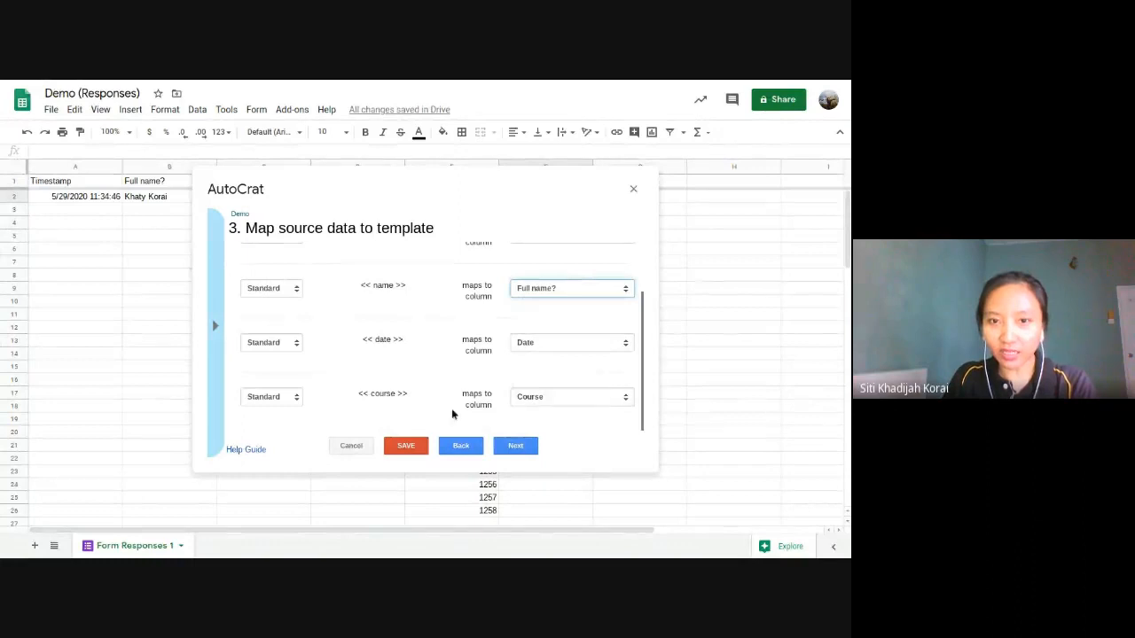
pyautogui.scroll(2, 381, 346)
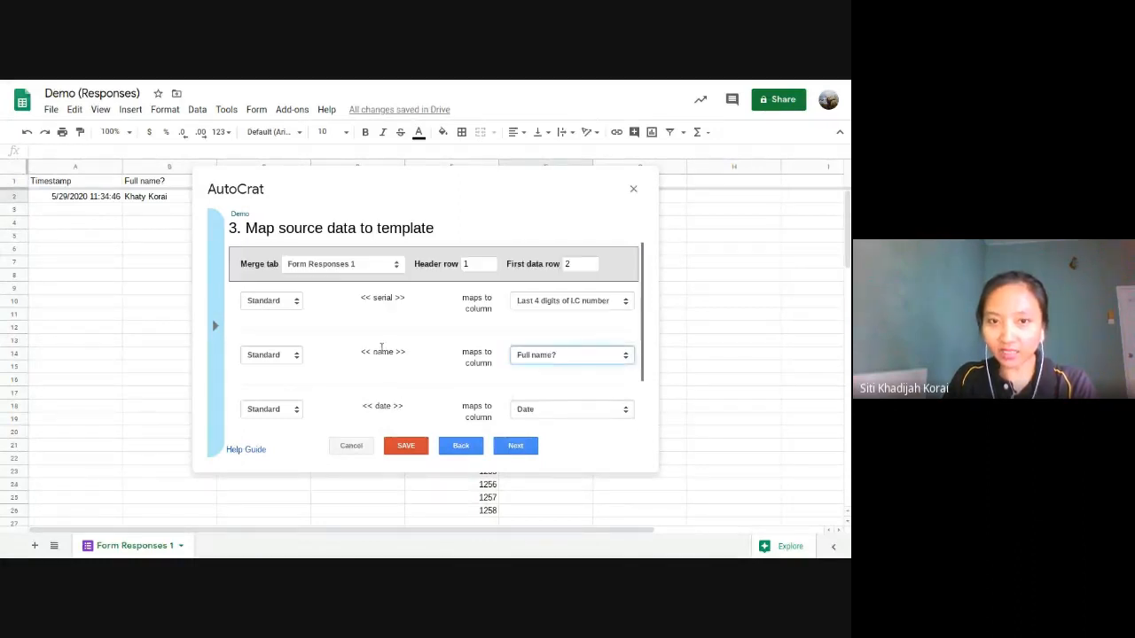
pyautogui.scroll(-2, 379, 316)
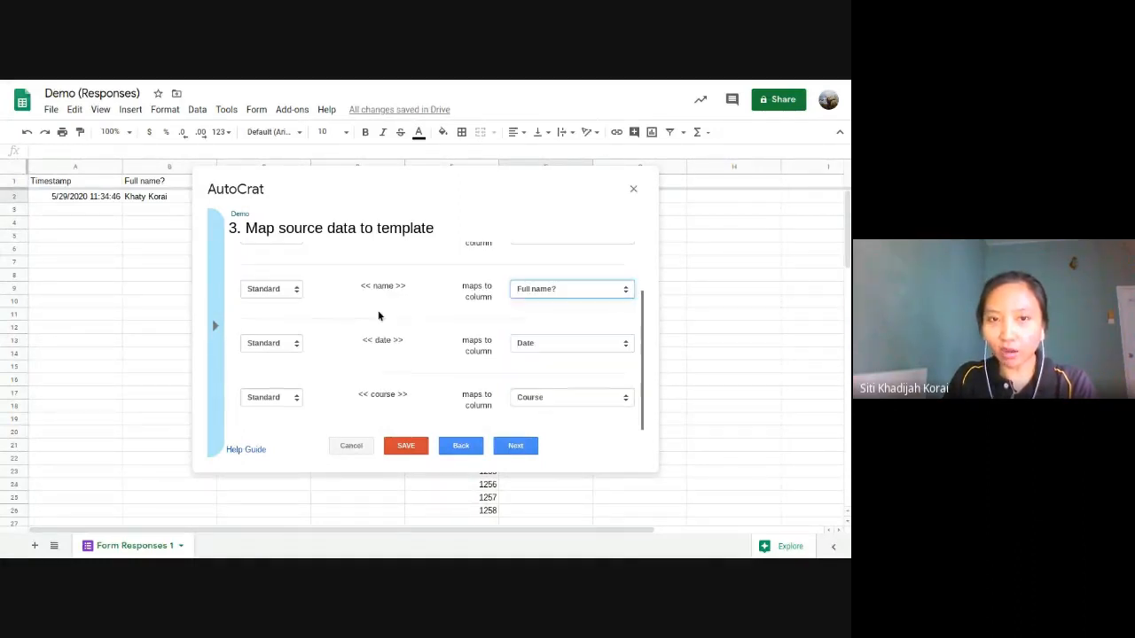
pyautogui.scroll(2, 398, 336)
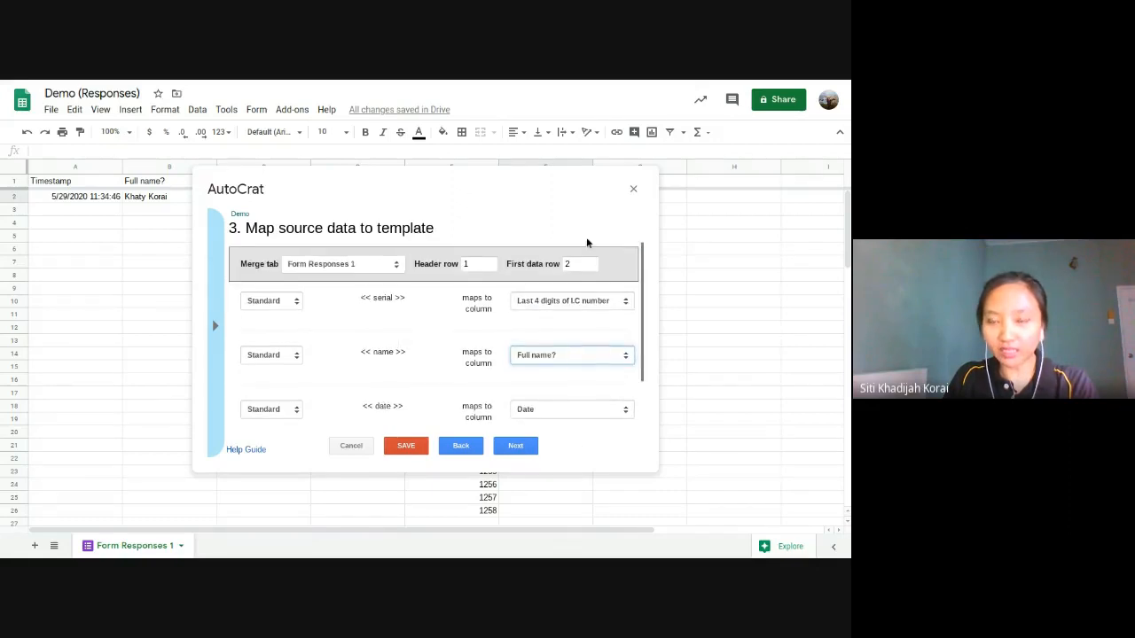
pyautogui.scroll(-2, 586, 241)
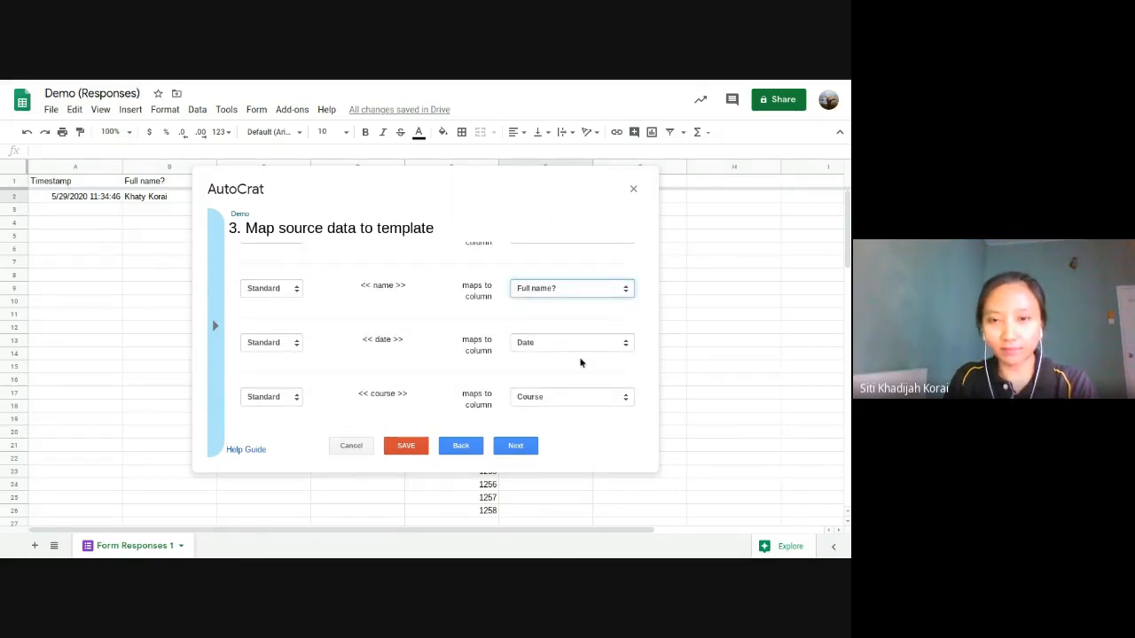
pyautogui.scroll(2, 581, 362)
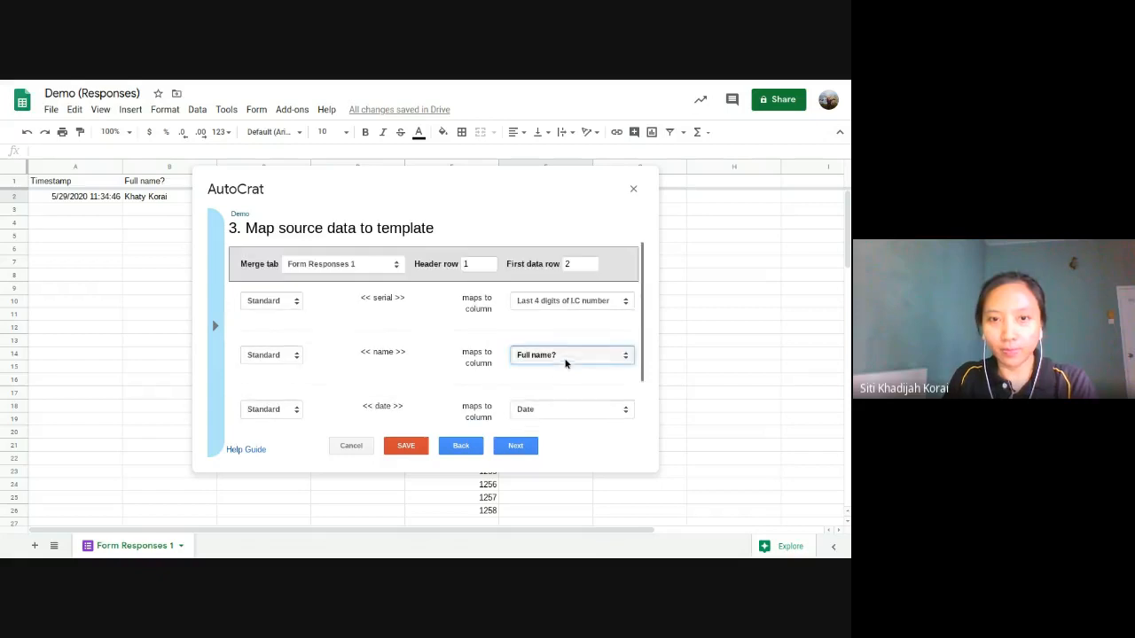
pyautogui.click(522, 447)
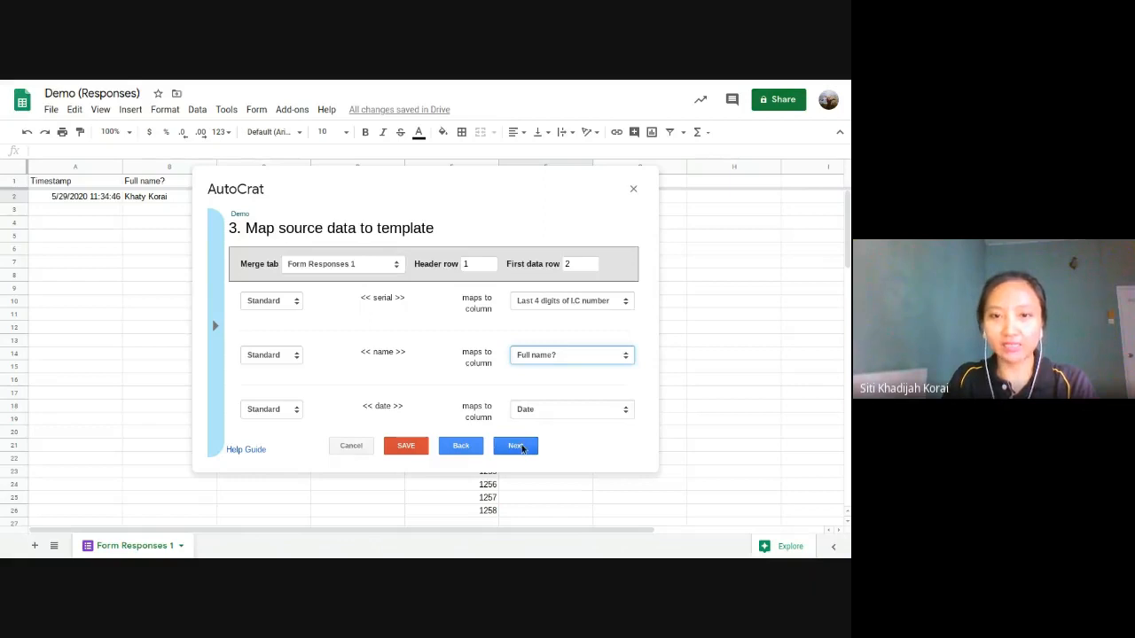
# Step: Bring up the tutorial presentation's '4. File Settings' slide
pyautogui.moveTo(345, 82)
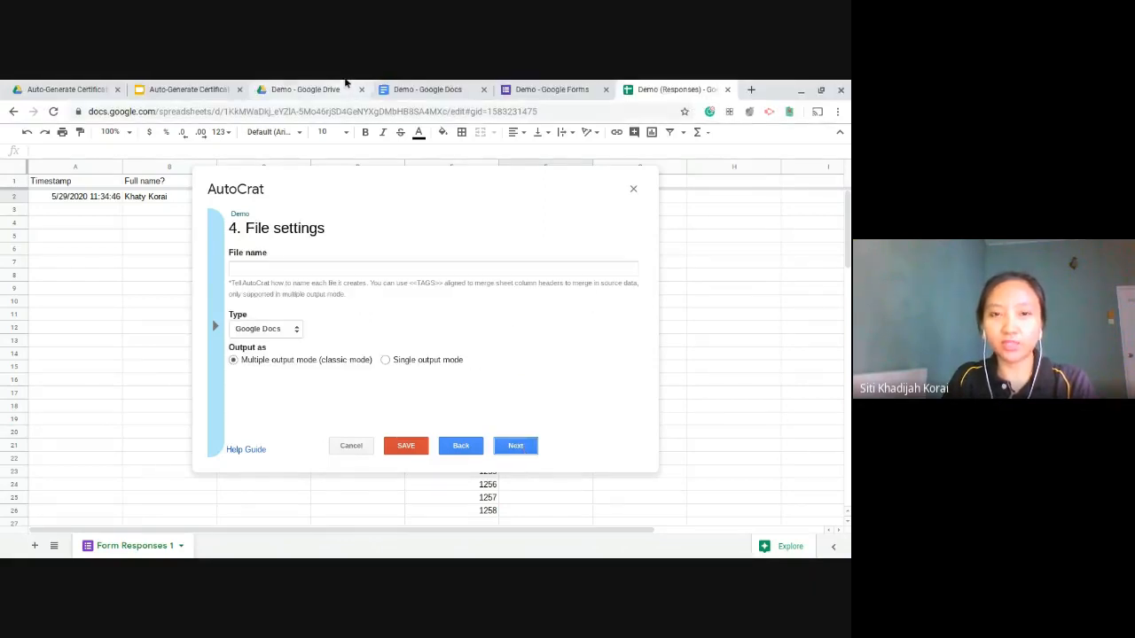
pyautogui.click(202, 84)
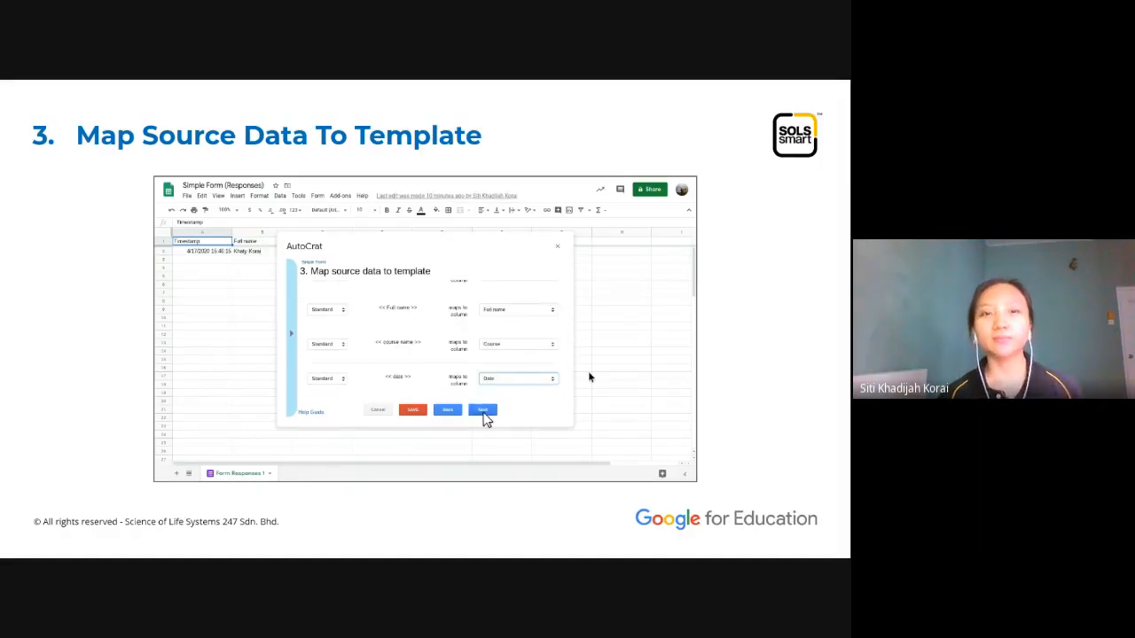
pyautogui.press('Right')
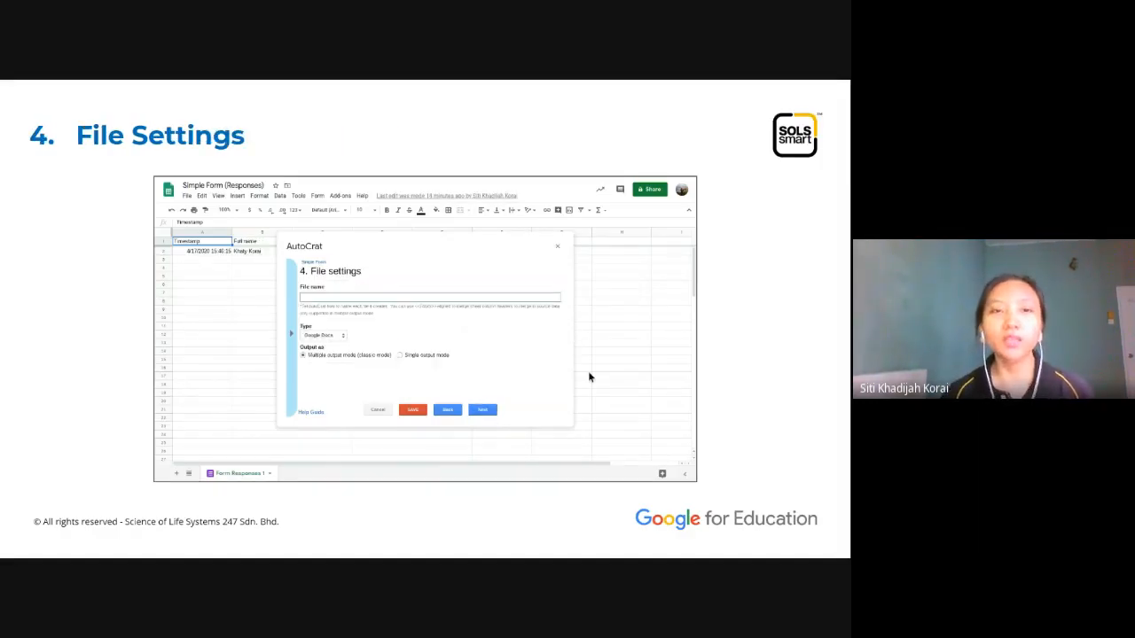
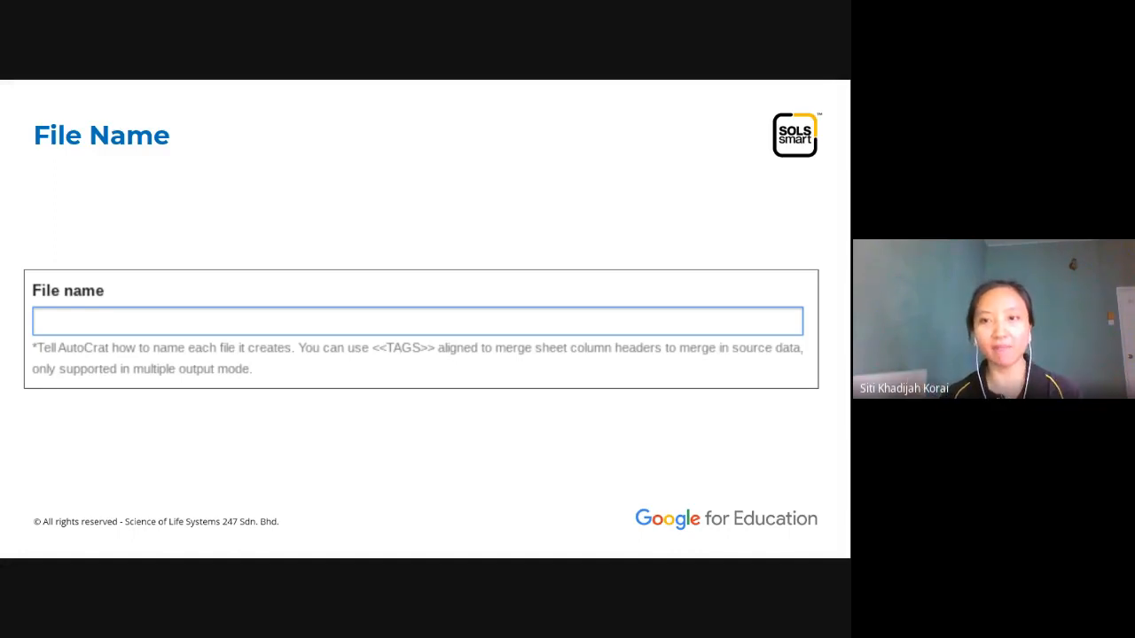
# Step: Step through the Output and '4. File Settings' slides, then return to the Demo (Responses) sheet
pyautogui.press('Right')
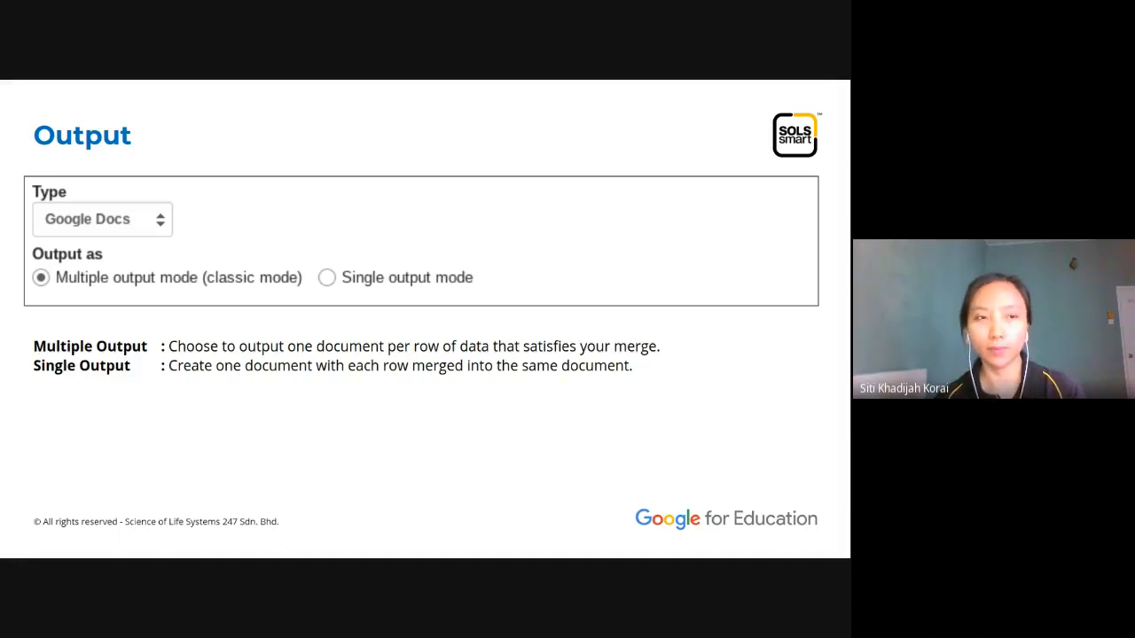
pyautogui.press('Right')
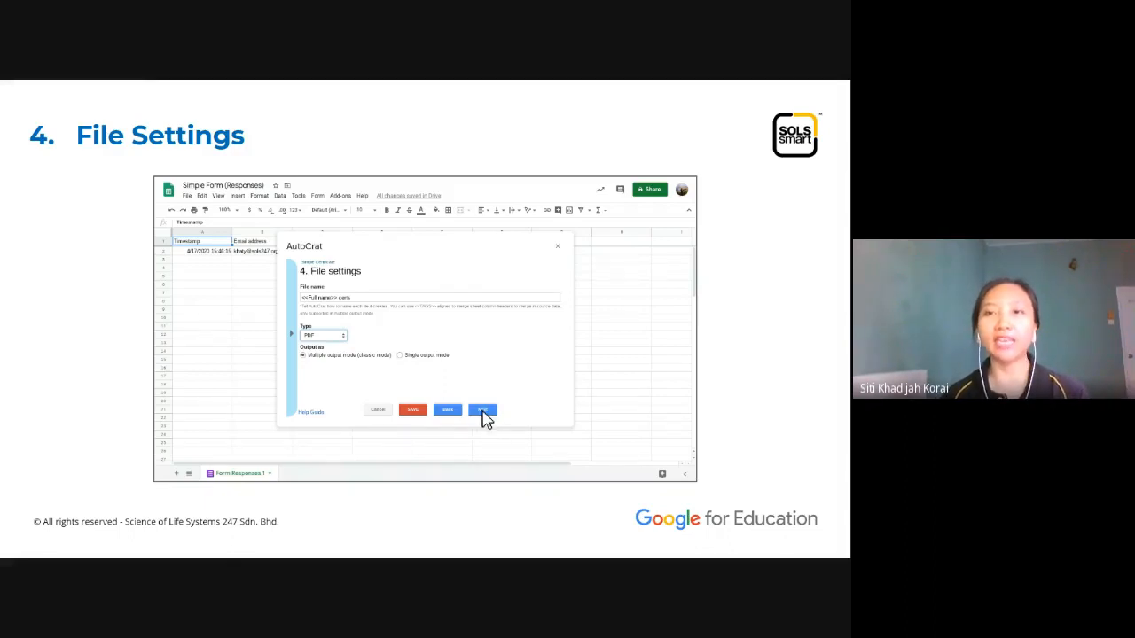
pyautogui.click(648, 81)
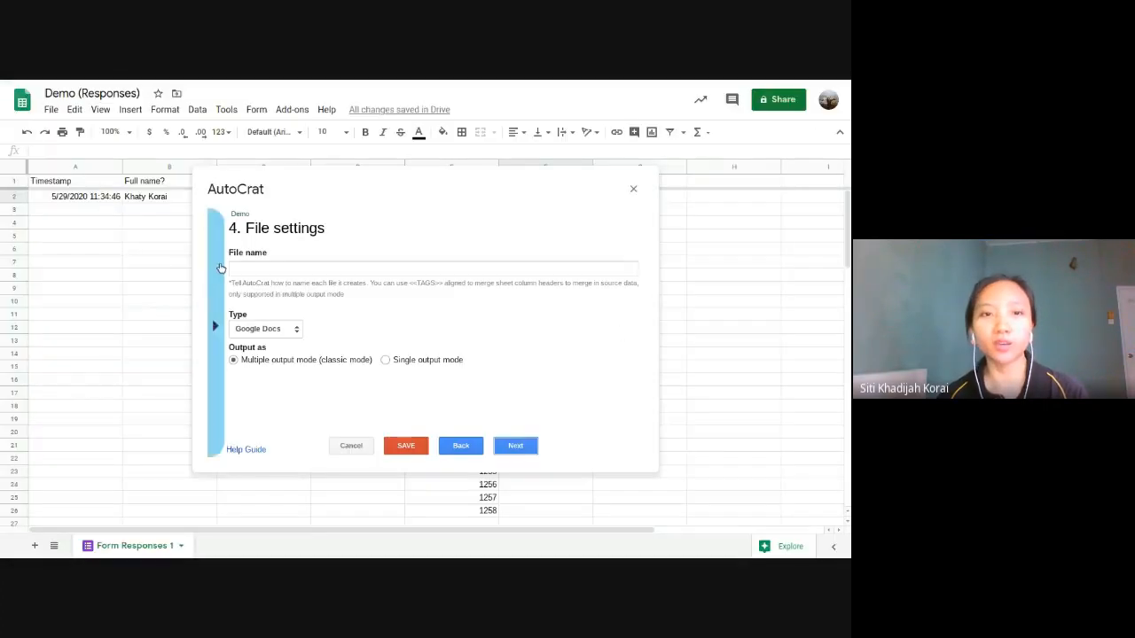
# Step: Enter the <<Full name?>> merge tag in the File name field, copying it from the tag list
pyautogui.click(236, 267)
pyautogui.write('<<')
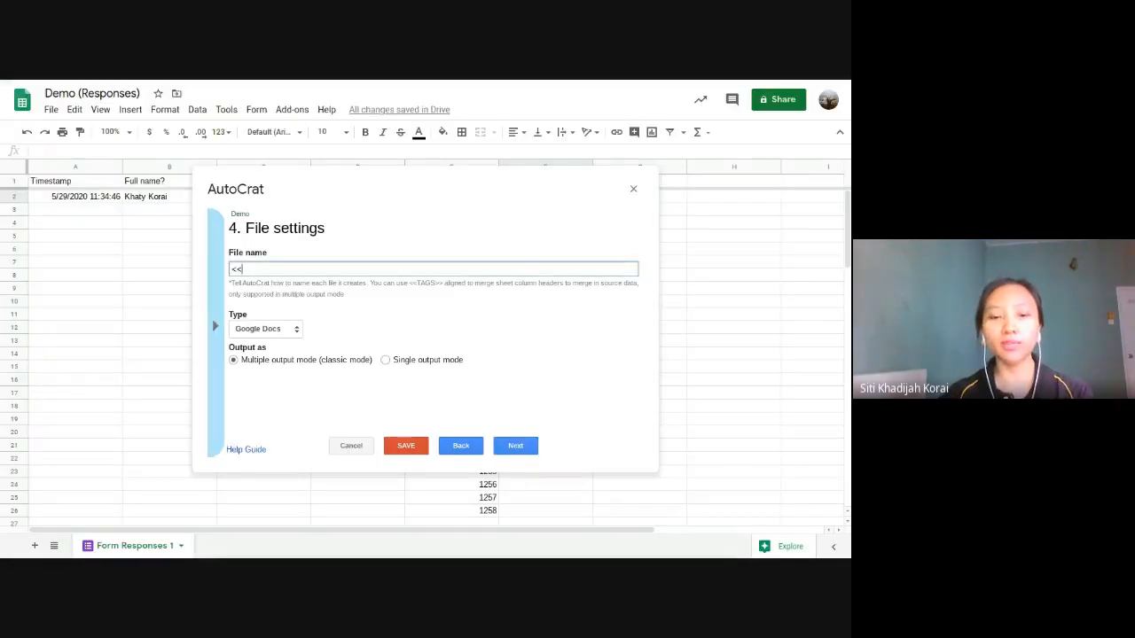
pyautogui.write('name')
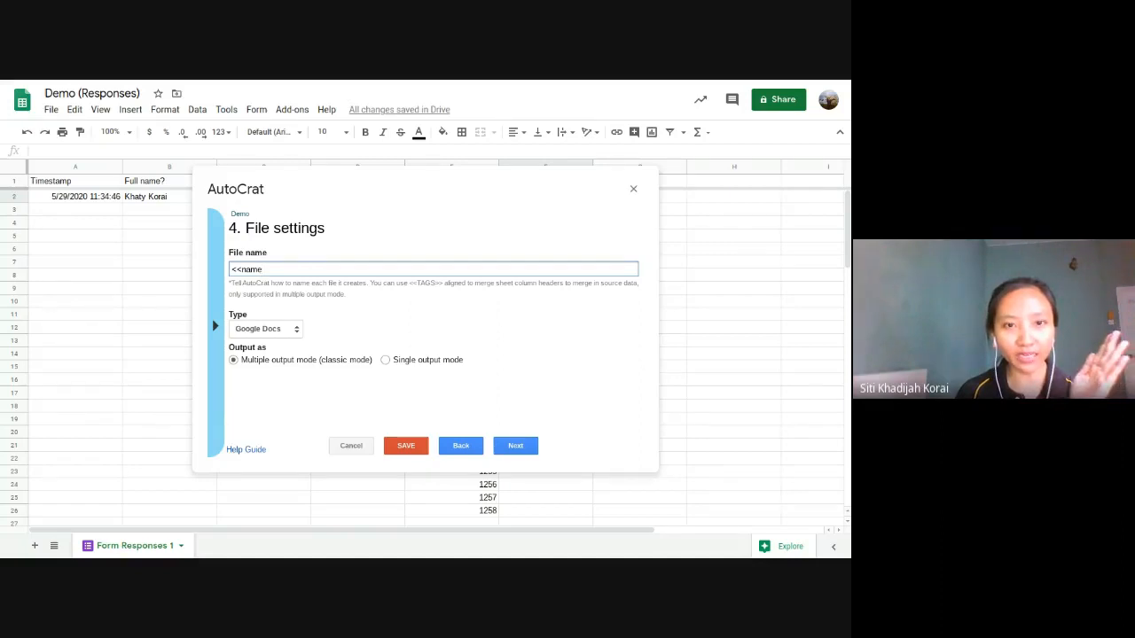
pyautogui.click(211, 410)
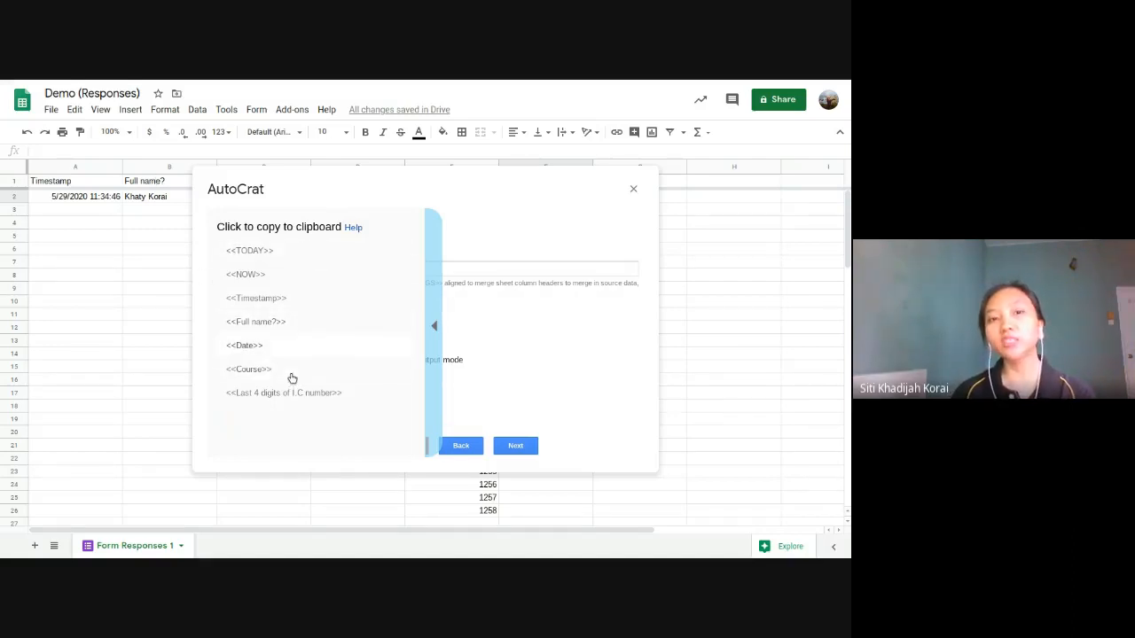
pyautogui.click(300, 329)
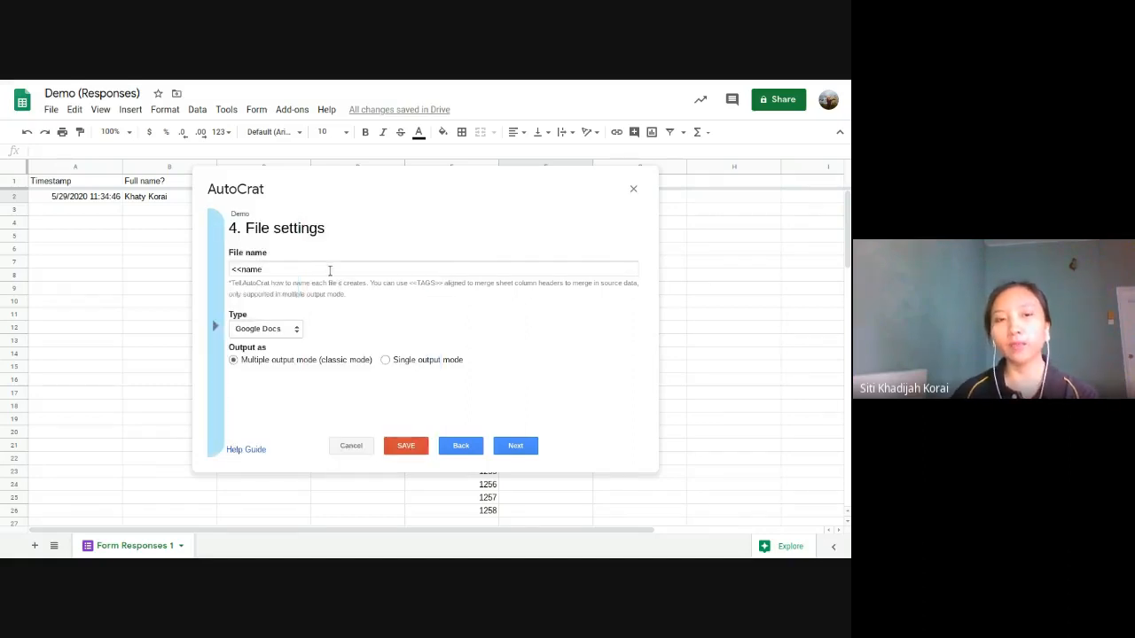
pyautogui.click(211, 322)
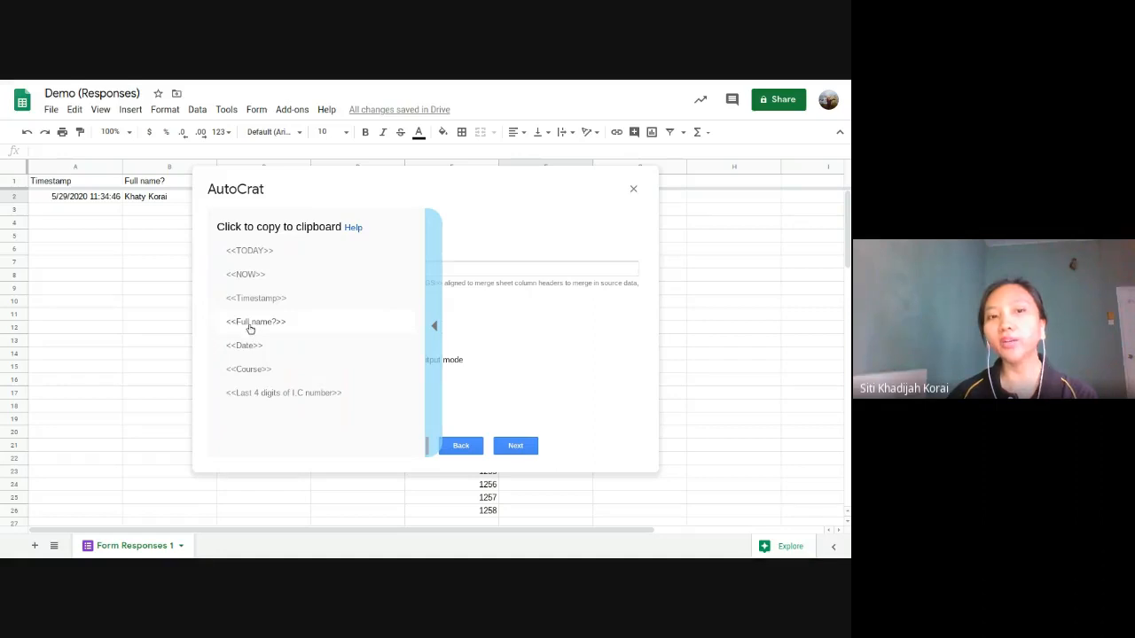
pyautogui.click(250, 329)
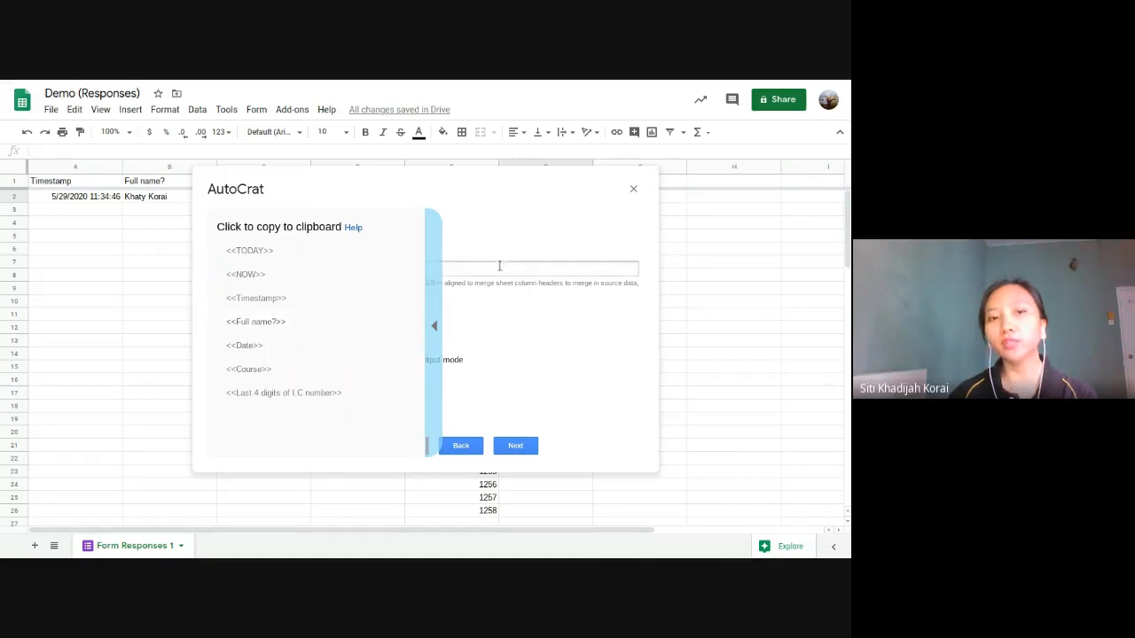
pyautogui.click(438, 285)
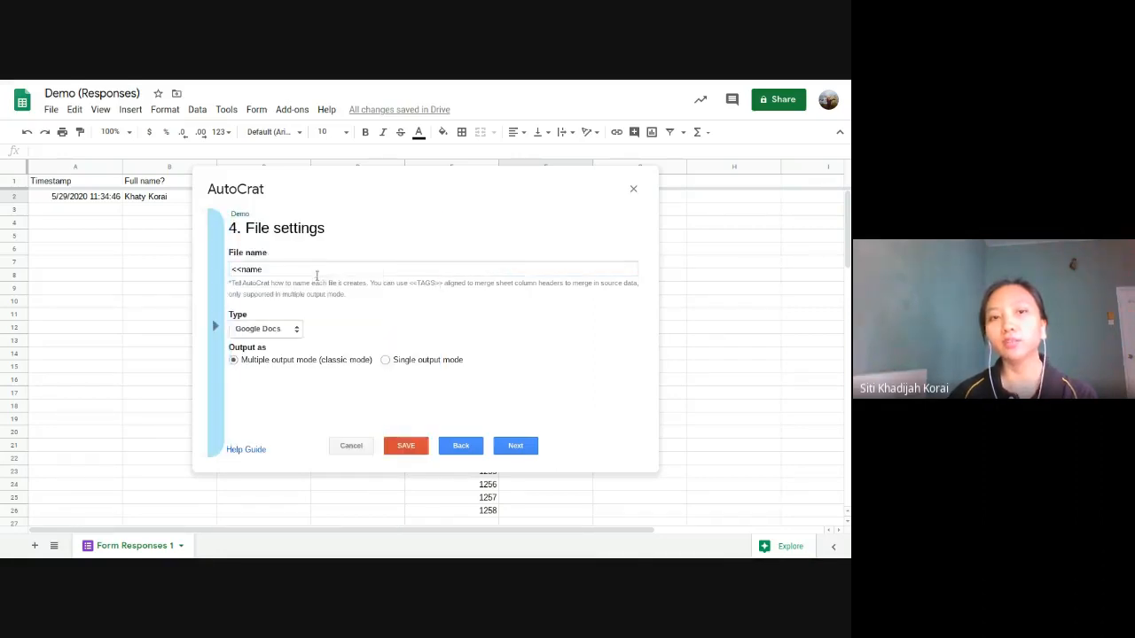
pyautogui.moveTo(297, 272); pyautogui.dragTo(242, 268)
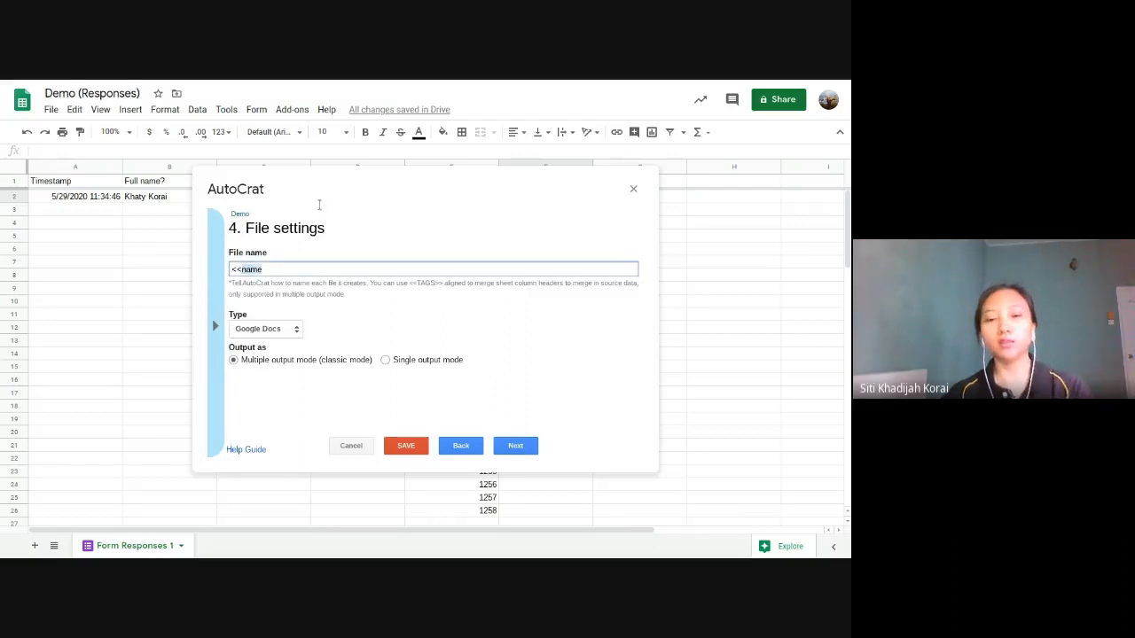
pyautogui.write('Full name?>')
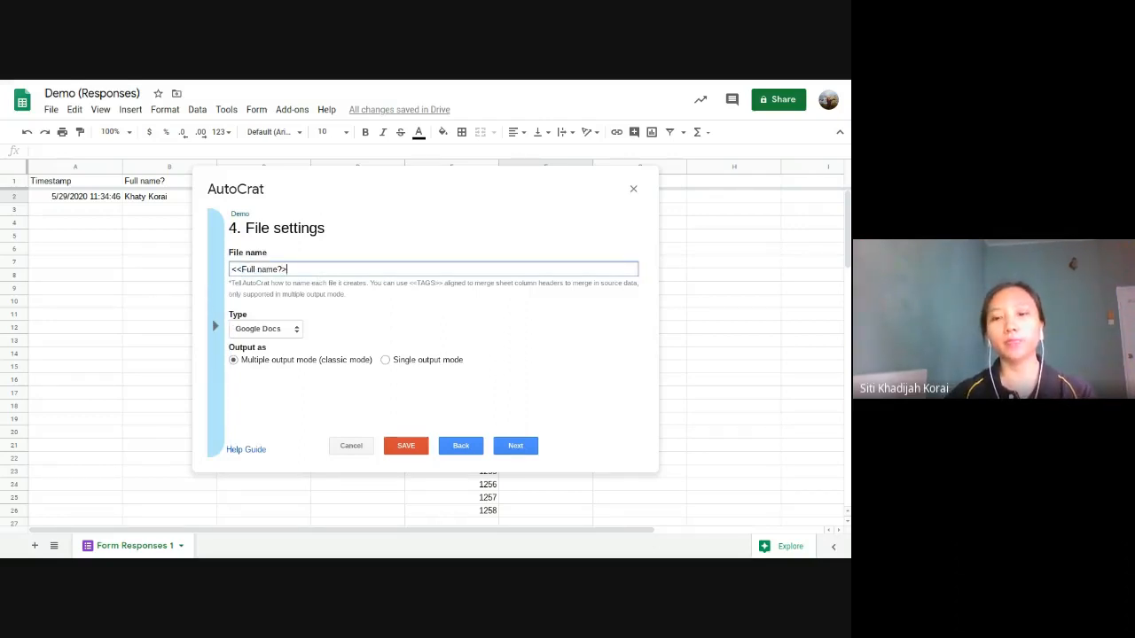
pyautogui.write('>>')
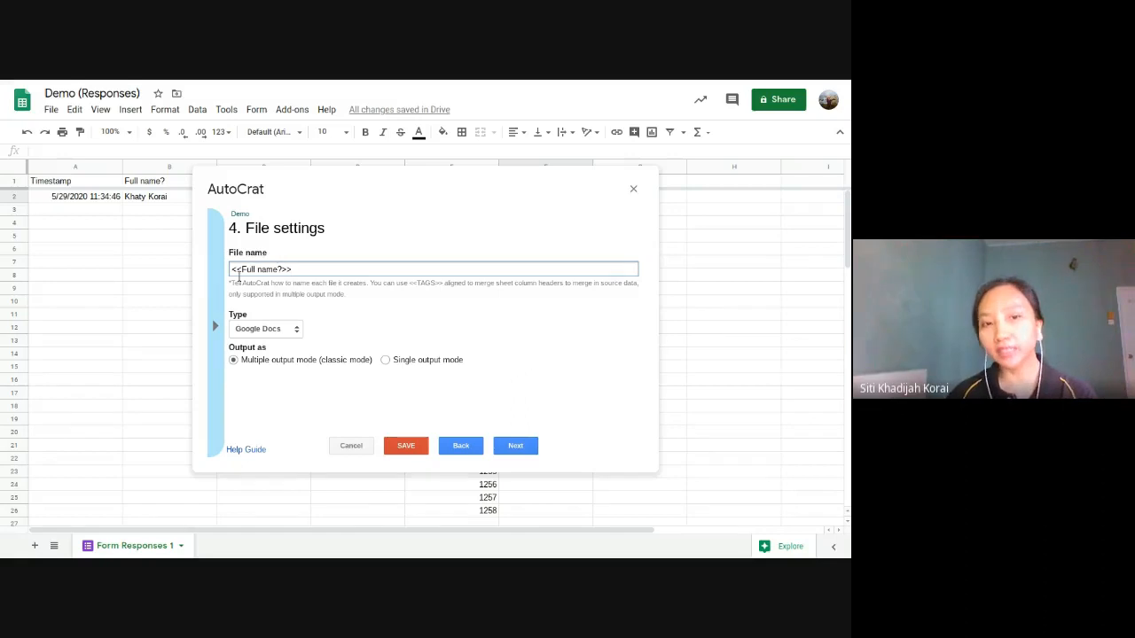
# Step: Recheck the tag list and complete the file name as '<<Full name?>> certs'
pyautogui.moveTo(328, 83)
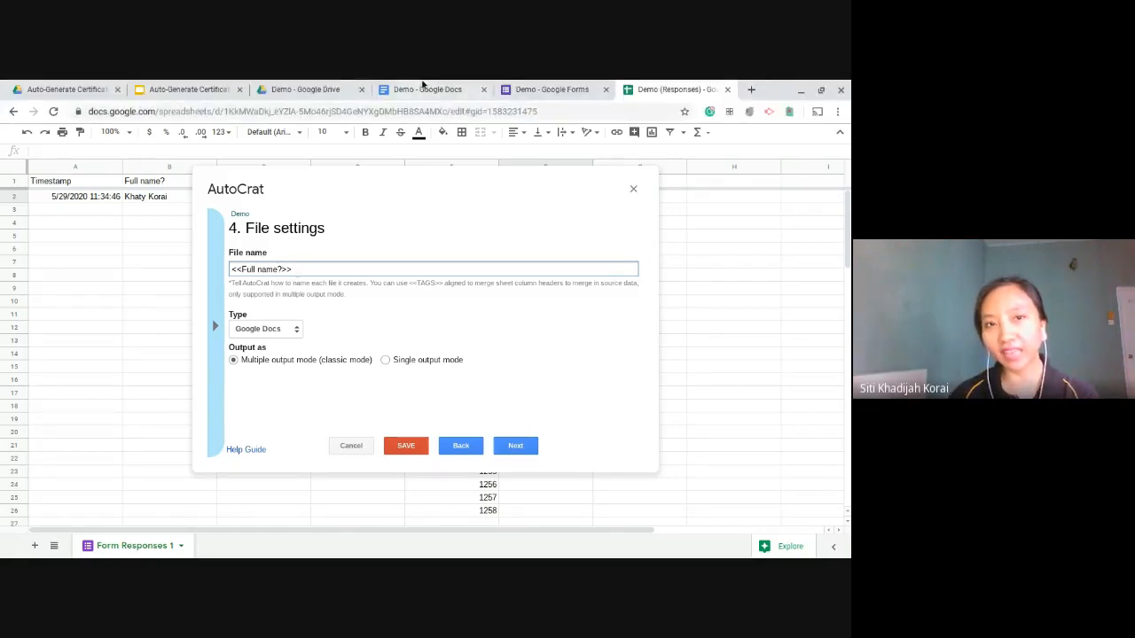
pyautogui.click(436, 86)
pyautogui.click(679, 86)
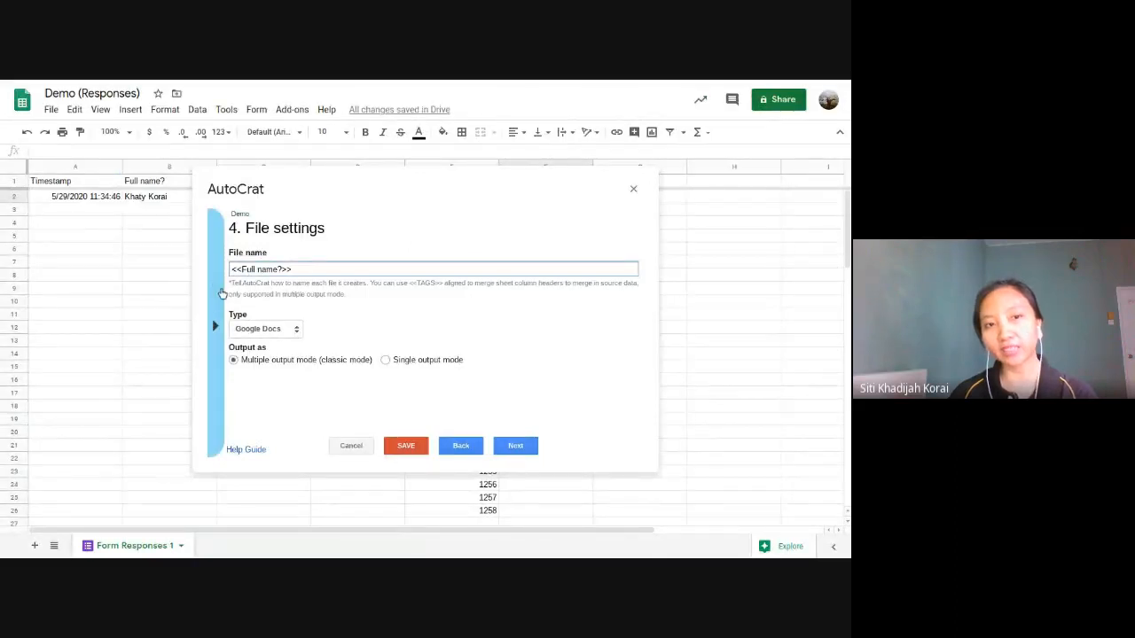
pyautogui.click(221, 280)
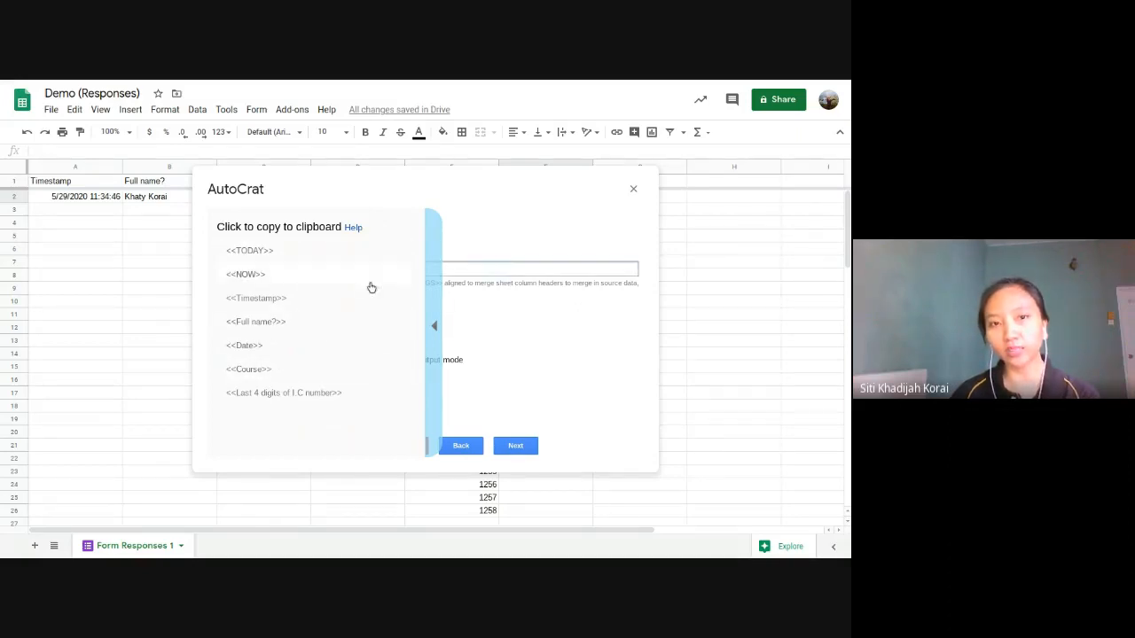
pyautogui.click(433, 319)
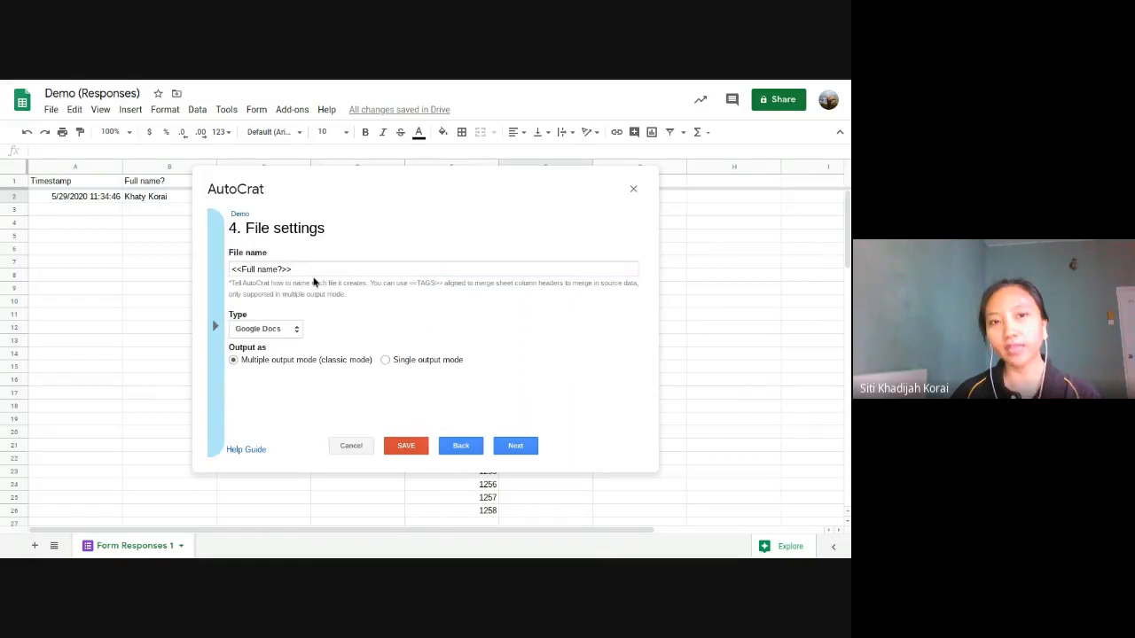
pyautogui.click(331, 273)
pyautogui.write('certs')
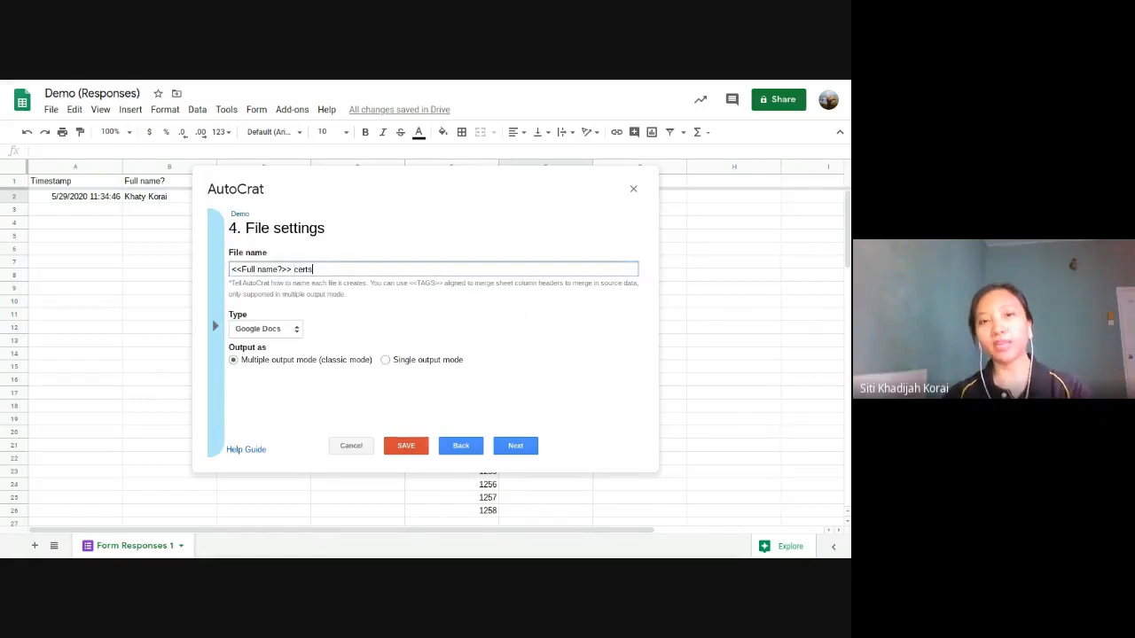
pyautogui.click(291, 334)
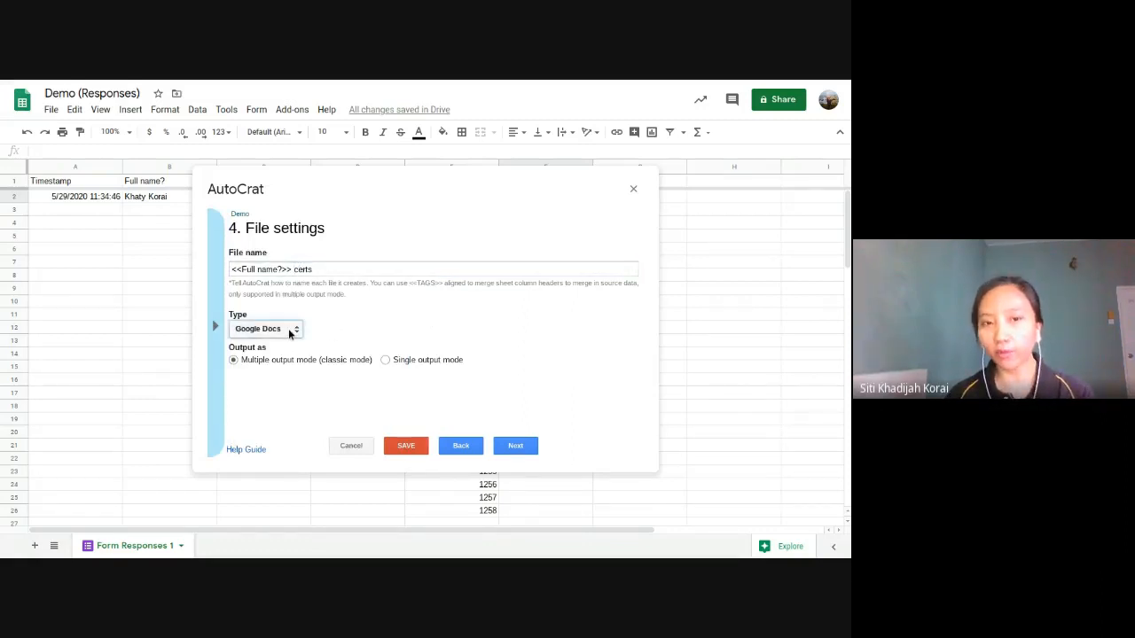
# Step: Set the output file type to PDF alongside the '<<Full name?>> certs' file name
pyautogui.click(286, 340)
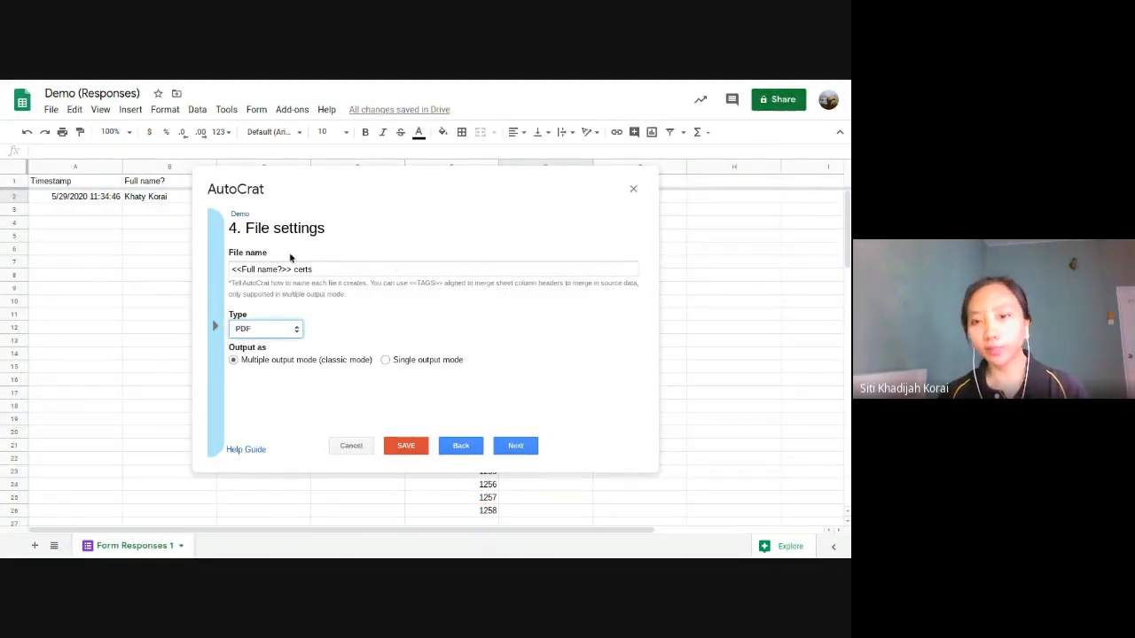
pyautogui.click(330, 270)
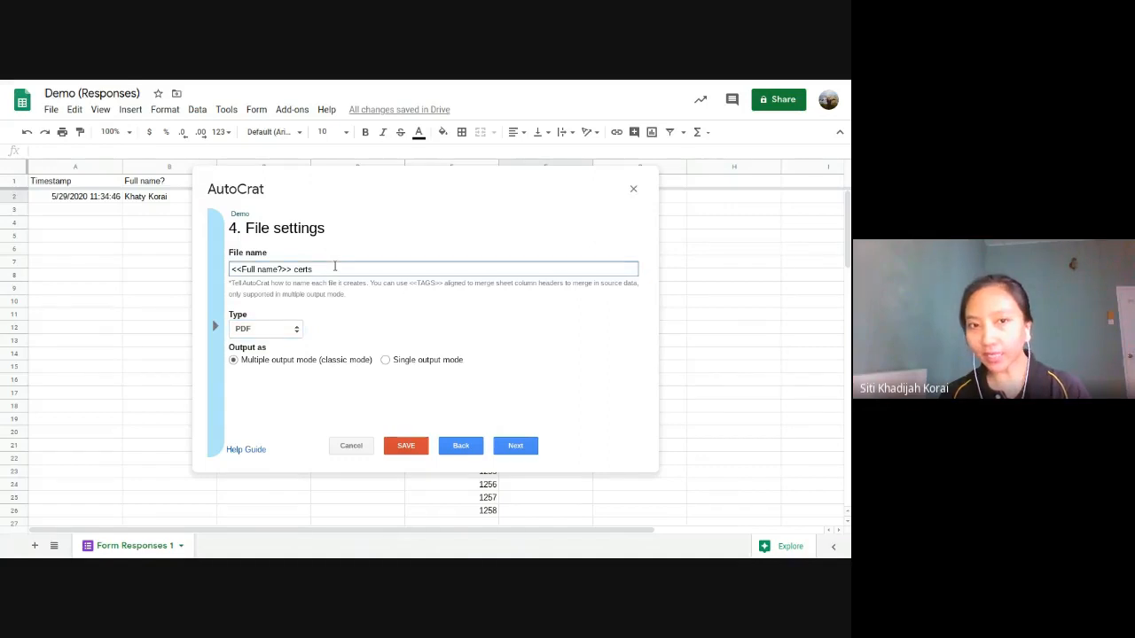
pyautogui.click(294, 328)
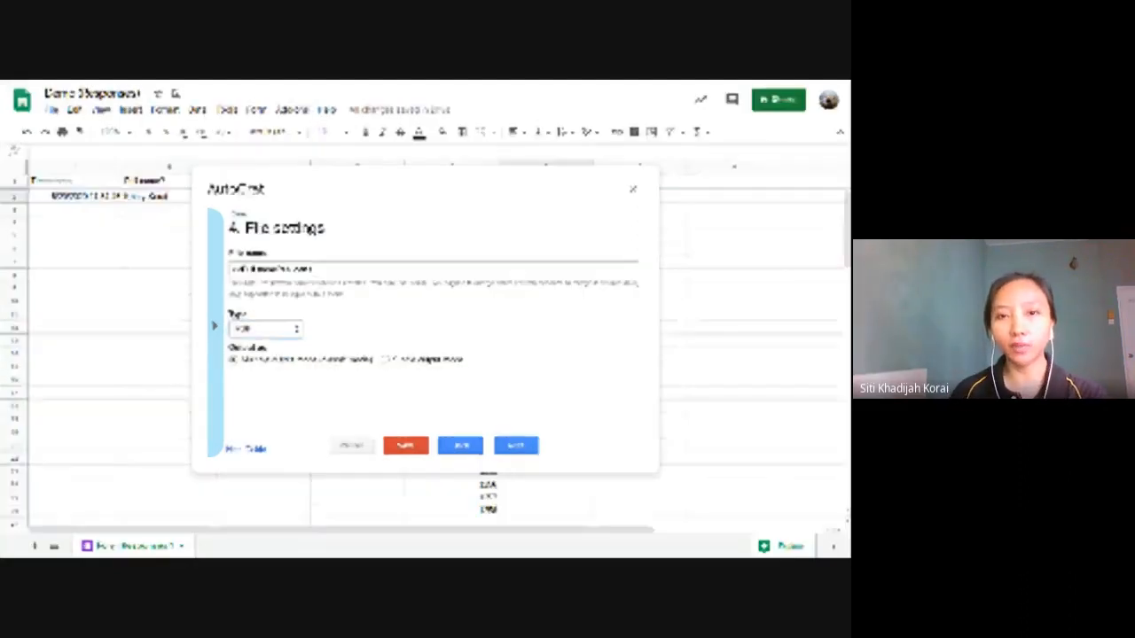
# Step: Advance the job to Choose destination folder(s) and bring up the tutorial slides
pyautogui.click(514, 445)
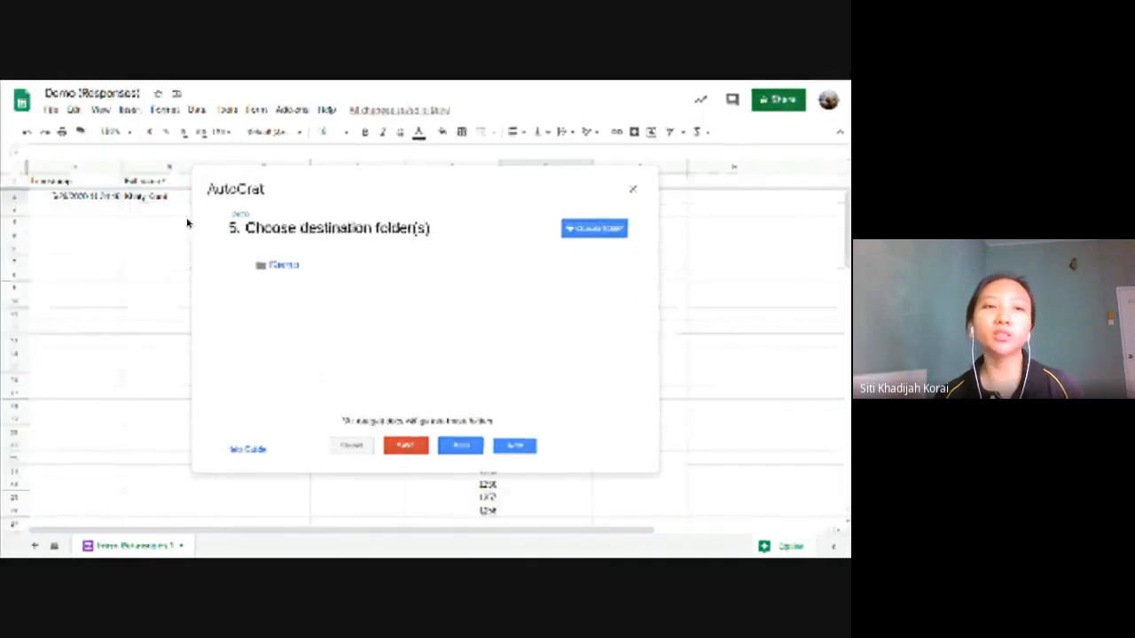
pyautogui.moveTo(230, 81)
pyautogui.click(151, 86)
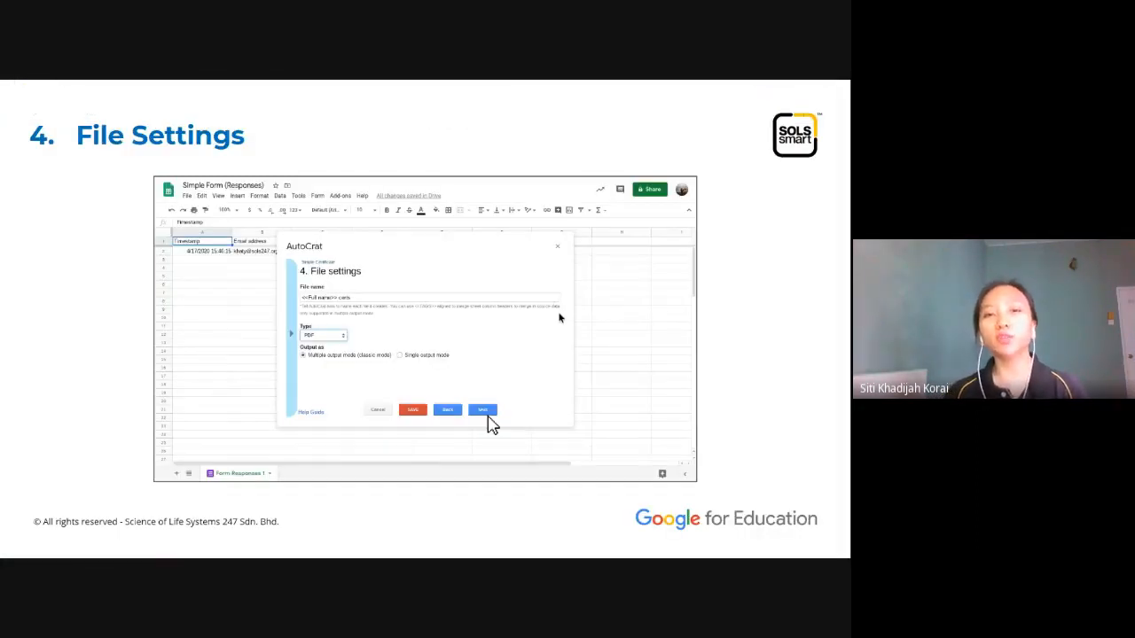
# Step: Go through the destination folder, dynamic folder reference and merge condition slides to '8. Share Docs & Send Emails'
pyautogui.click(559, 317)
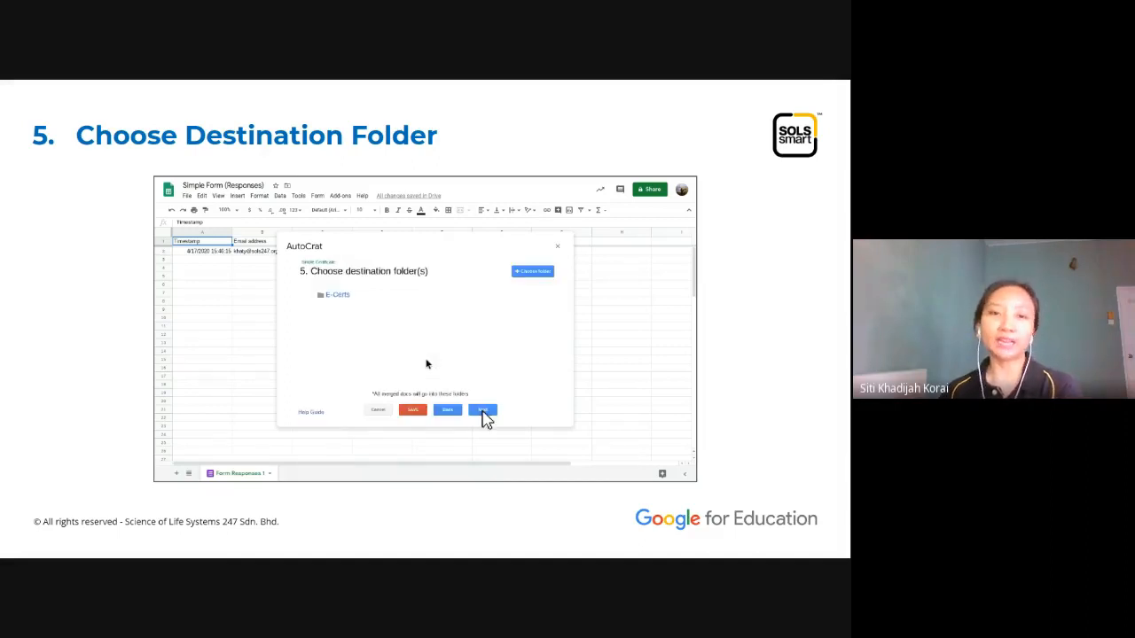
pyautogui.press('Right')
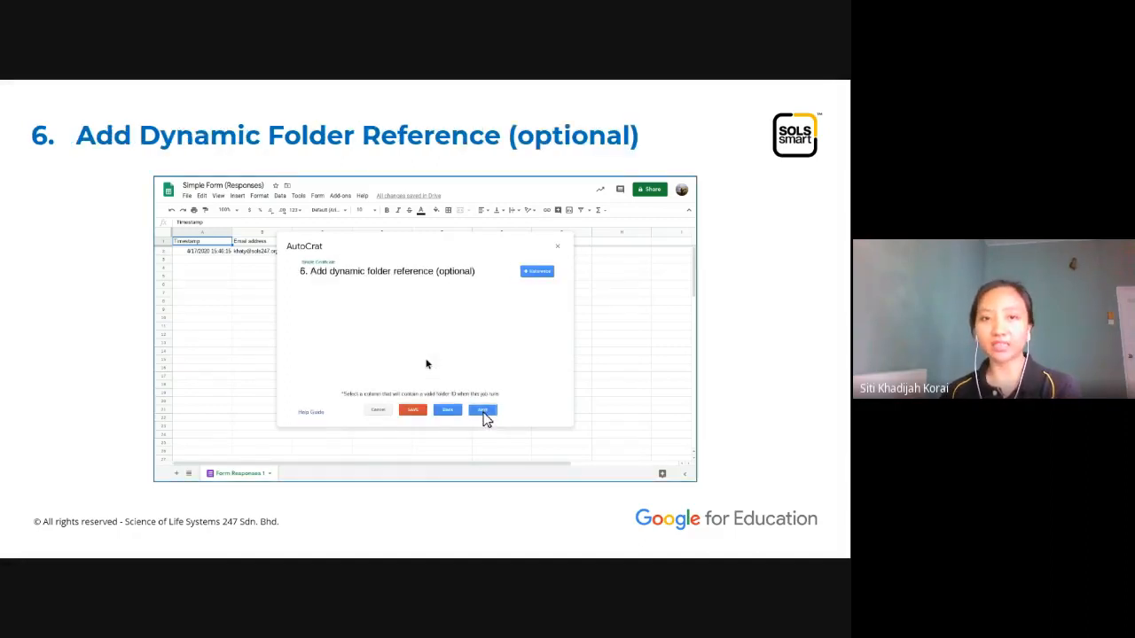
pyautogui.press('Right')
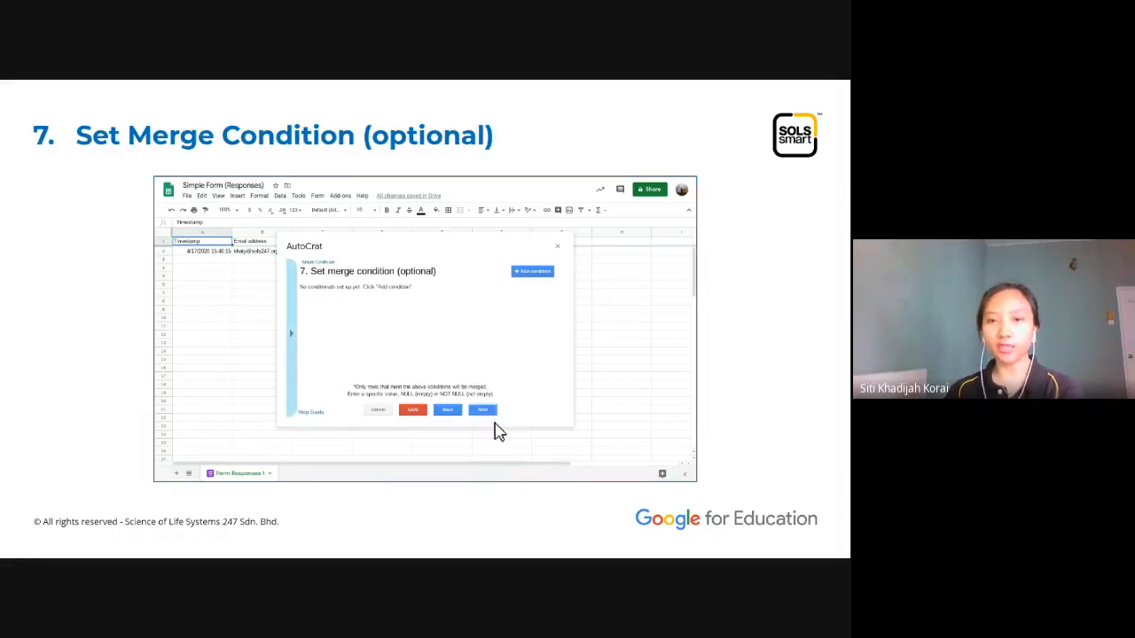
pyautogui.press('Left')
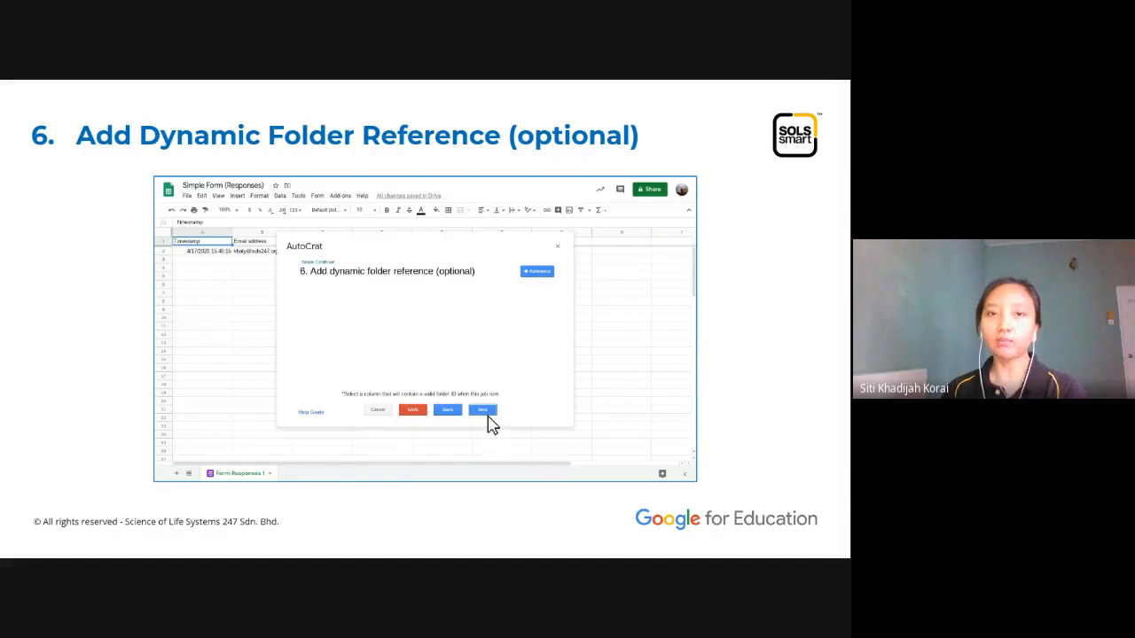
pyautogui.press('Right')
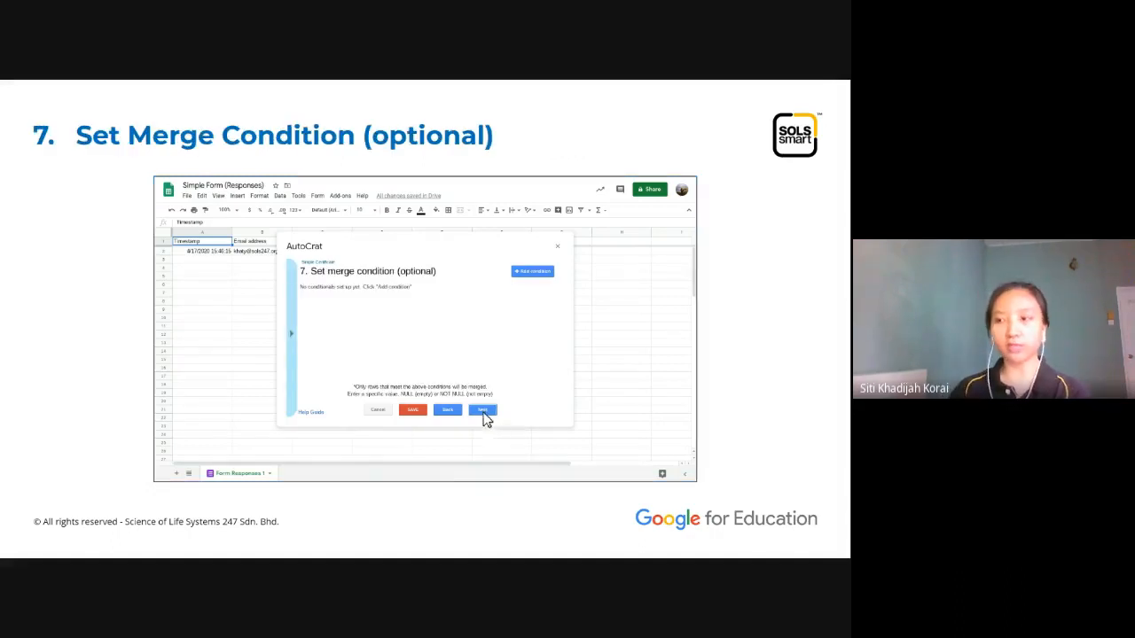
pyautogui.press('Right')
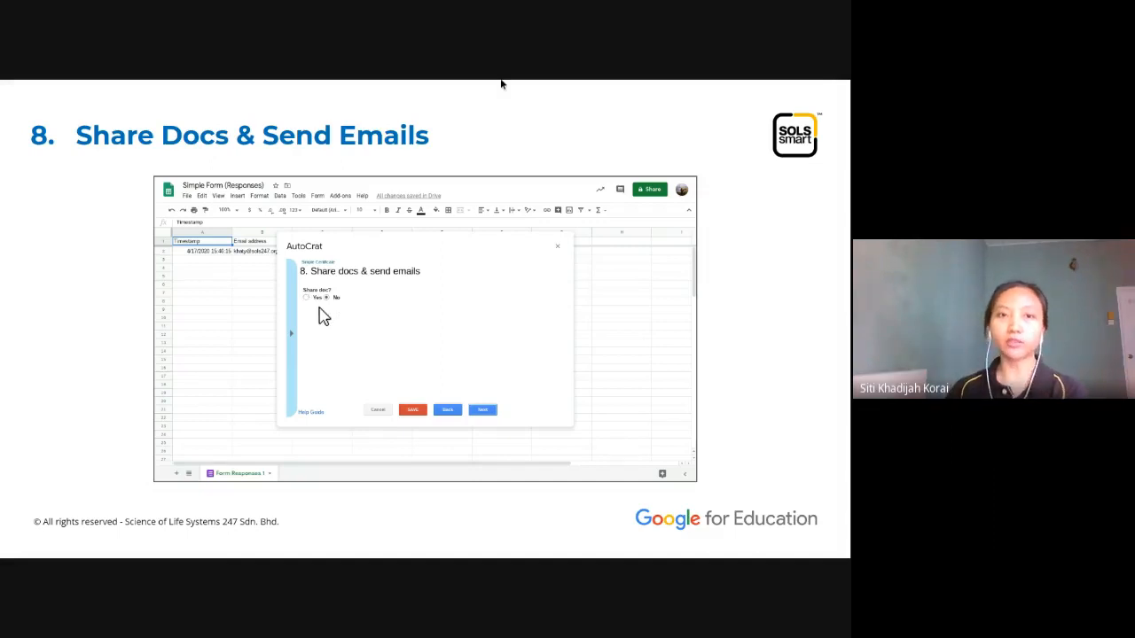
# Step: In Demo (Responses), skip the folder, folder-reference and merge-condition steps to reach Share docs & send emails
pyautogui.moveTo(596, 92)
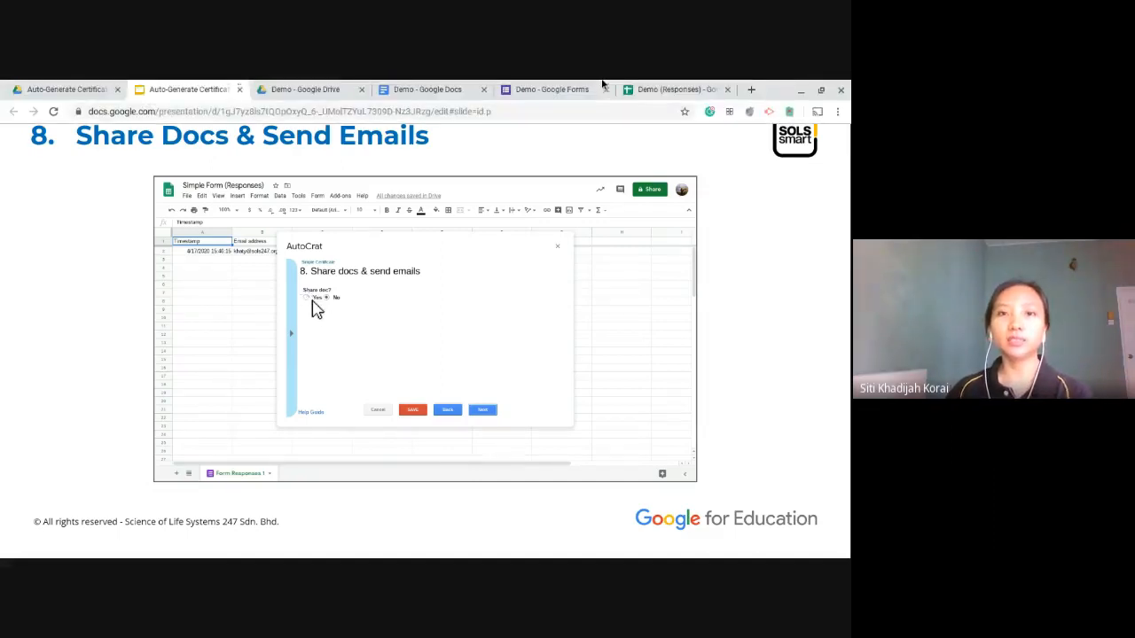
pyautogui.click(678, 90)
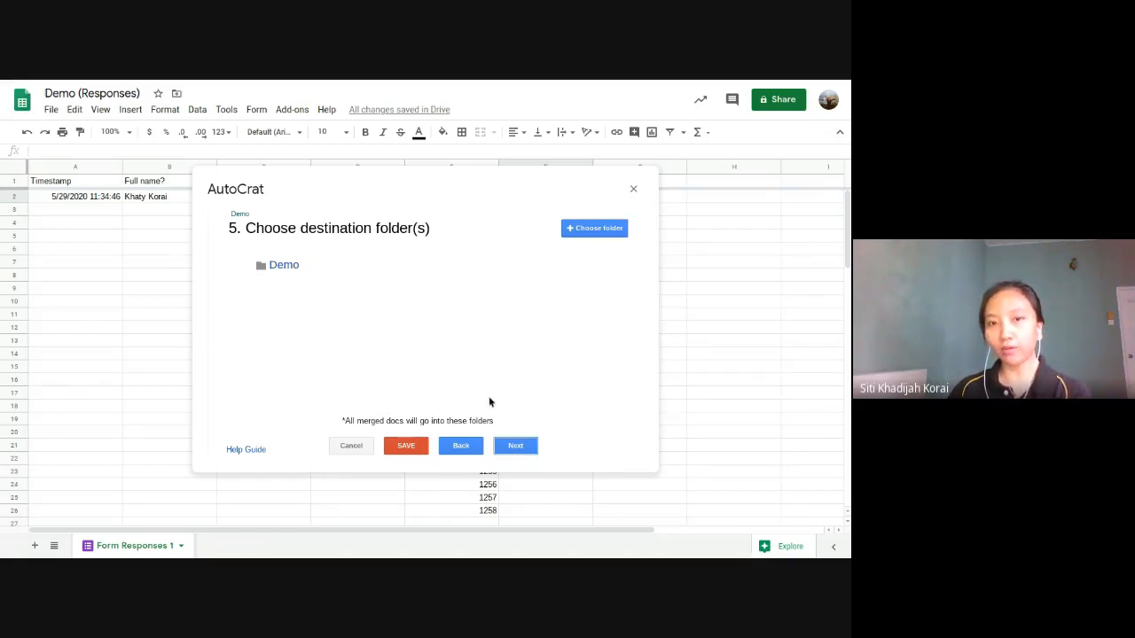
pyautogui.click(516, 444)
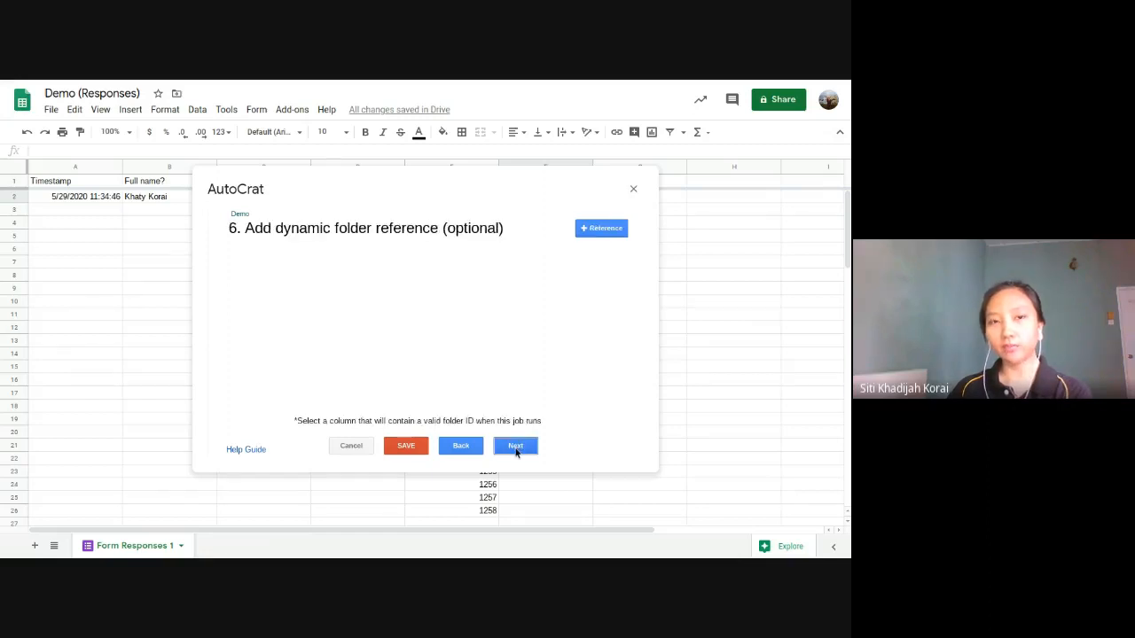
pyautogui.click(516, 445)
pyautogui.click(510, 447)
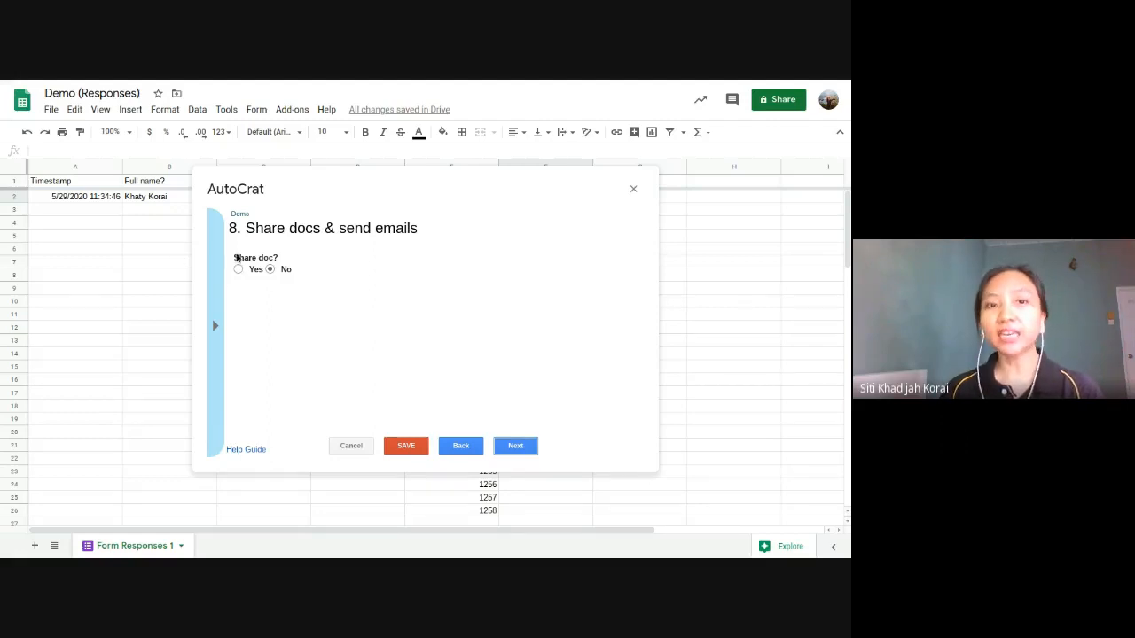
# Step: Set Share doc? to Yes, then go back to the tutorial slides
pyautogui.click(238, 270)
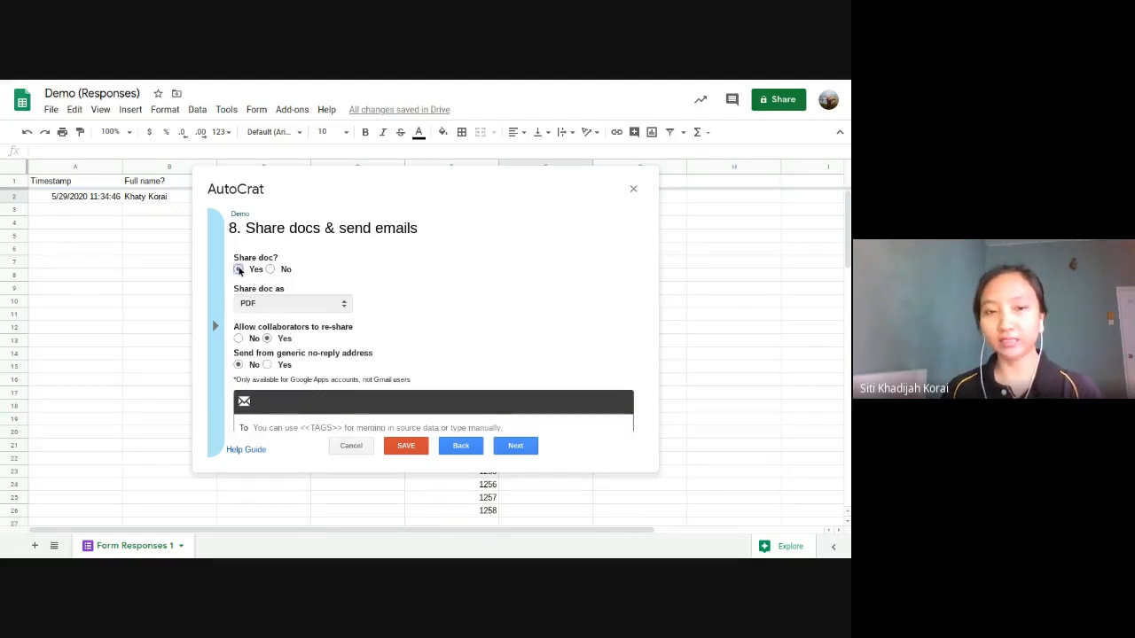
pyautogui.moveTo(262, 84)
pyautogui.click(178, 88)
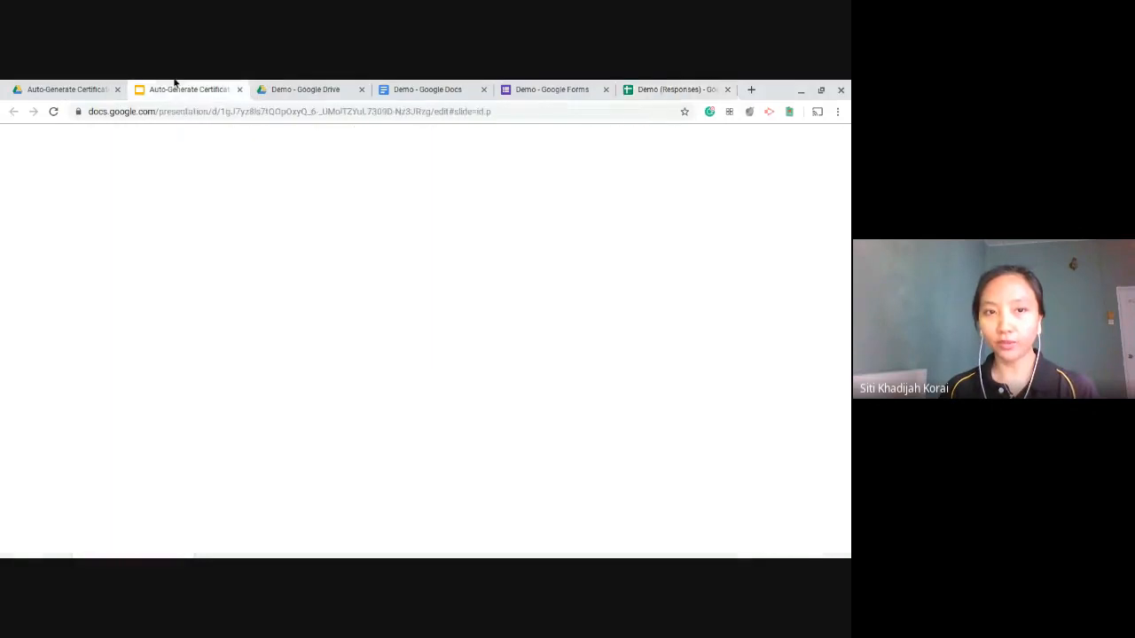